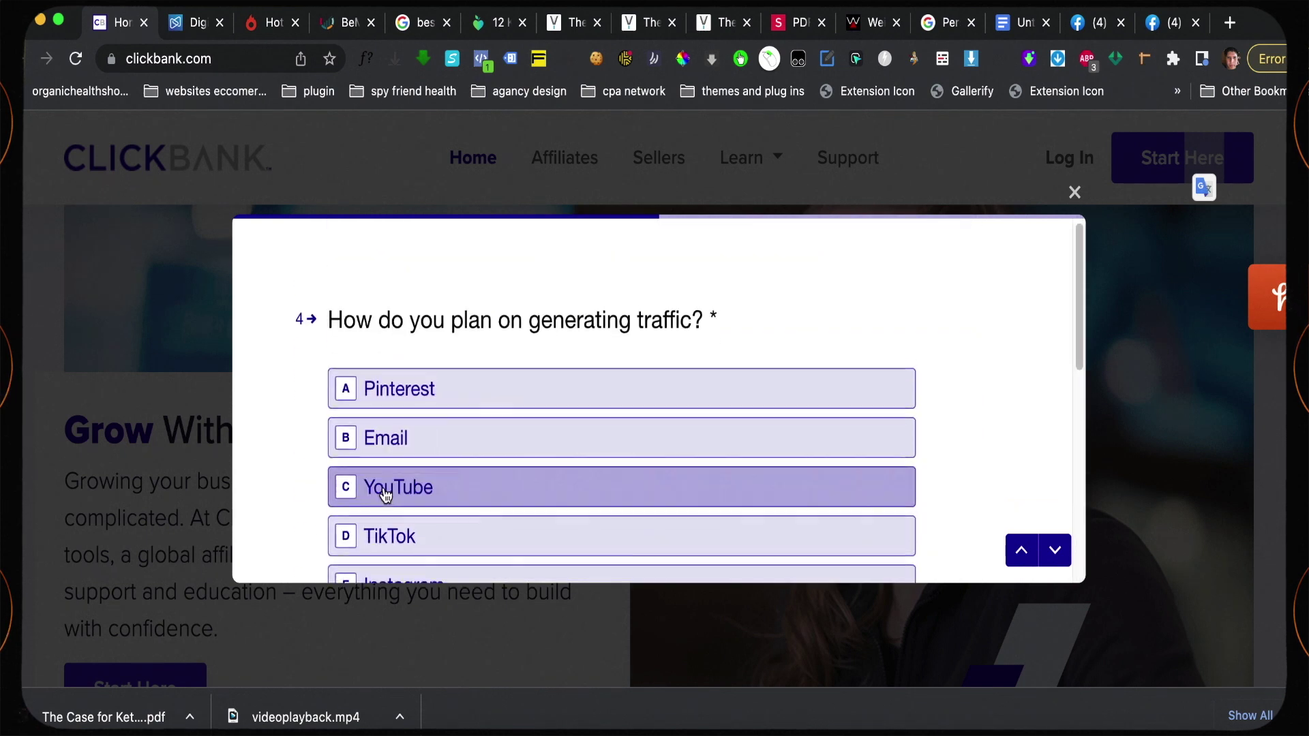
# Select YouTube as the planned traffic source in the ClickBank sign-up survey, and close the survey unfinished
pyautogui.click(390, 487)
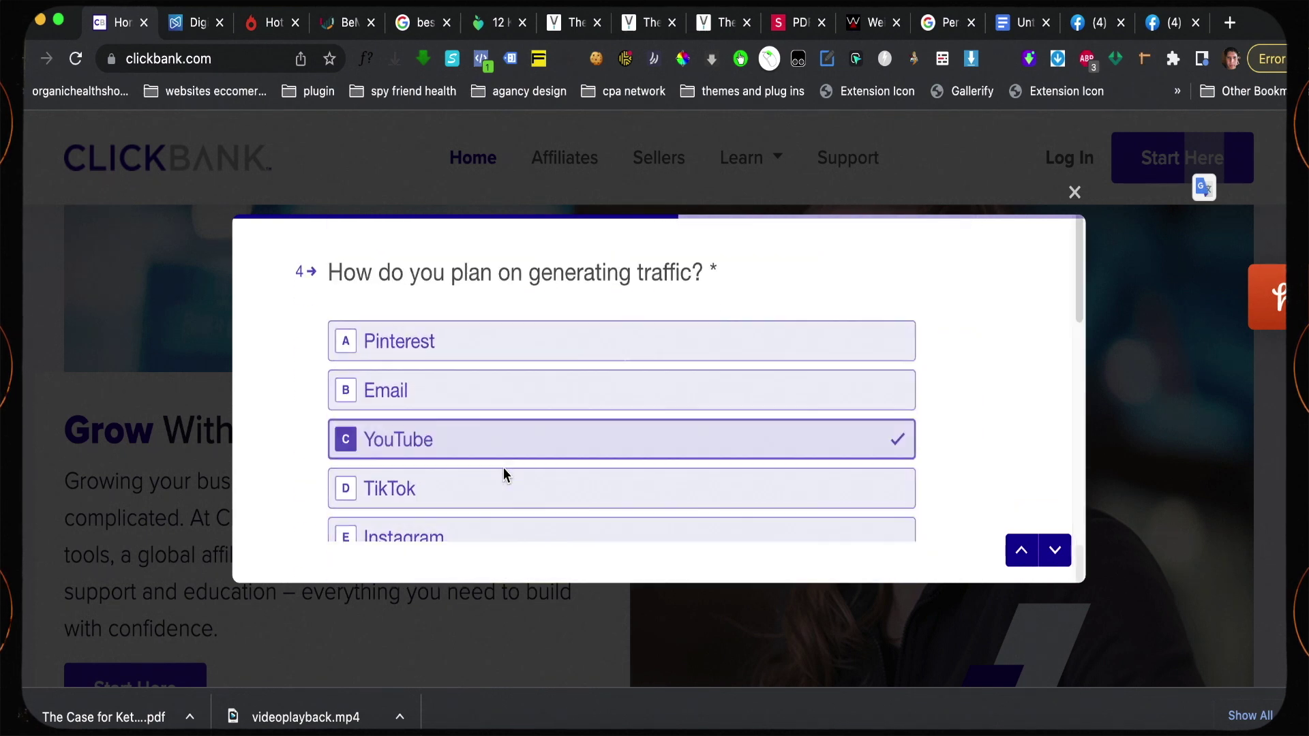
pyautogui.click(390, 387)
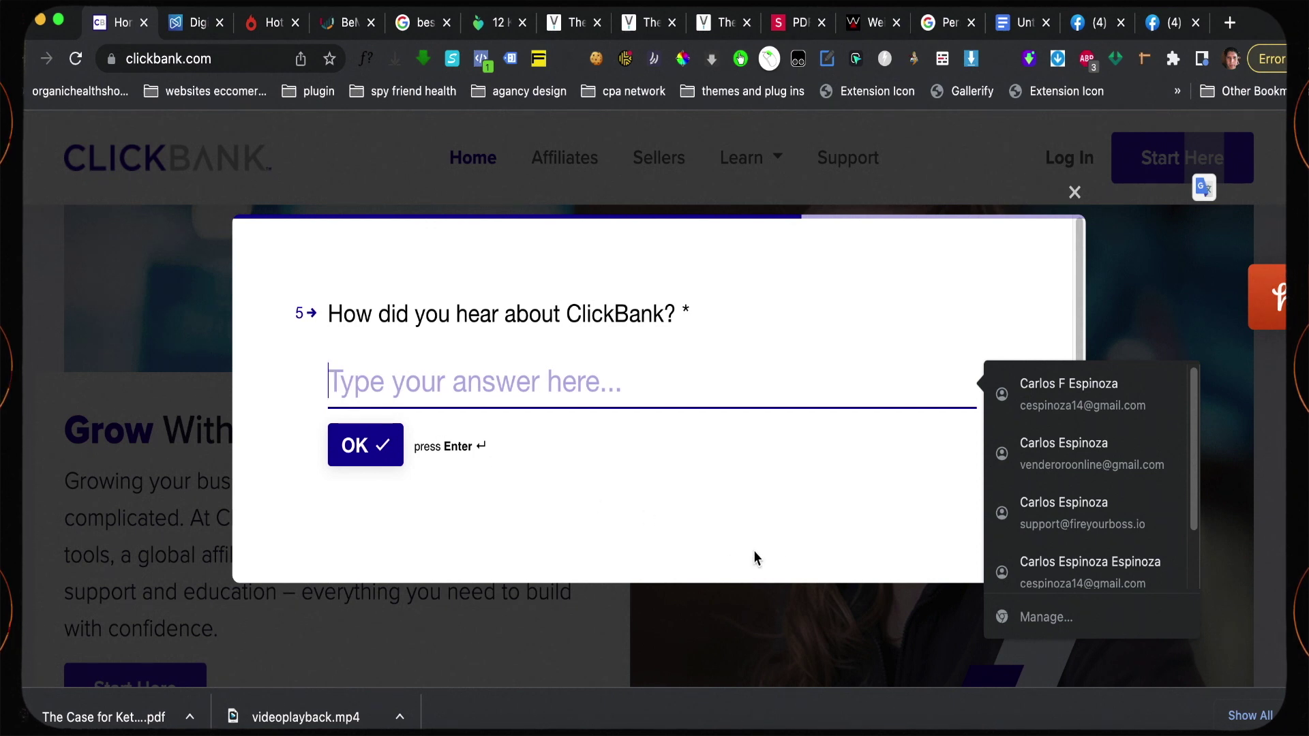
pyautogui.click(803, 535)
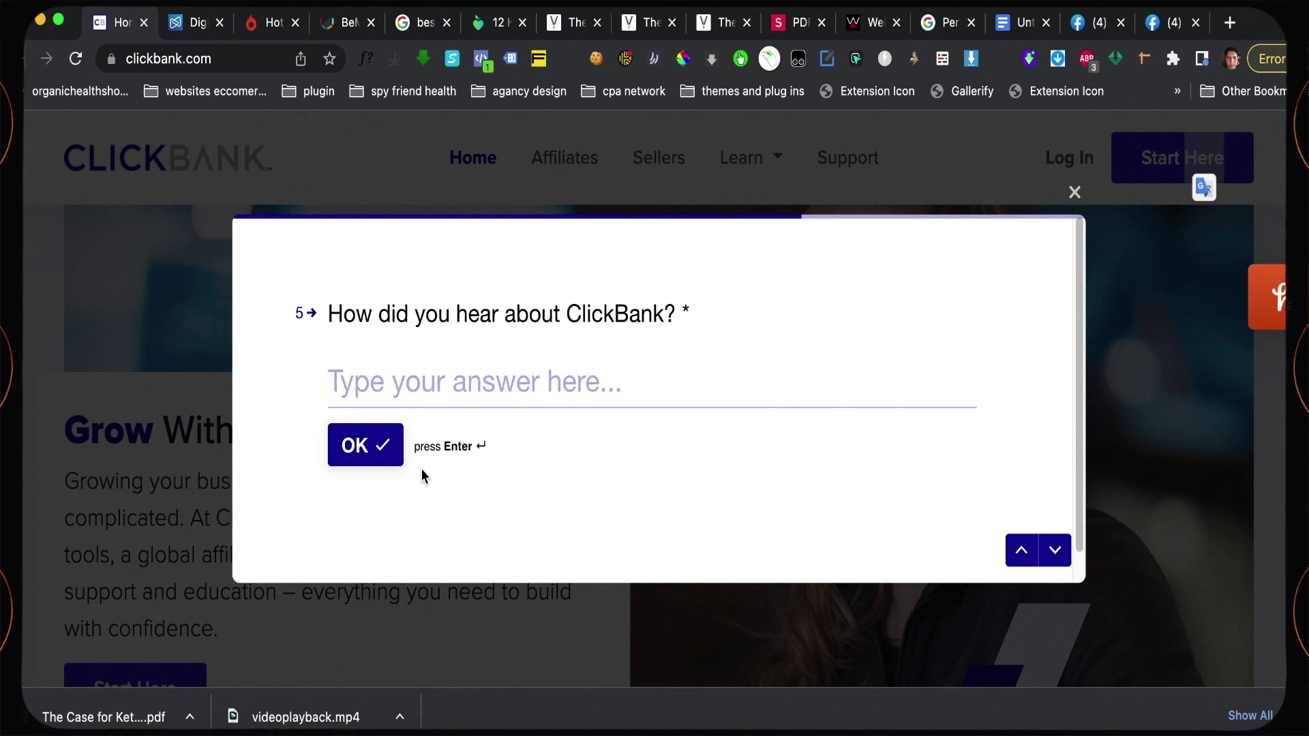
pyautogui.click(1075, 192)
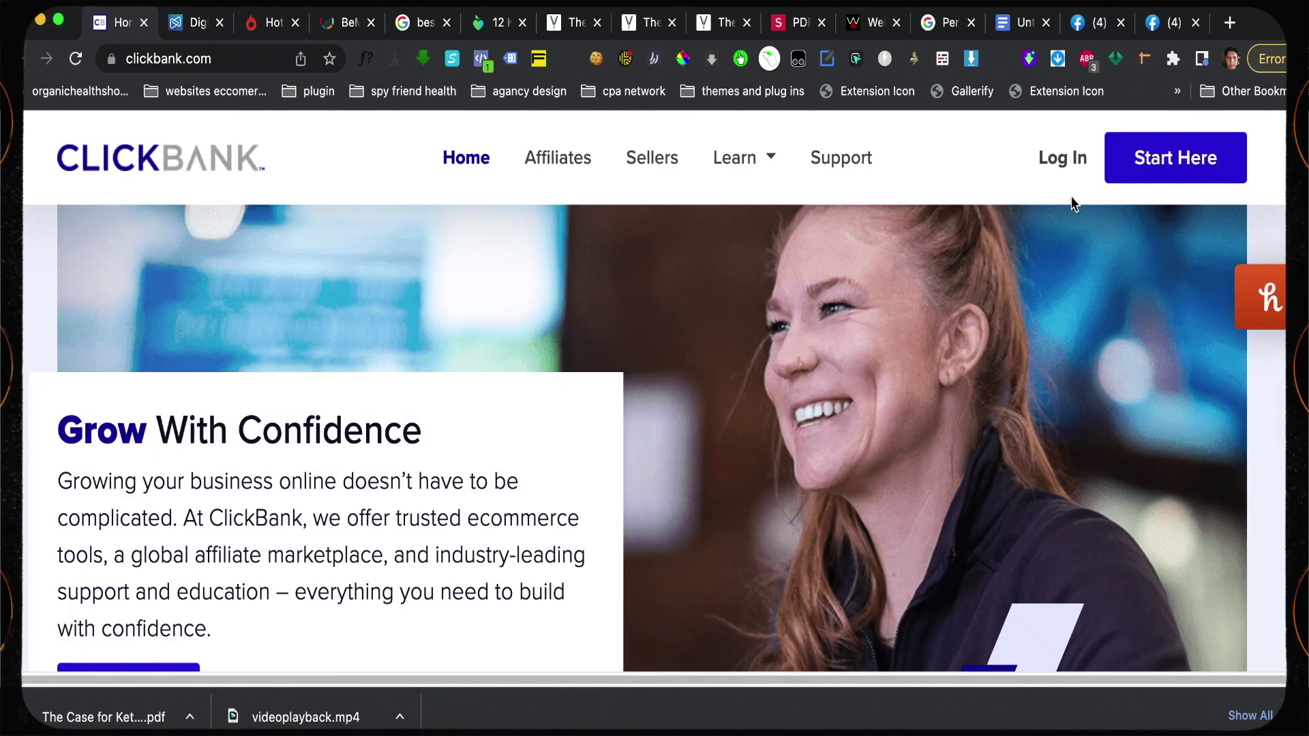
# Switch to the Digistore24 site and open its account registration form
pyautogui.click(198, 34)
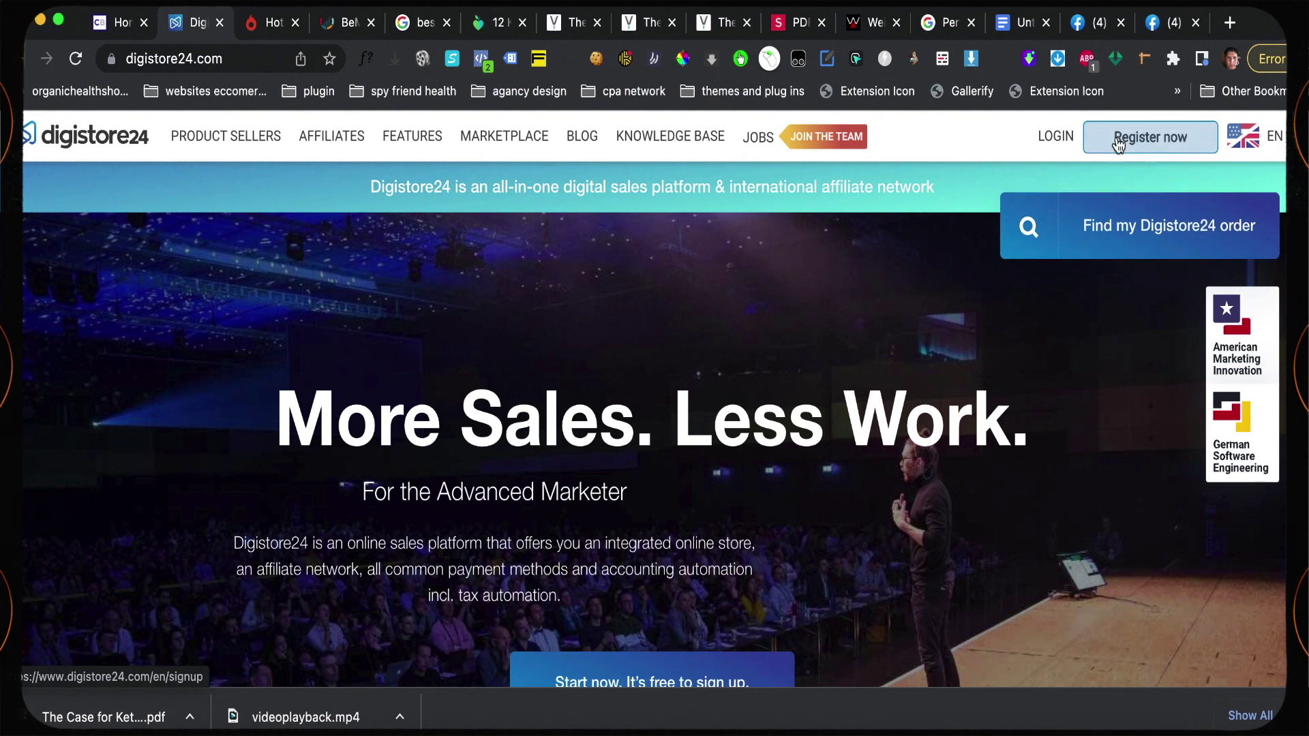
pyautogui.click(1157, 147)
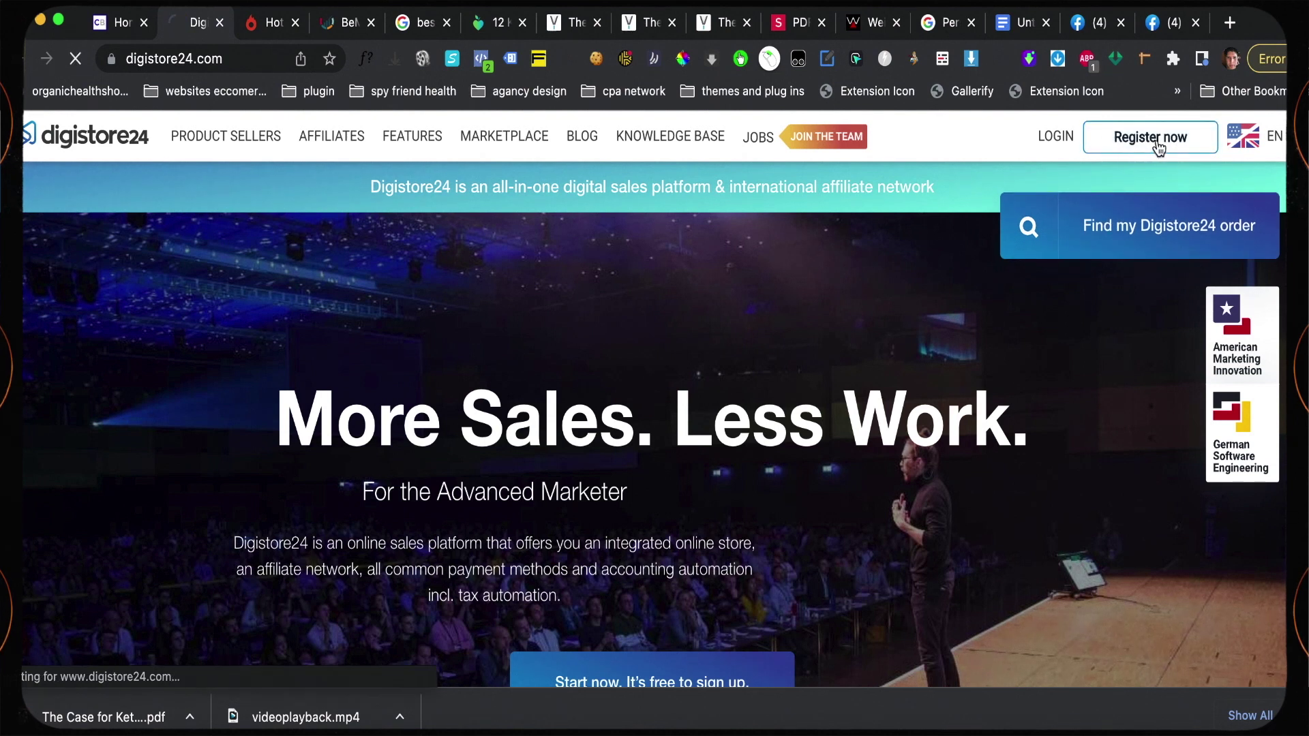
pyautogui.scroll(-5, 788, 336)
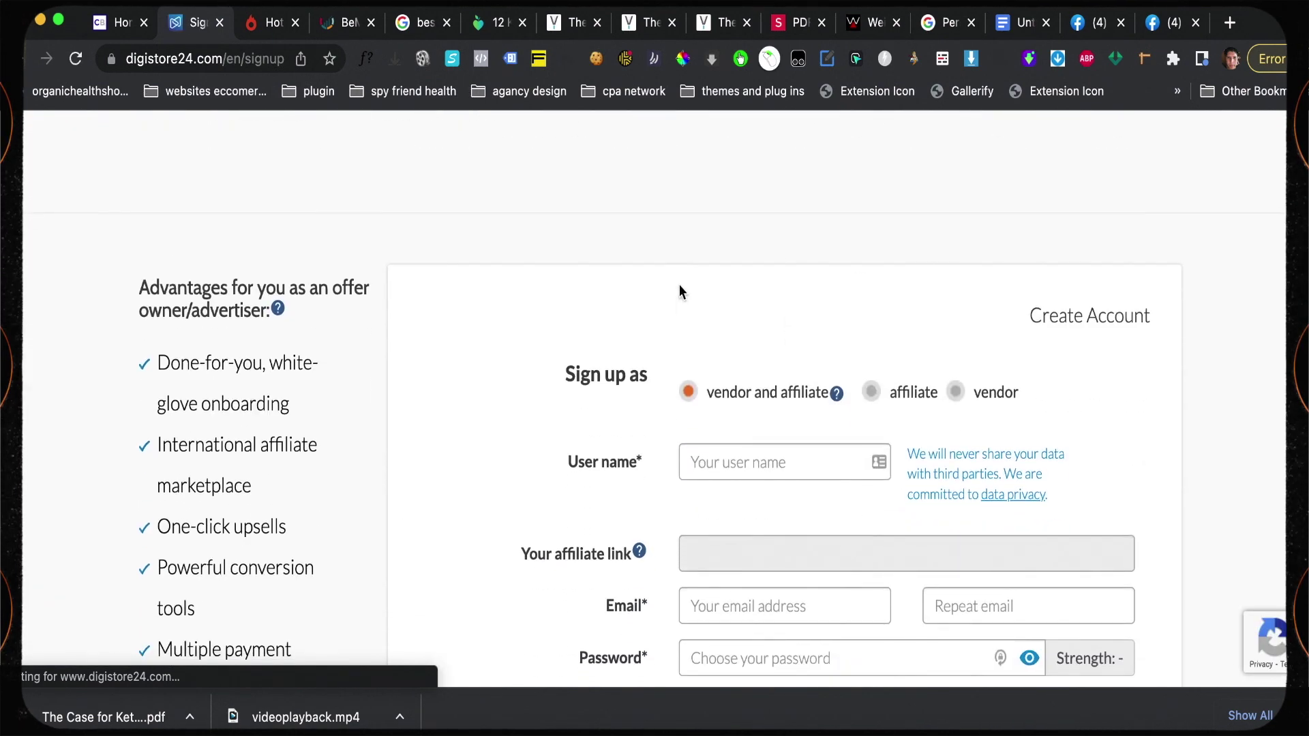
pyautogui.scroll(-2, 757, 271)
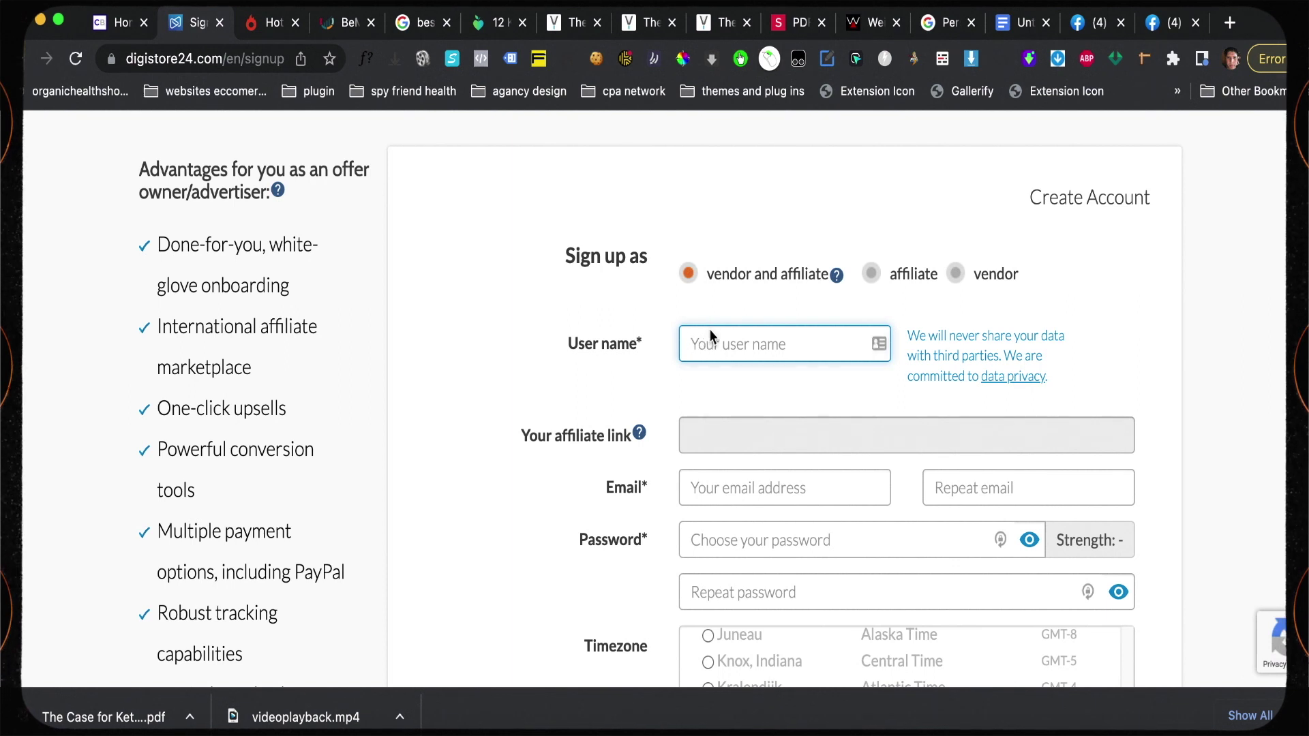
# Examine the Digistore24 sign-up form, from the user name, email and timezone fields to the personal info and contract acceptance
pyautogui.press('Return')
pyautogui.click(901, 173)
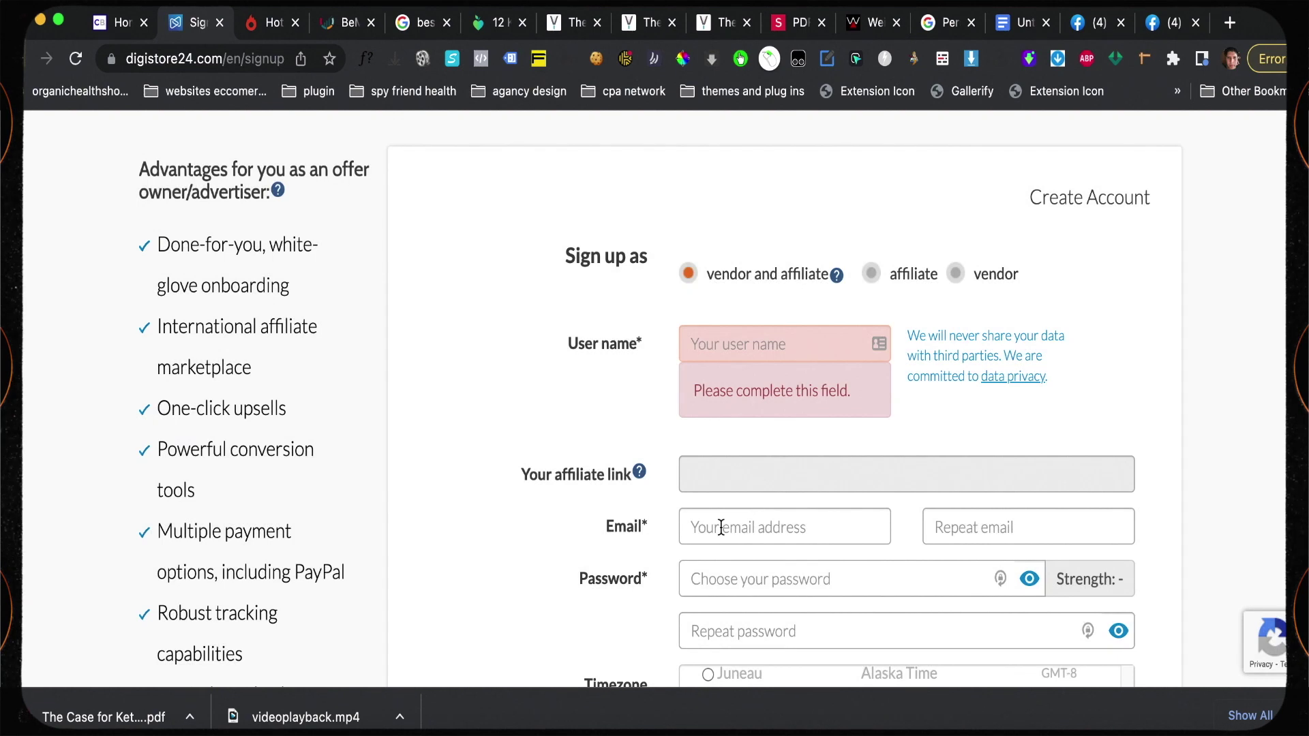
pyautogui.scroll(-1, 764, 530)
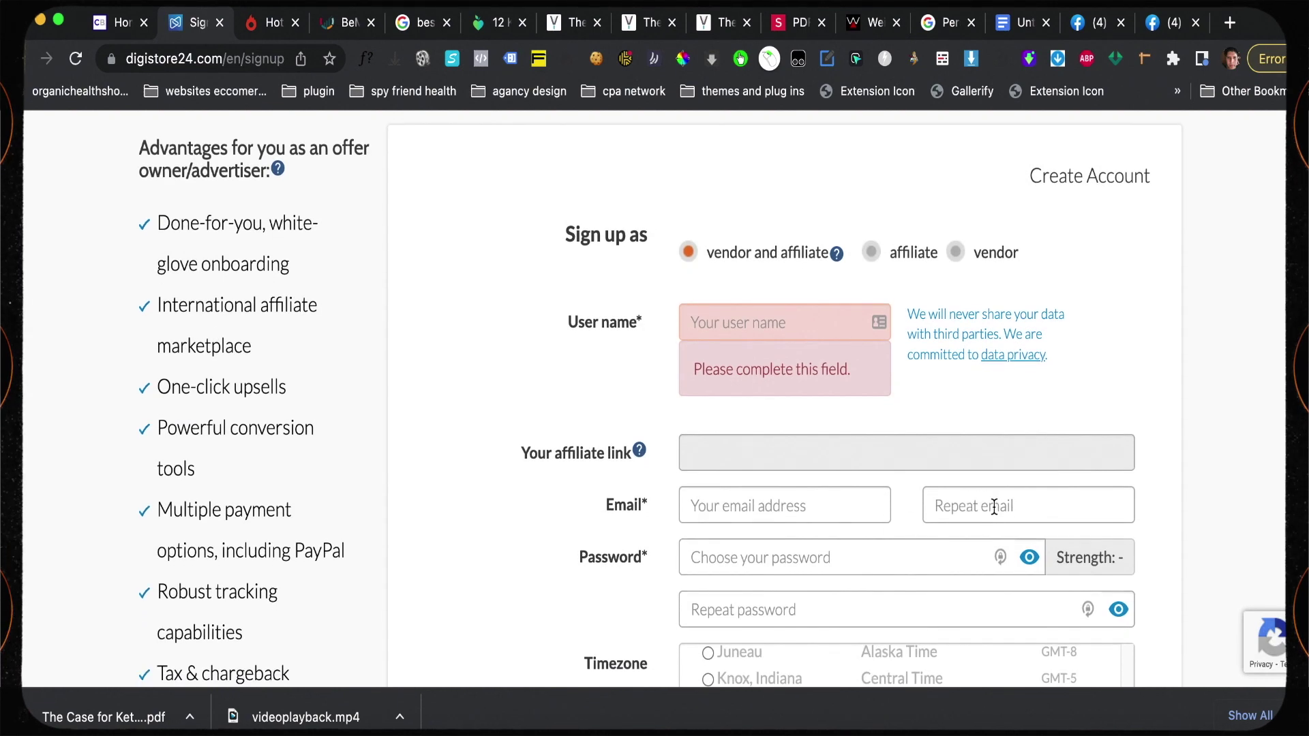
pyautogui.scroll(-2, 937, 516)
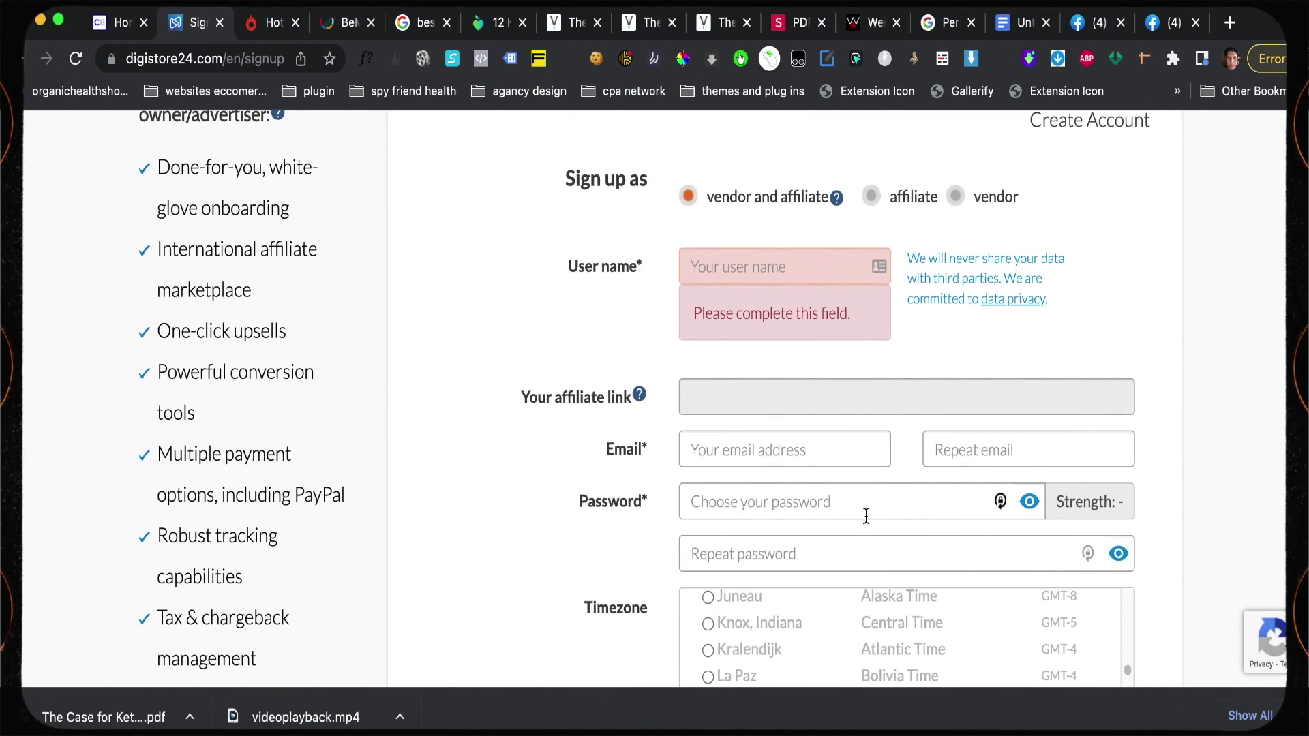
pyautogui.scroll(-4, 863, 518)
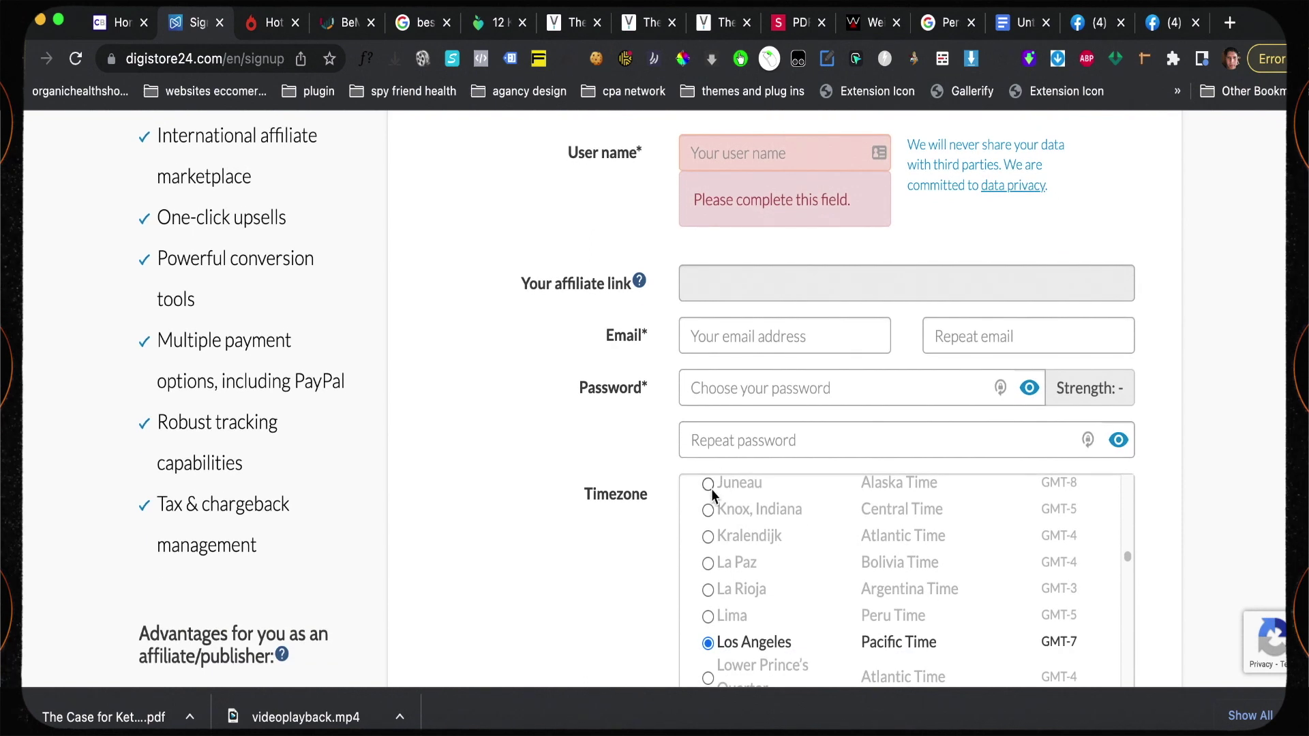
pyautogui.scroll(-3, 887, 543)
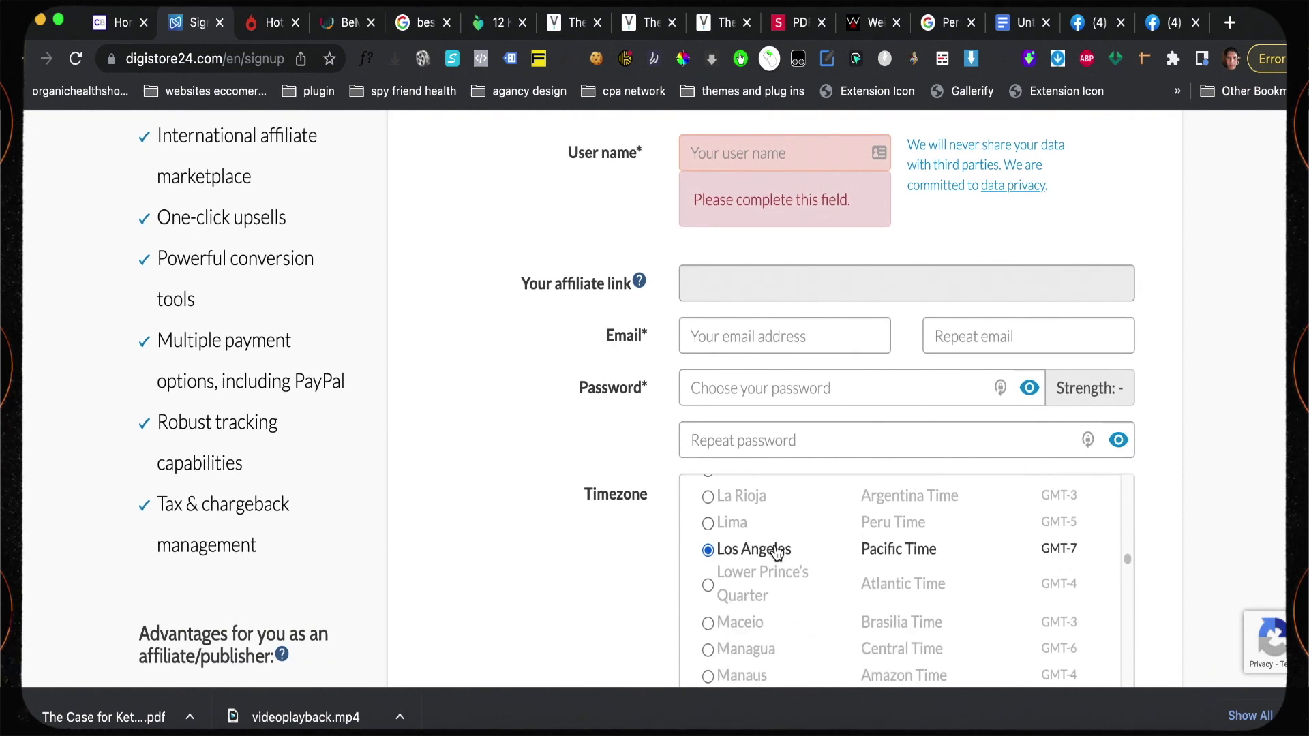
pyautogui.scroll(-2, 808, 545)
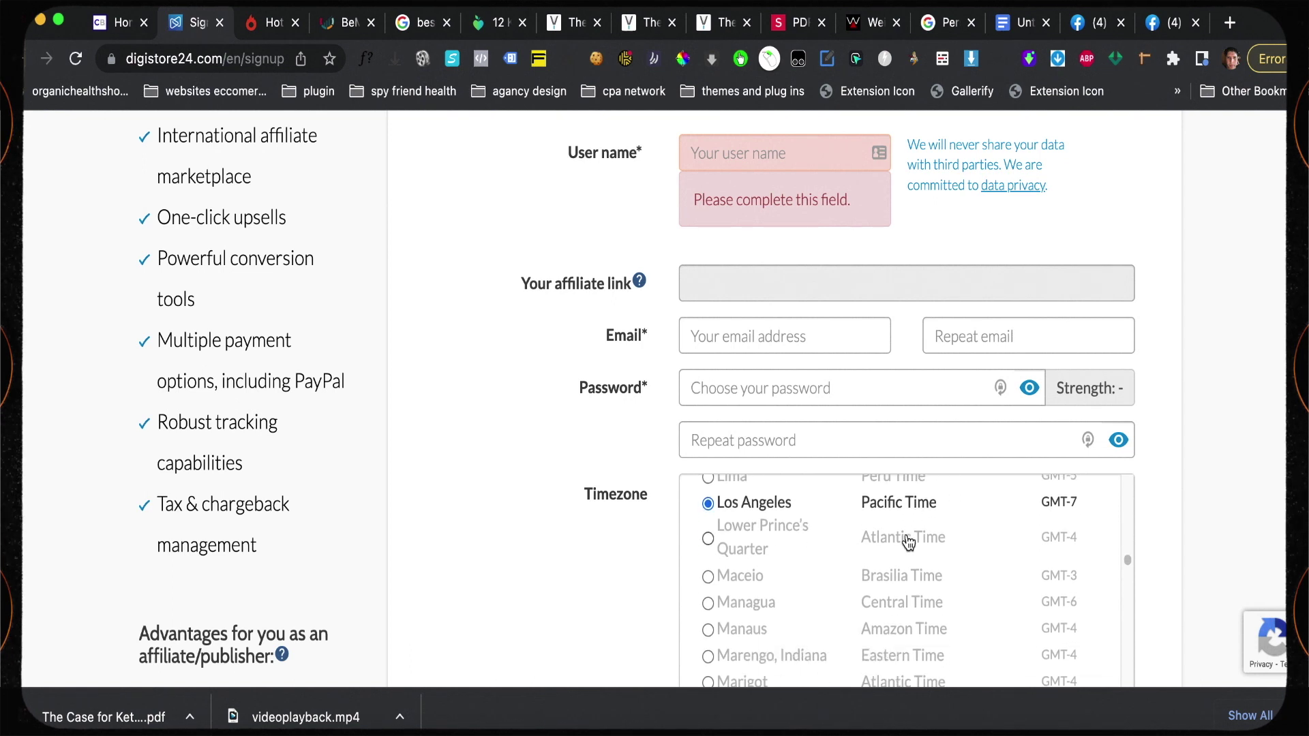
pyautogui.scroll(-4, 921, 546)
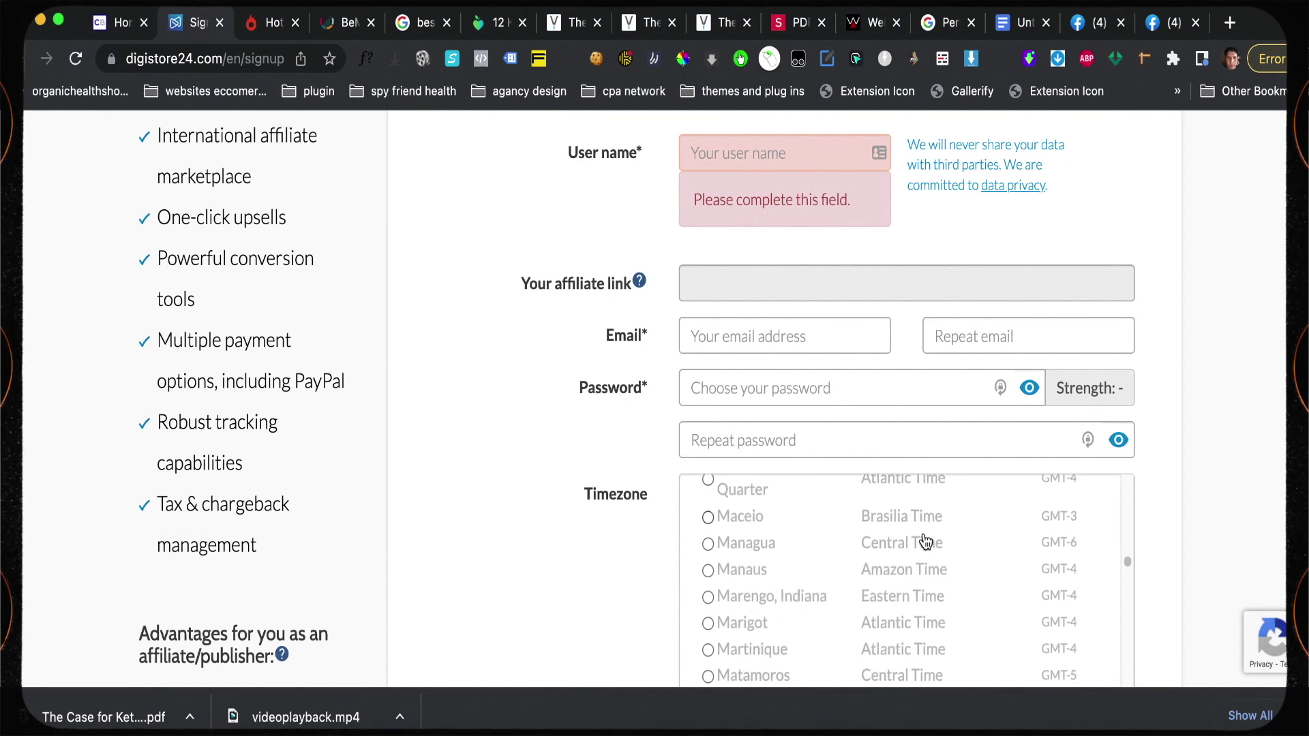
pyautogui.scroll(-10, 1061, 566)
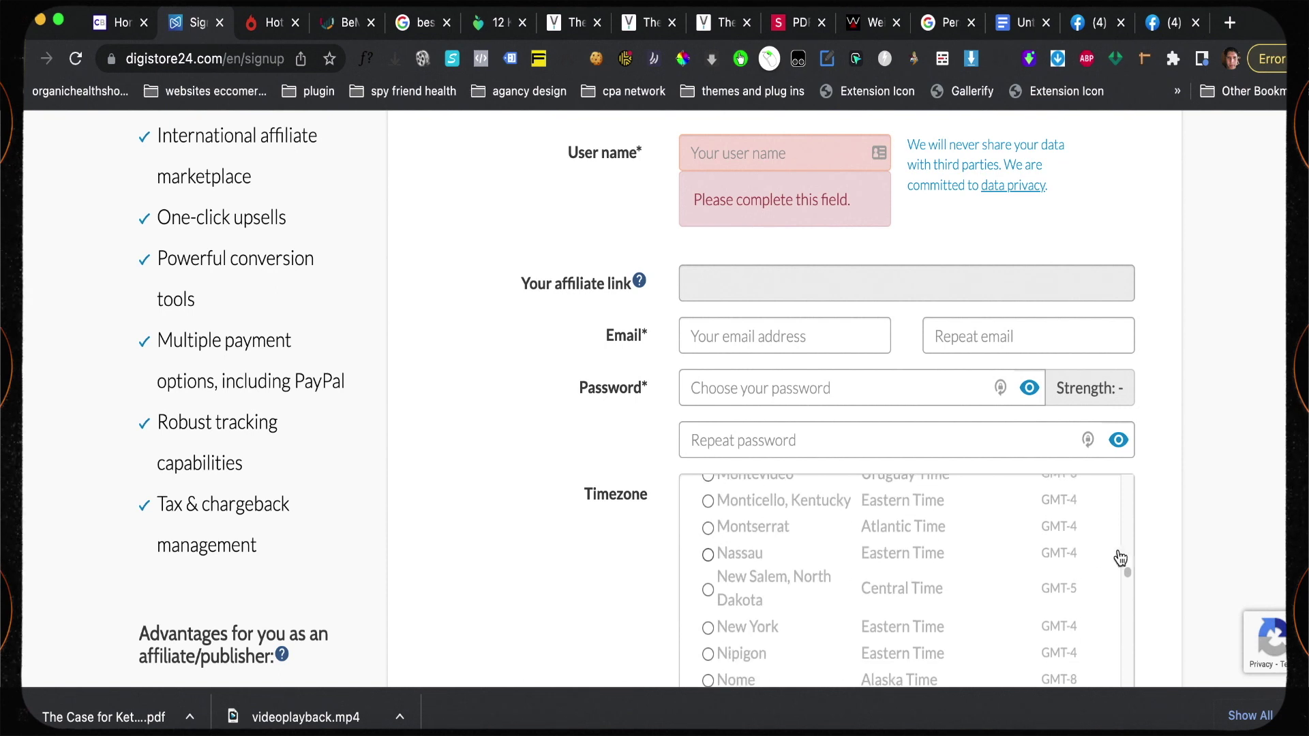
pyautogui.scroll(-6, 1158, 545)
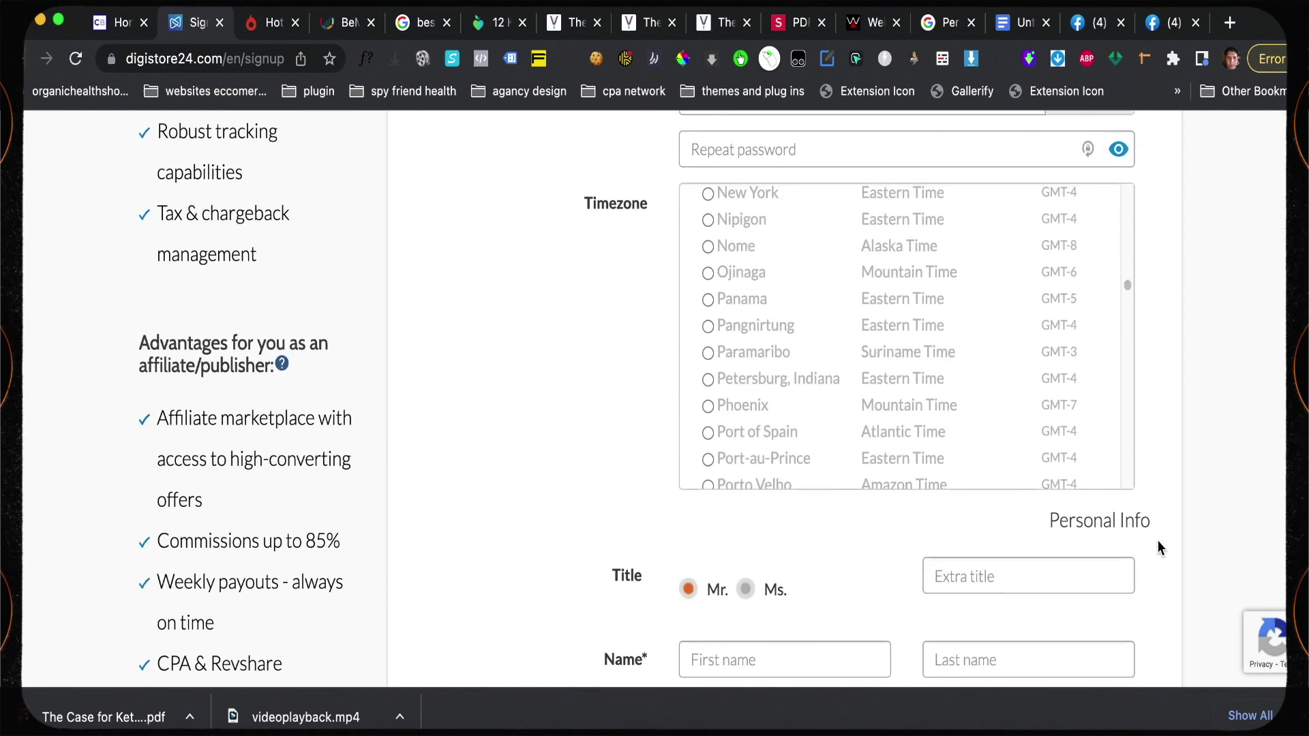
pyautogui.scroll(-2, 1158, 546)
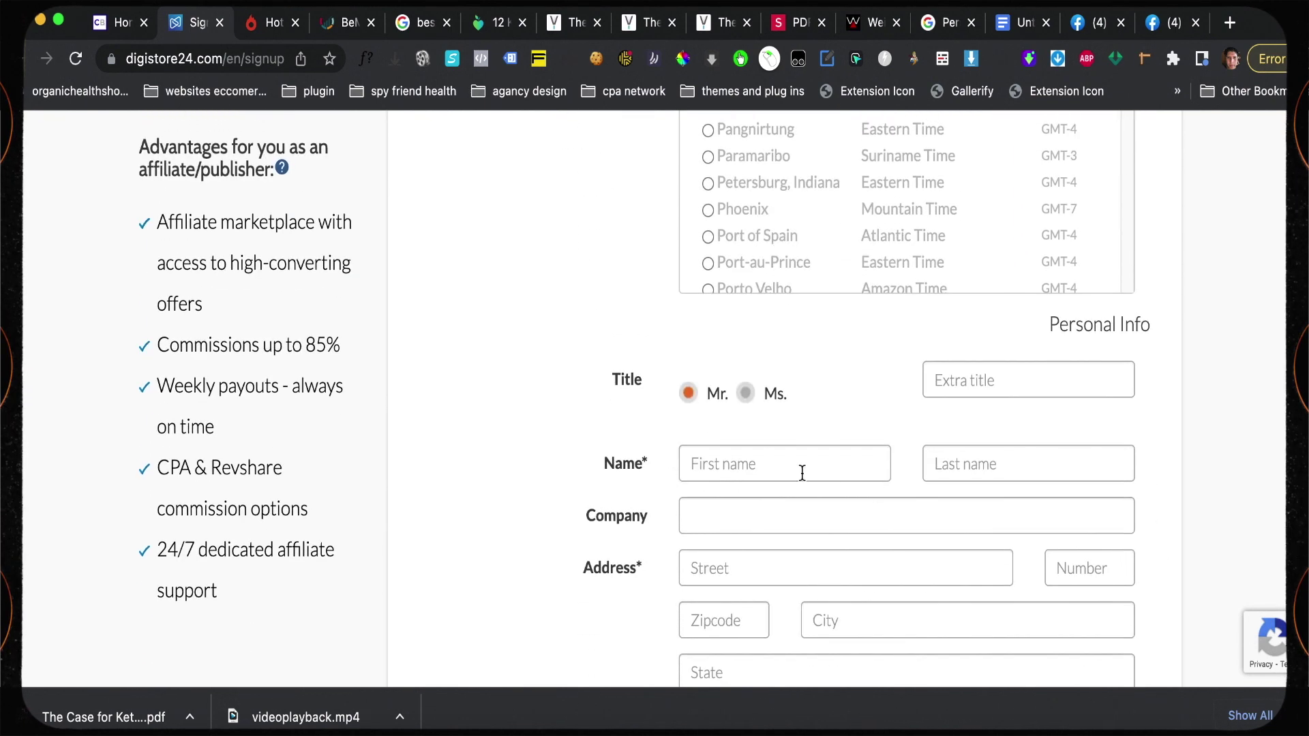
pyautogui.scroll(-1, 818, 508)
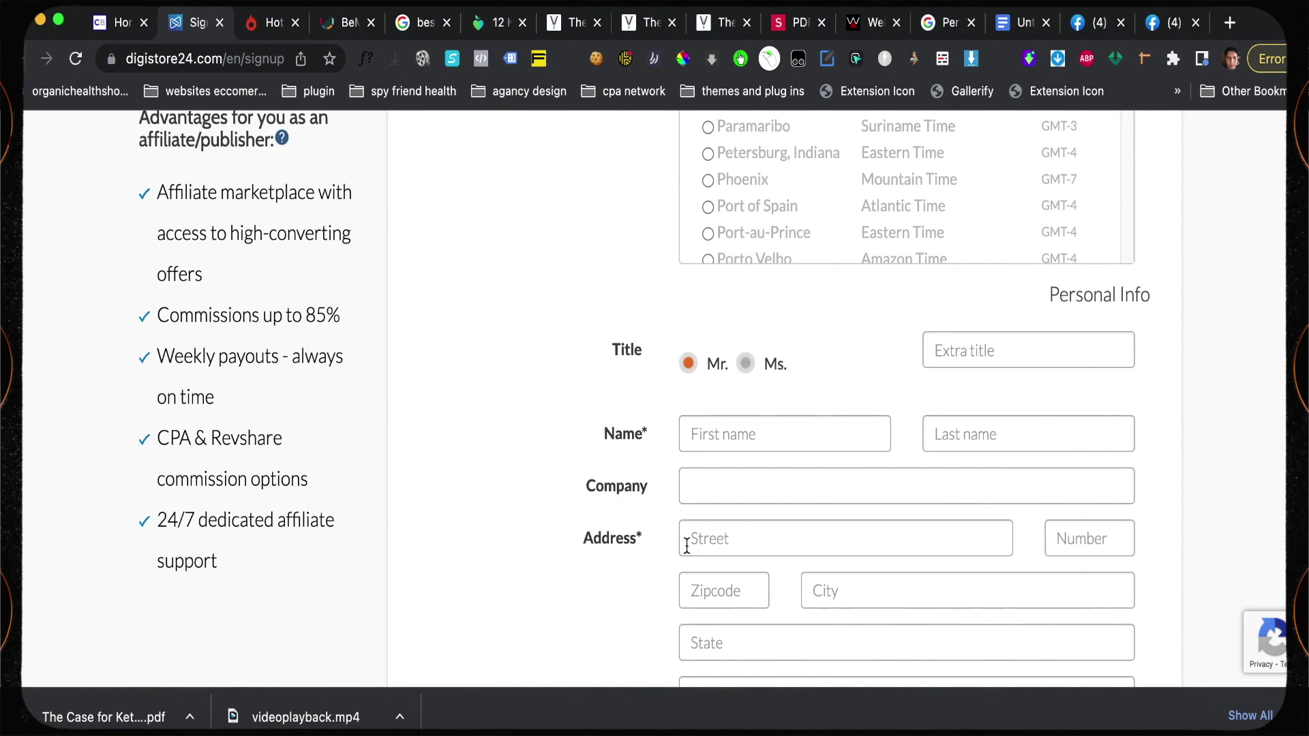
pyautogui.scroll(-5, 906, 545)
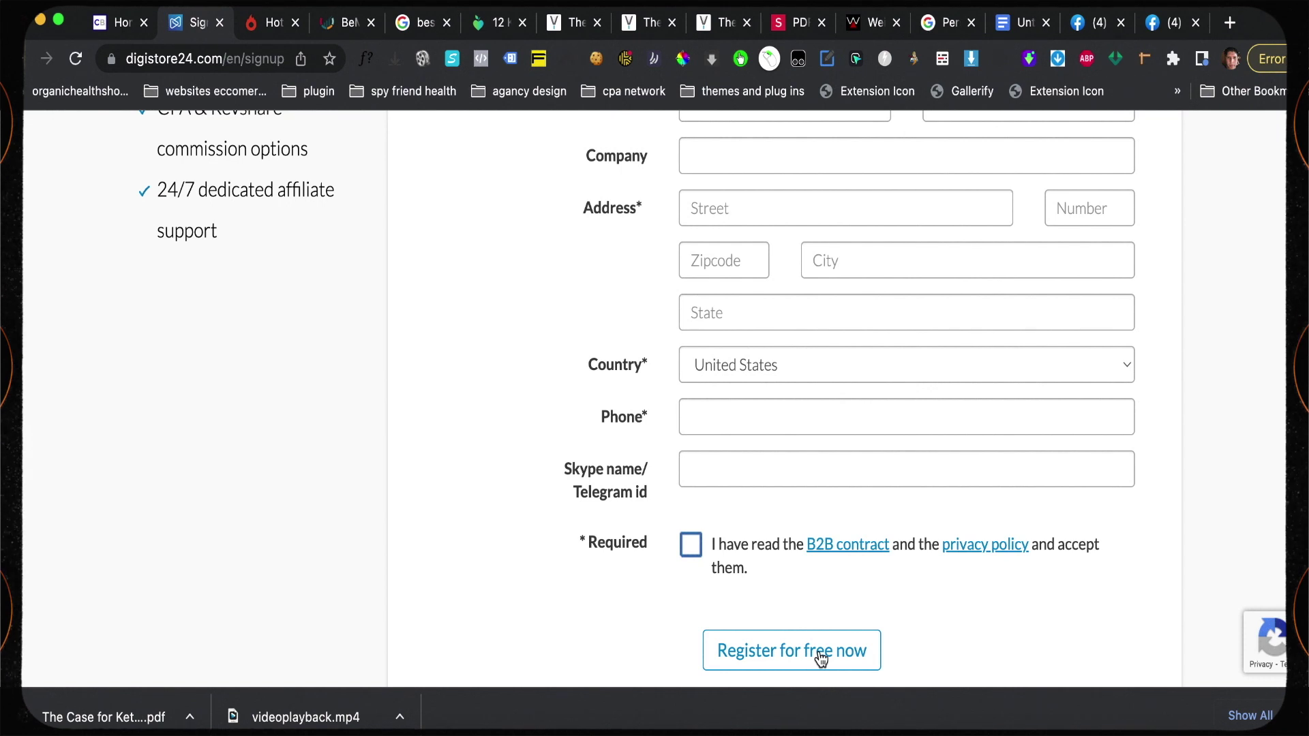
# Switch to the Hotmart site, open its sign-up page, and review the account creation form
pyautogui.click(261, 24)
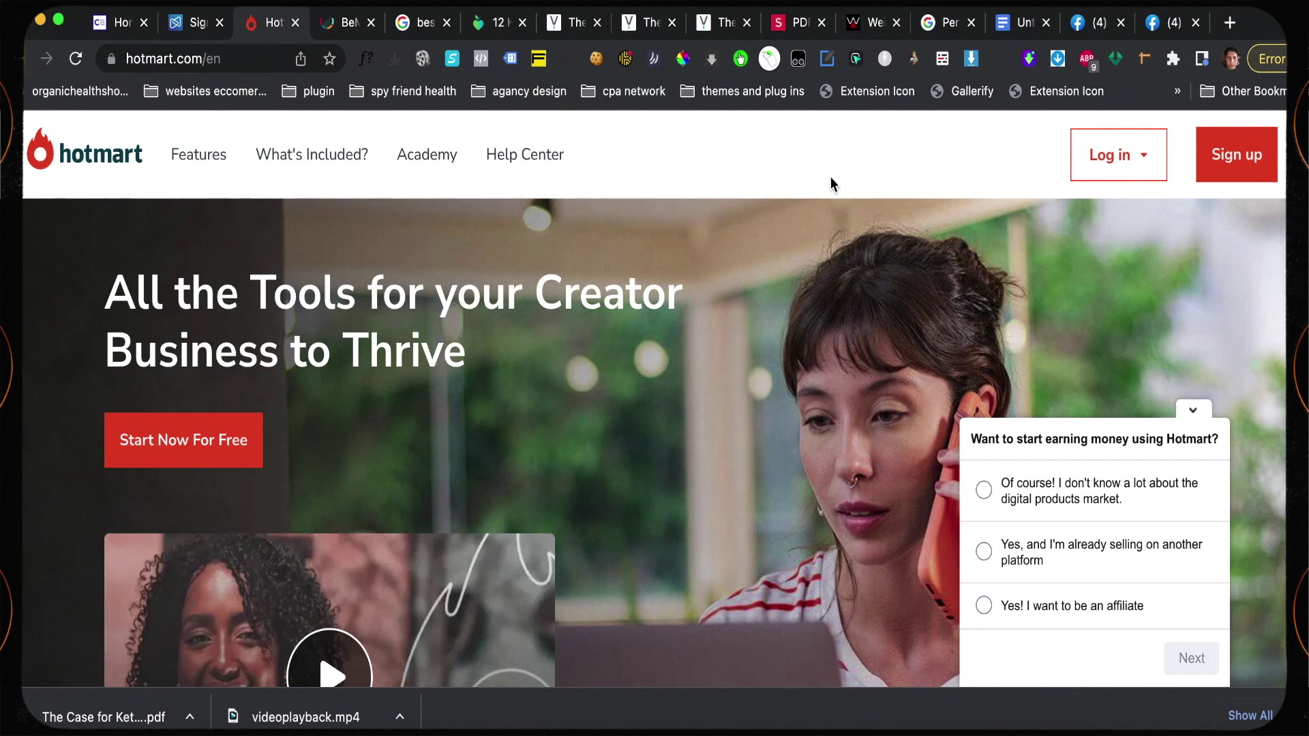
pyautogui.click(1233, 164)
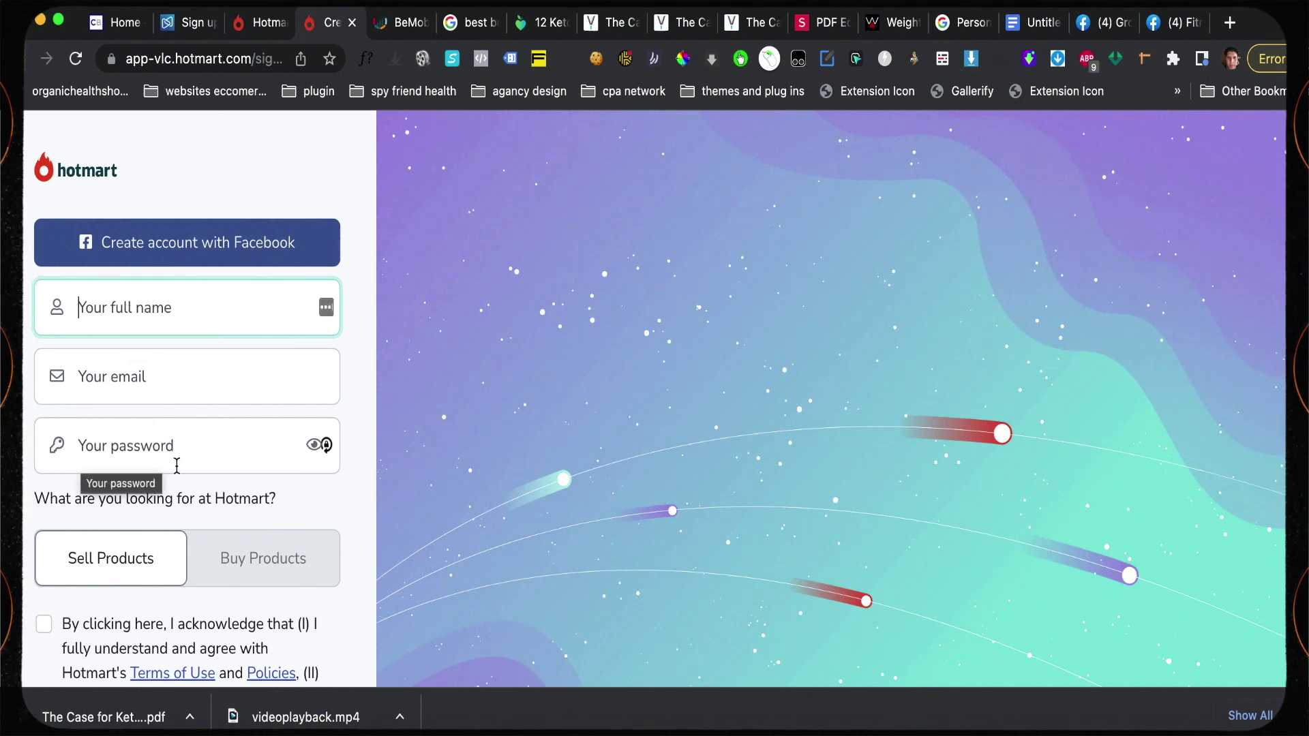
pyautogui.scroll(-2, 182, 462)
pyautogui.scroll(-3, 137, 500)
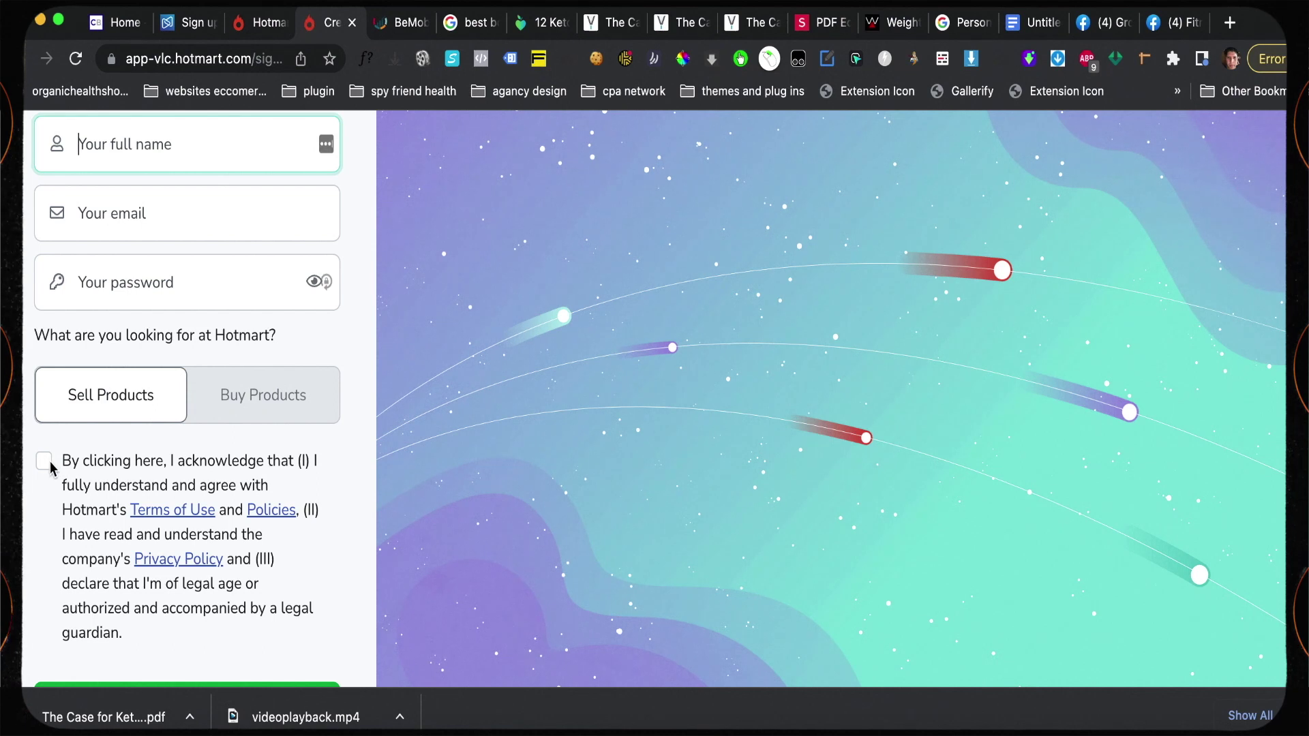
pyautogui.scroll(-3, 51, 465)
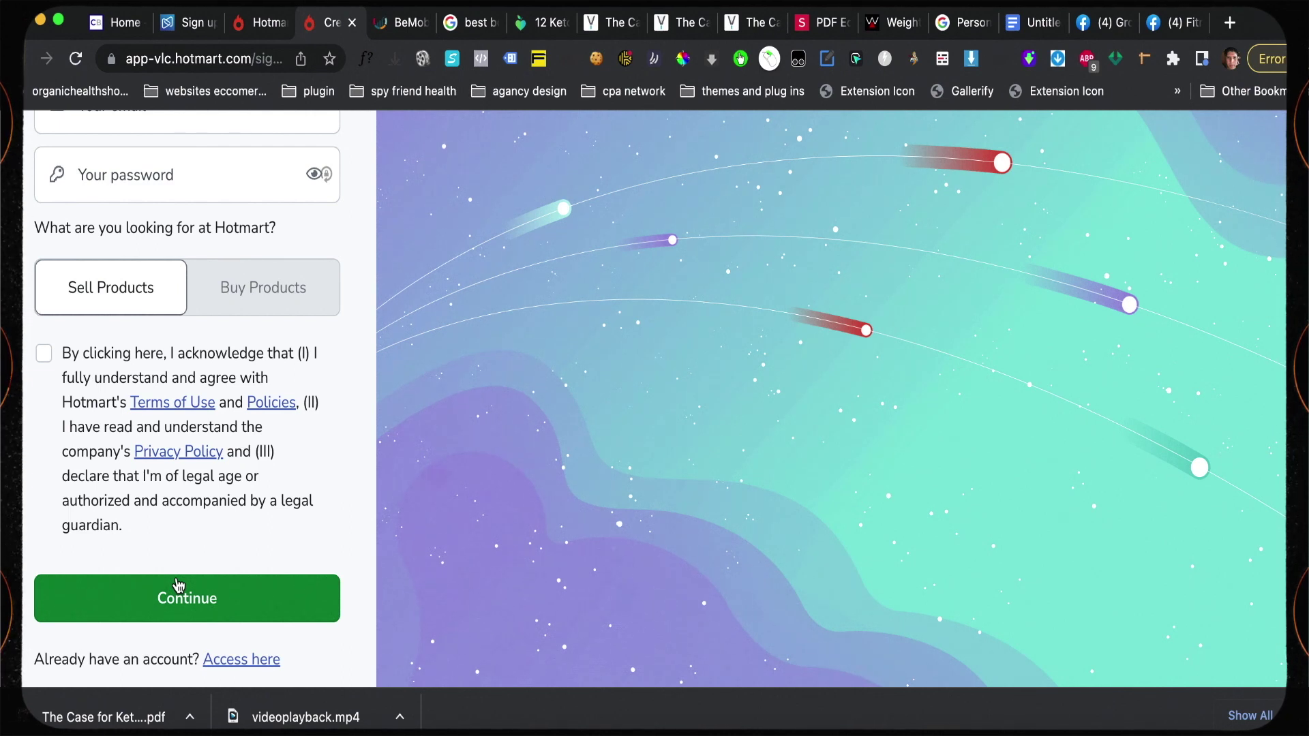
# Return to the ClickBank site and log in to the existing account, pasting the account password
pyautogui.click(120, 27)
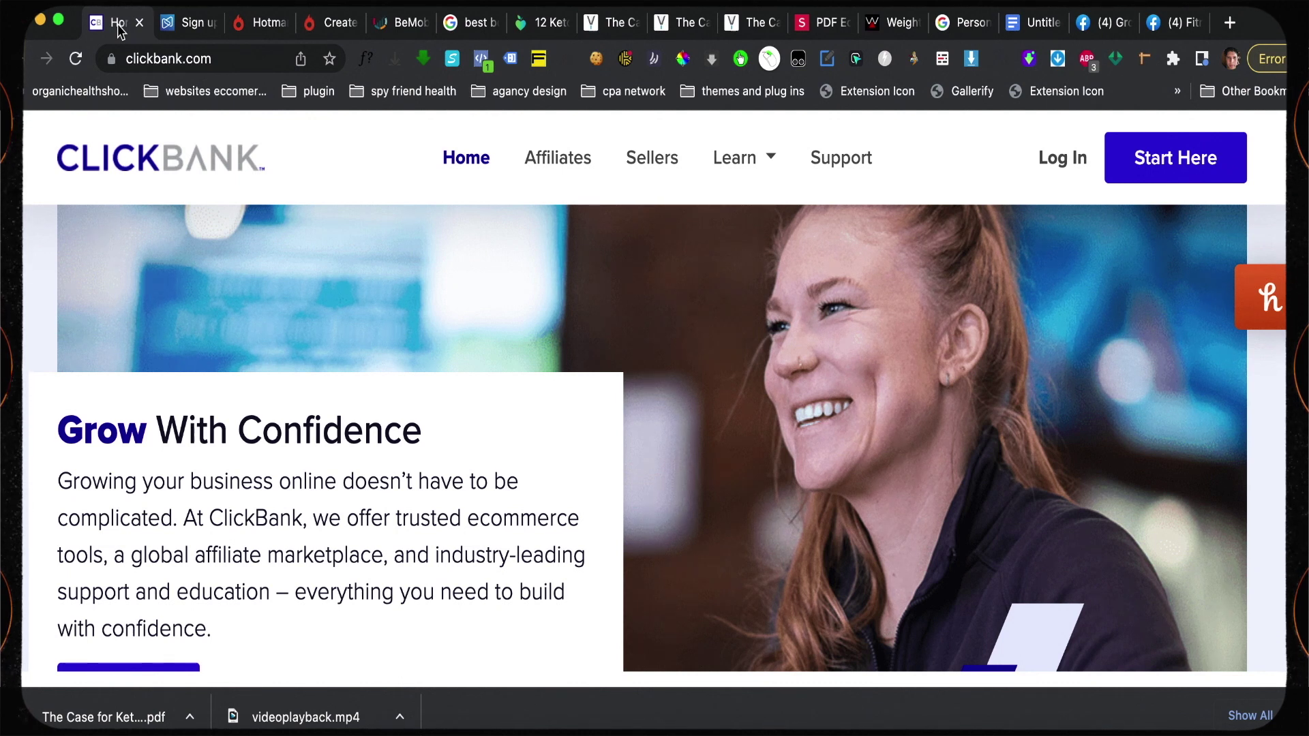
pyautogui.click(1059, 160)
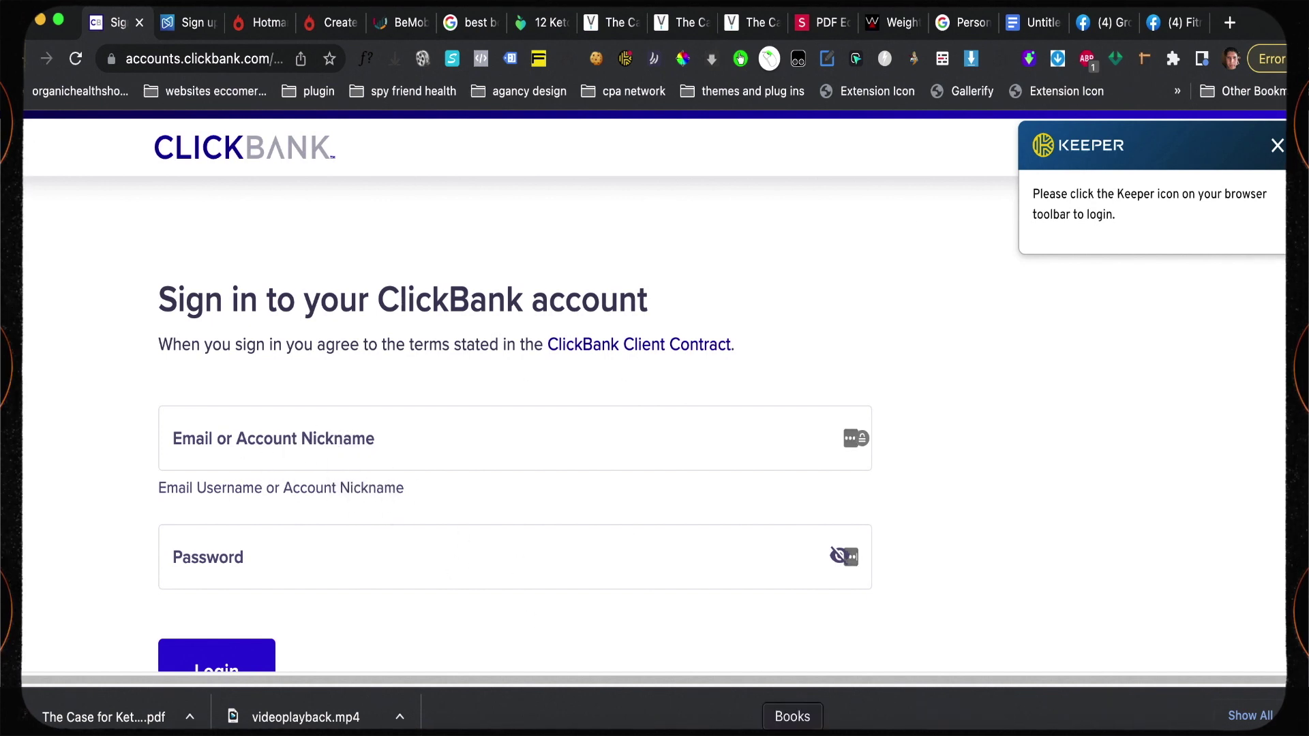
pyautogui.click(193, 562)
pyautogui.rightClick(193, 562)
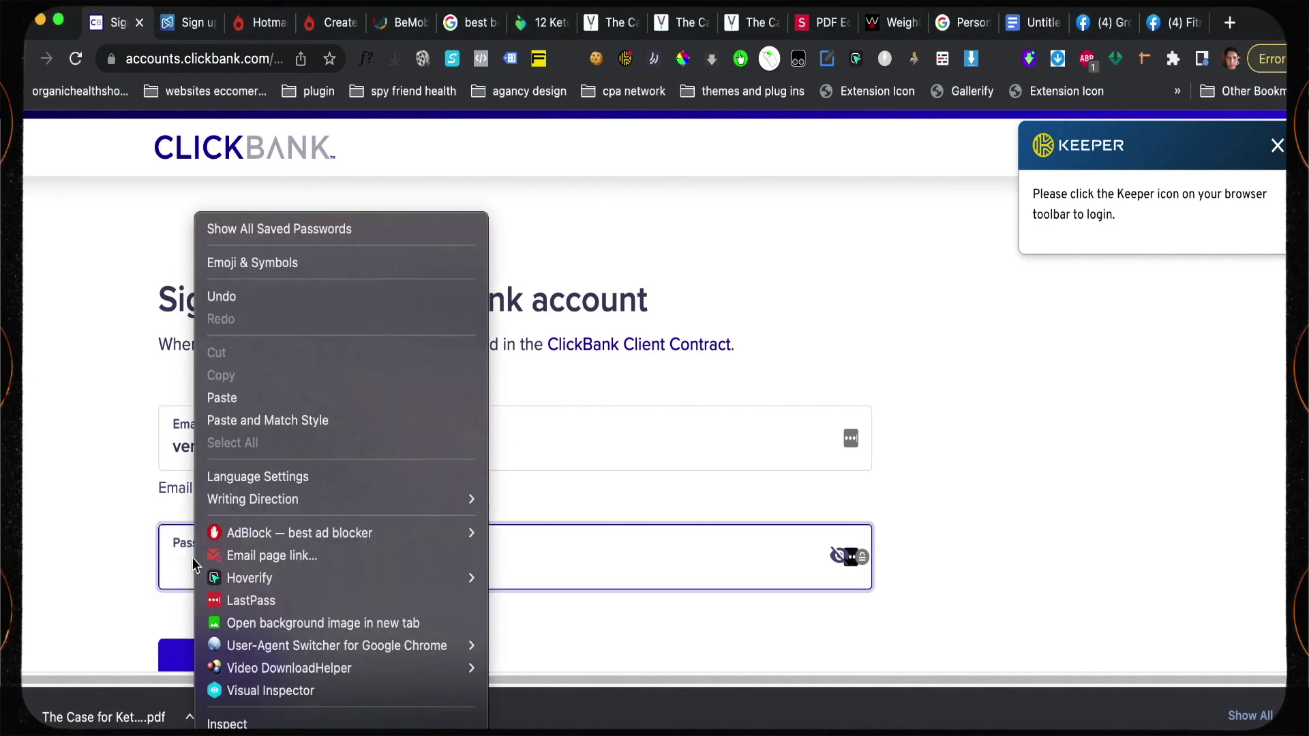
pyautogui.click(225, 398)
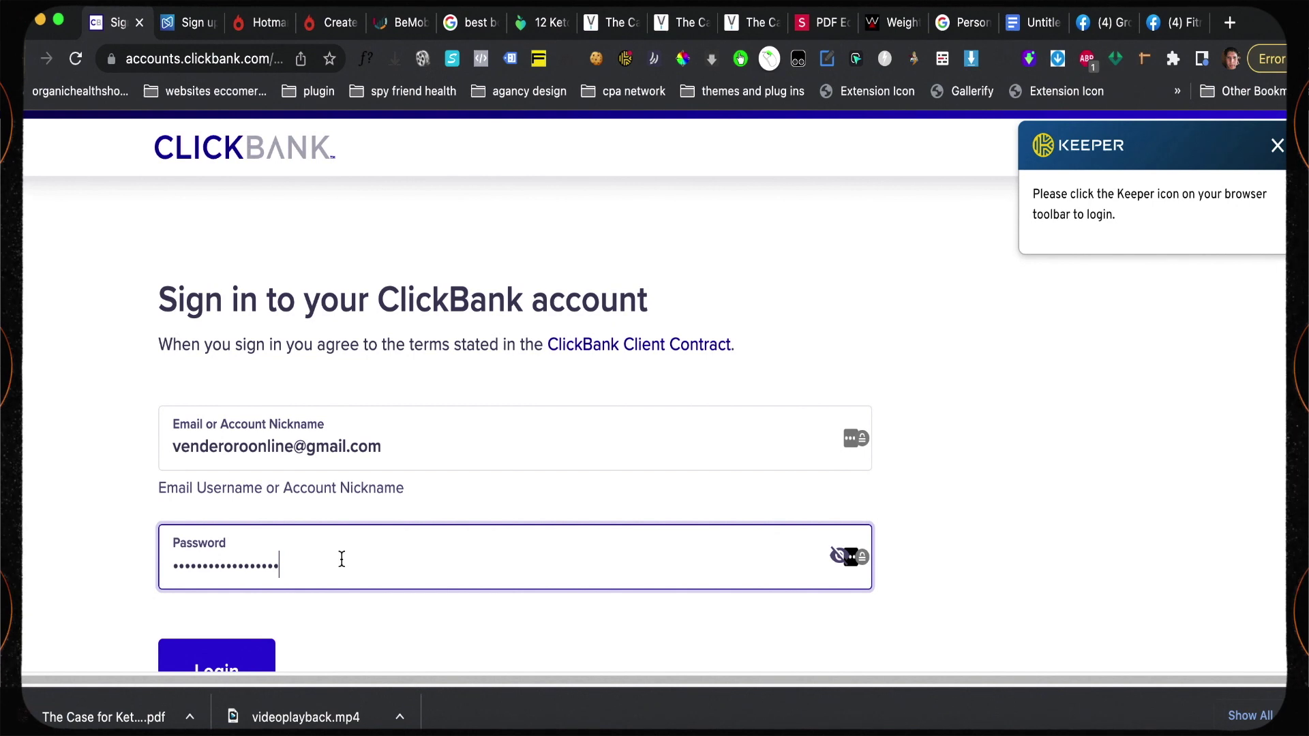
pyautogui.scroll(-3, 343, 557)
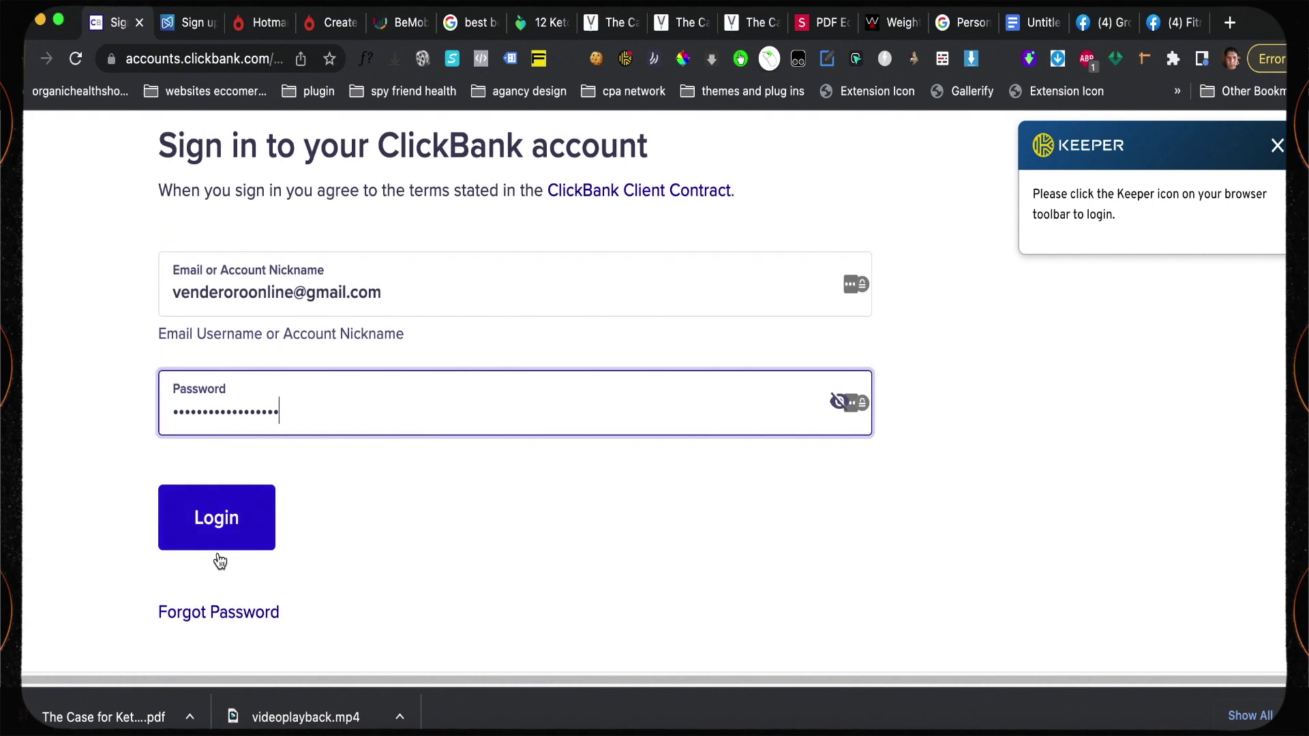
pyautogui.click(234, 537)
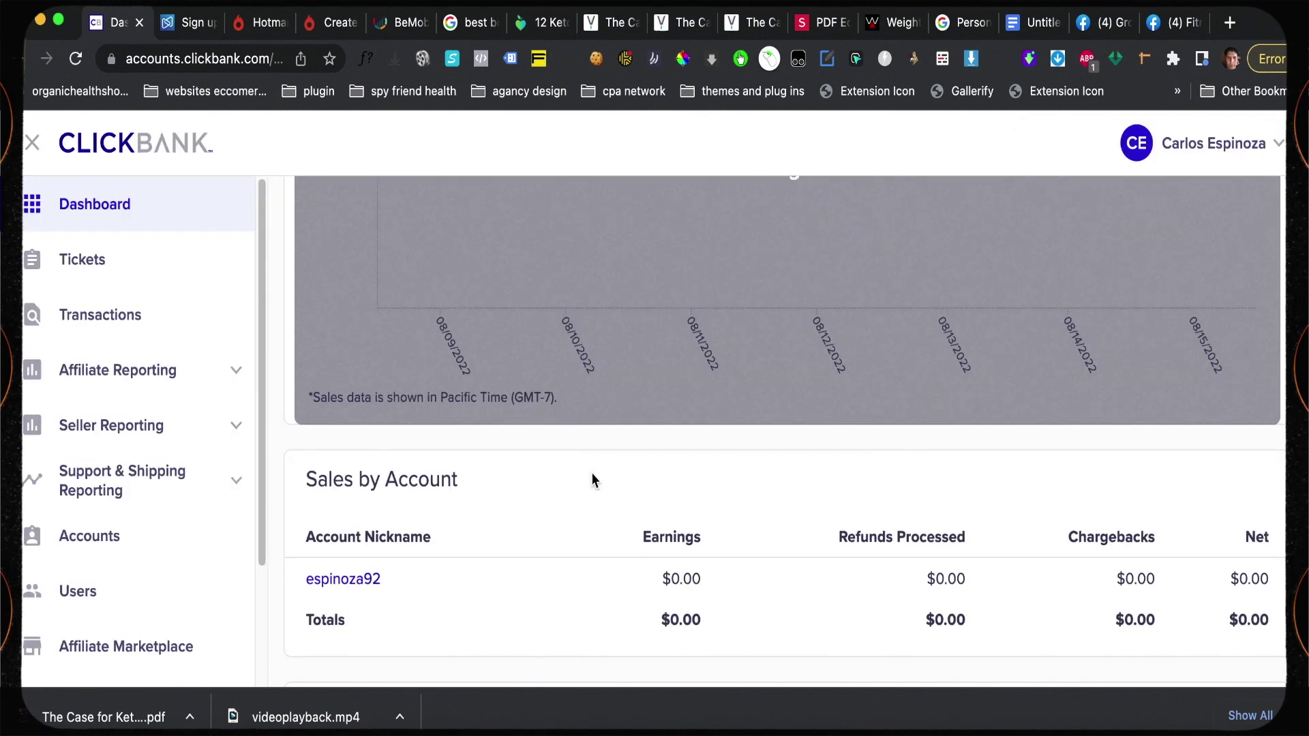
# Open the account listed under Sales by Account on the ClickBank dashboard
pyautogui.scroll(-3, 600, 436)
pyautogui.moveTo(388, 440); pyautogui.dragTo(304, 436)
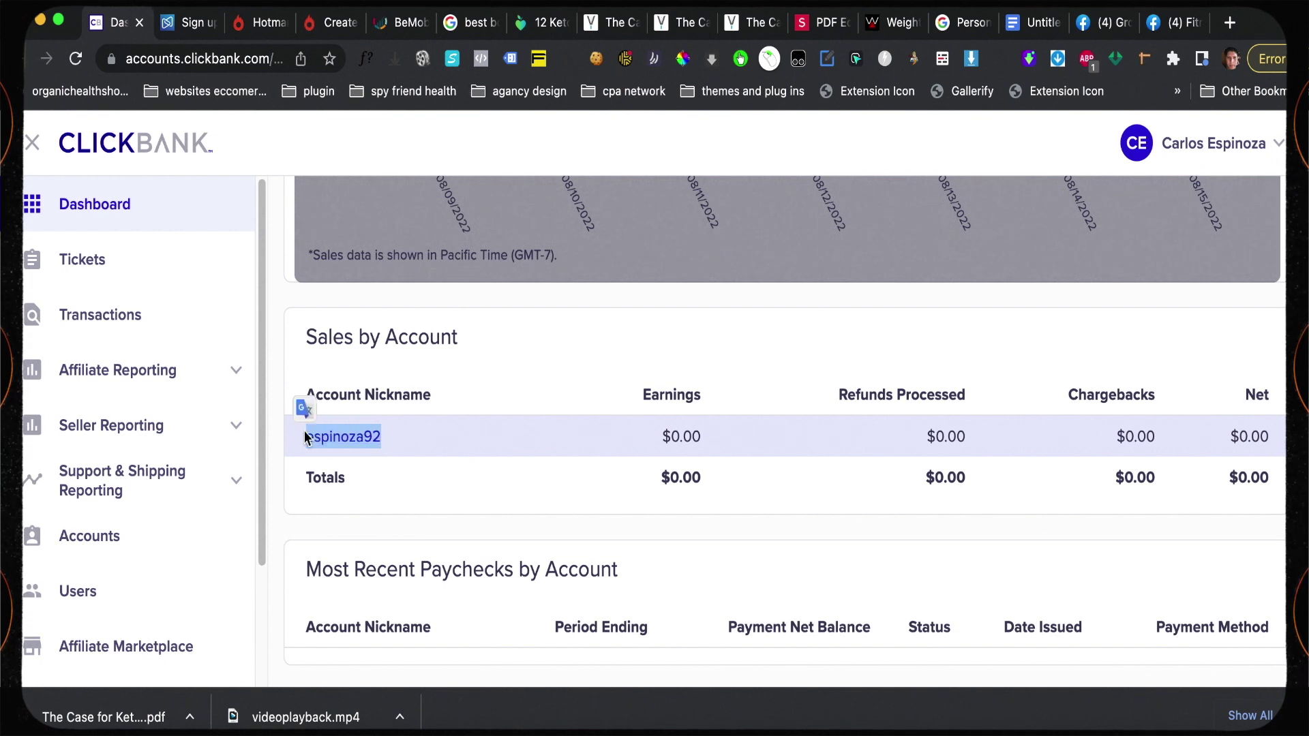
pyautogui.click(337, 439)
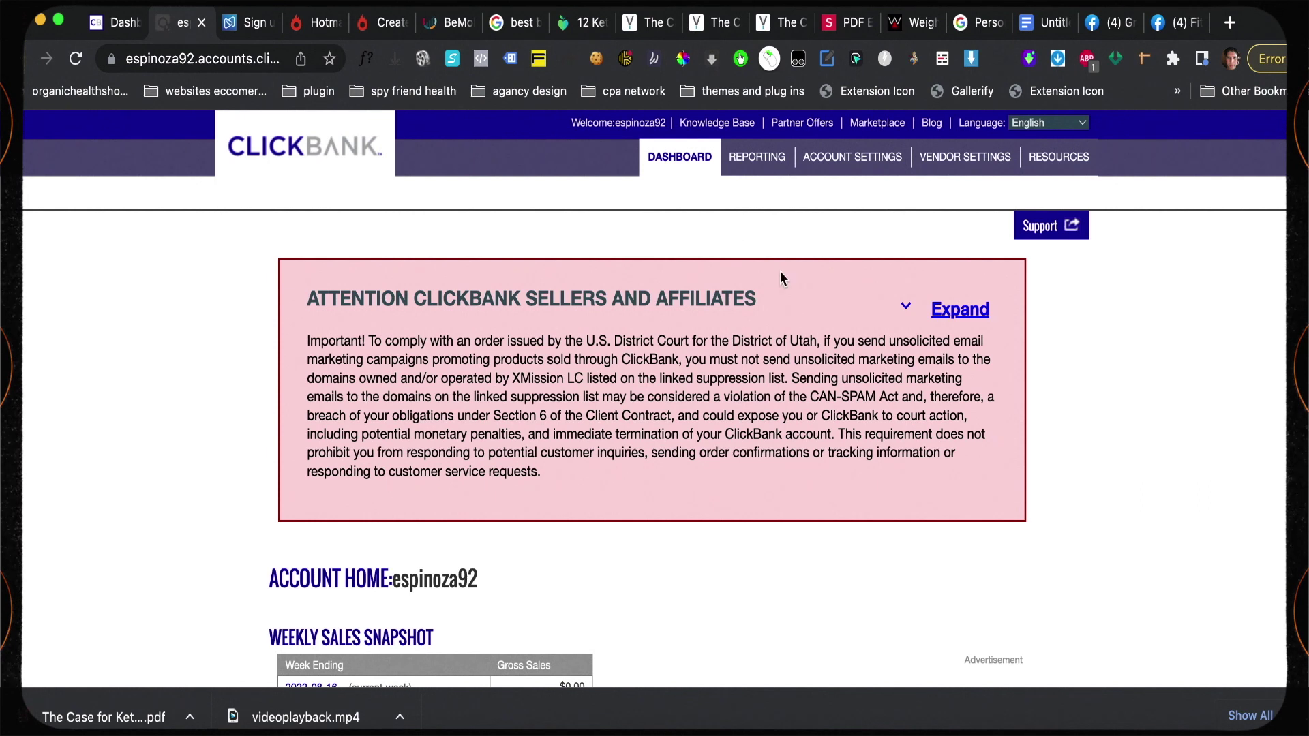
# Open the ClickBank affiliate marketplace and review its full list of offer categories, from Arts & Entertainment to Travel
pyautogui.click(880, 130)
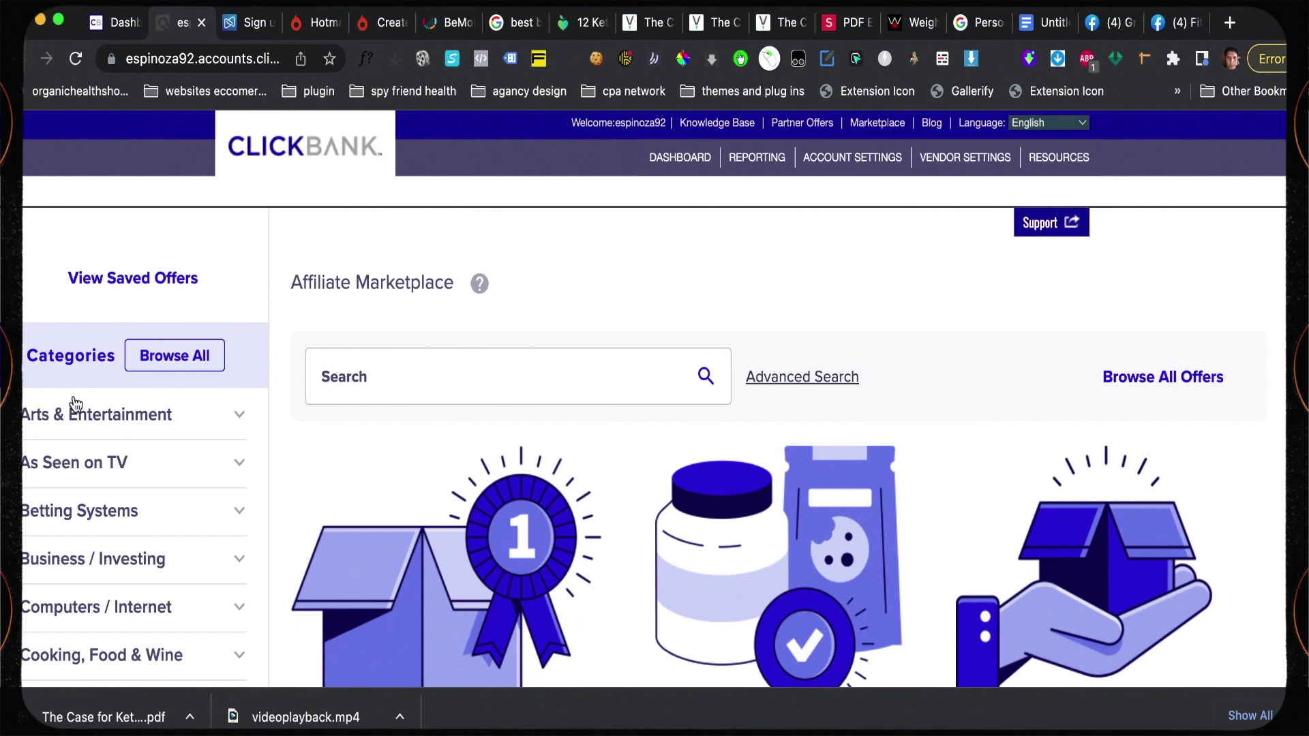
pyautogui.scroll(-1, 173, 423)
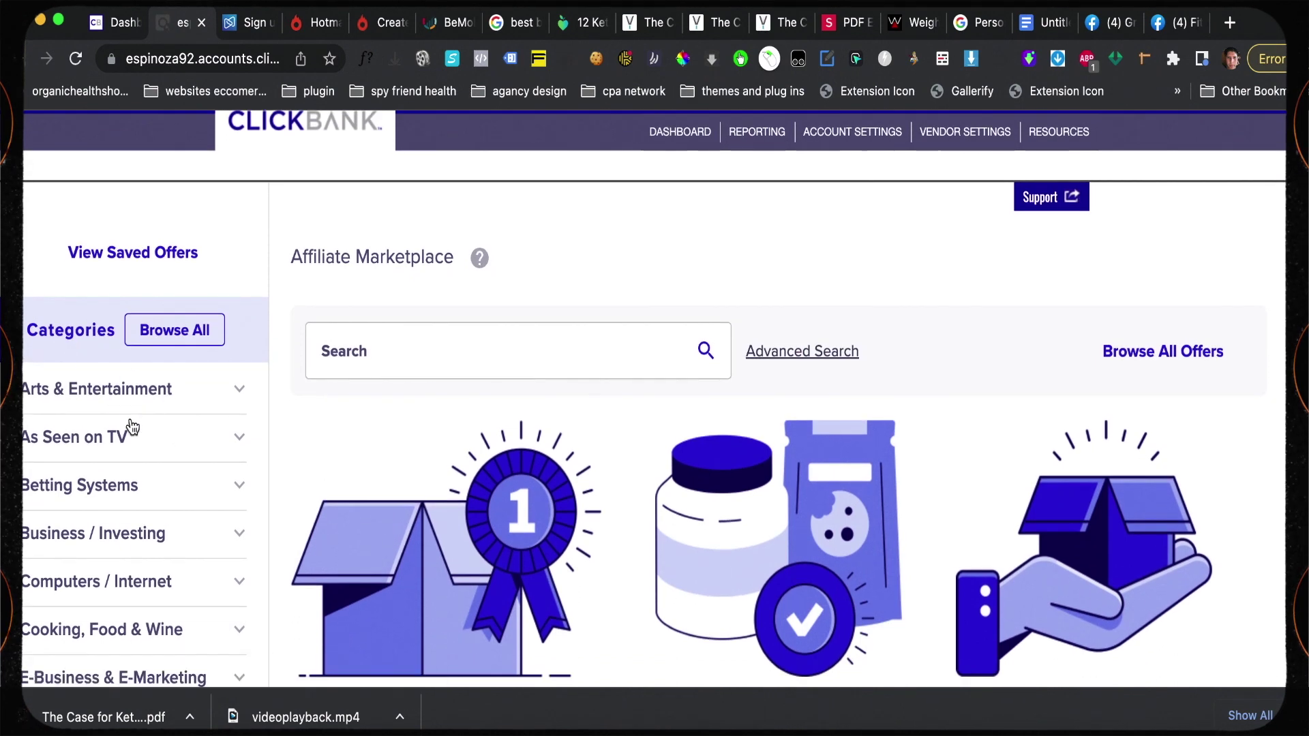
pyautogui.scroll(-4, 170, 470)
pyautogui.scroll(-5, 175, 475)
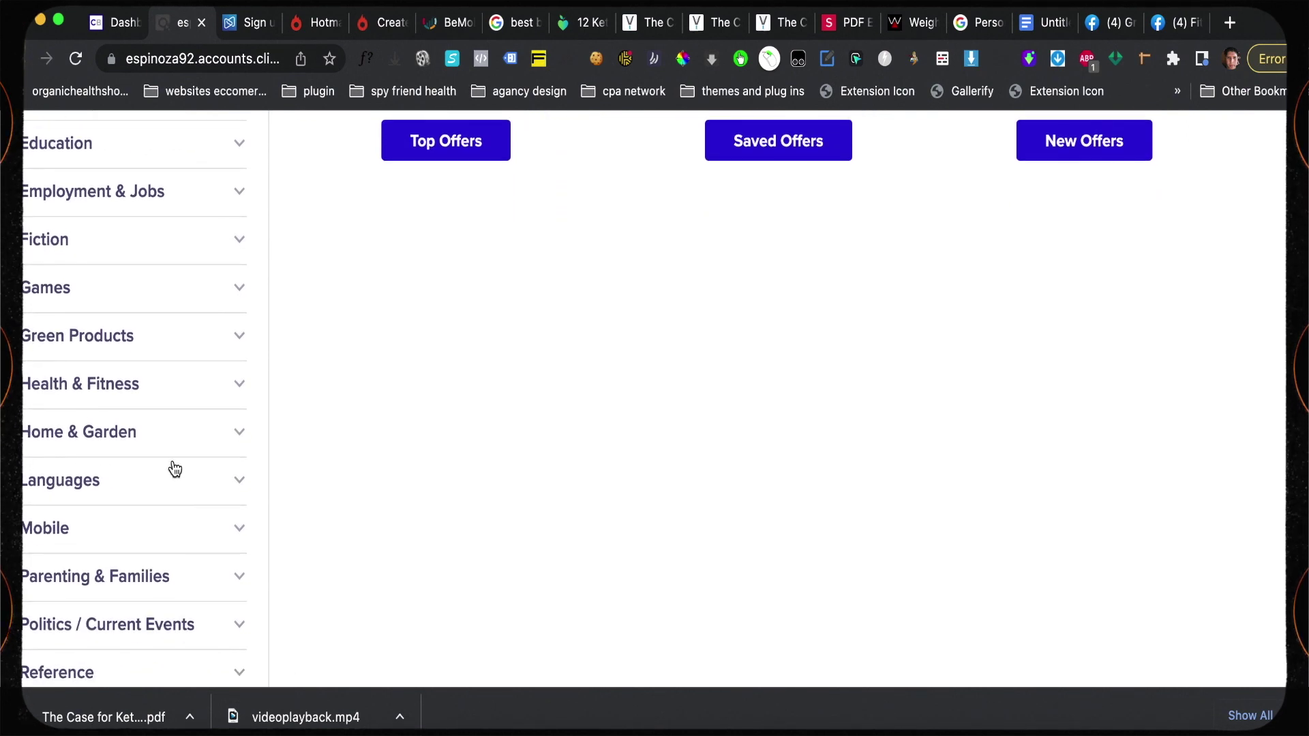
pyautogui.scroll(-1, 170, 458)
pyautogui.scroll(-2, 95, 437)
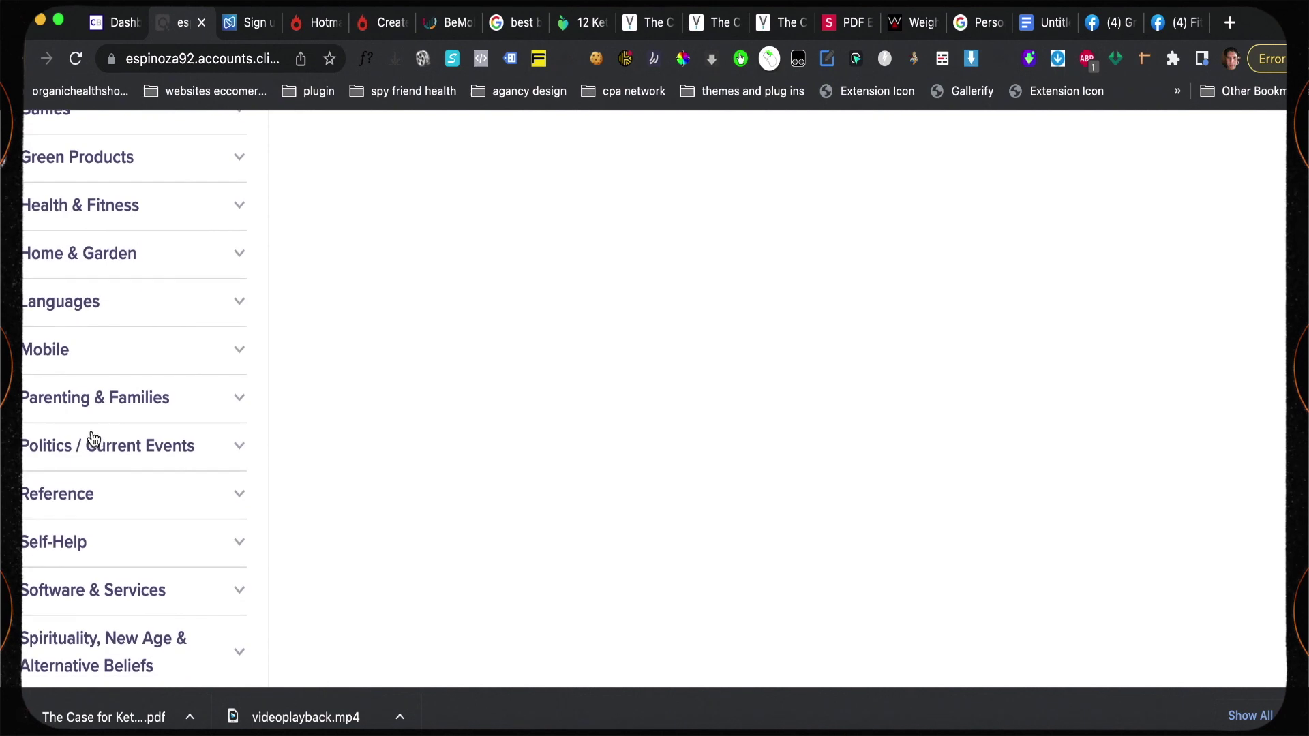
pyautogui.scroll(-1, 62, 397)
pyautogui.scroll(-3, 109, 409)
pyautogui.scroll(-1, 111, 409)
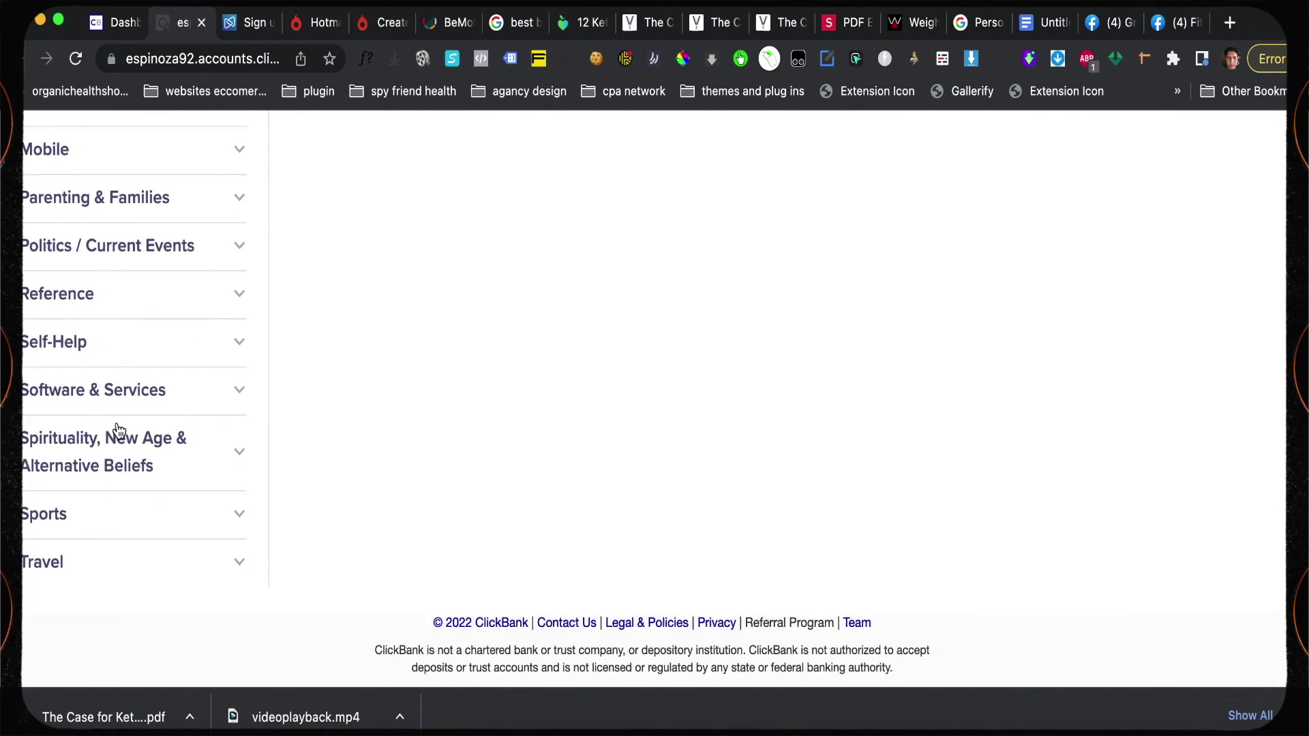
pyautogui.scroll(9, 118, 429)
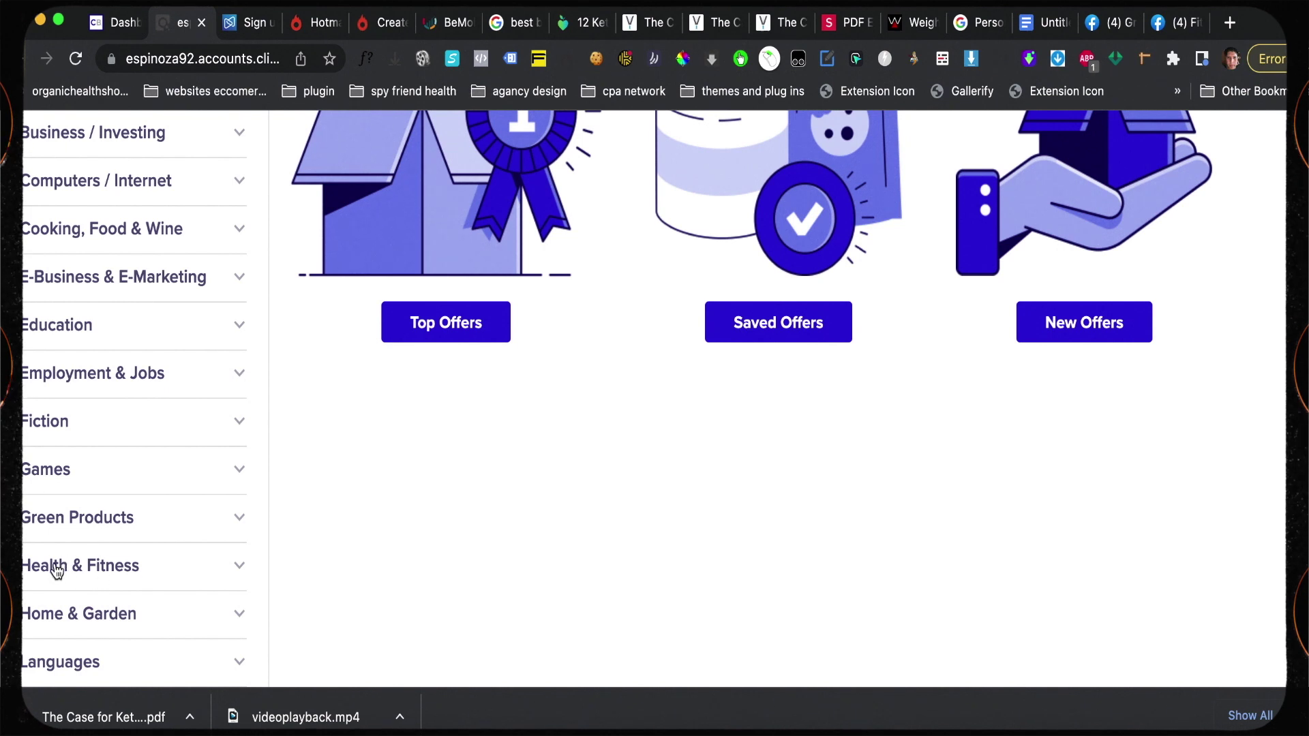
# Expand the Health & Fitness category, review its subcategories, and list all offers in that category
pyautogui.click(232, 566)
pyautogui.scroll(-1, 155, 558)
pyautogui.scroll(-4, 154, 557)
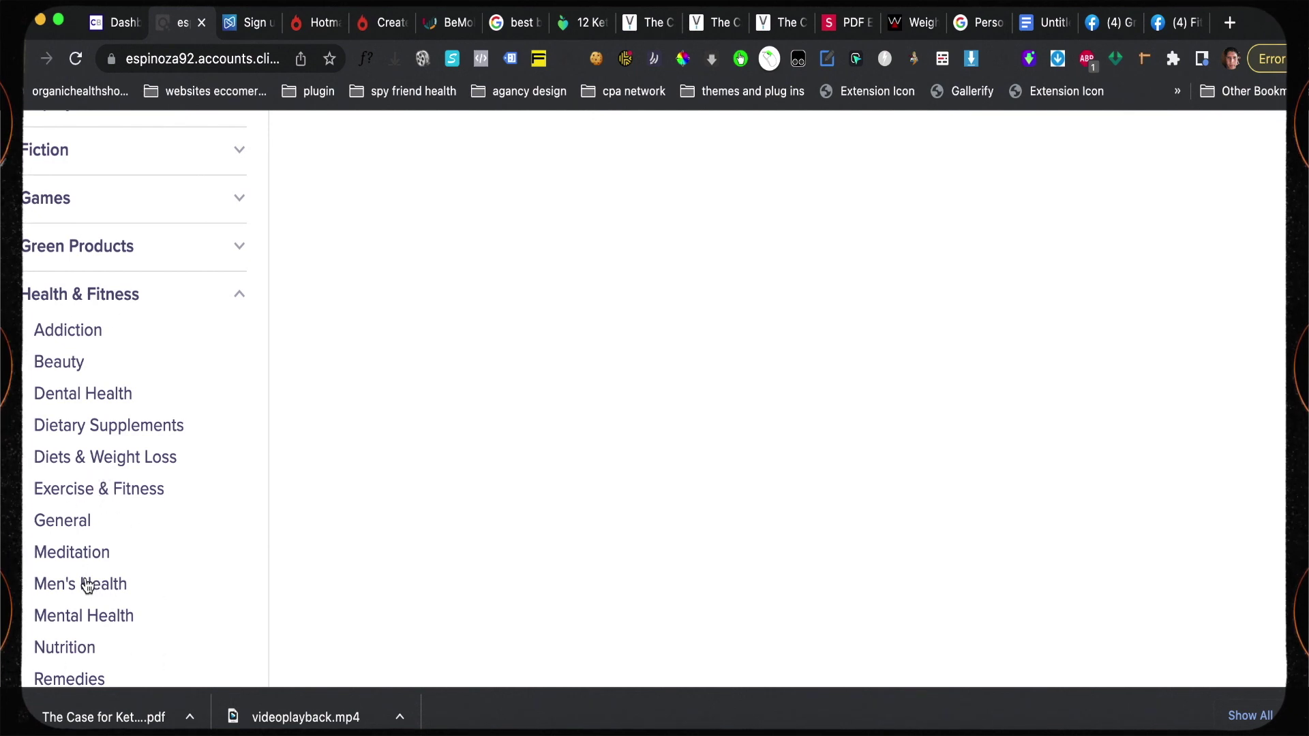
pyautogui.scroll(-1, 84, 585)
pyautogui.scroll(1, 73, 376)
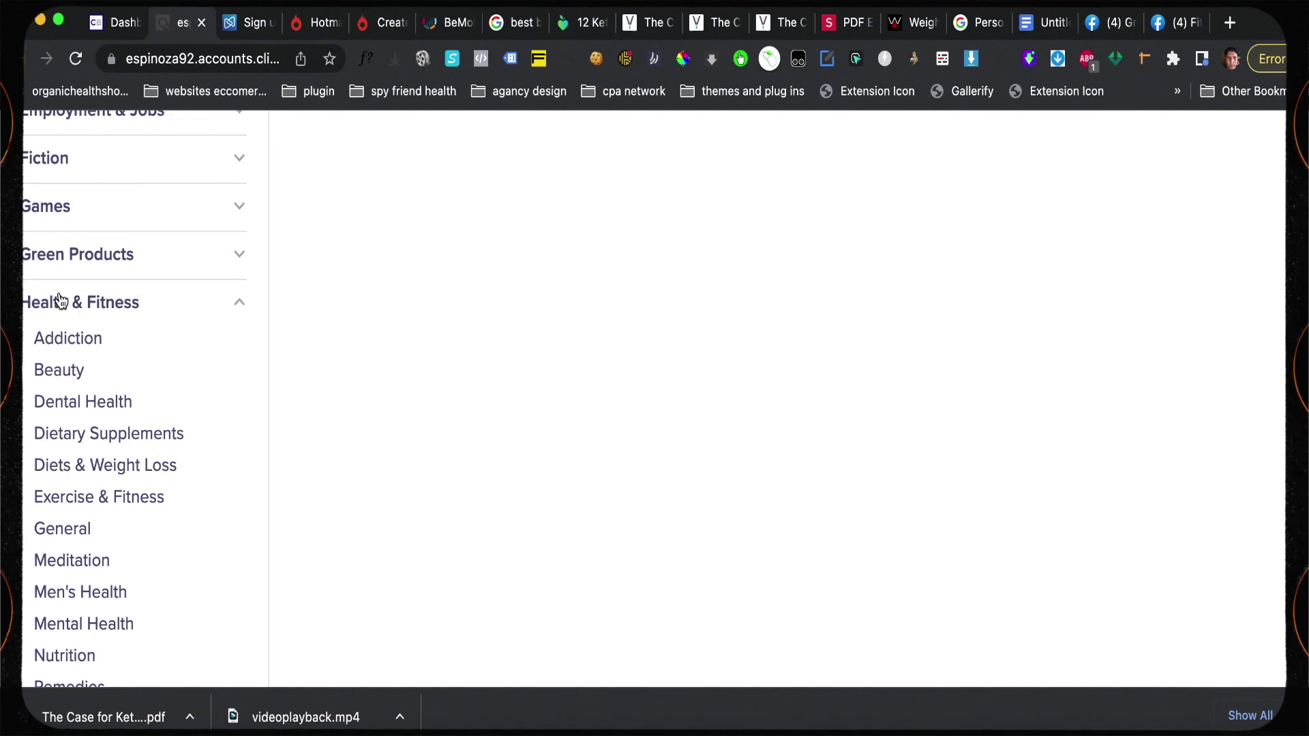
pyautogui.click(91, 306)
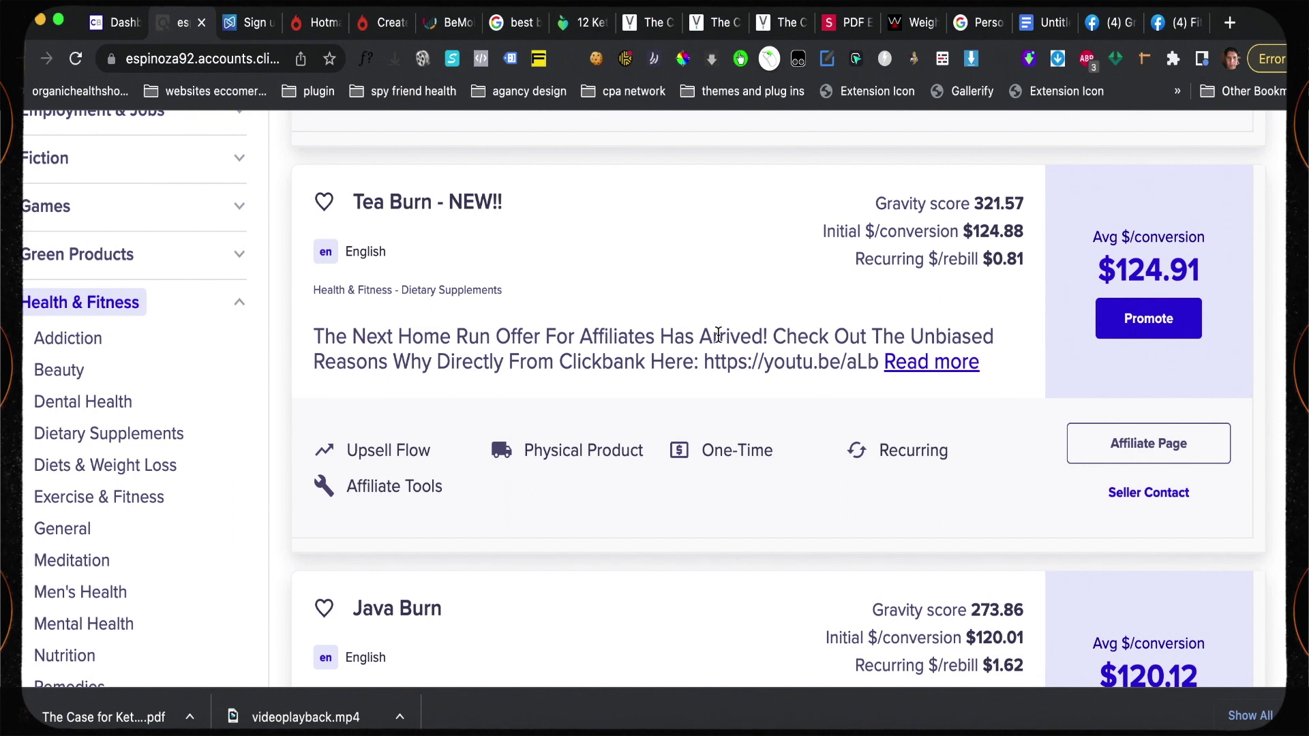
# Sort the Health & Fitness offers by Gravity
pyautogui.scroll(15, 750, 297)
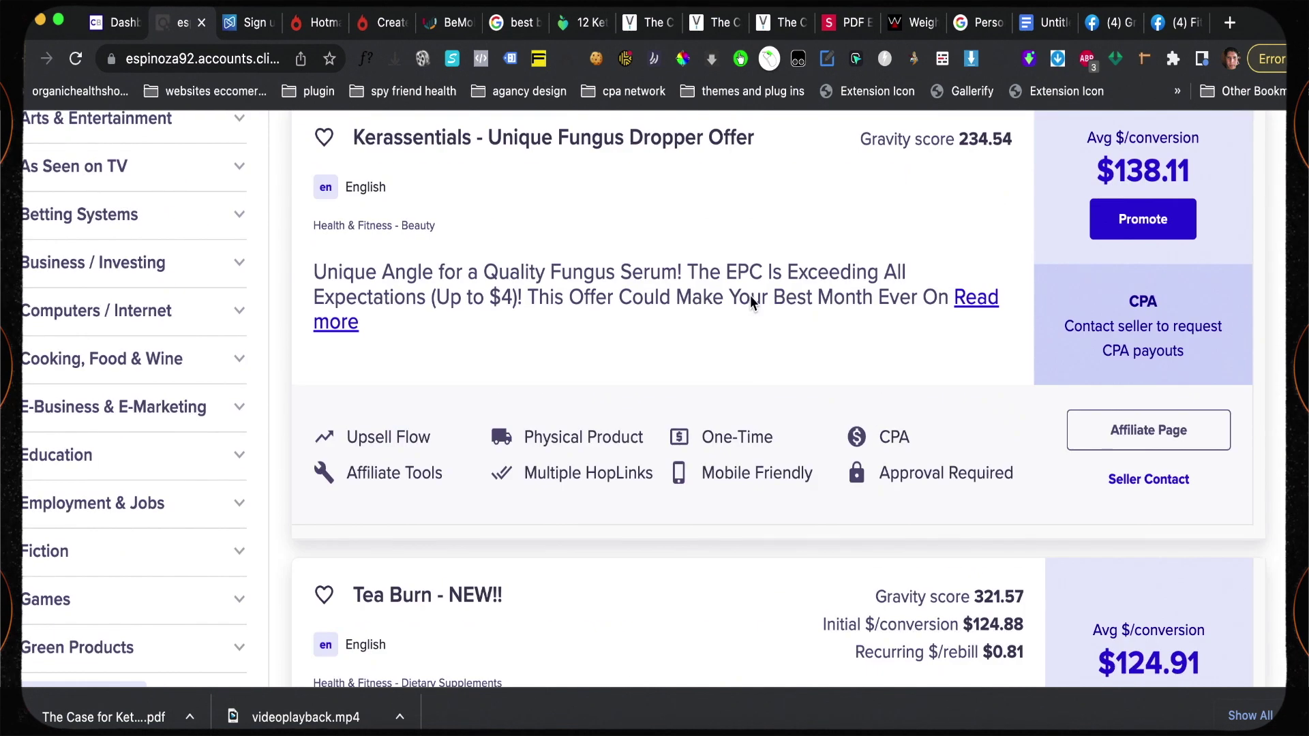
pyautogui.scroll(10, 751, 296)
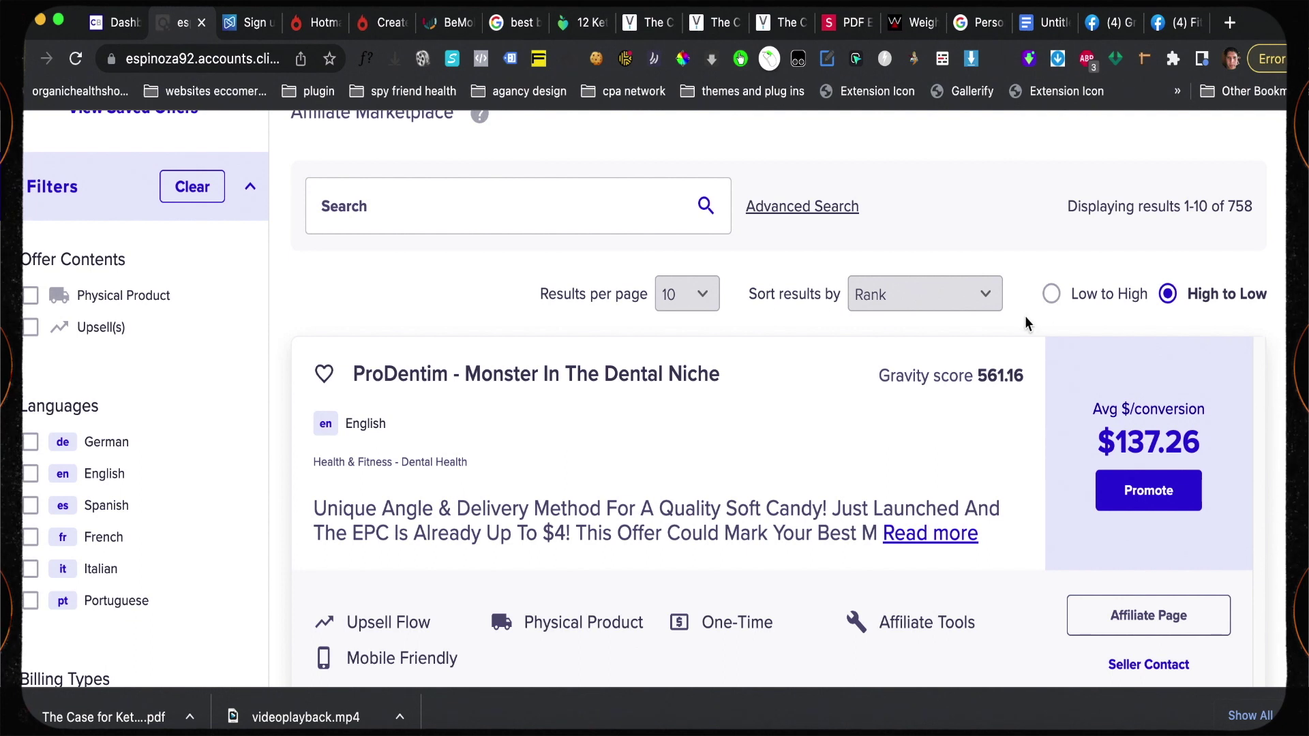
pyautogui.click(987, 300)
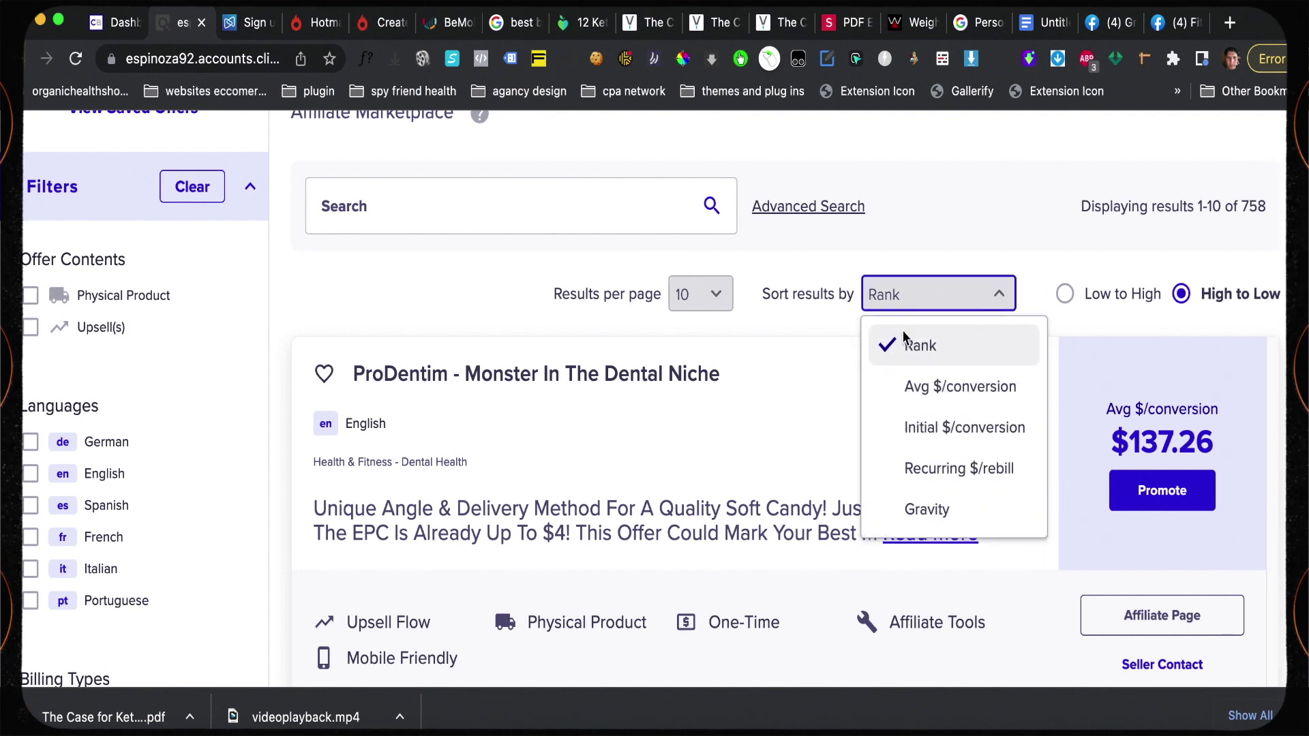
pyautogui.click(933, 515)
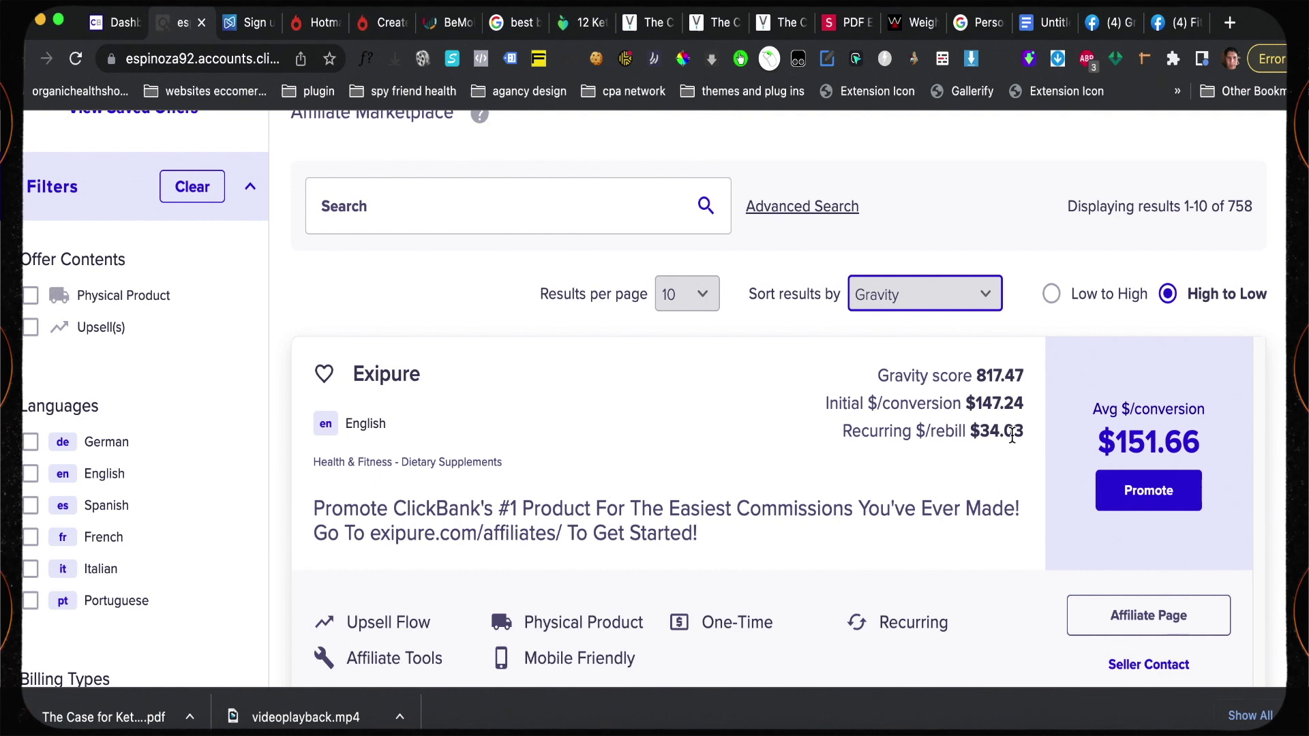
# Compare the top Health & Fitness offers, Exipure, ProDentim and Ikaria Juice, by gravity score, earnings per conversion and features
pyautogui.scroll(-1, 945, 453)
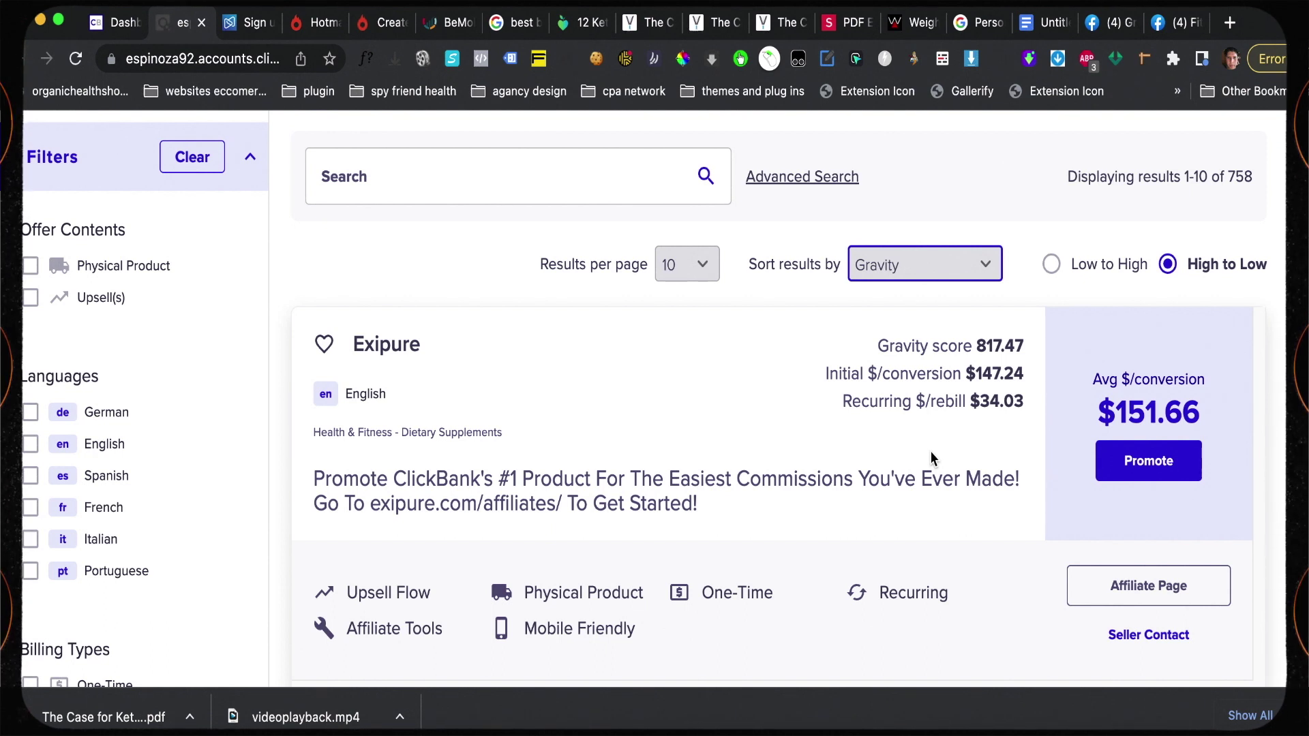
pyautogui.scroll(-5, 473, 396)
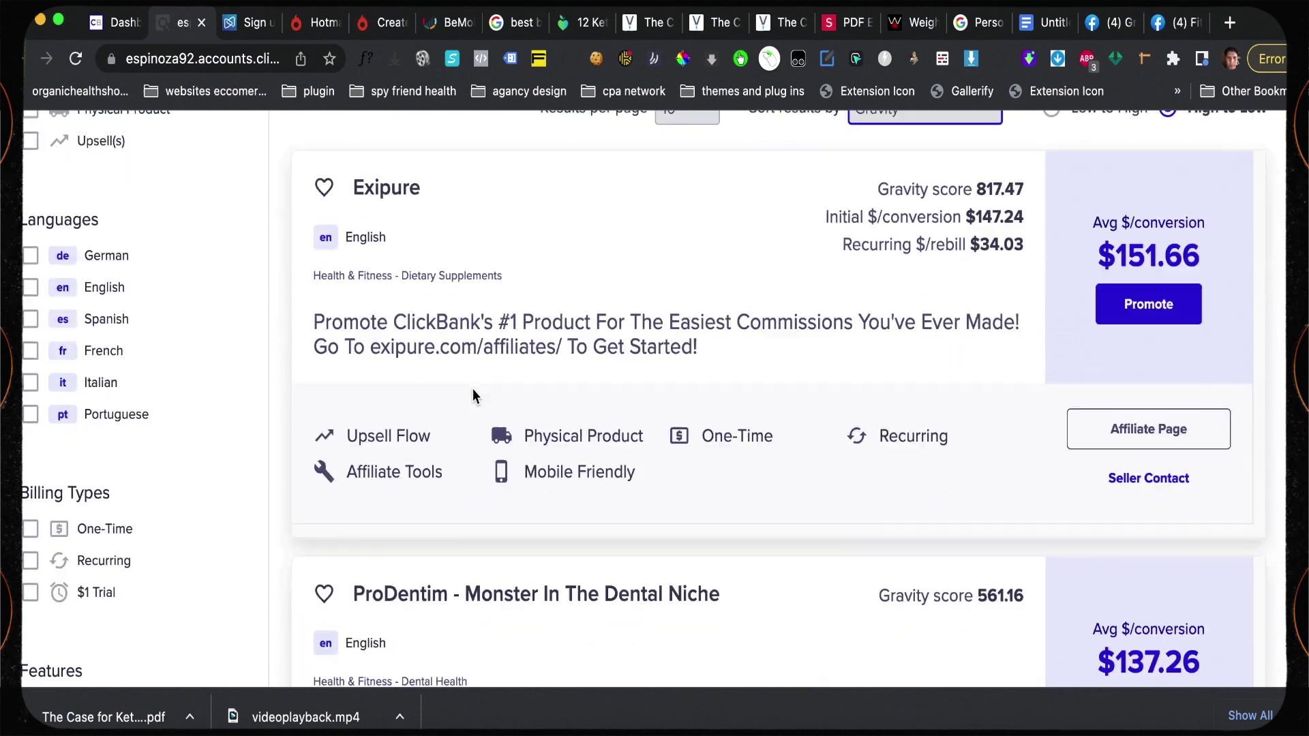
pyautogui.scroll(-2, 473, 400)
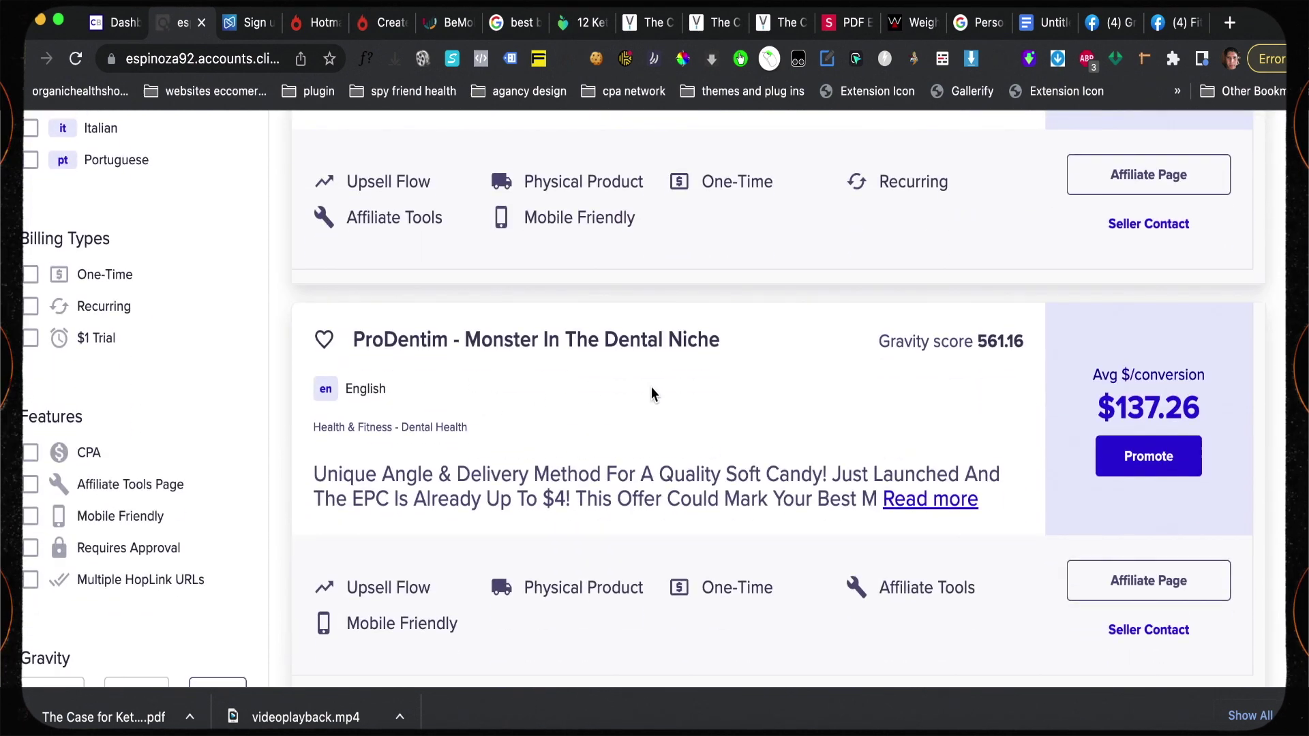
pyautogui.scroll(-8, 652, 394)
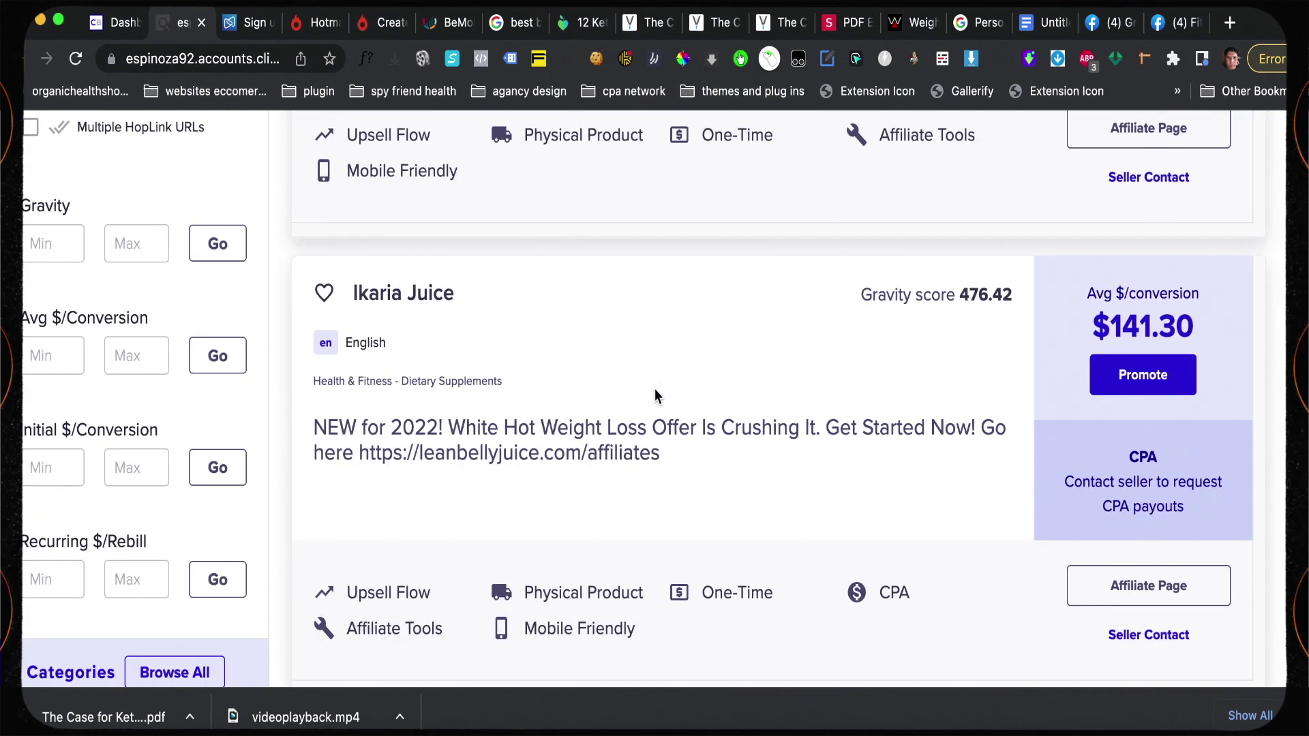
pyautogui.scroll(-1, 654, 394)
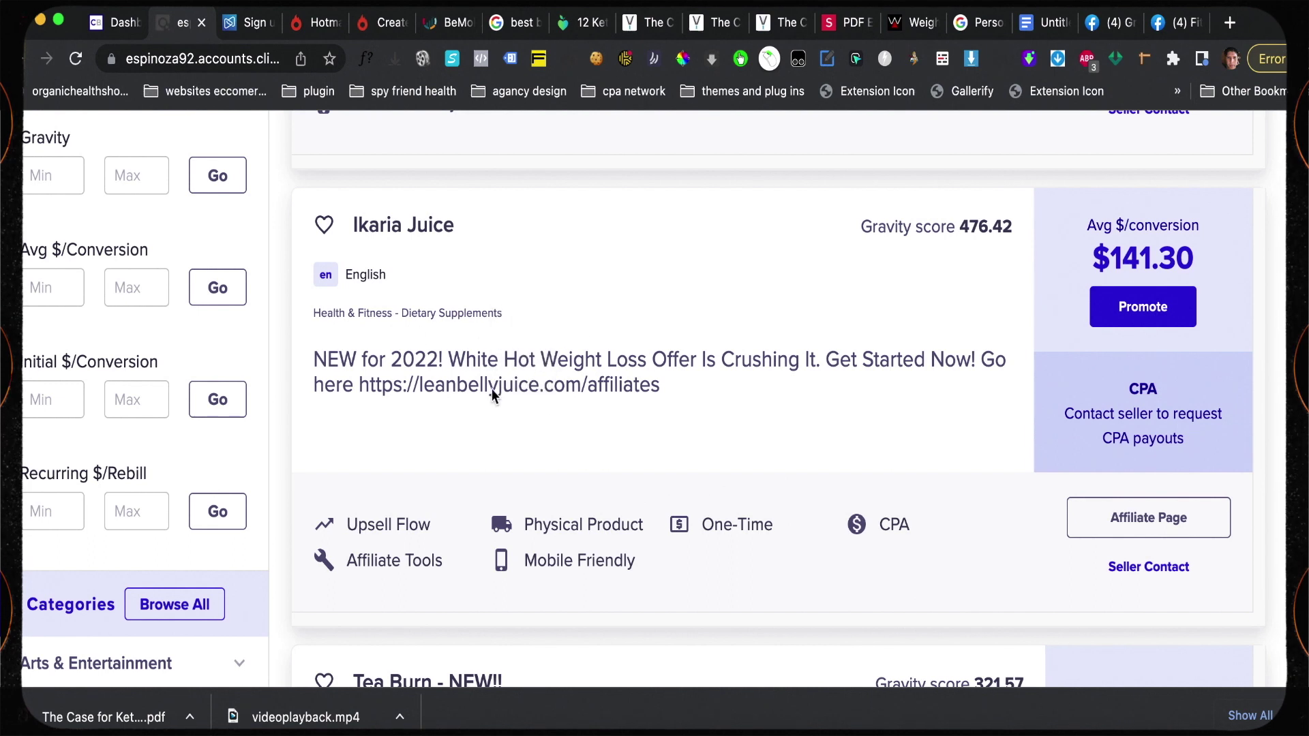
pyautogui.scroll(5, 417, 385)
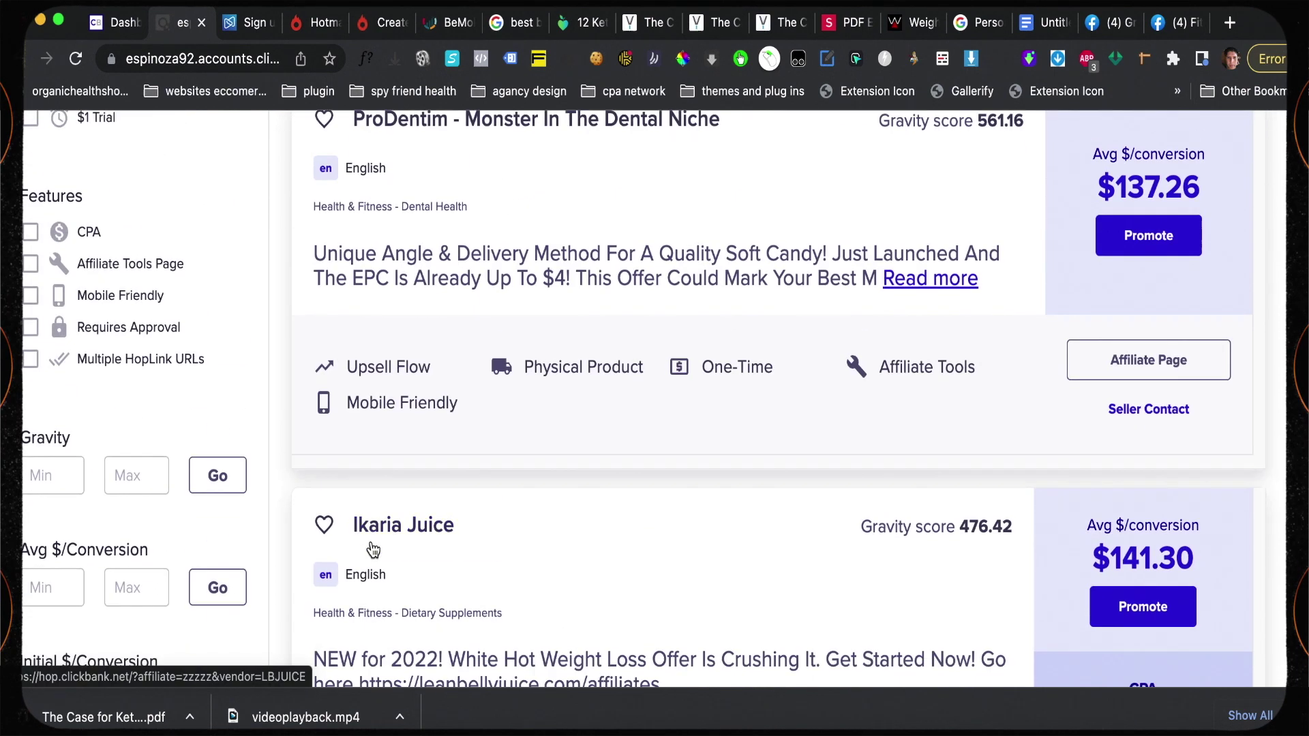
pyautogui.scroll(10, 382, 539)
pyautogui.scroll(1, 409, 510)
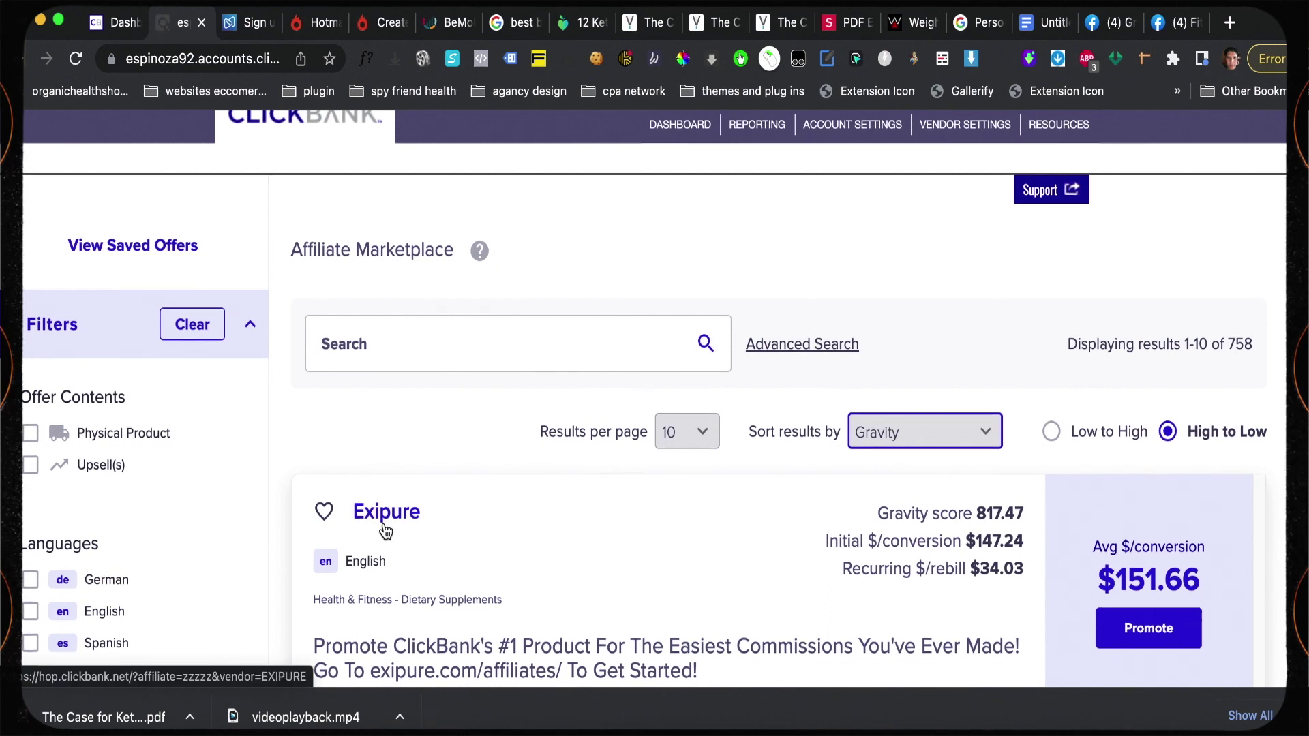
pyautogui.scroll(-5, 385, 531)
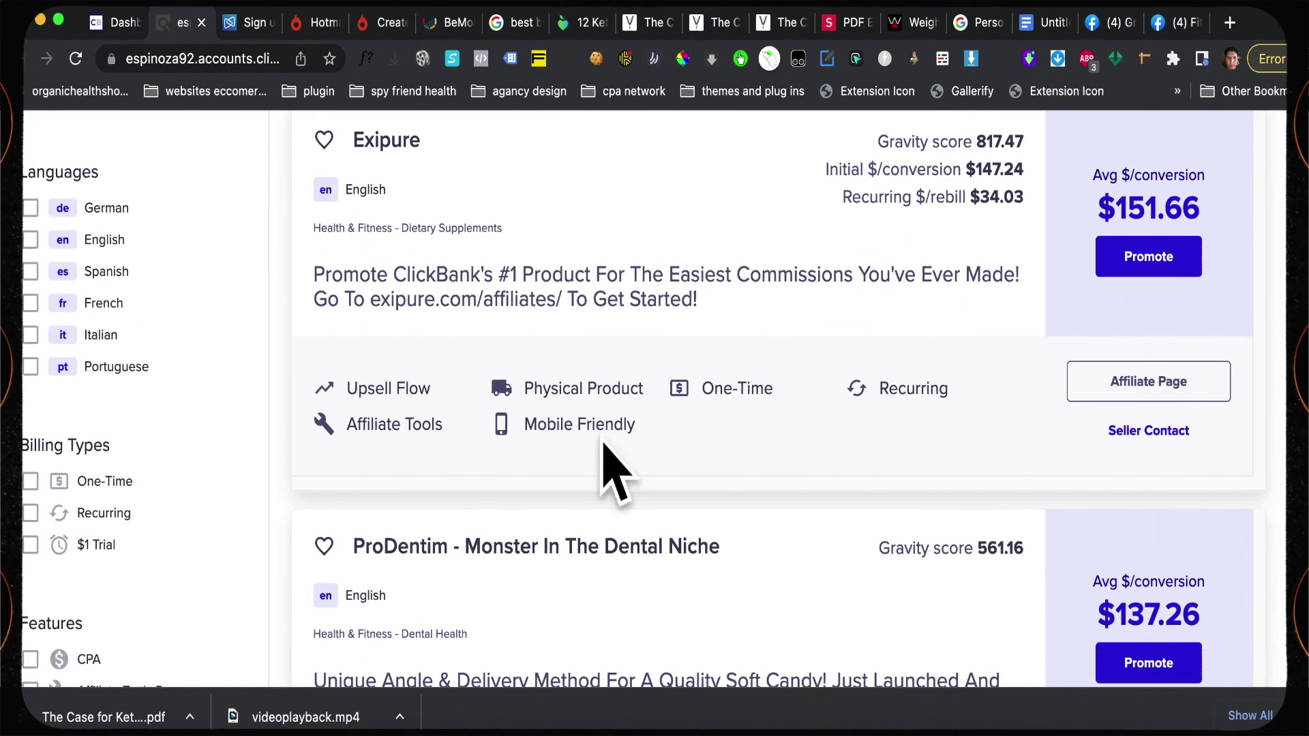
pyautogui.scroll(-2, 415, 513)
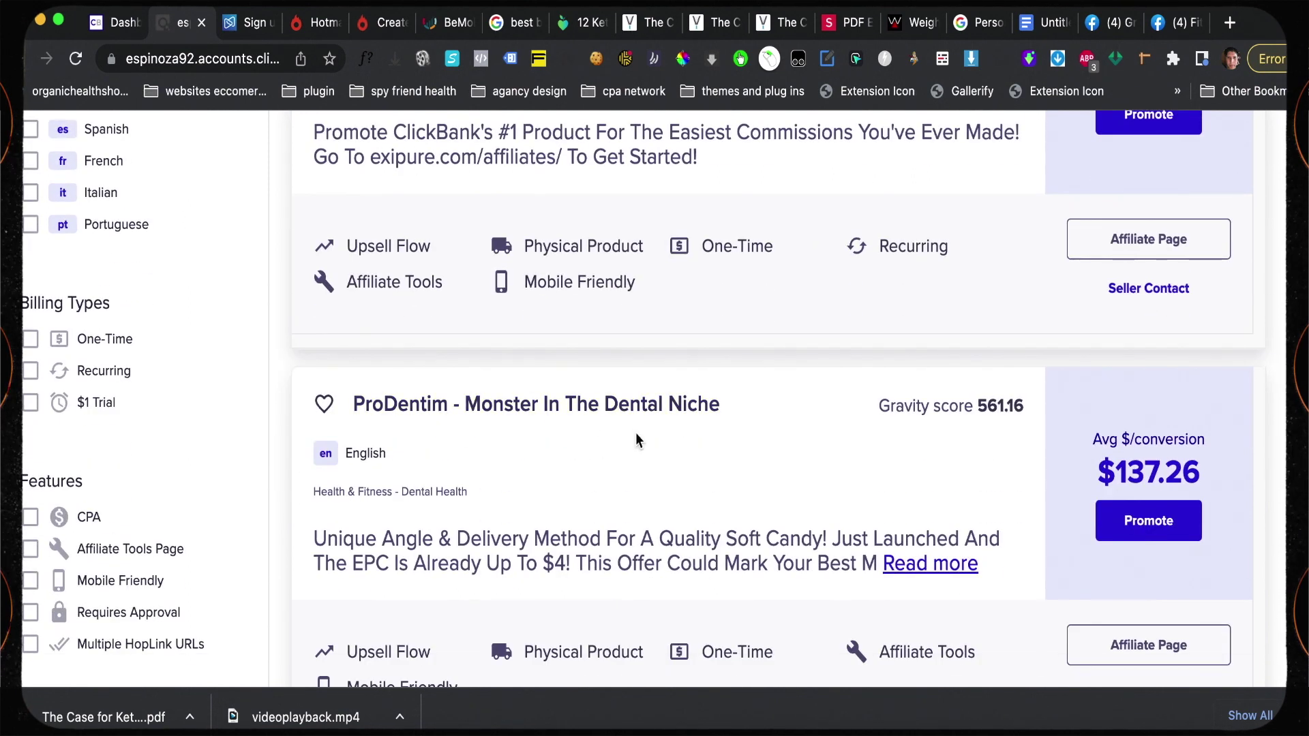
pyautogui.scroll(6, 555, 497)
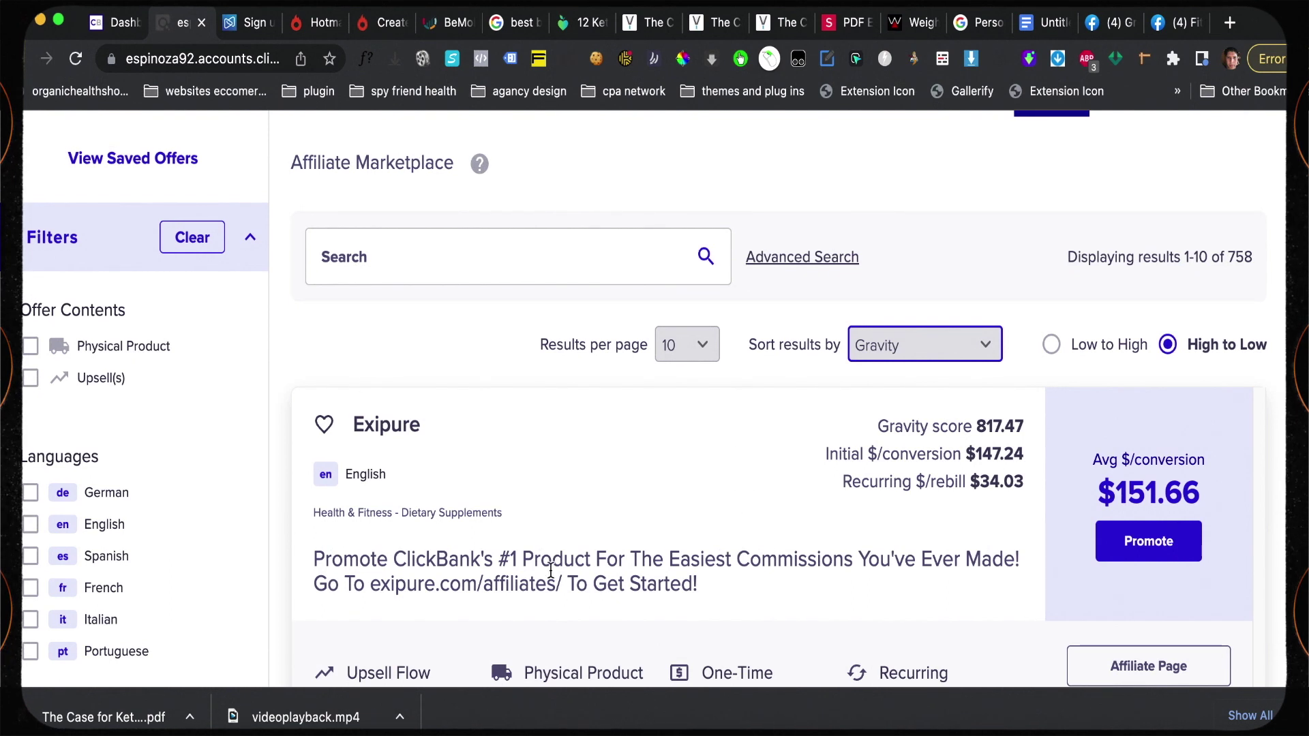
# Create a HopLink for promoting Exipure with the tracking ID left blank, and copy the encrypted link
pyautogui.click(1150, 549)
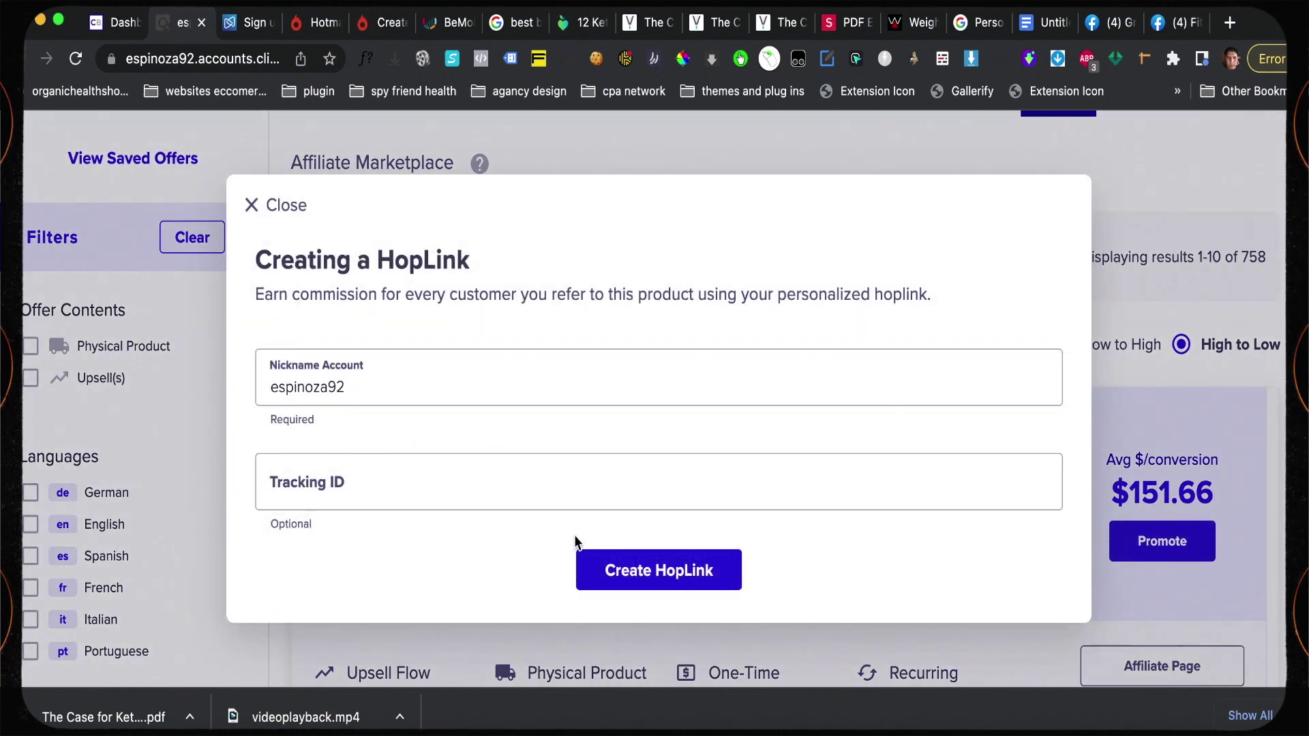
pyautogui.click(671, 579)
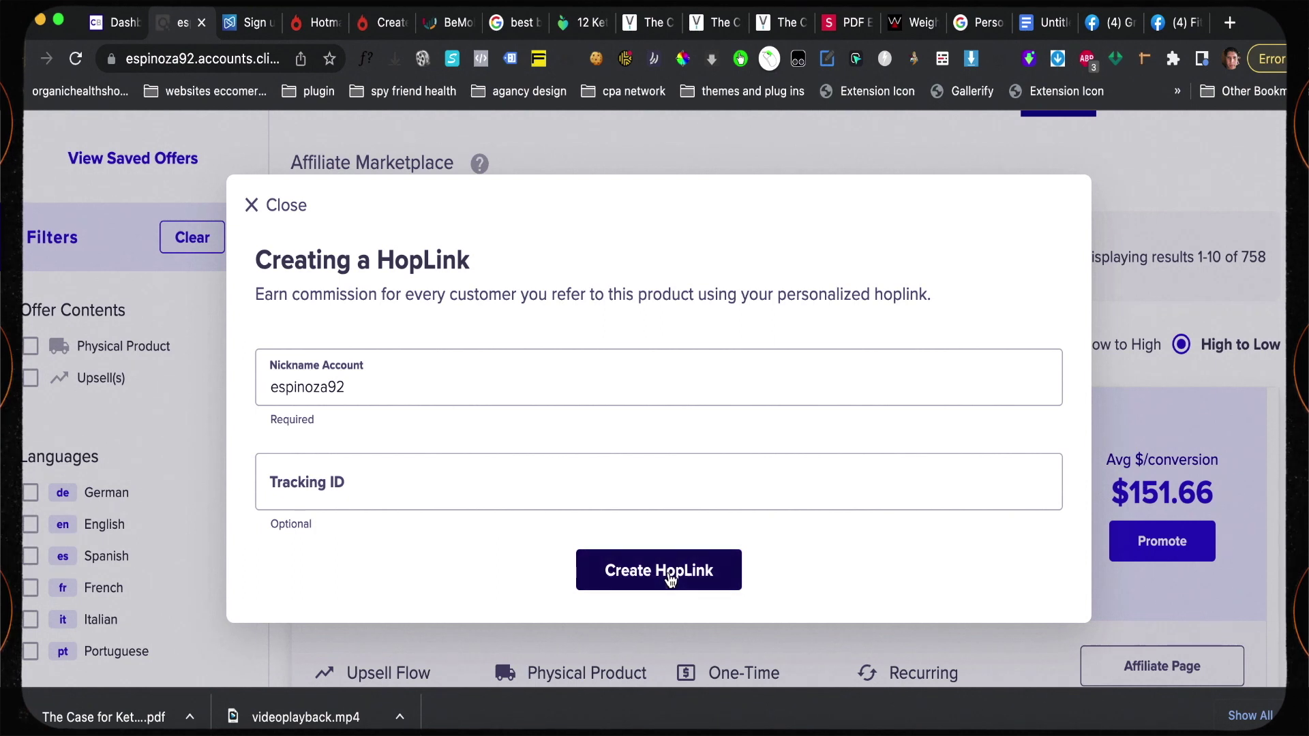
pyautogui.scroll(-2, 647, 562)
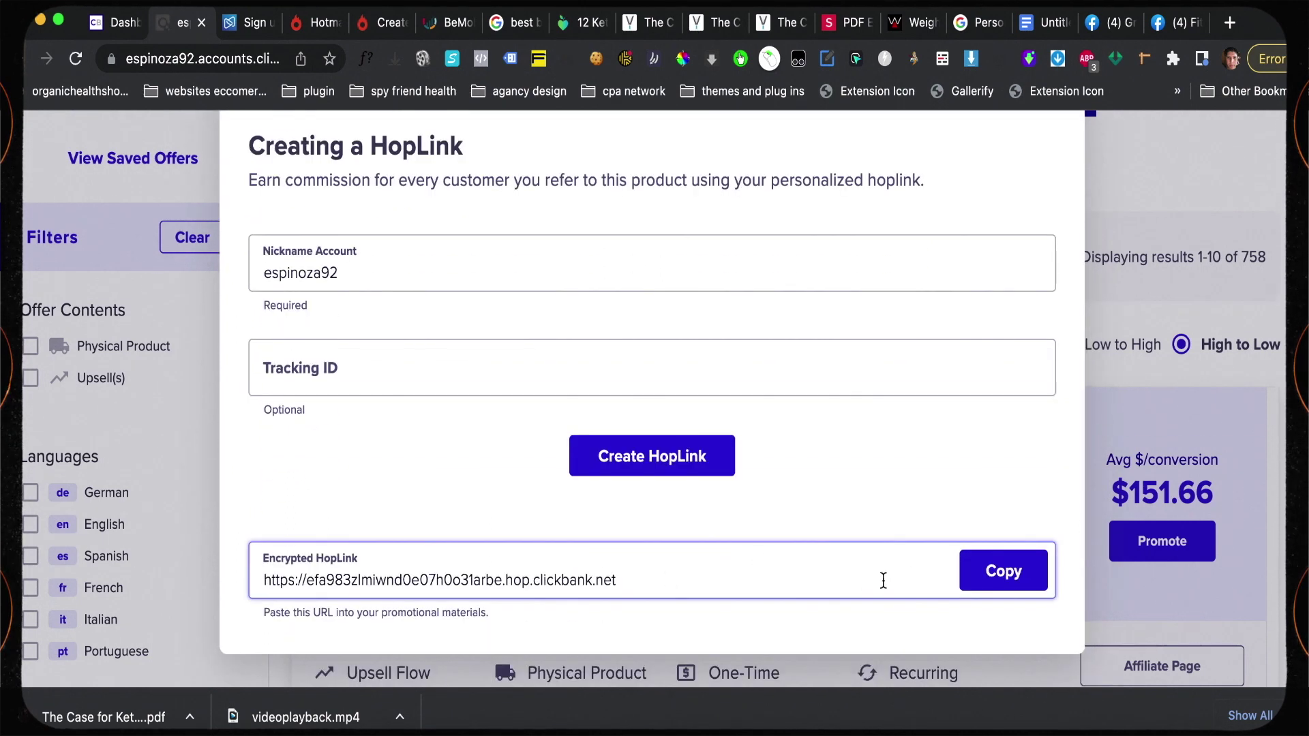
pyautogui.click(999, 573)
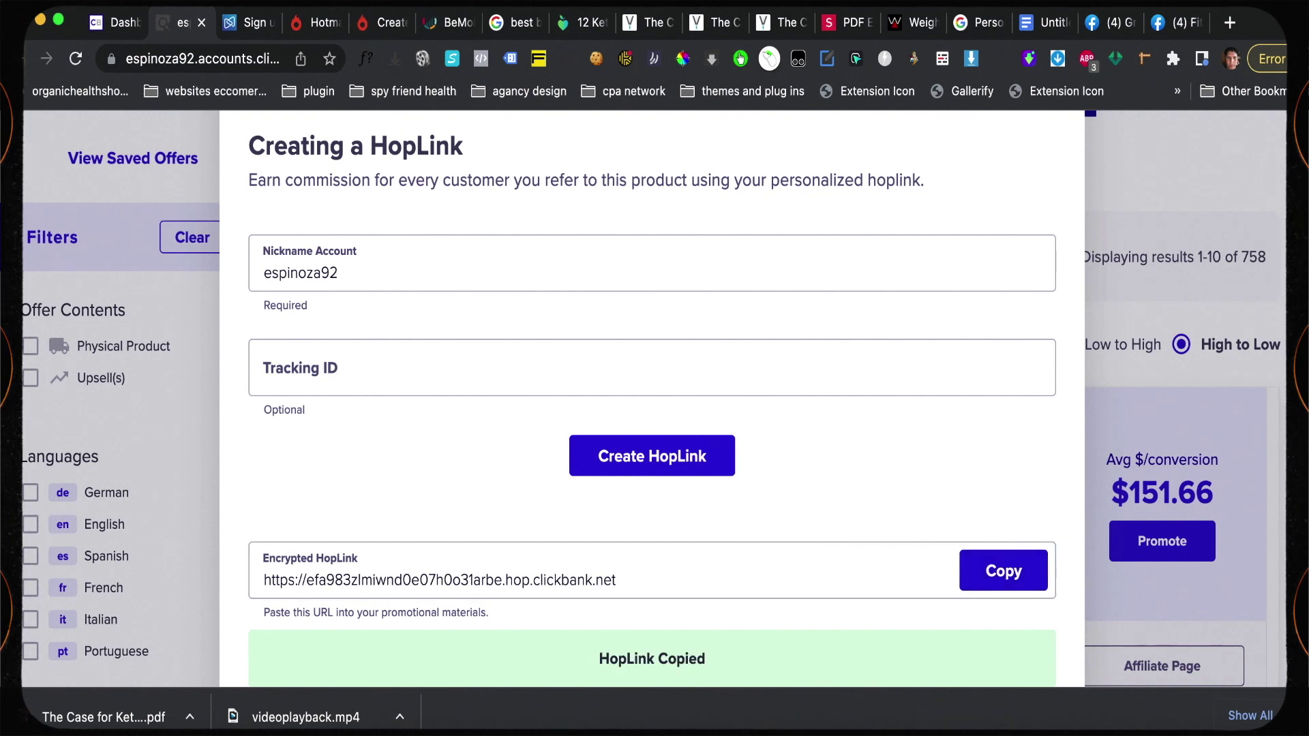
# Switch to the open TextEdit note, add an "Affiliate links" heading with an "Expuri" entry, and paste the copied HopLink below it
pyautogui.click(1154, 724)
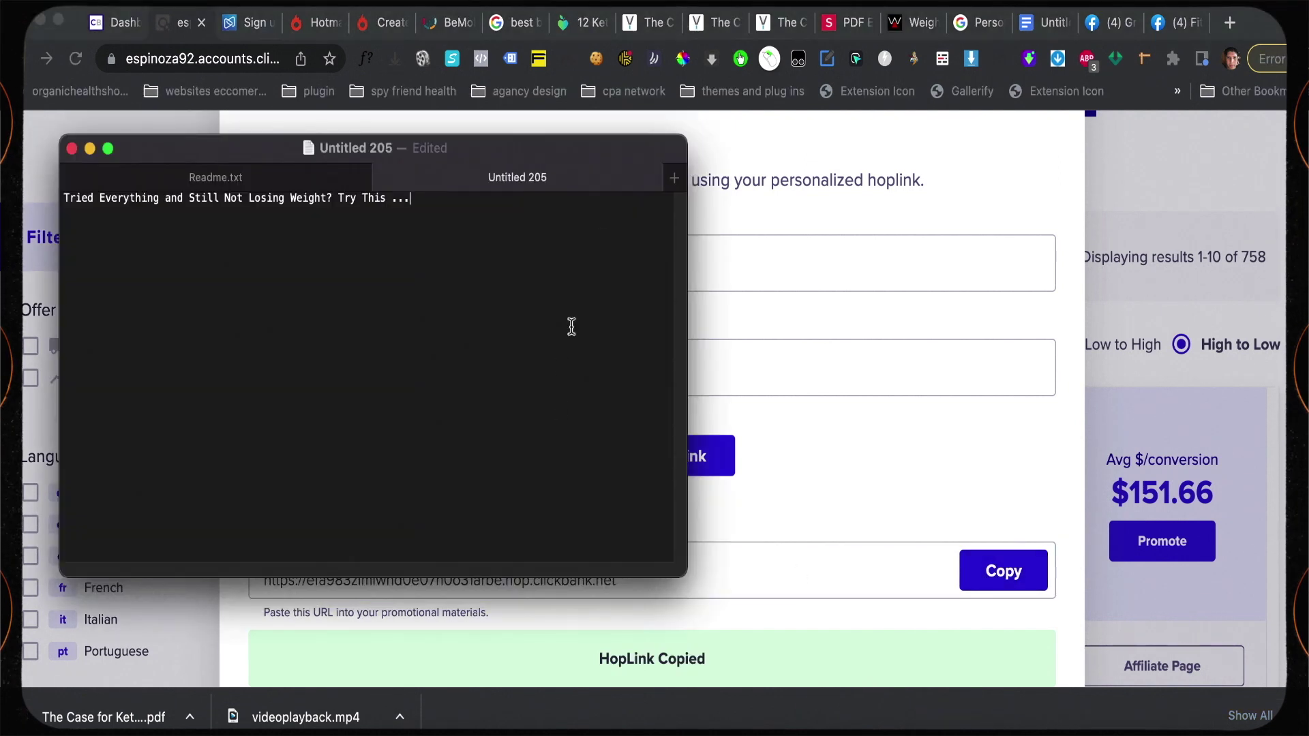
pyautogui.moveTo(633, 148); pyautogui.dragTo(875, 131)
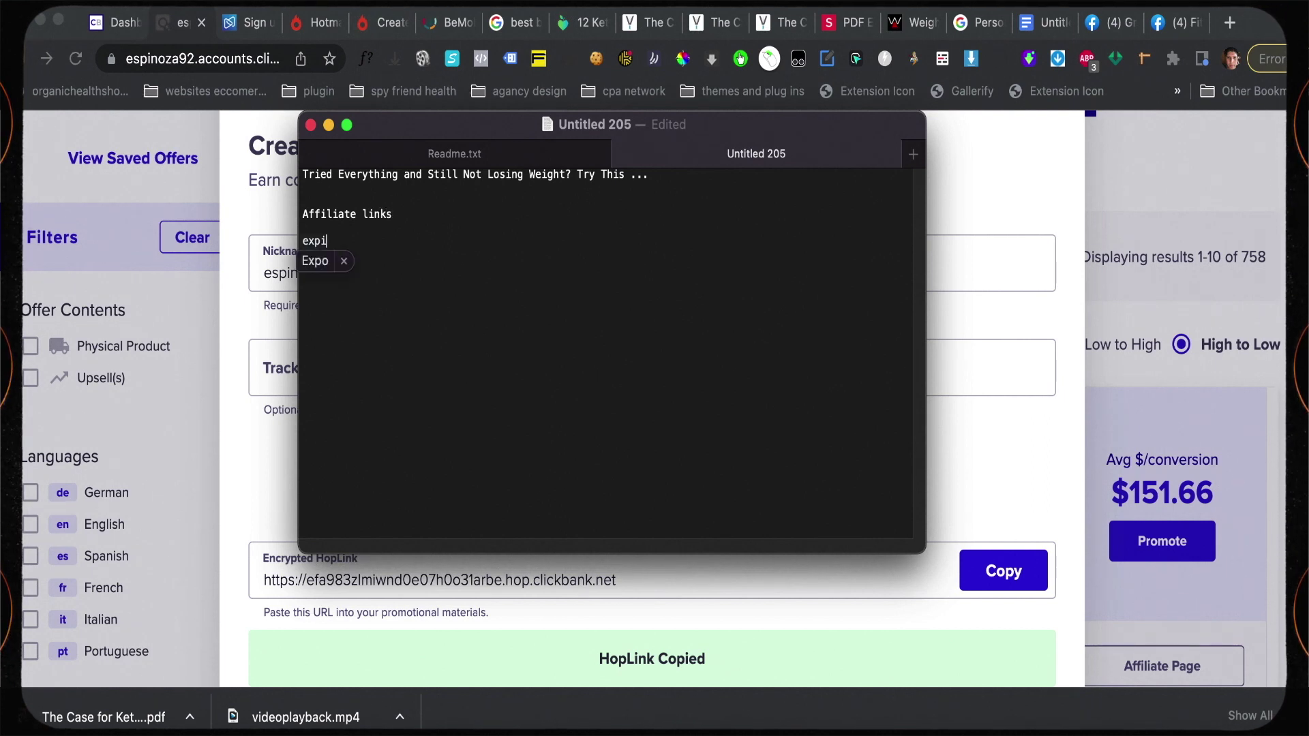
pyautogui.press('BackSpace')
pyautogui.write('ur')
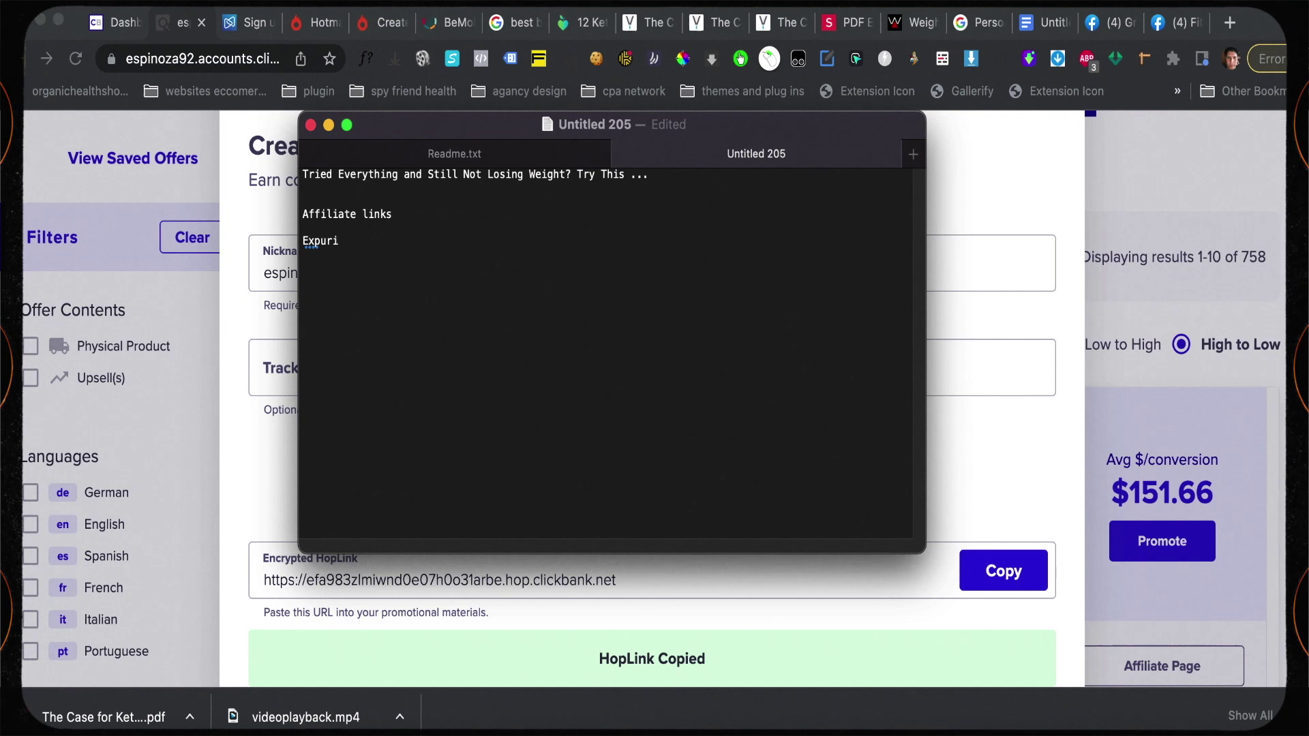
pyautogui.press('super+v')
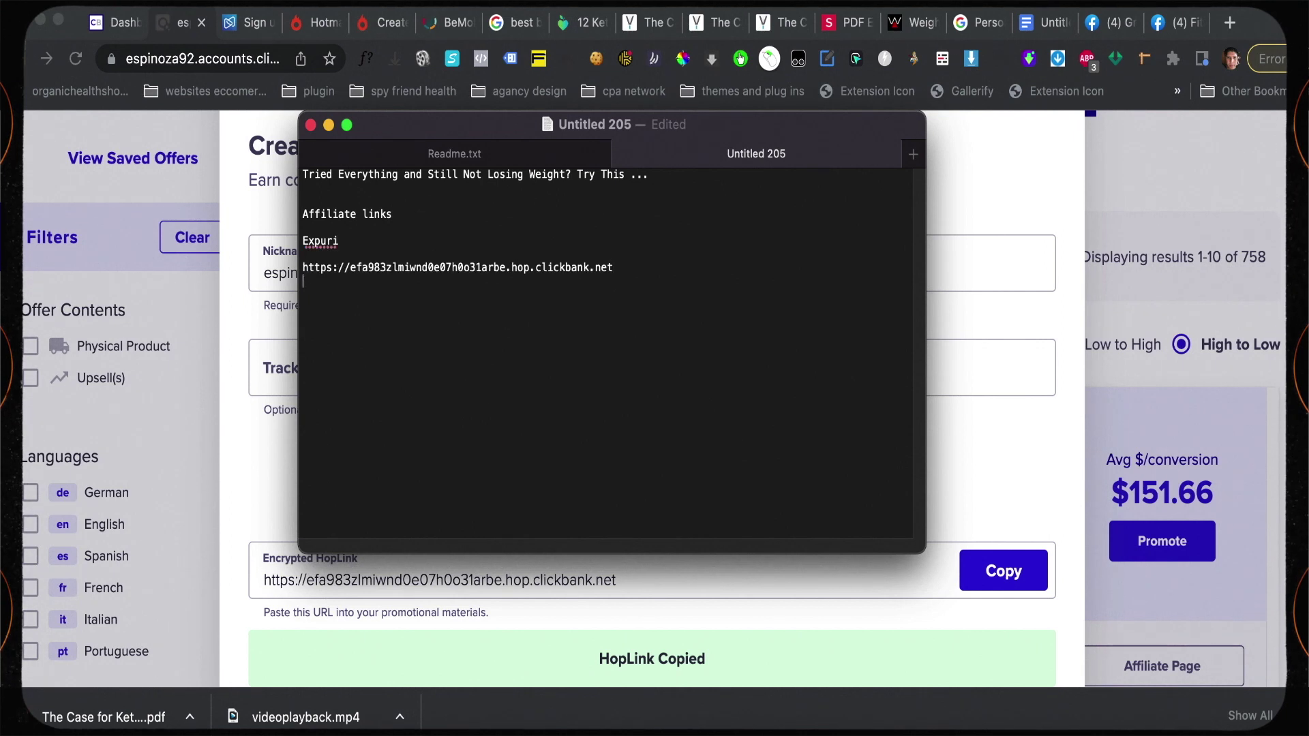
# Return to the ClickBank marketplace and close the HopLink creation dialog
pyautogui.scroll(-2, 1047, 354)
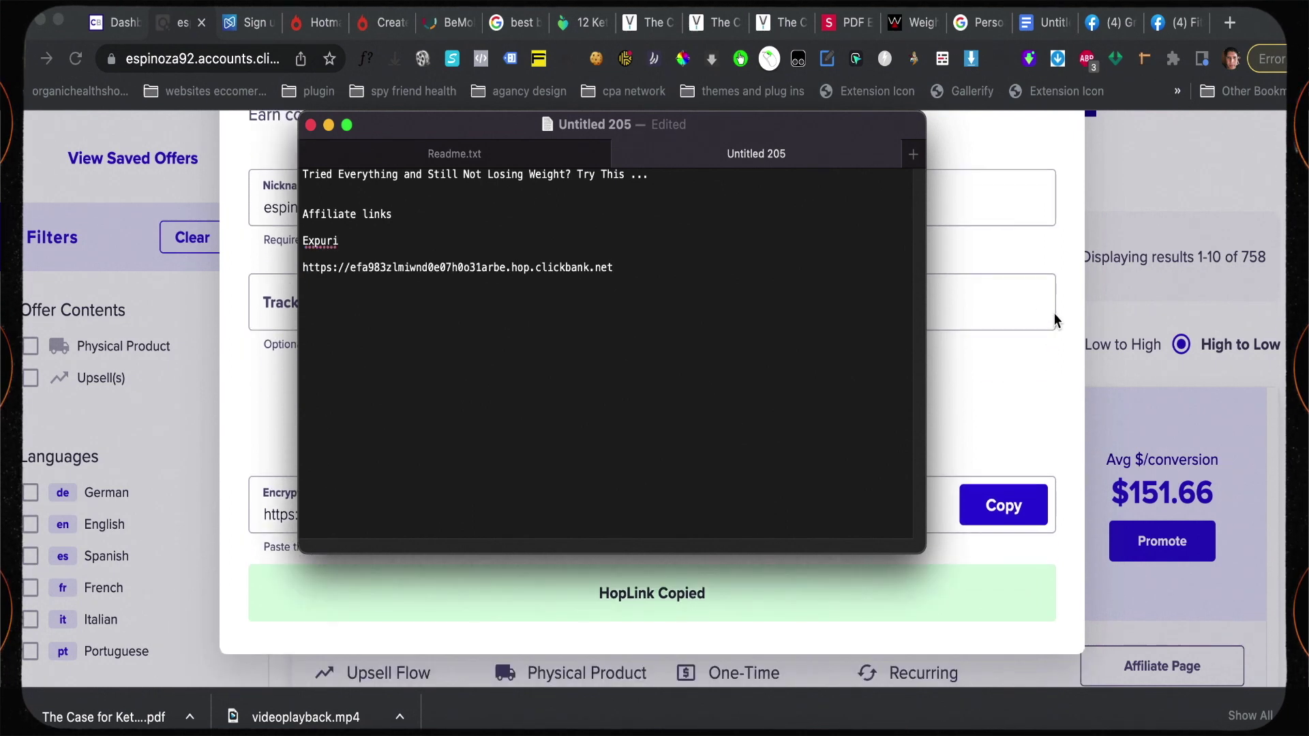
pyautogui.click(1054, 313)
pyautogui.scroll(4, 1061, 194)
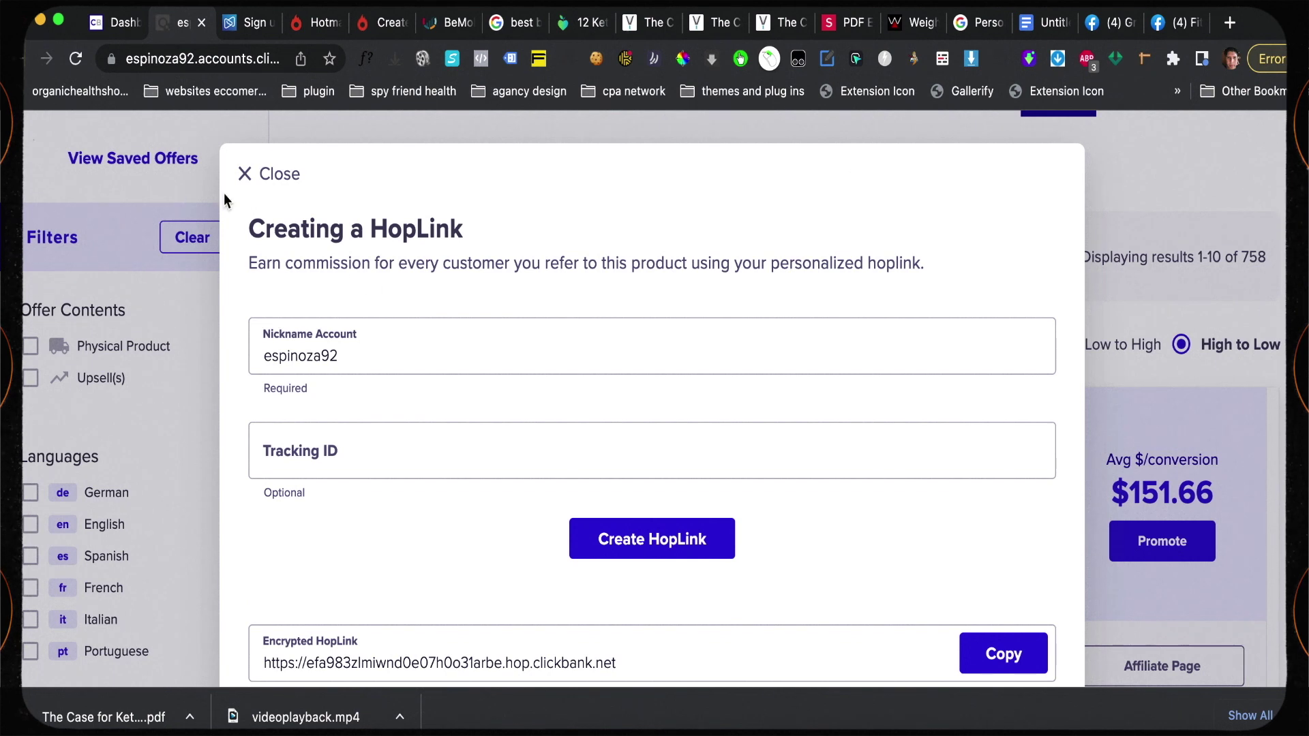
pyautogui.click(245, 174)
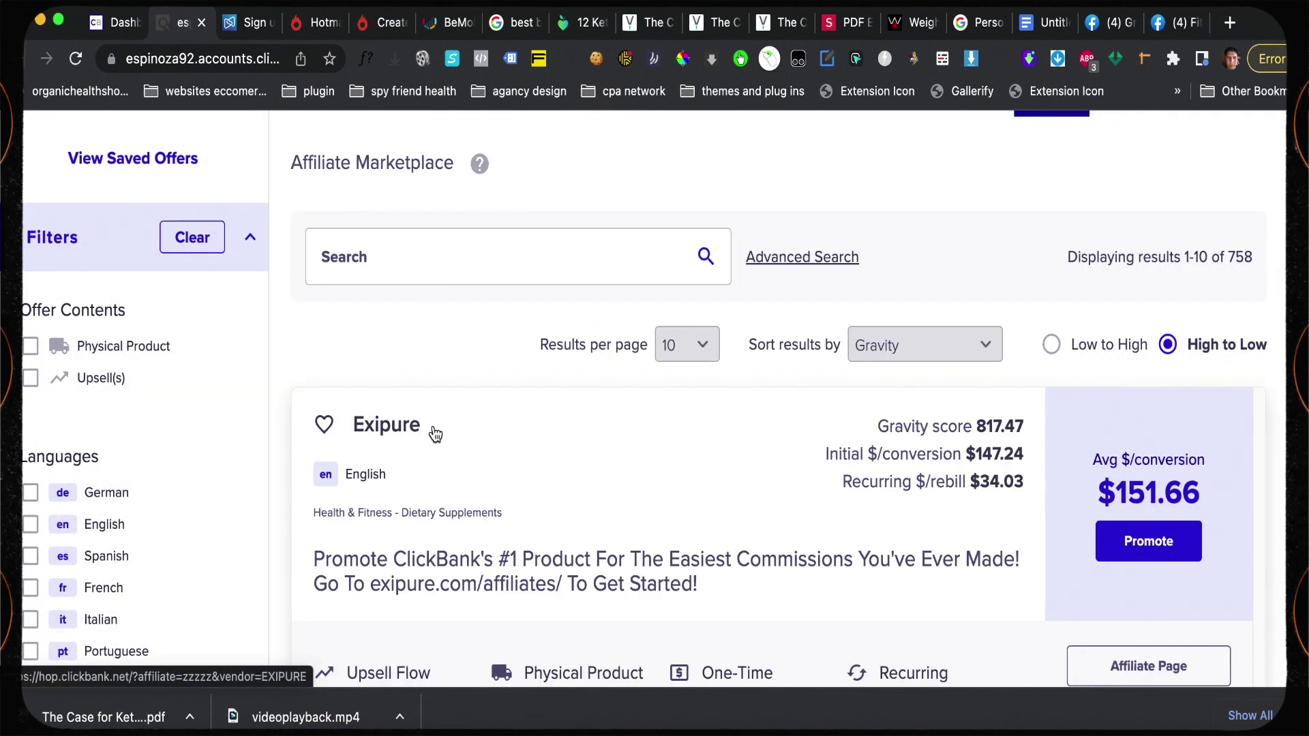
# Switch to the TextEdit note and correct the misspelled "Expuri" entry to "Exipure"
pyautogui.moveTo(351, 426); pyautogui.dragTo(1154, 731)
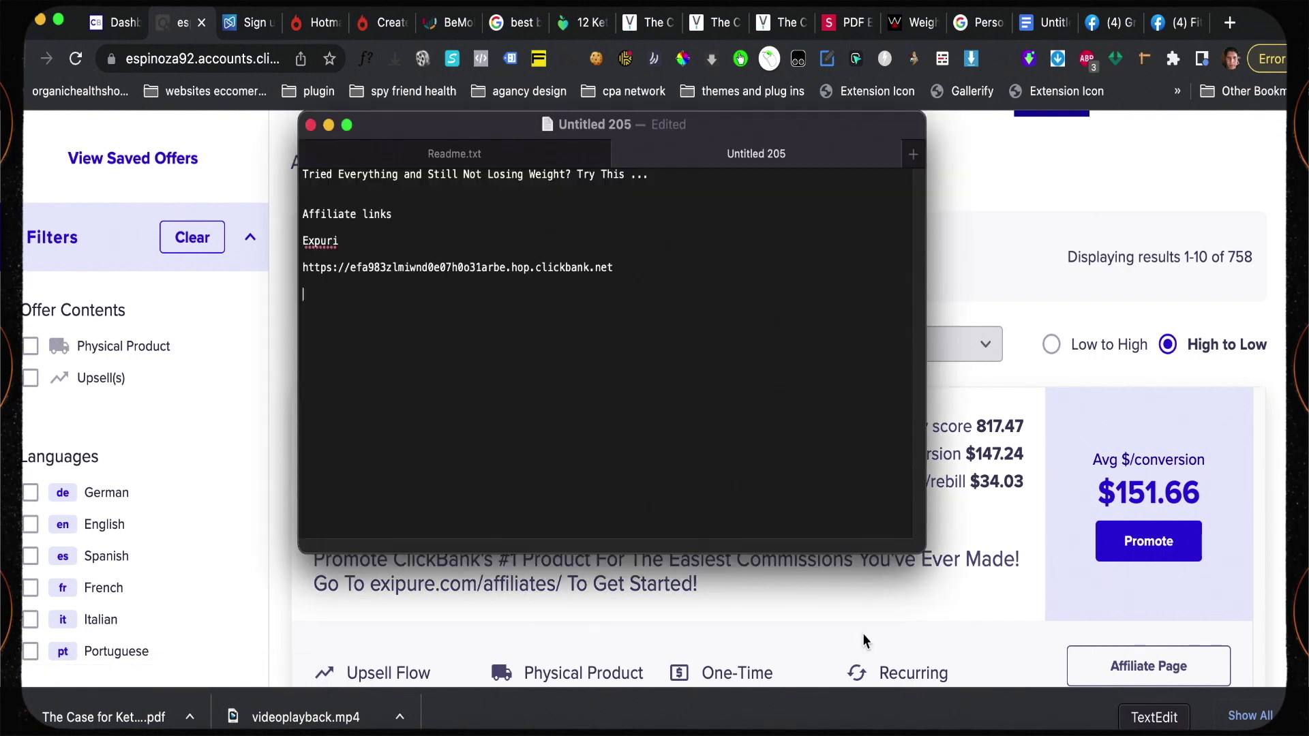
pyautogui.moveTo(345, 240); pyautogui.dragTo(296, 239)
pyautogui.press('BackSpace')
pyautogui.write('Exipure')
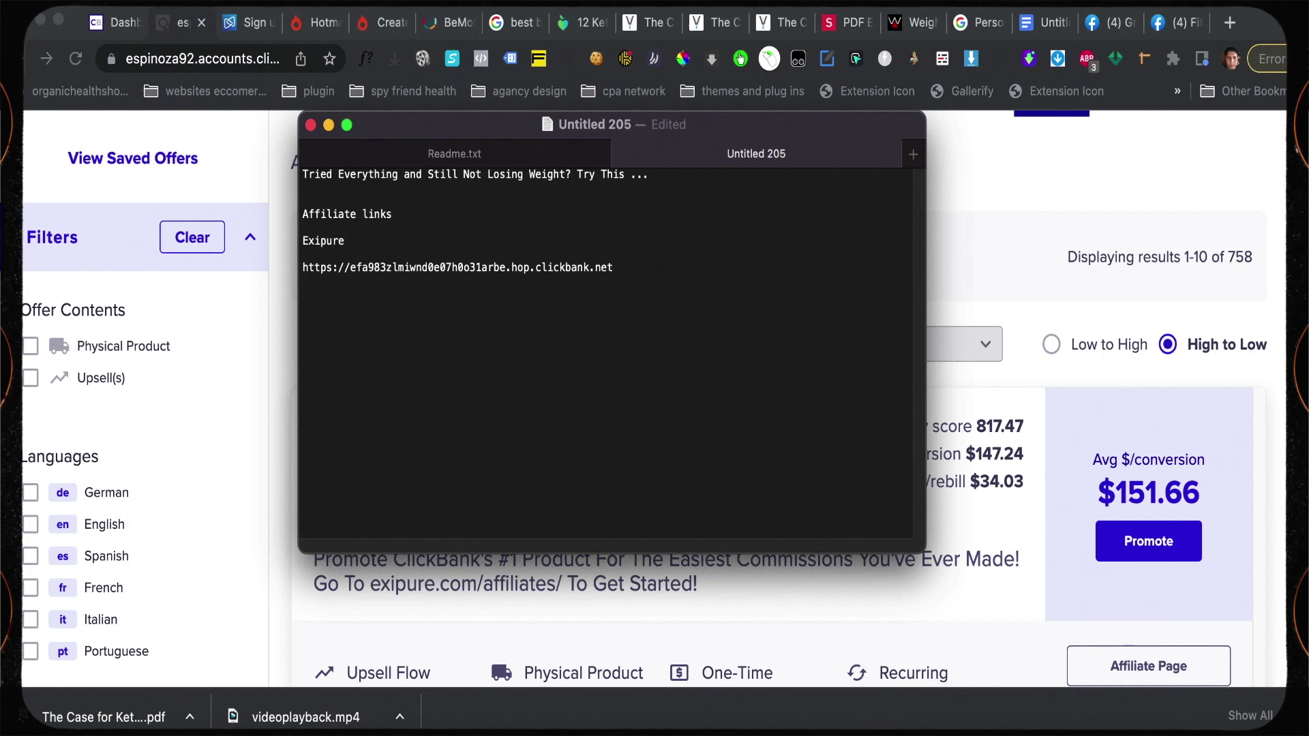
# Copy the offer name "Ikaria Juice" from the ClickBank marketplace and paste it into the note below the Exipure link
pyautogui.press('super+Tab')
pyautogui.scroll(-10, 418, 388)
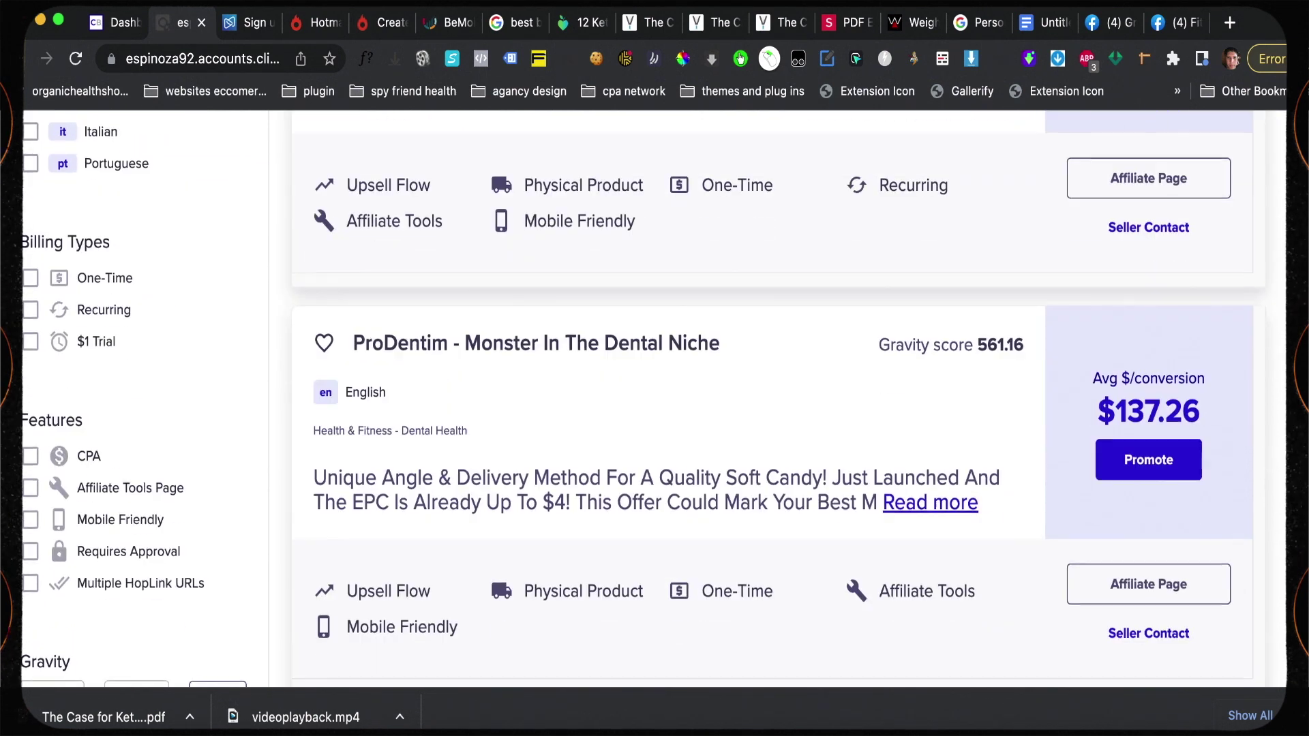
pyautogui.scroll(-3, 654, 399)
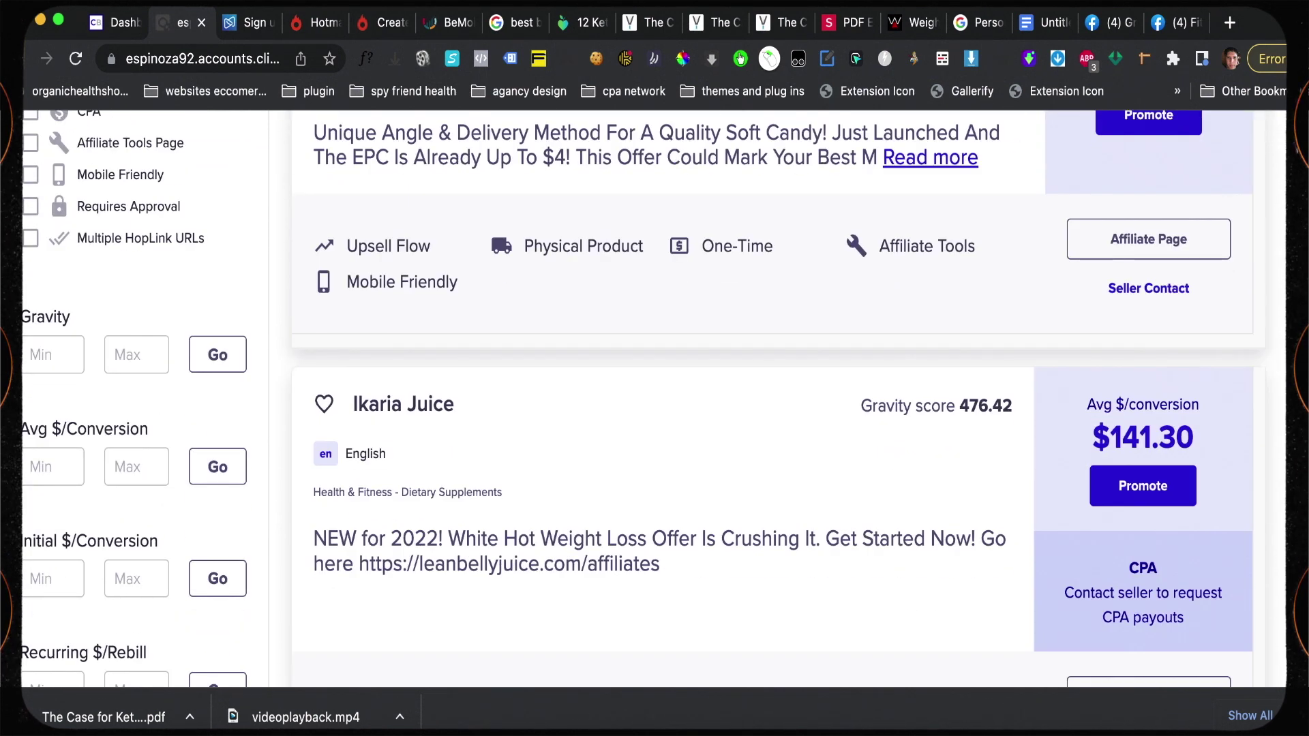
pyautogui.scroll(-1, 762, 407)
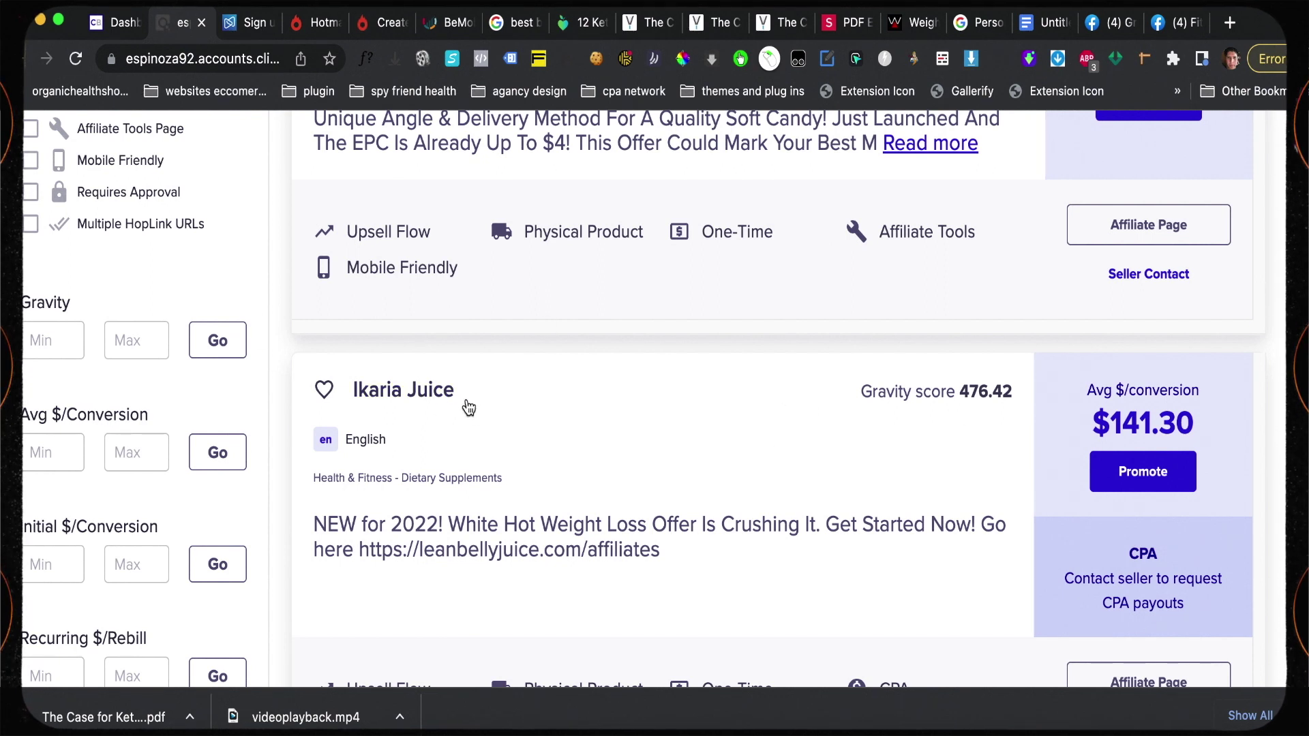
pyautogui.moveTo(455, 392); pyautogui.dragTo(346, 392)
pyautogui.press('super+c')
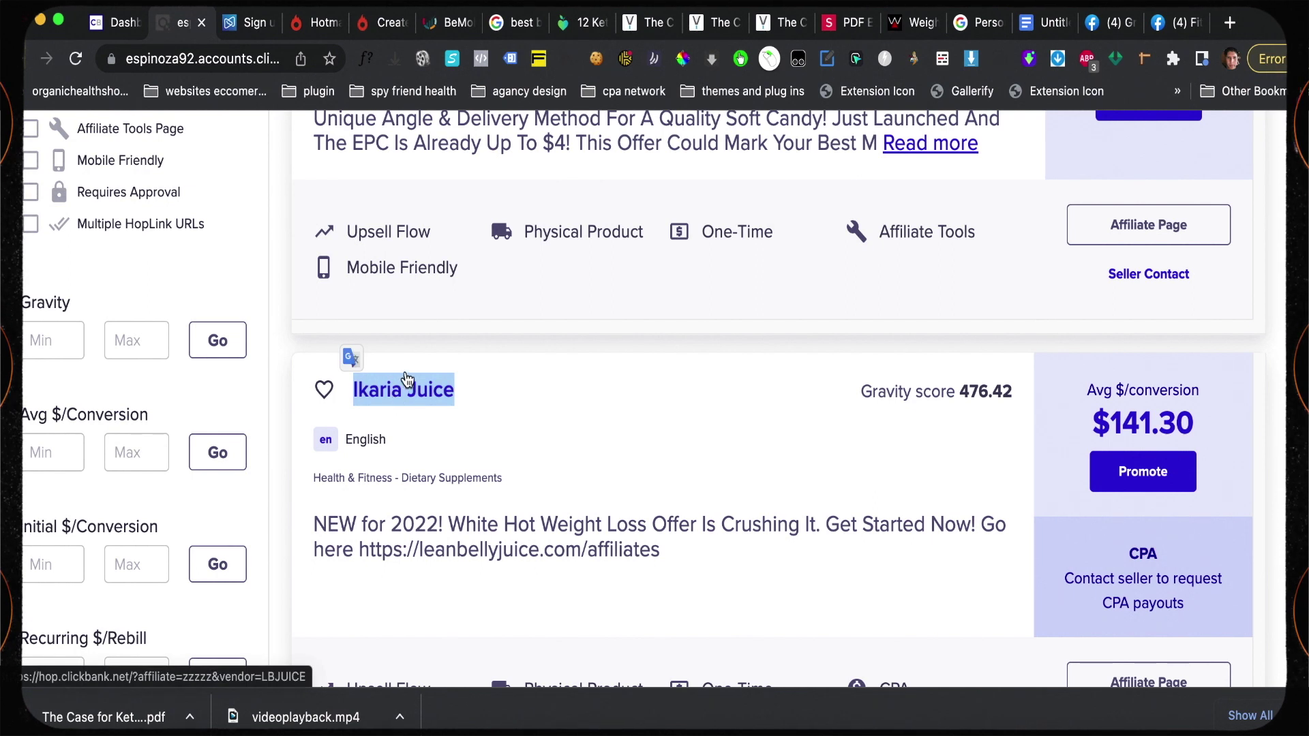
pyautogui.click(1159, 730)
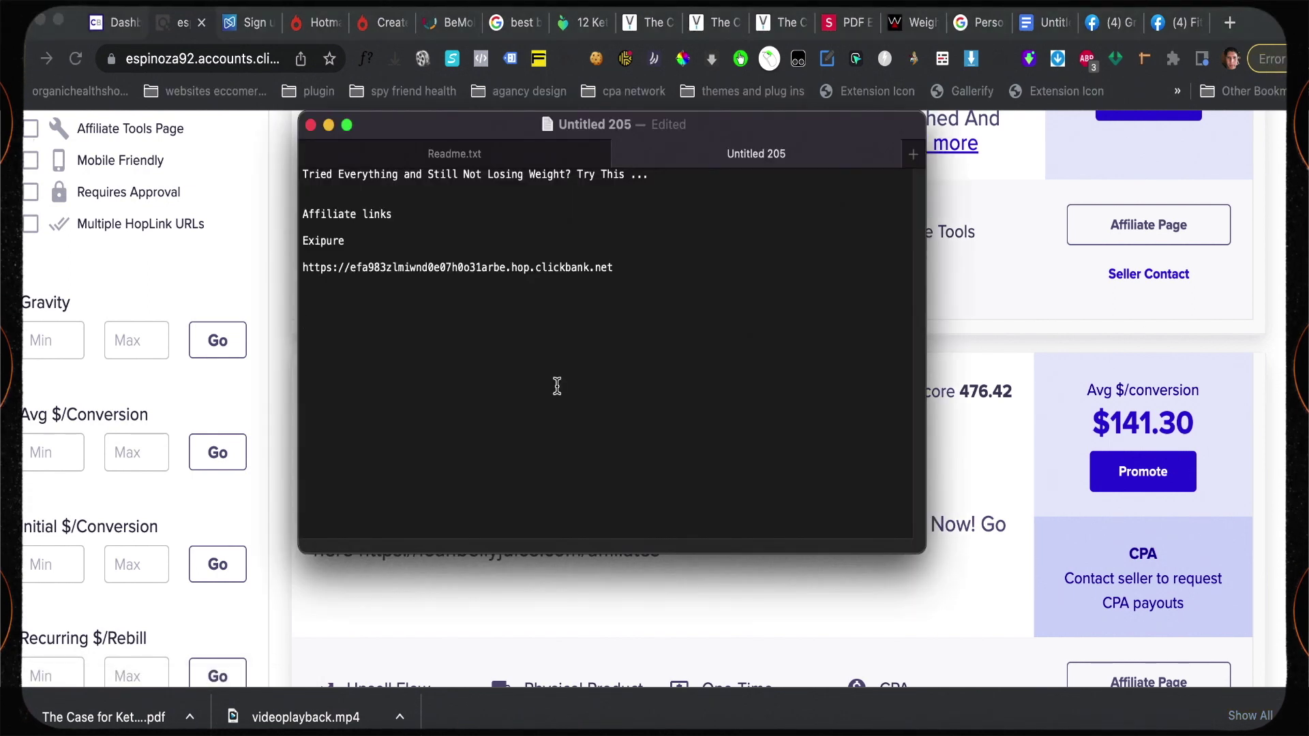
pyautogui.press('super+v')
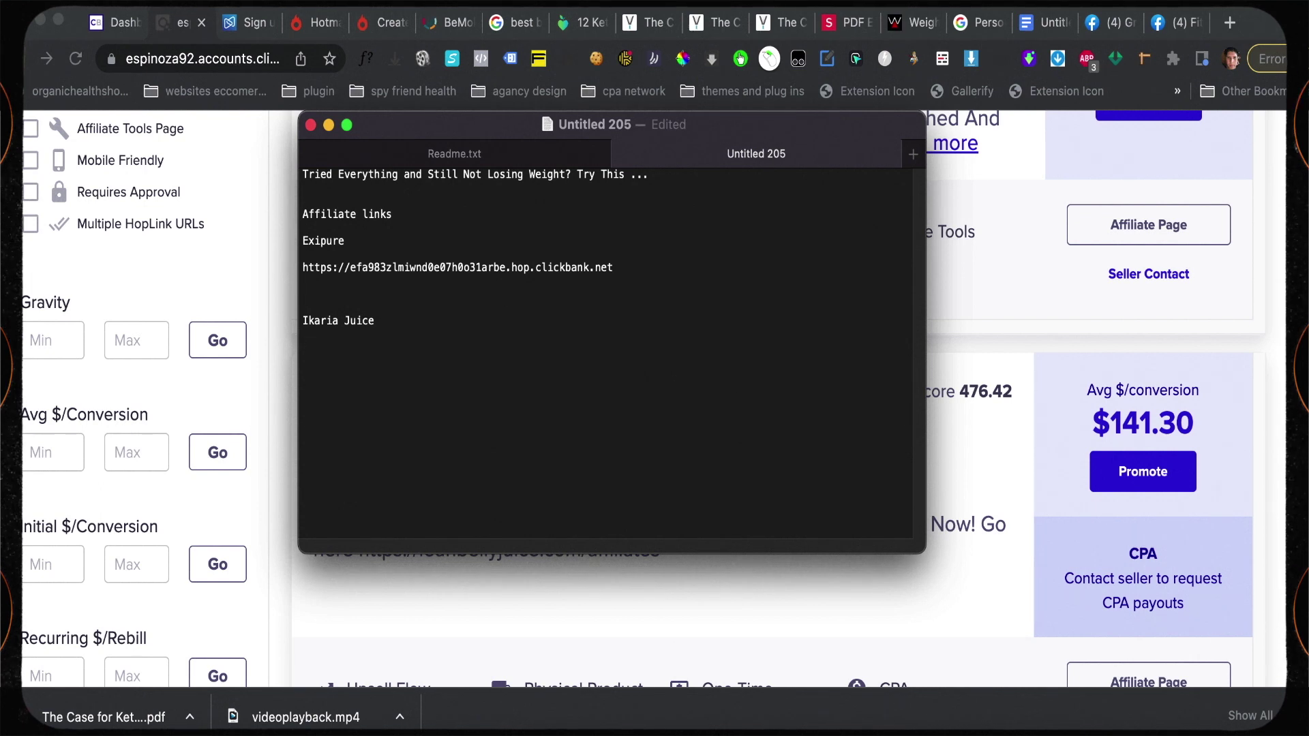
# Create a HopLink for Ikaria Juice with the tracking ID left blank, and paste the copied encrypted link below its name in the note
pyautogui.click(1245, 464)
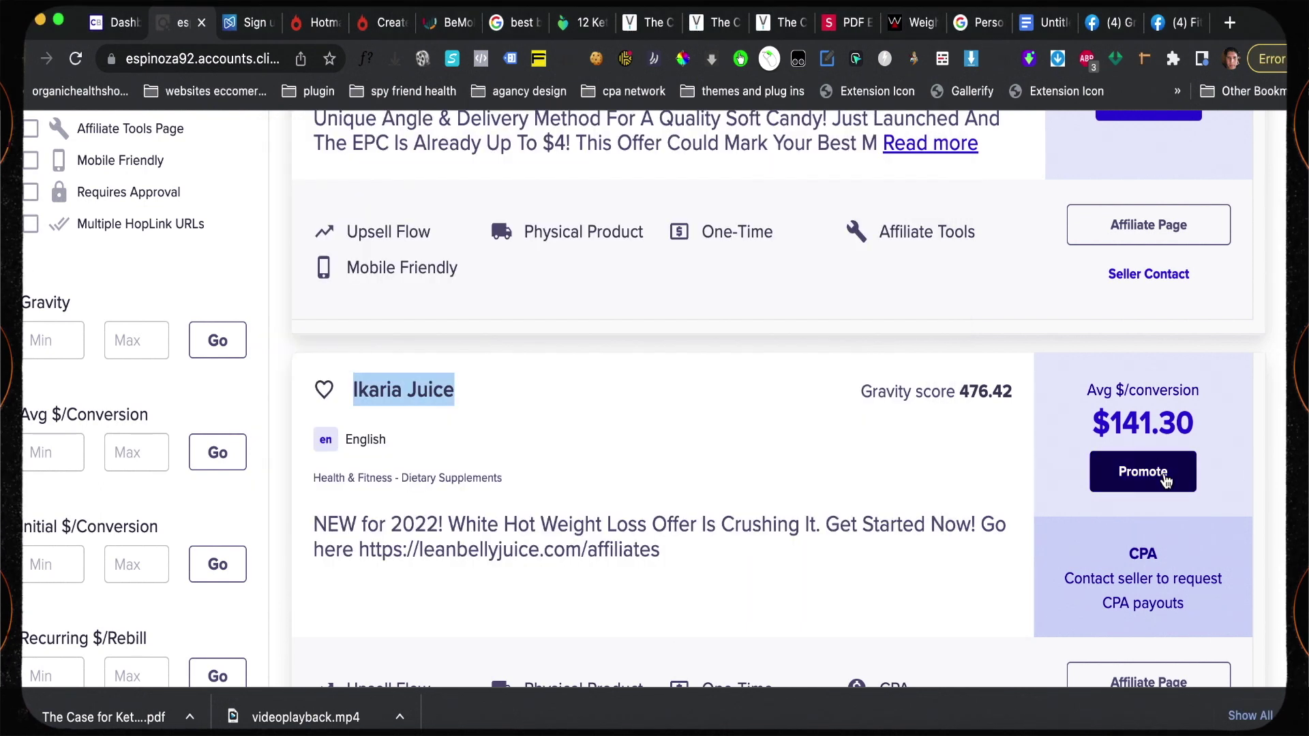
pyautogui.click(1143, 472)
pyautogui.click(635, 496)
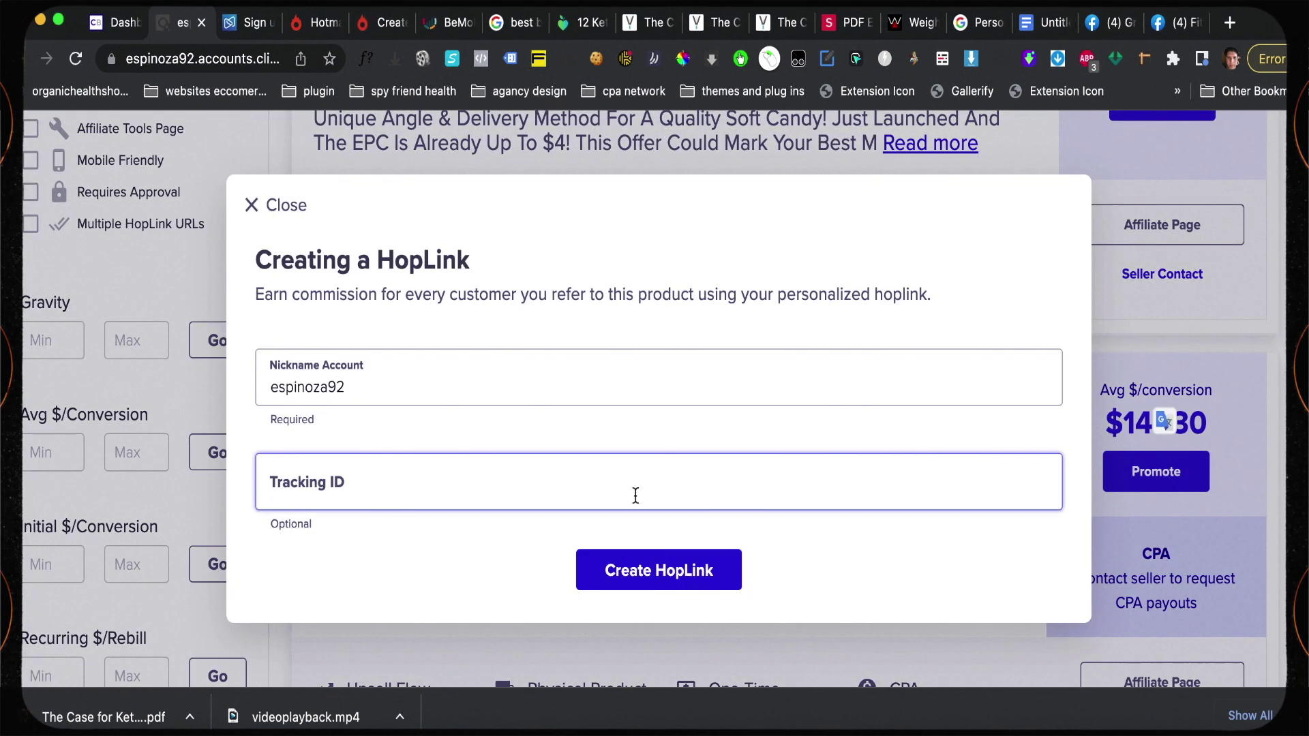
pyautogui.click(658, 562)
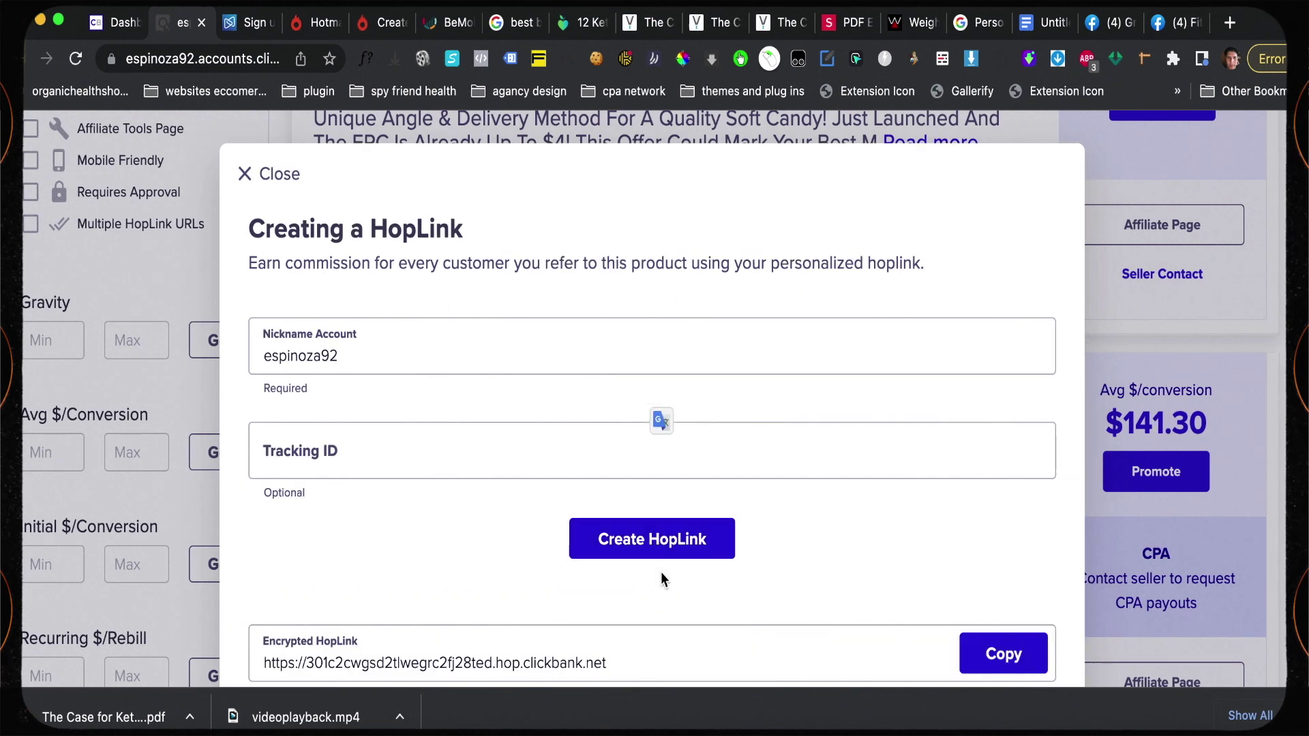
pyautogui.click(1003, 573)
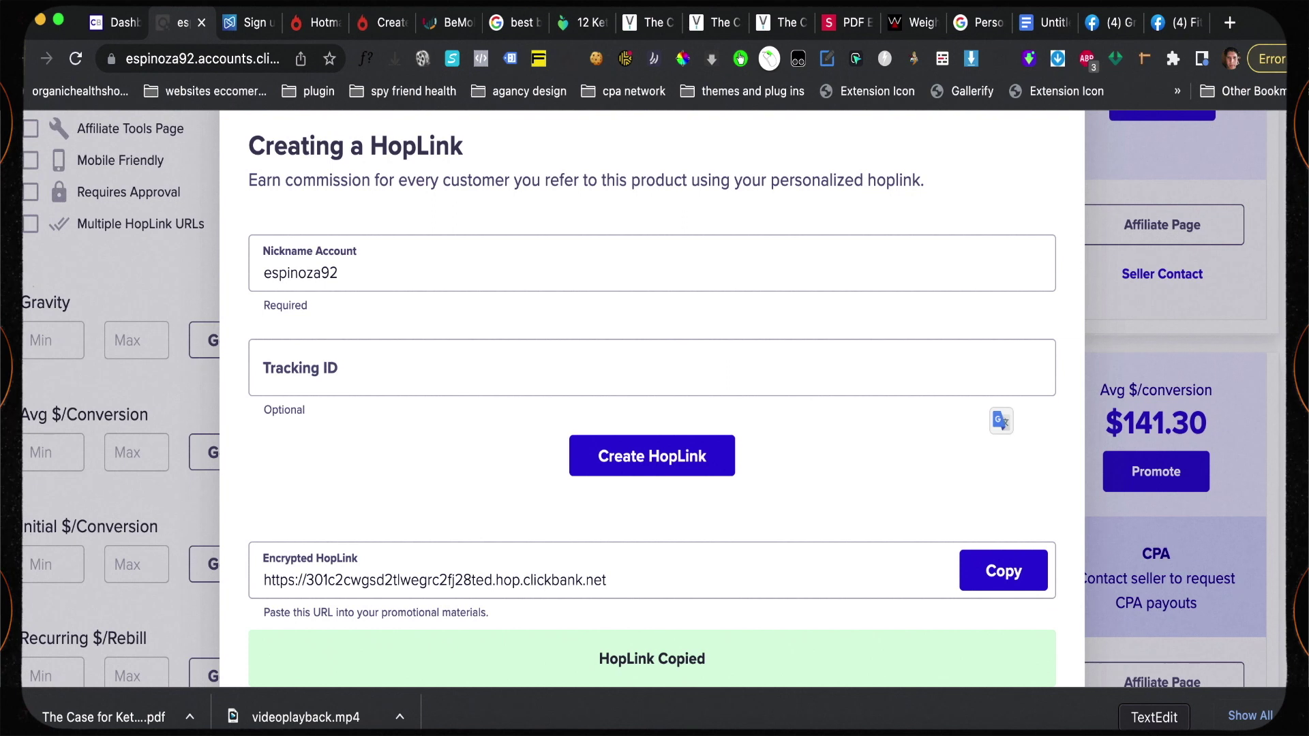
pyautogui.click(1155, 731)
pyautogui.press('super+v')
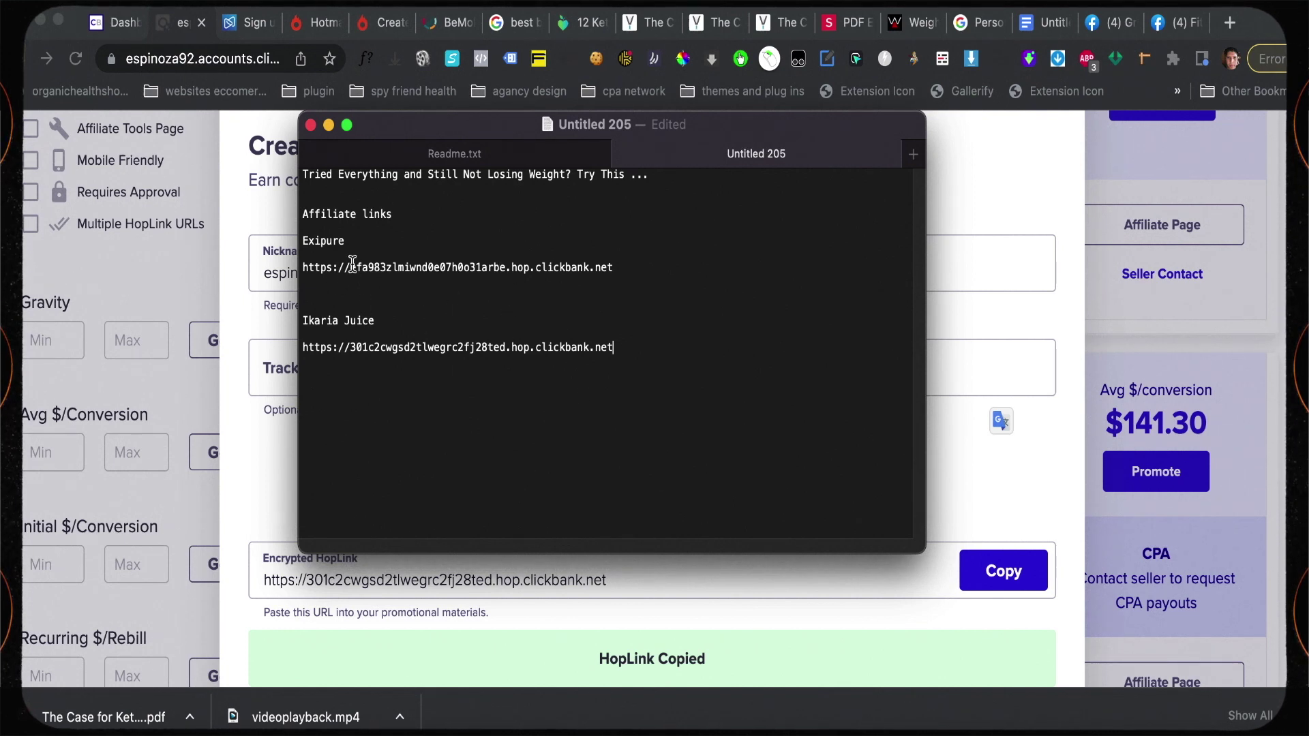
# Copy the offer name "Exipure" from the note
pyautogui.moveTo(349, 242); pyautogui.dragTo(307, 242)
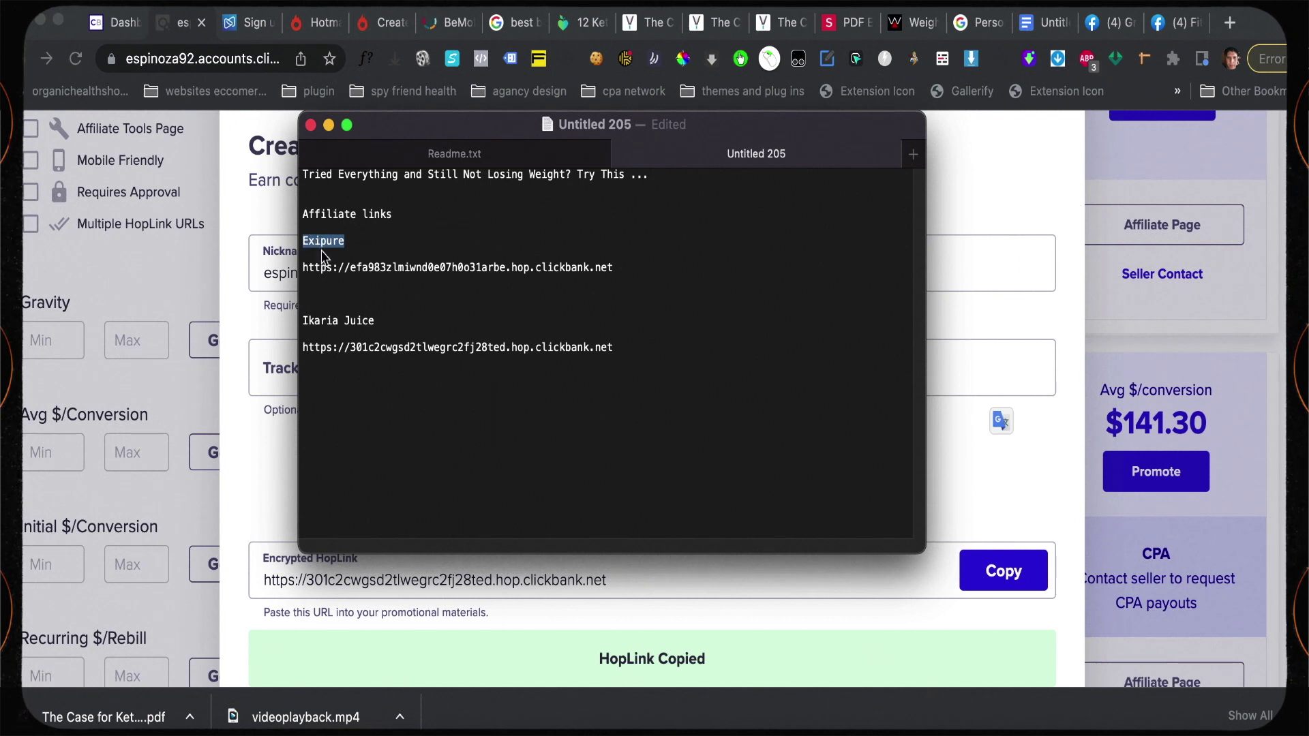
pyautogui.rightClick(315, 244)
pyautogui.click(349, 458)
# Switch to the BeMob tracker and look over the dashboard's statistics for campaigns, traffic sources, countries and offers
pyautogui.click(439, 21)
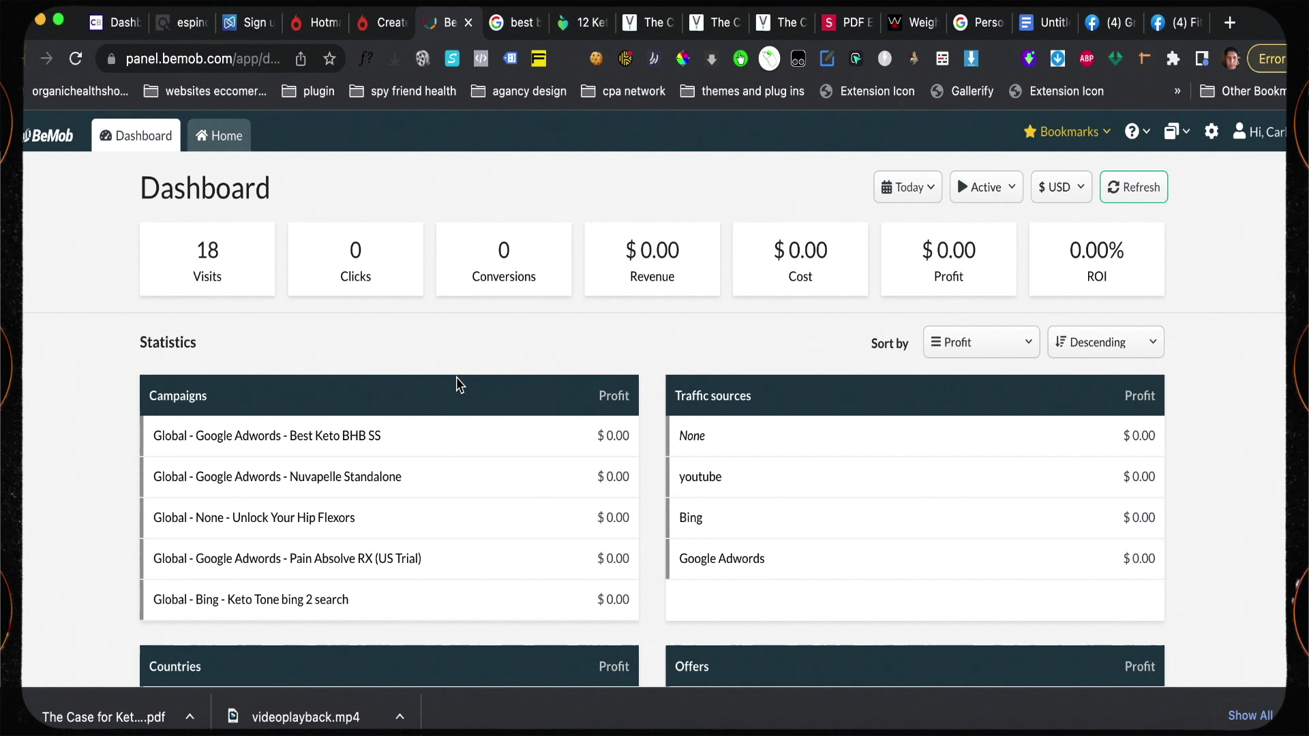
pyautogui.scroll(-3, 638, 417)
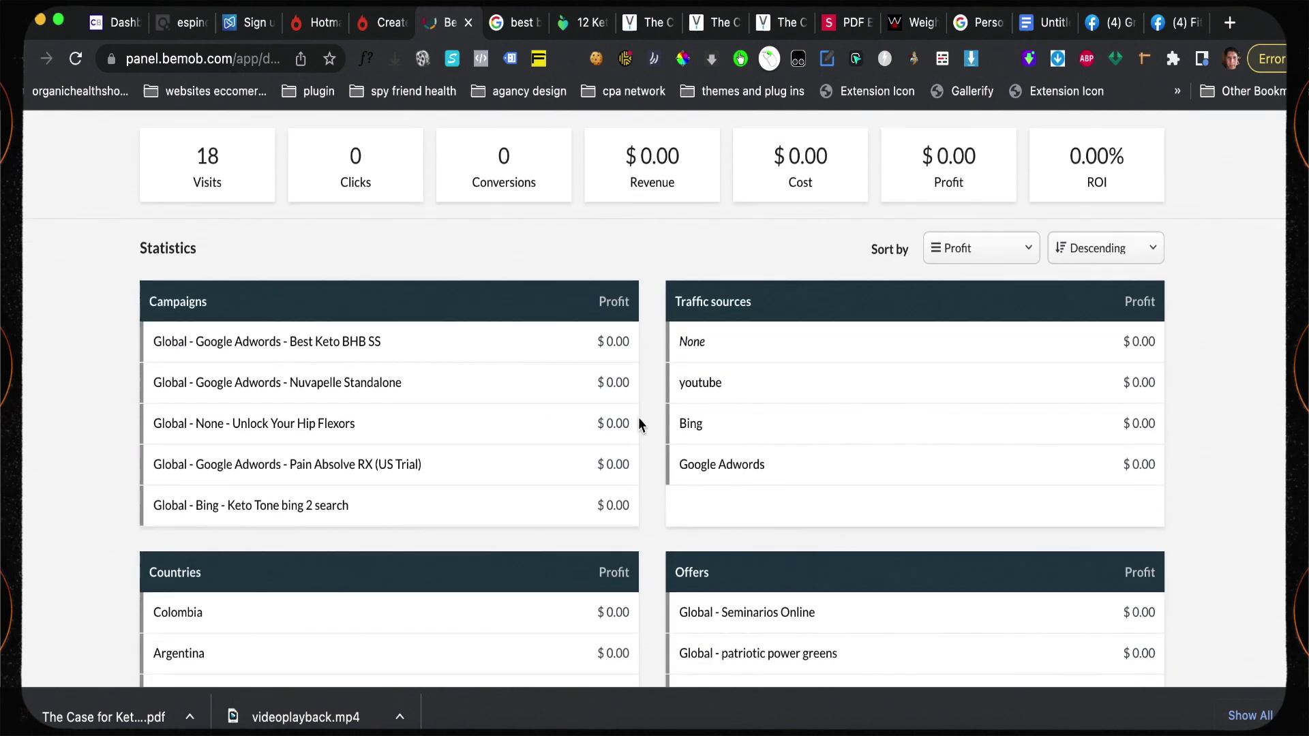
pyautogui.scroll(-2, 485, 389)
pyautogui.scroll(5, 484, 389)
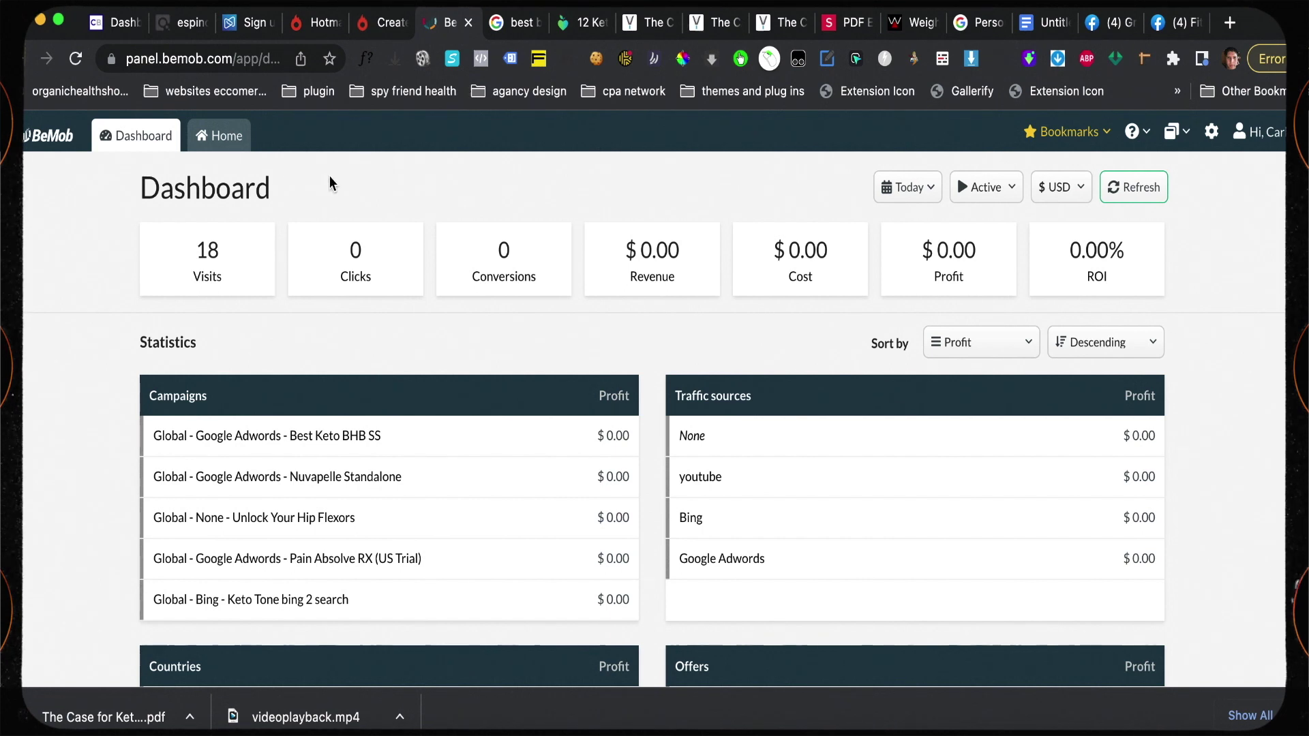
# Start a new offer in BeMob's offers list and name it "Exipure", copying the name from the note
pyautogui.click(230, 143)
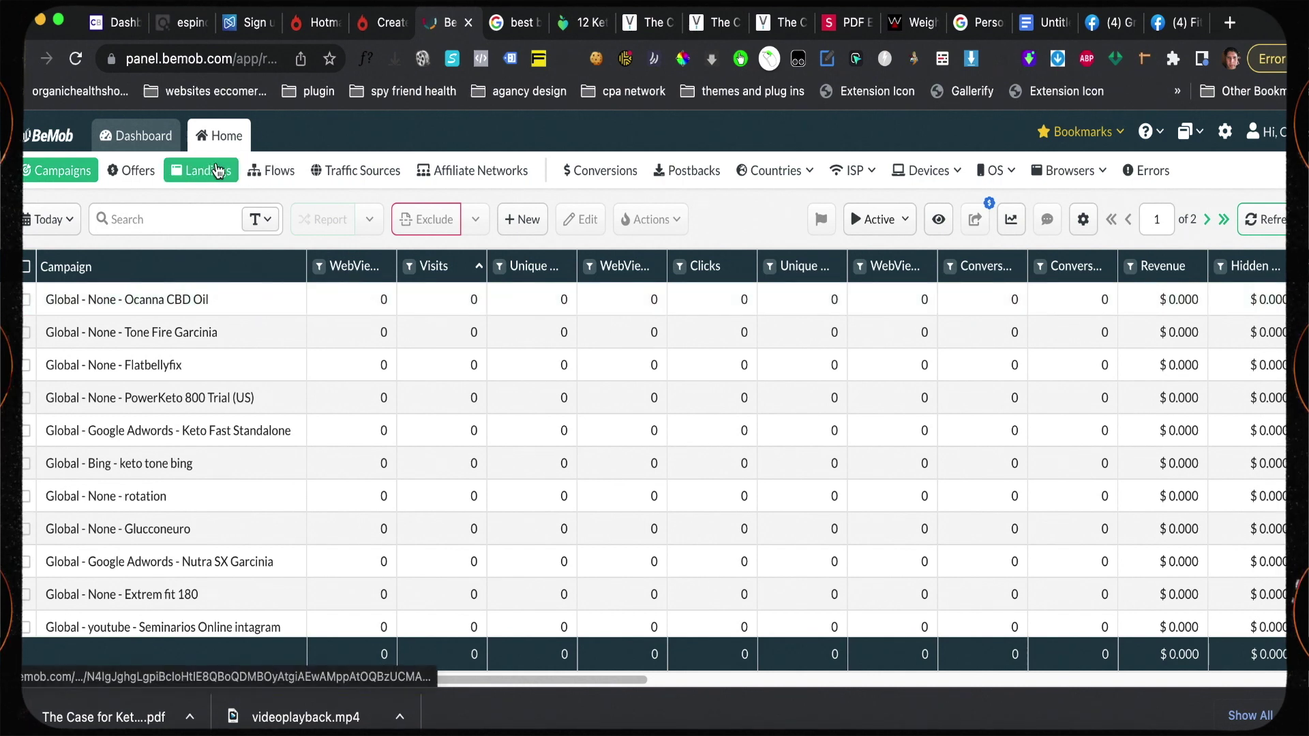
pyautogui.click(133, 174)
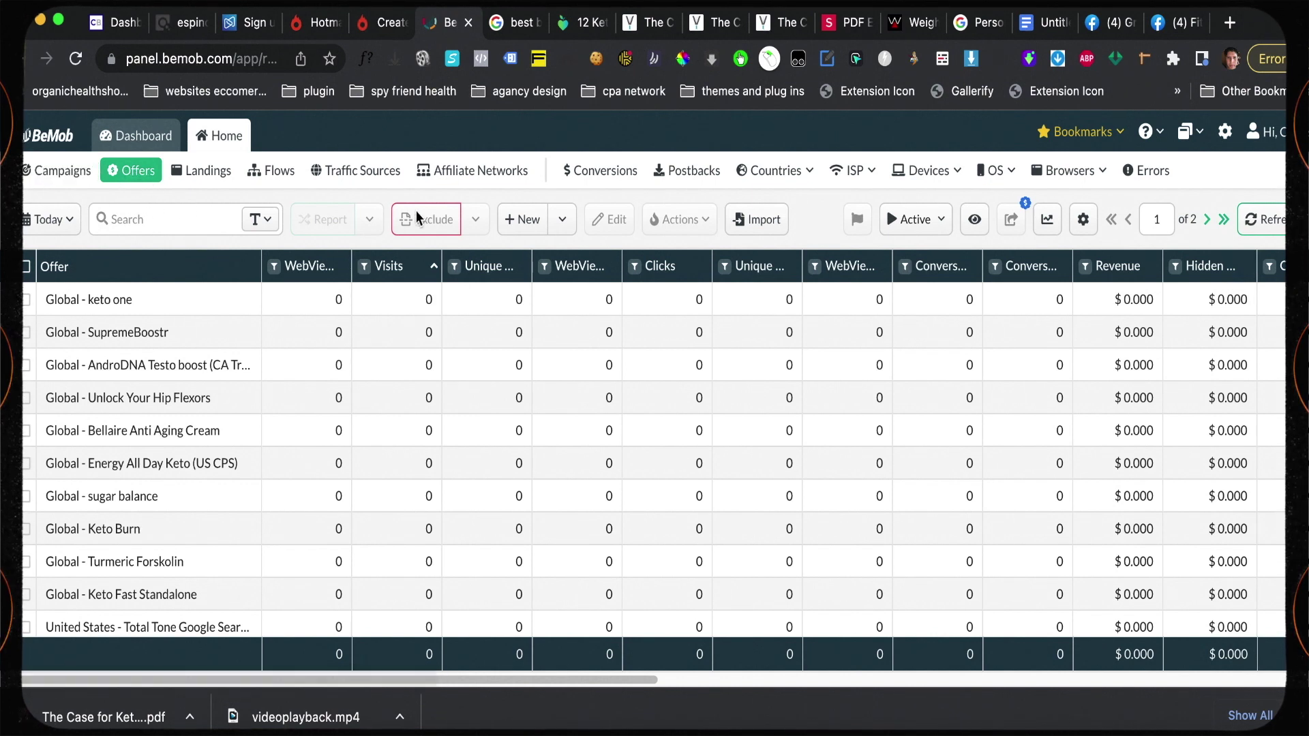
pyautogui.click(530, 223)
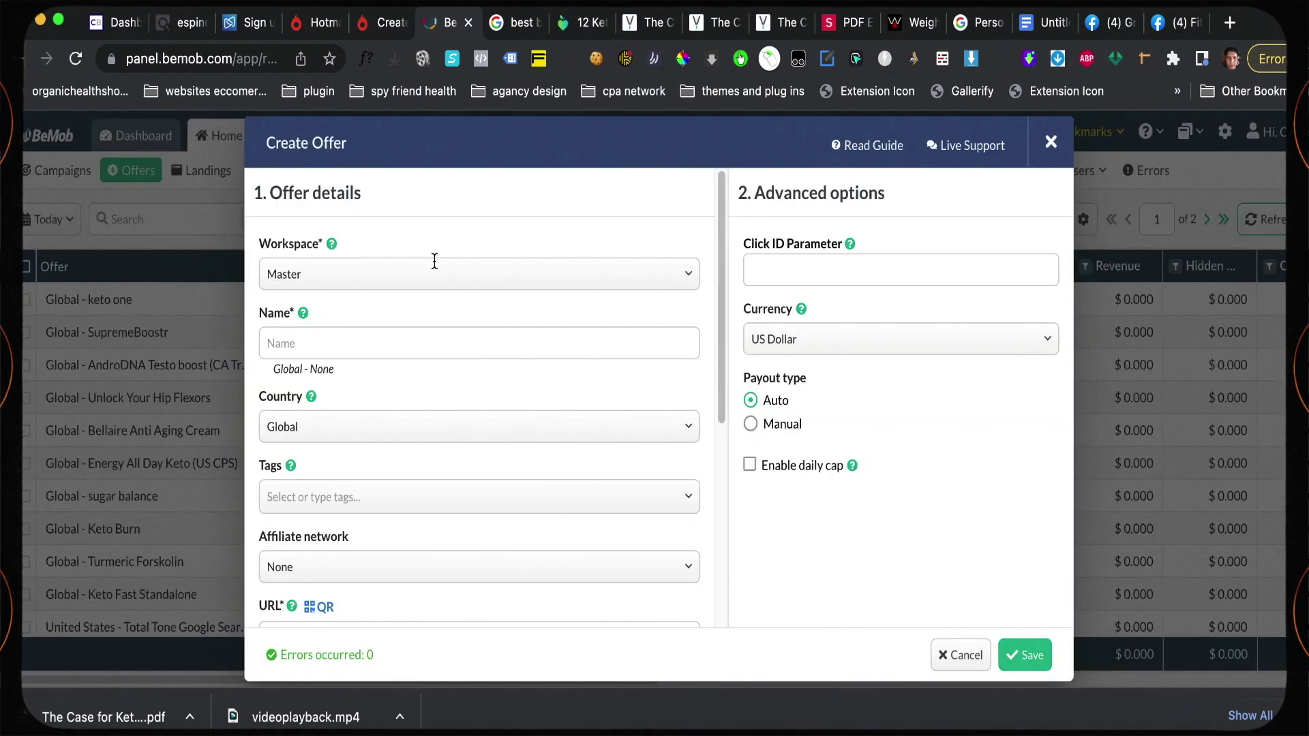
pyautogui.click(310, 343)
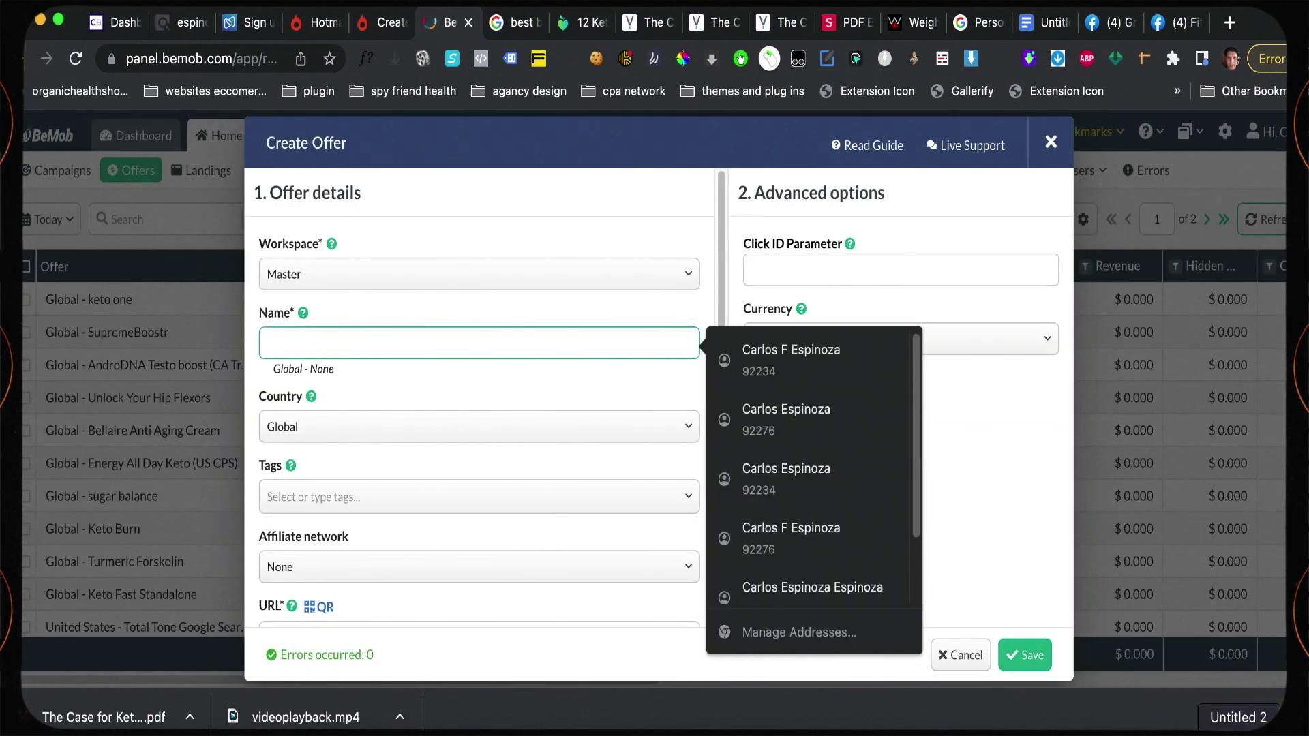
pyautogui.click(1155, 724)
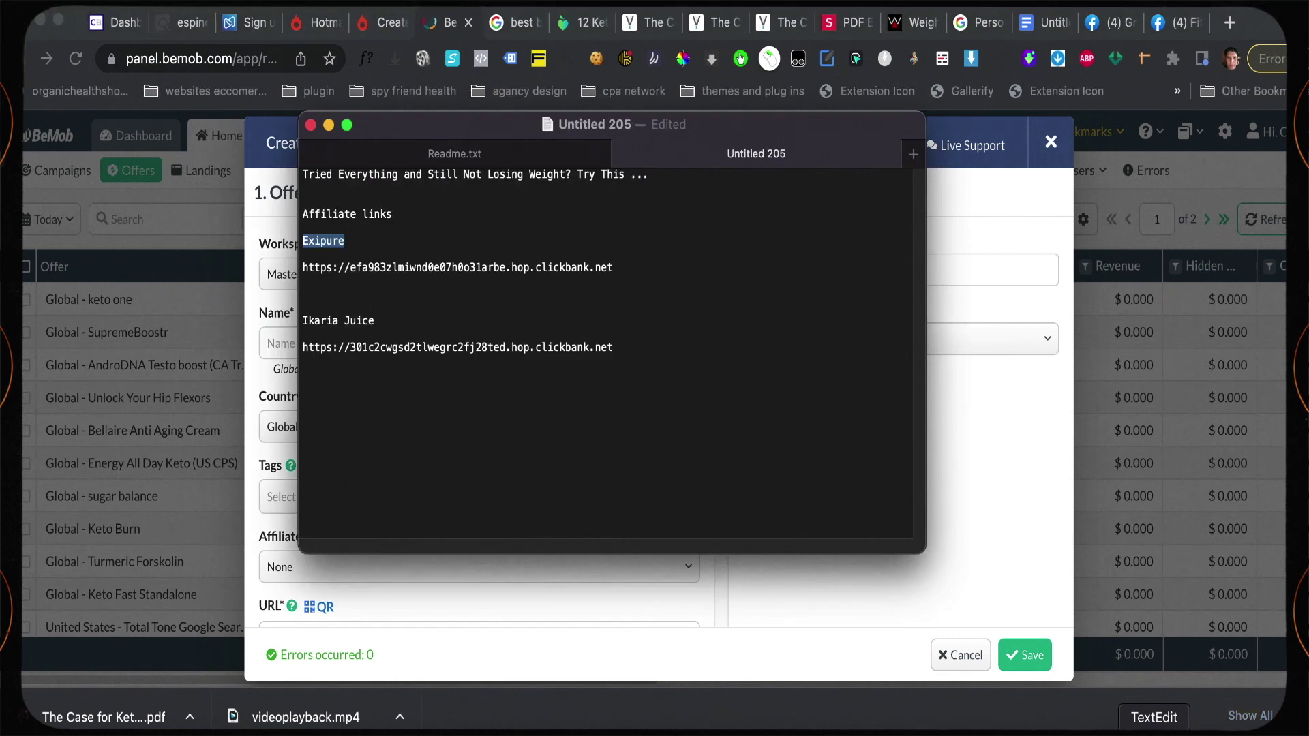
pyautogui.rightClick(320, 242)
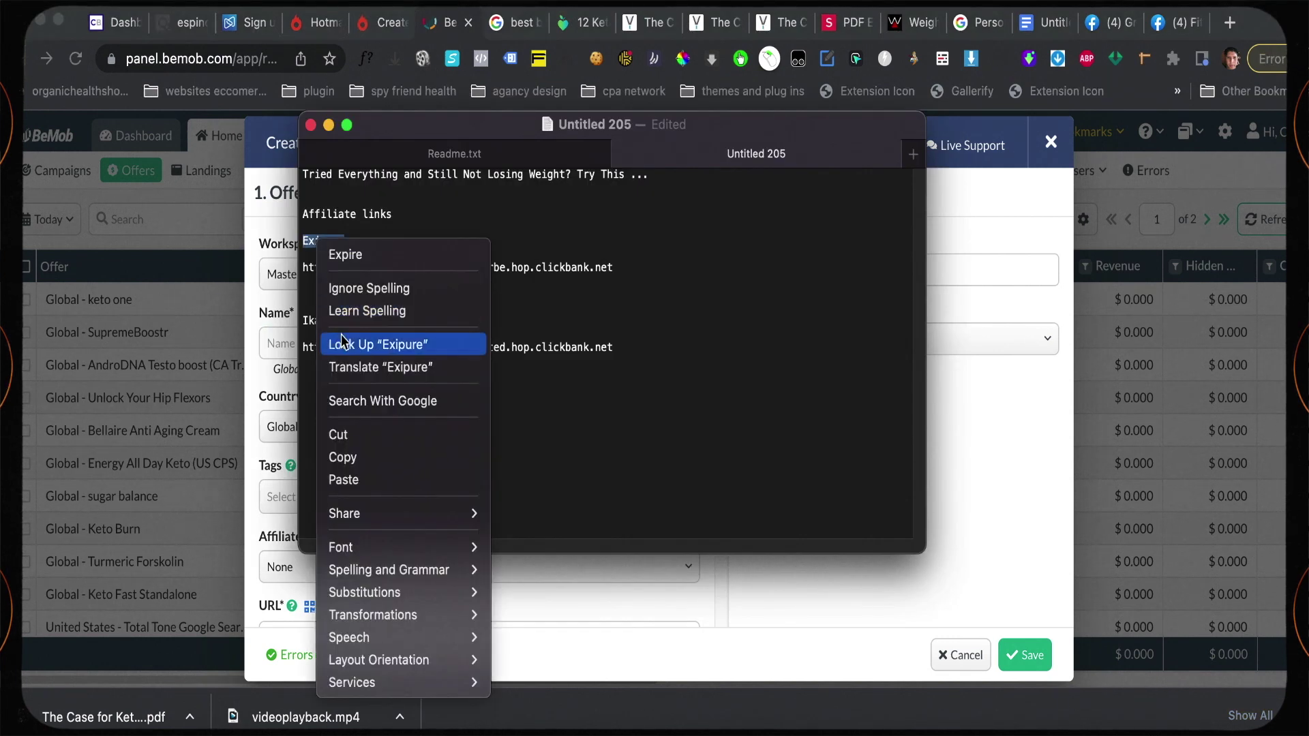
pyautogui.click(343, 457)
pyautogui.click(279, 343)
pyautogui.click(280, 344)
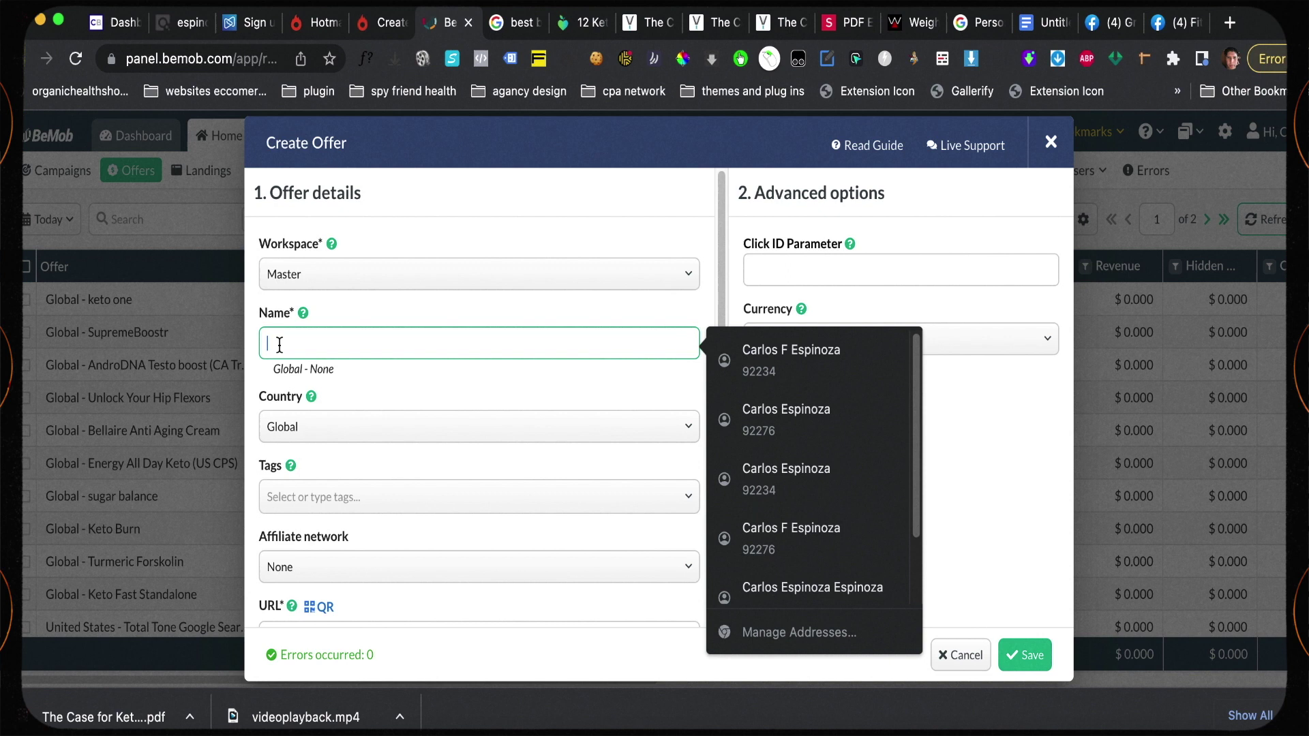
pyautogui.hotkey('ctrl', 'v')
# Set the affiliate network of the Exipure offer to Clickbank
pyautogui.scroll(-3, 325, 399)
pyautogui.scroll(-1, 402, 438)
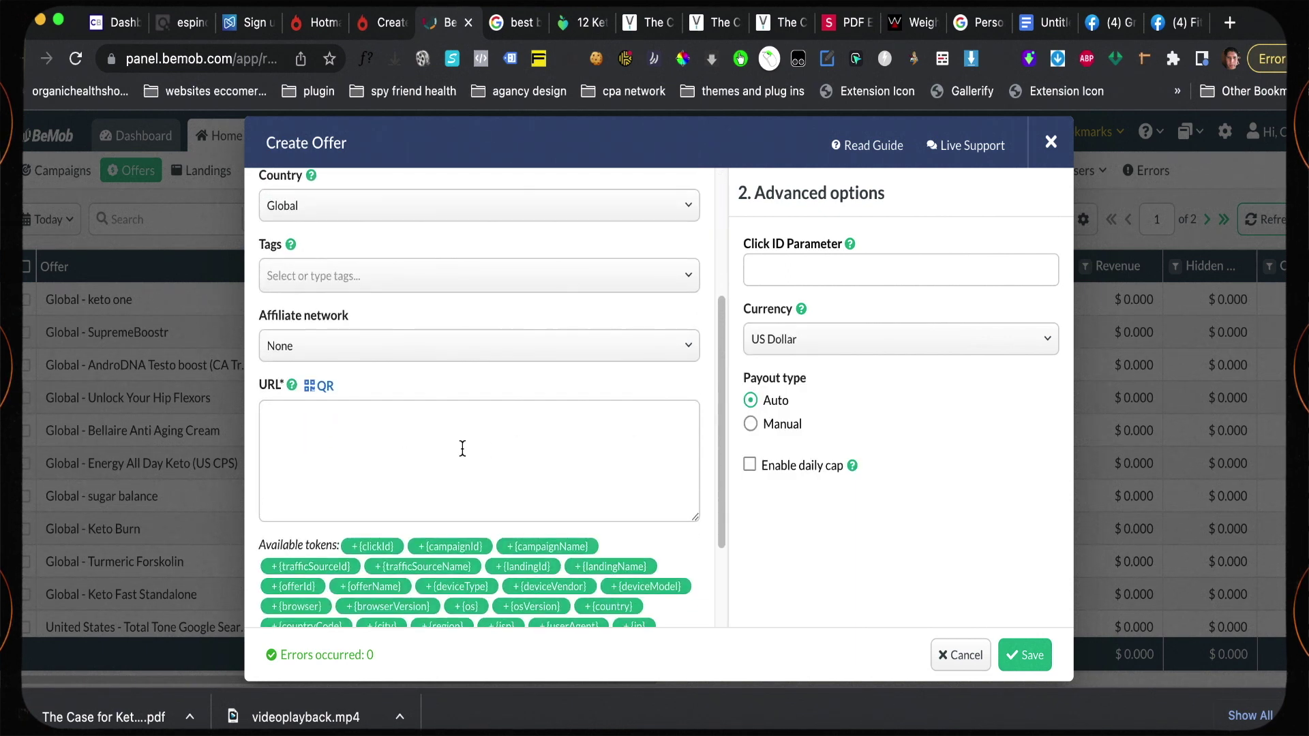
pyautogui.click(513, 346)
pyautogui.click(347, 483)
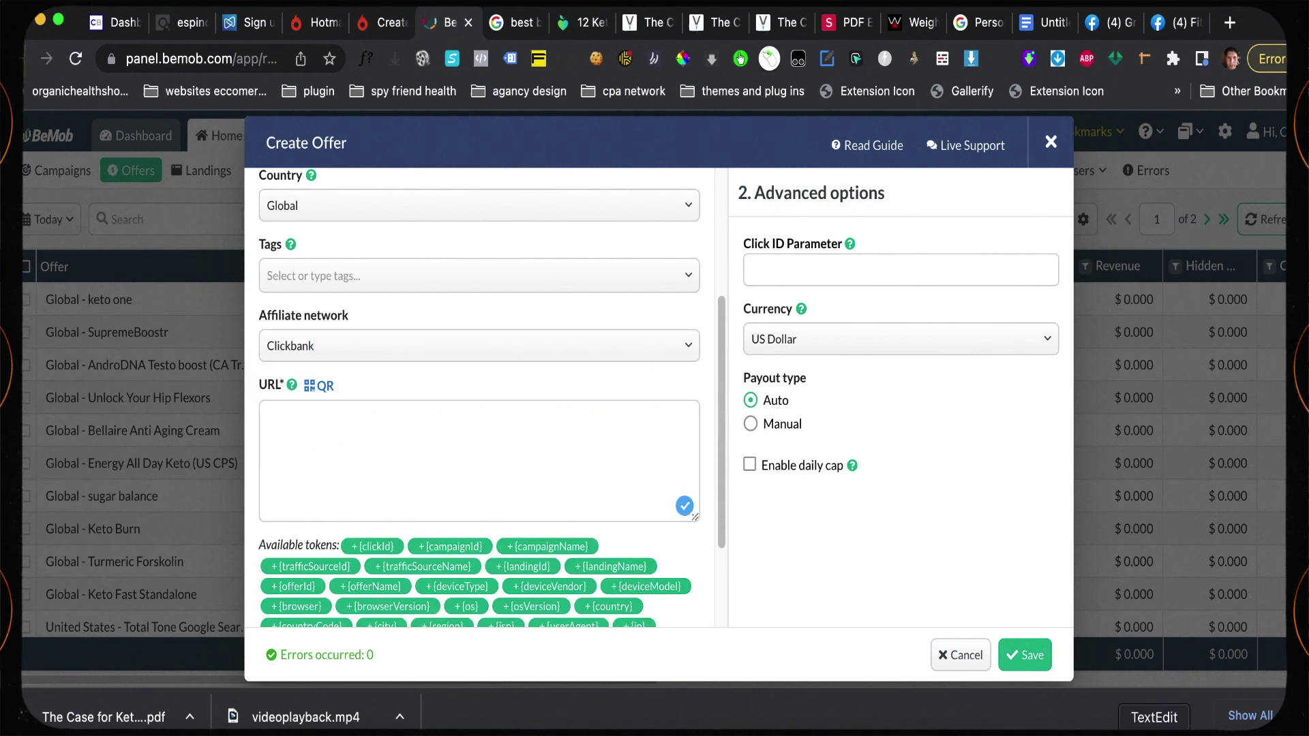
# Copy the Exipure HopLink from the note into the offer's URL and save the offer
pyautogui.press('super+Tab')
pyautogui.moveTo(614, 268); pyautogui.dragTo(300, 262)
pyautogui.rightClick(321, 264)
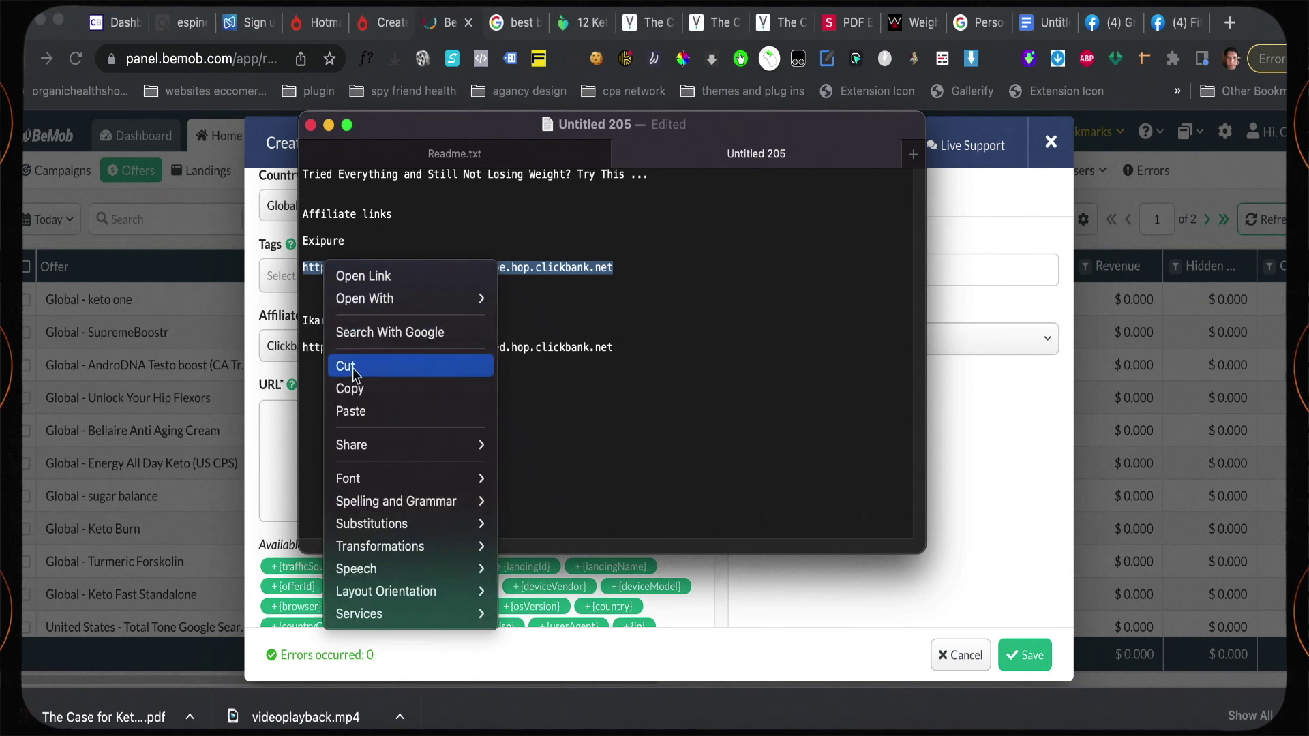
pyautogui.click(350, 390)
pyautogui.click(287, 415)
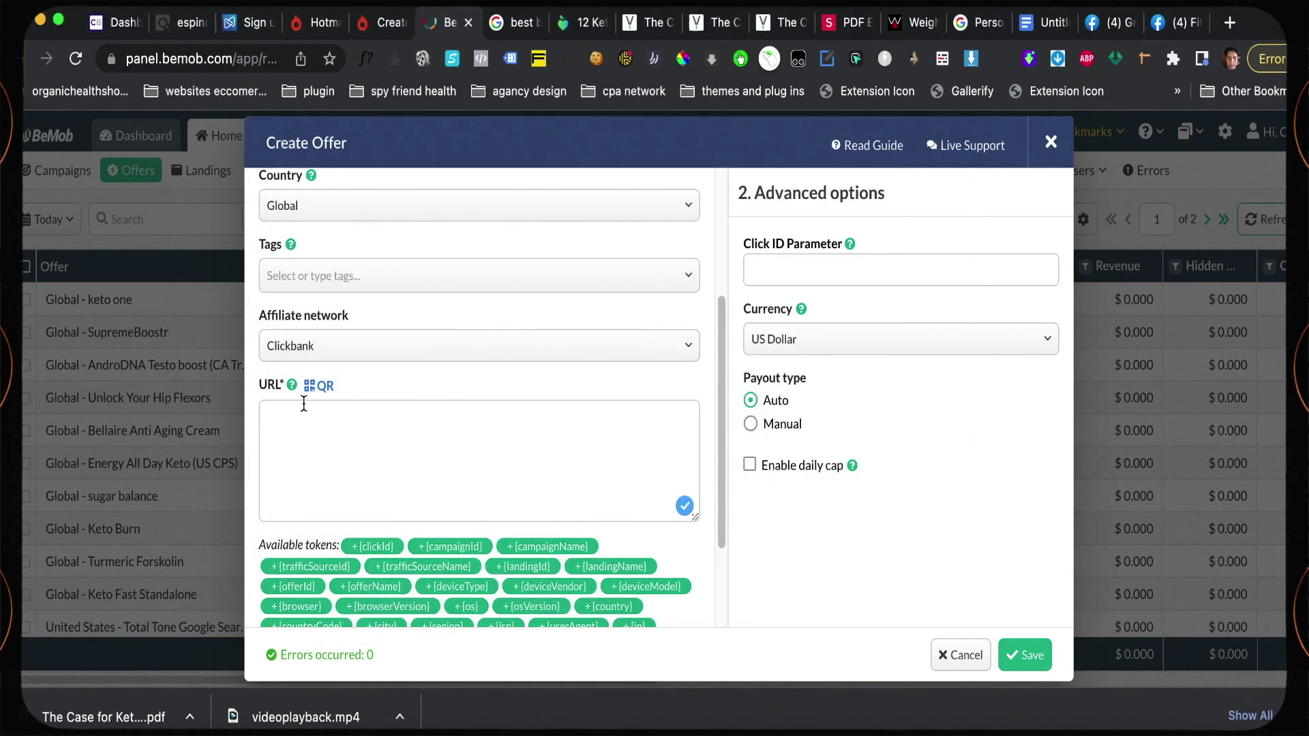
pyautogui.press('super+v')
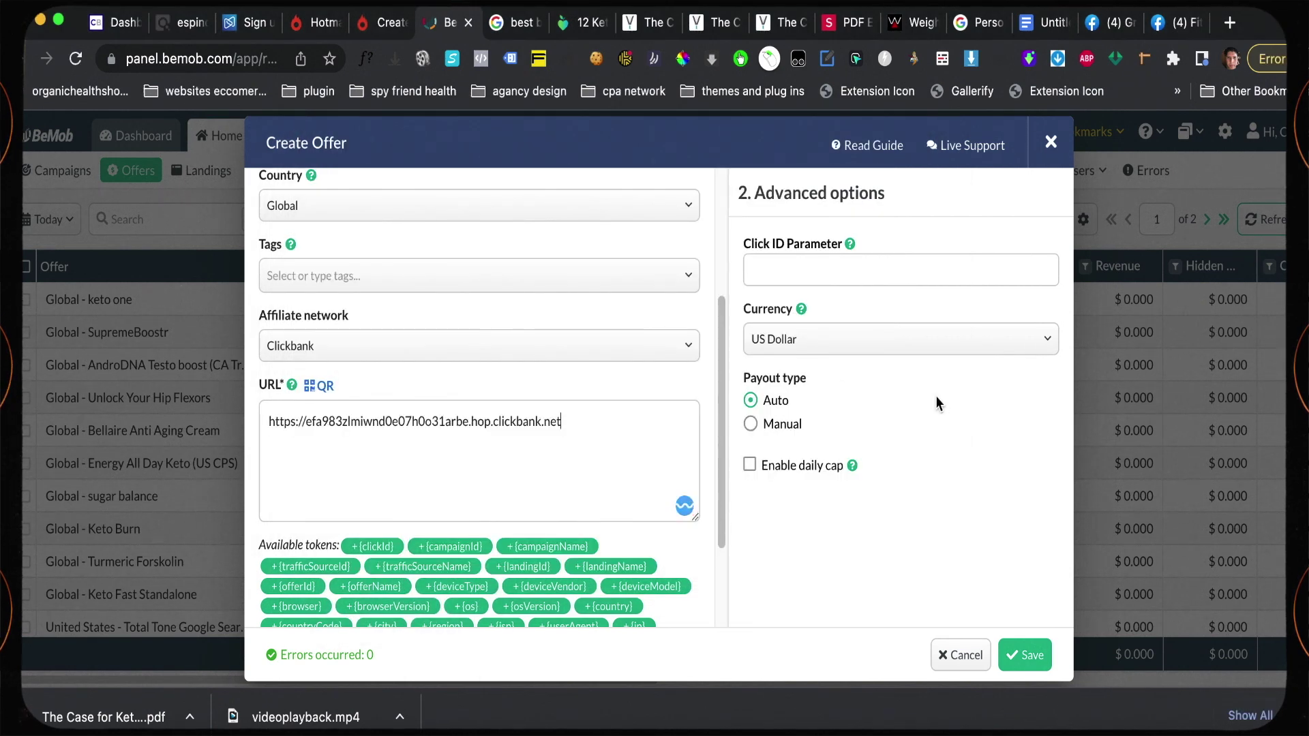
pyautogui.click(1029, 659)
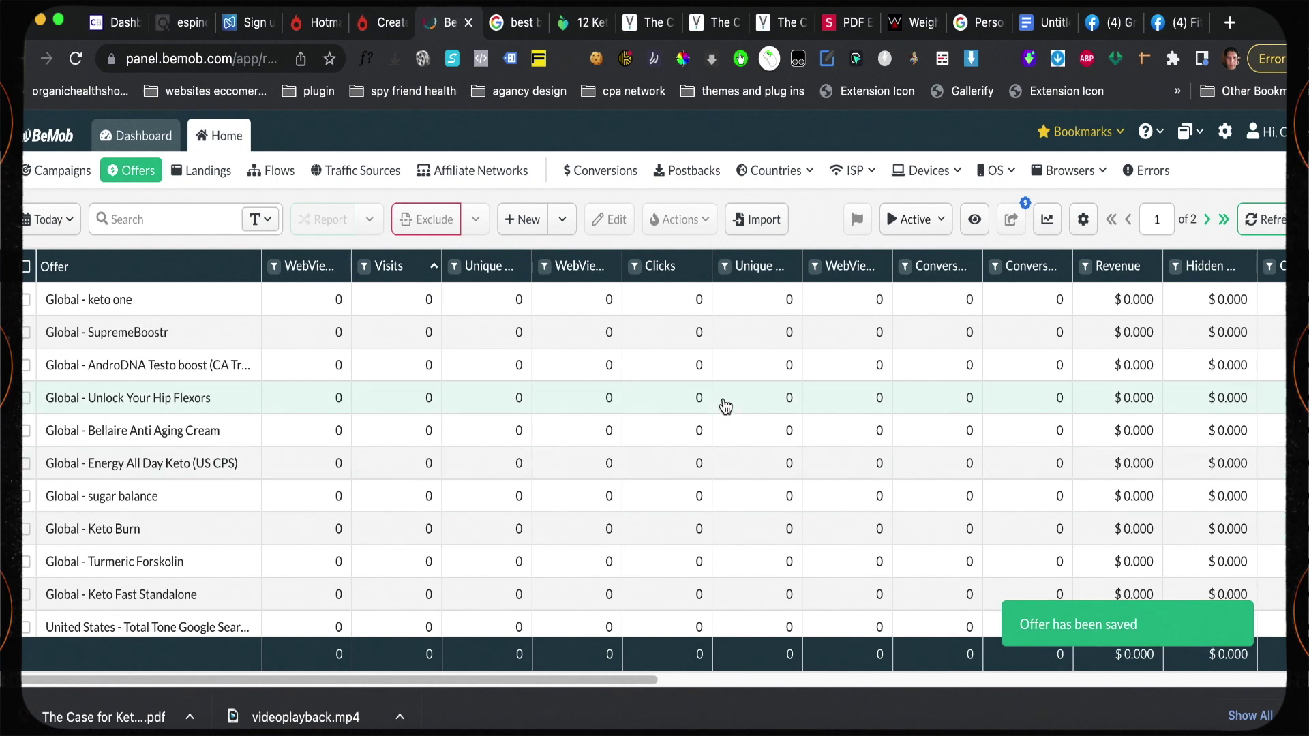
# Start another new offer and name it "Ikaria Juice", copying the name from the note
pyautogui.click(522, 218)
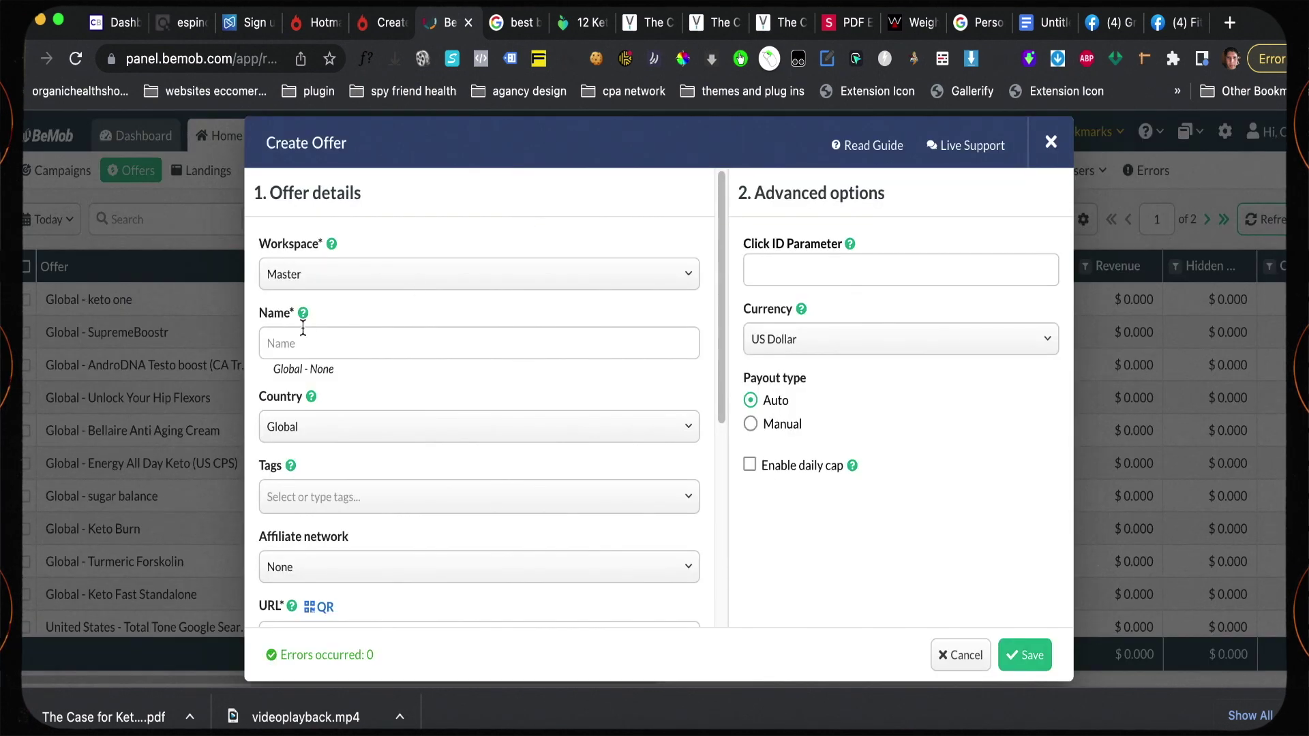
pyautogui.click(301, 341)
pyautogui.click(1170, 728)
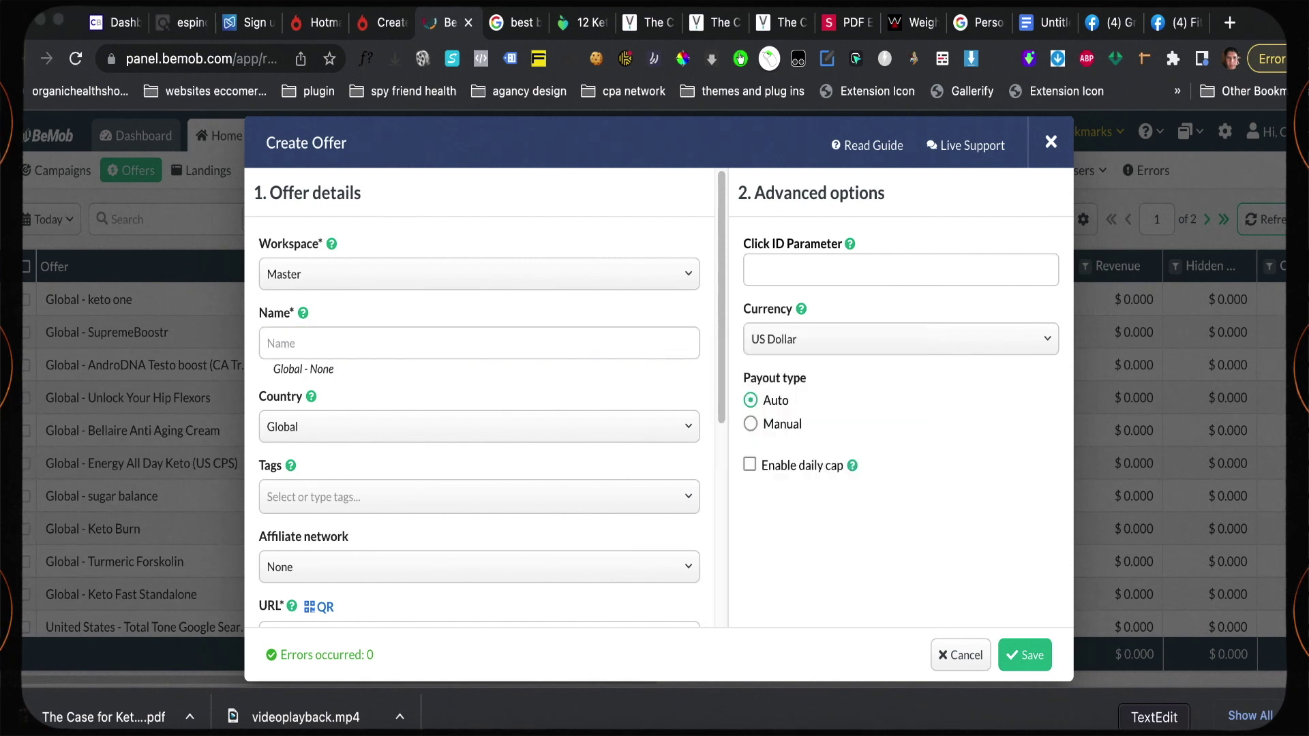
pyautogui.moveTo(376, 321); pyautogui.dragTo(308, 322)
pyautogui.rightClick(308, 322)
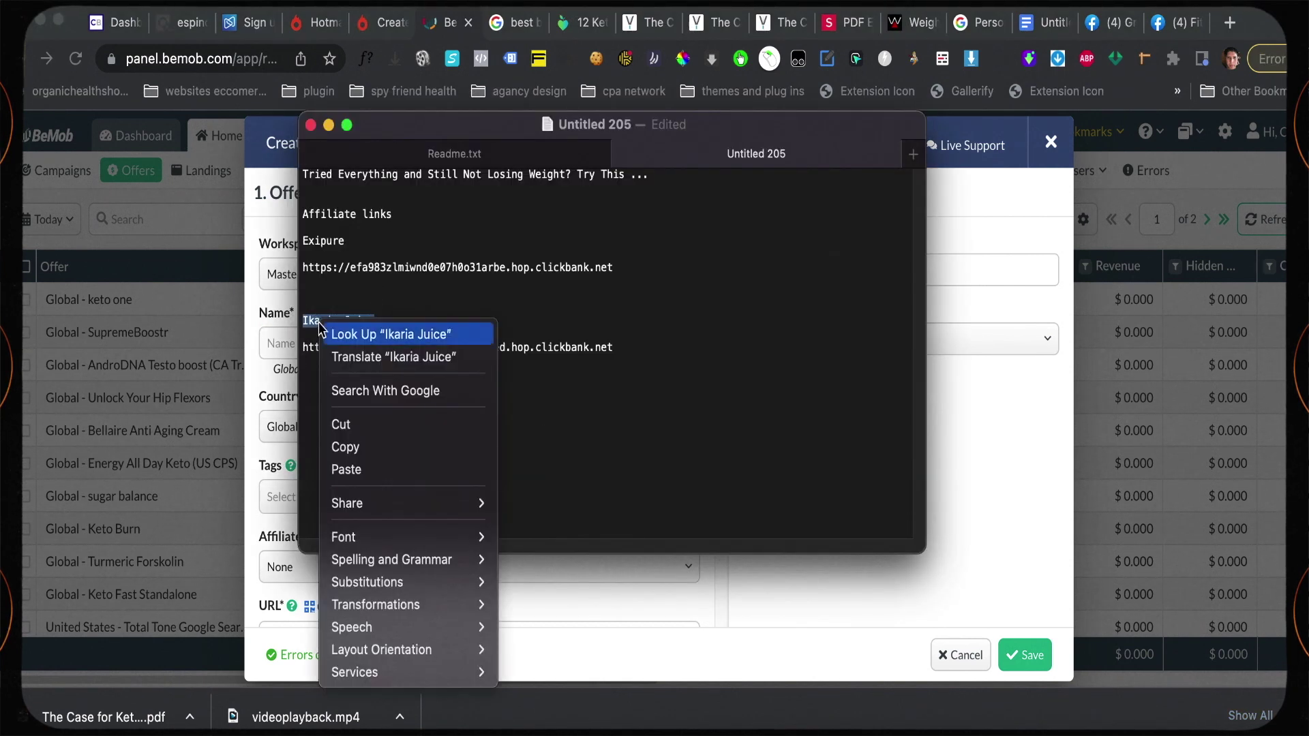
pyautogui.click(339, 443)
pyautogui.click(278, 342)
pyautogui.press('super+v')
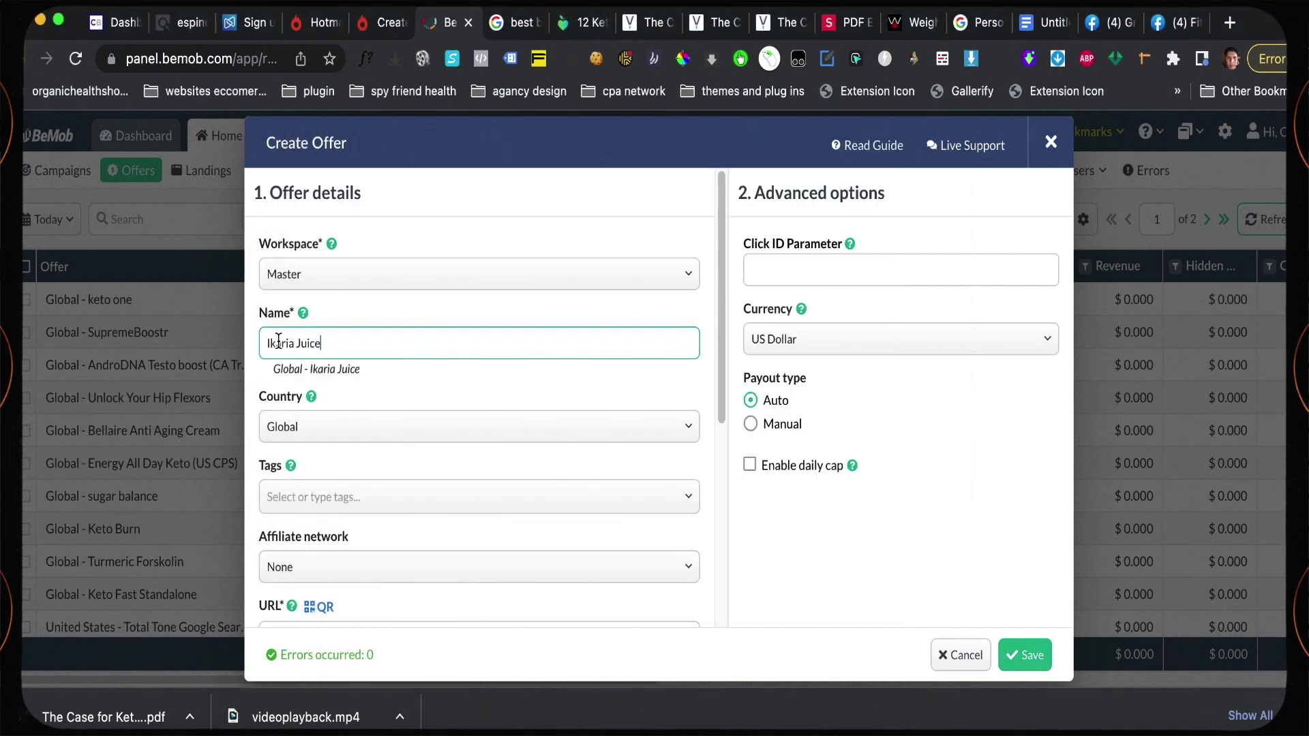
pyautogui.scroll(-5, 434, 446)
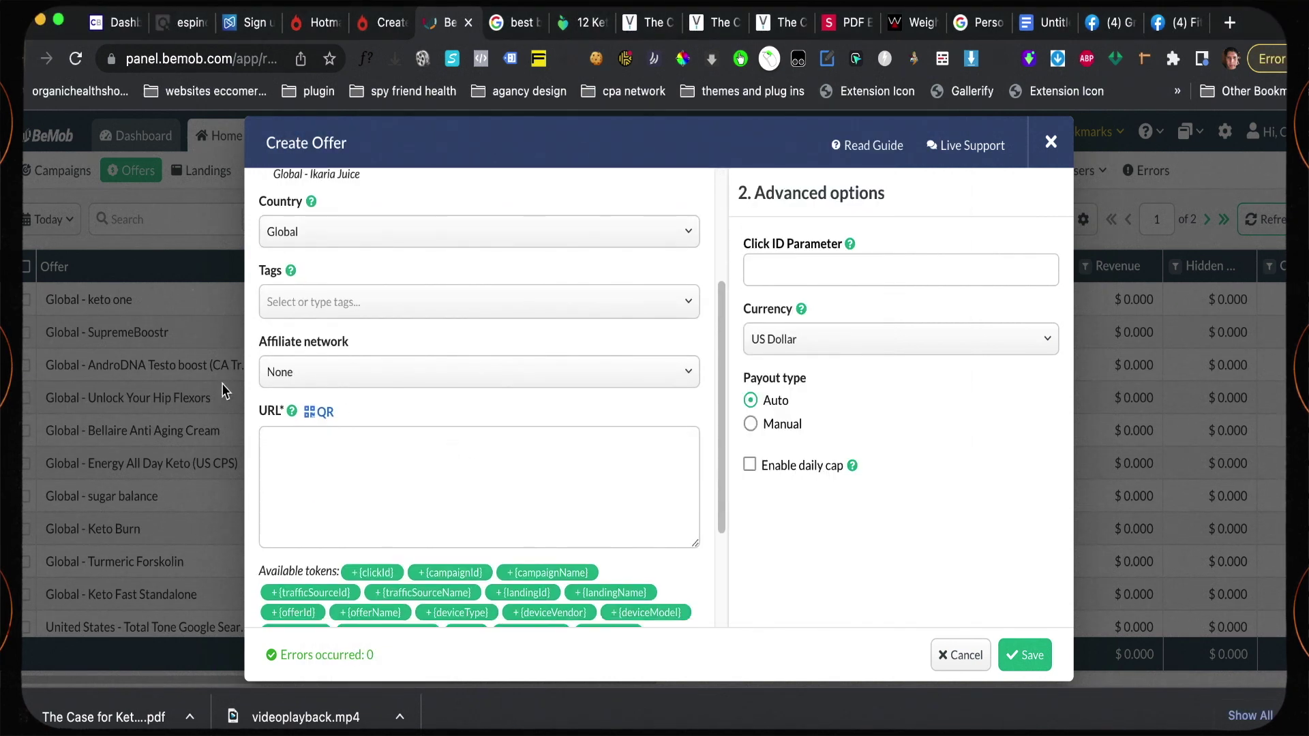
# Complete the Ikaria Juice offer with Clickbank as its affiliate network and its HopLink from the note as the URL, and save it
pyautogui.click(433, 374)
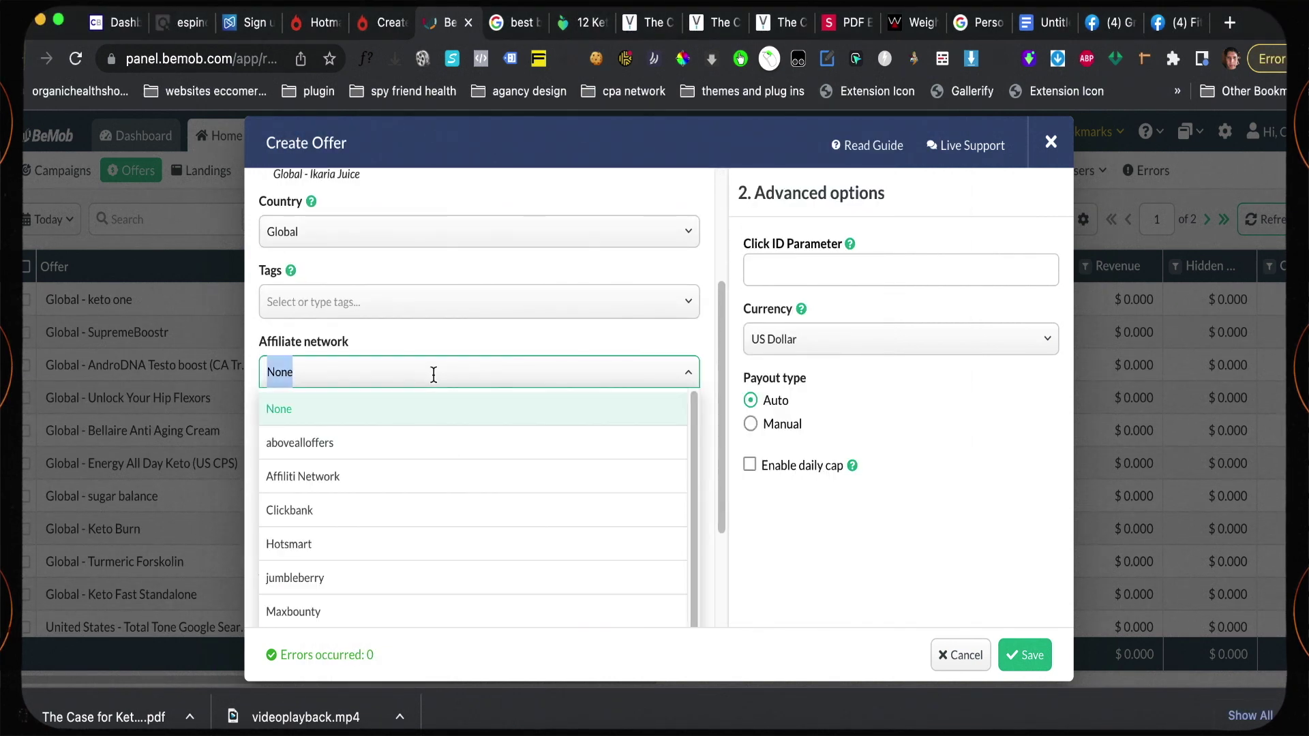
pyautogui.click(319, 501)
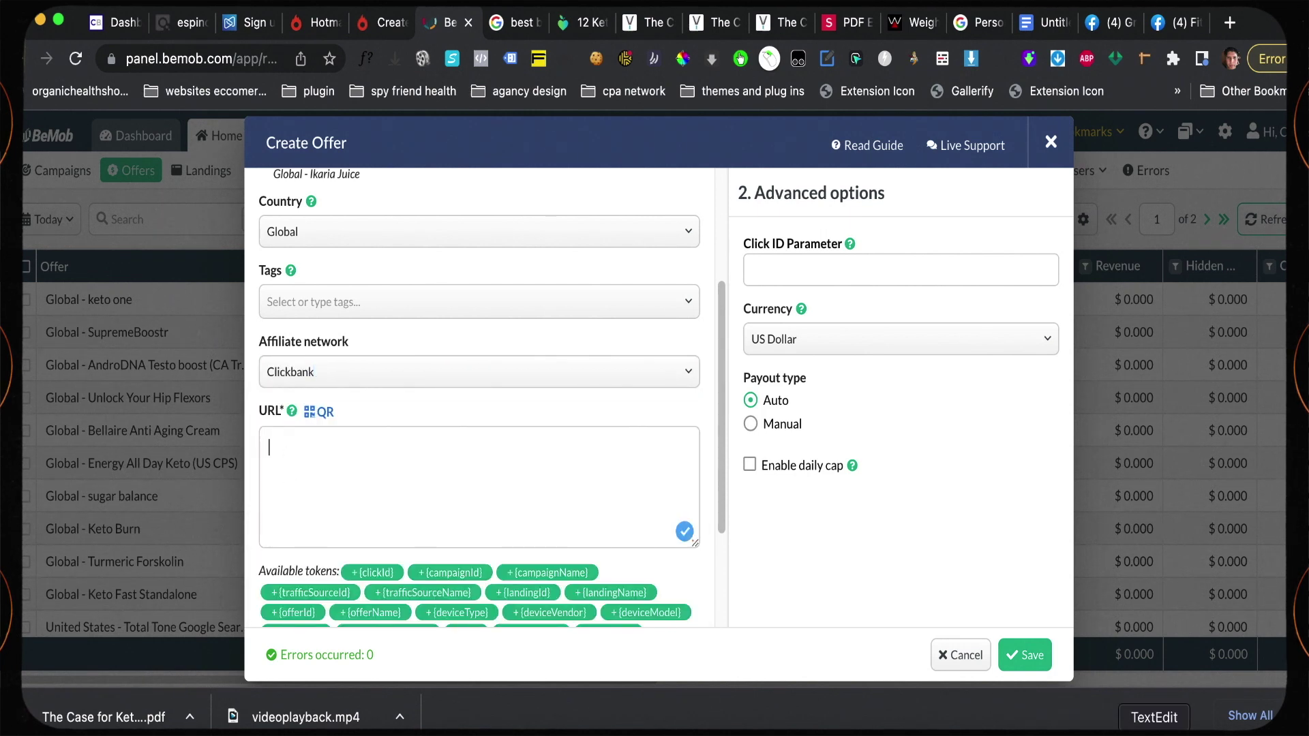
pyautogui.press('super+Tab')
pyautogui.moveTo(614, 347); pyautogui.dragTo(302, 349)
pyautogui.rightClick(338, 347)
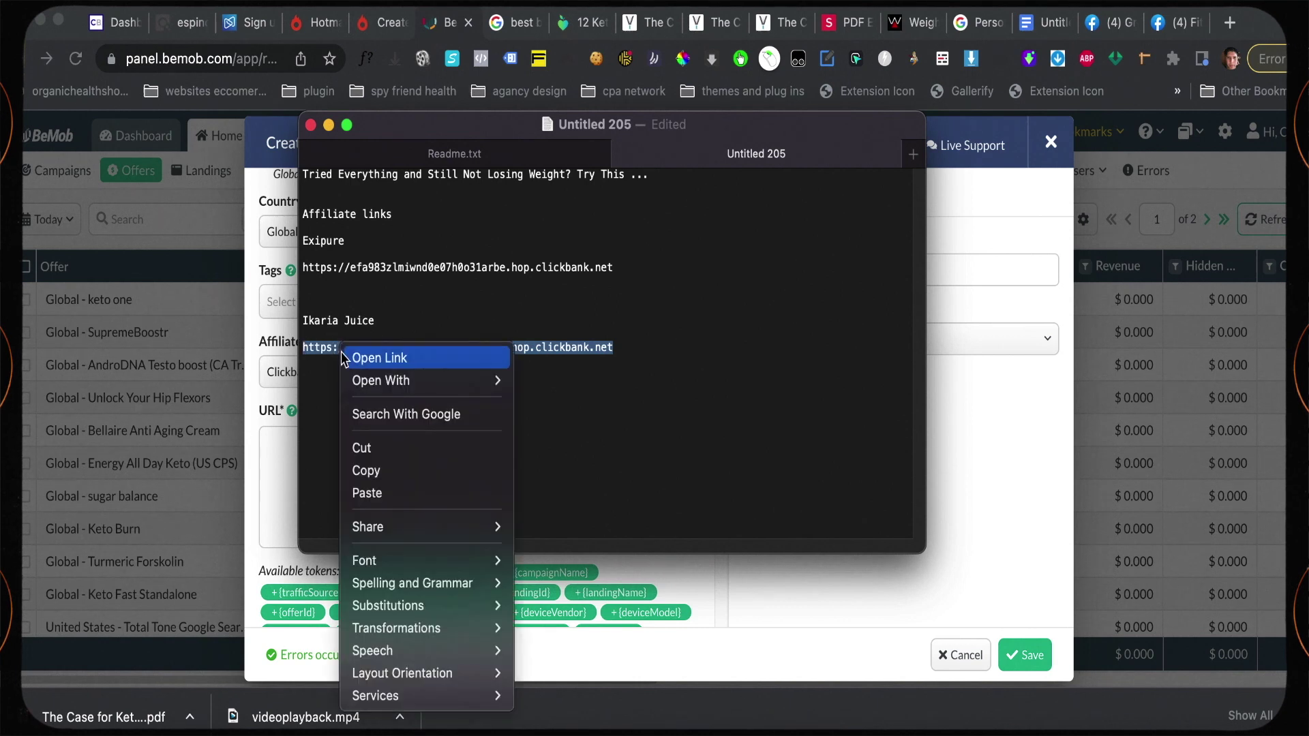
pyautogui.click(276, 461)
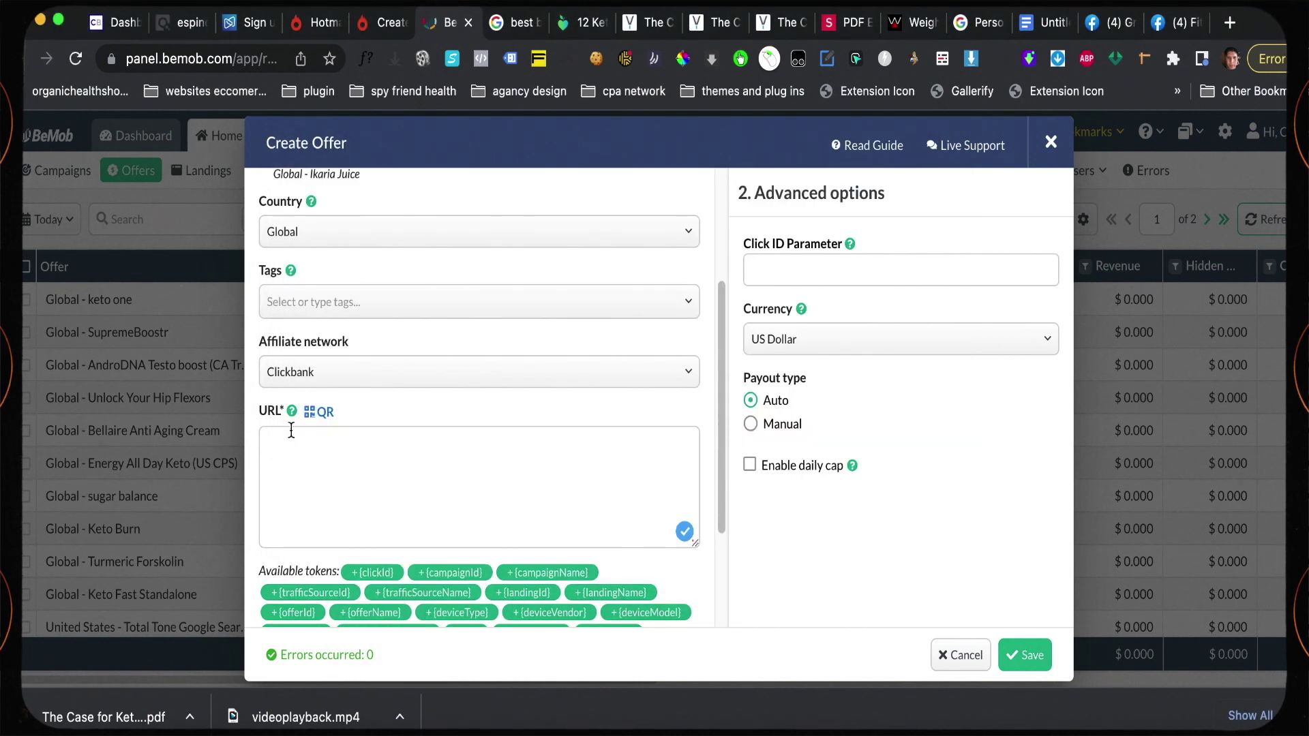
pyautogui.press('super+v')
pyautogui.click(1016, 649)
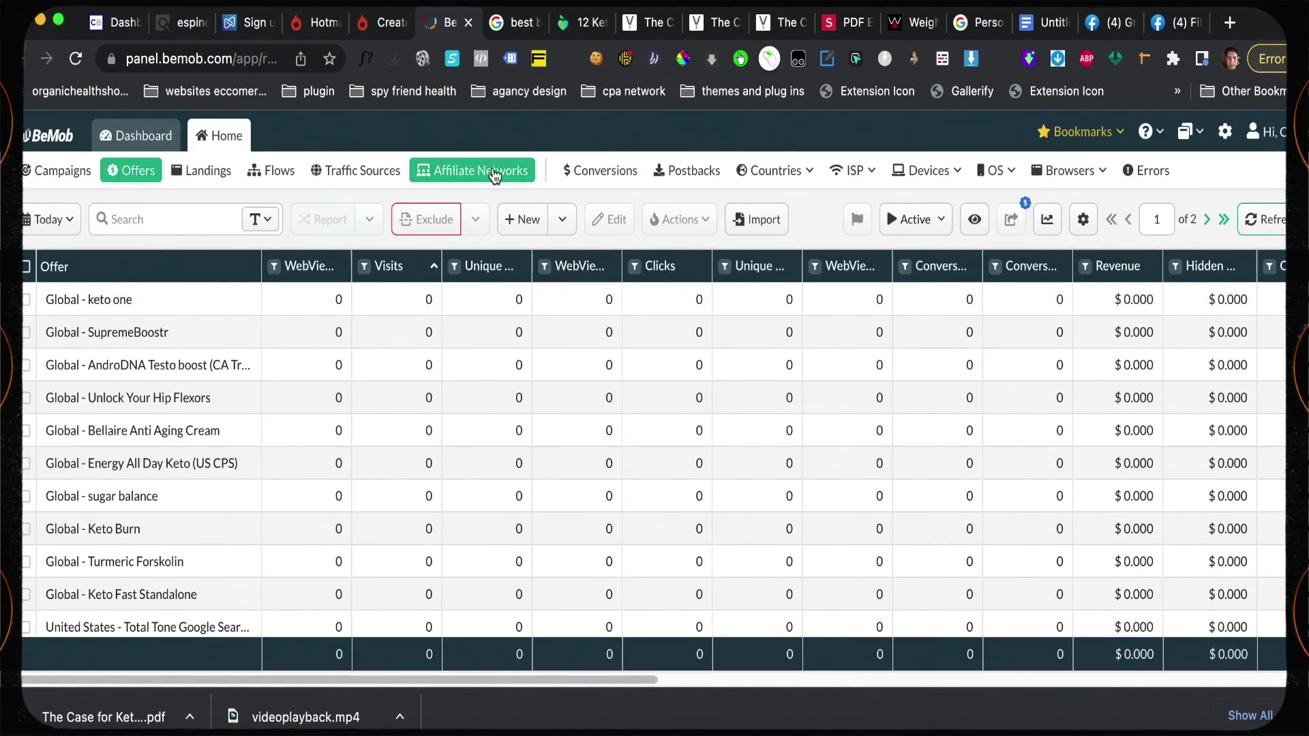
# Start a new campaign in the campaigns list and name it "Exipure", copying the name from the note
pyautogui.click(73, 173)
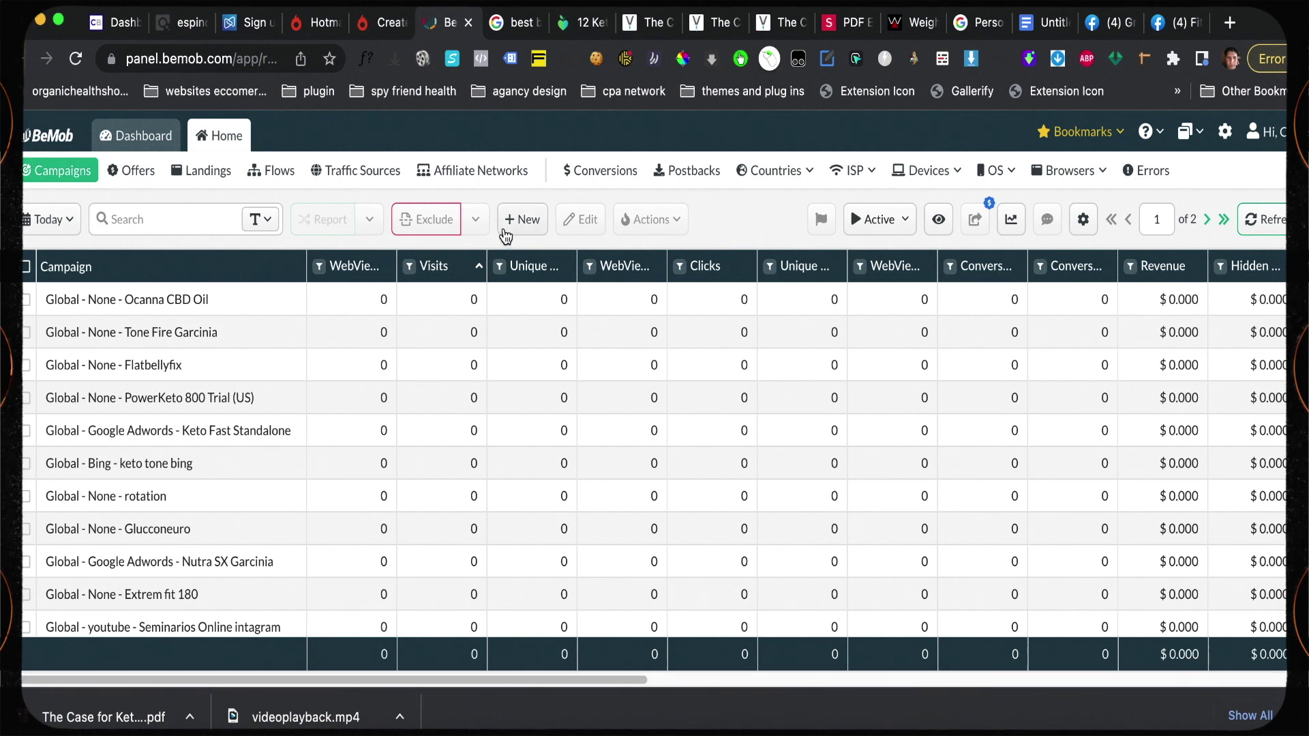
pyautogui.click(521, 221)
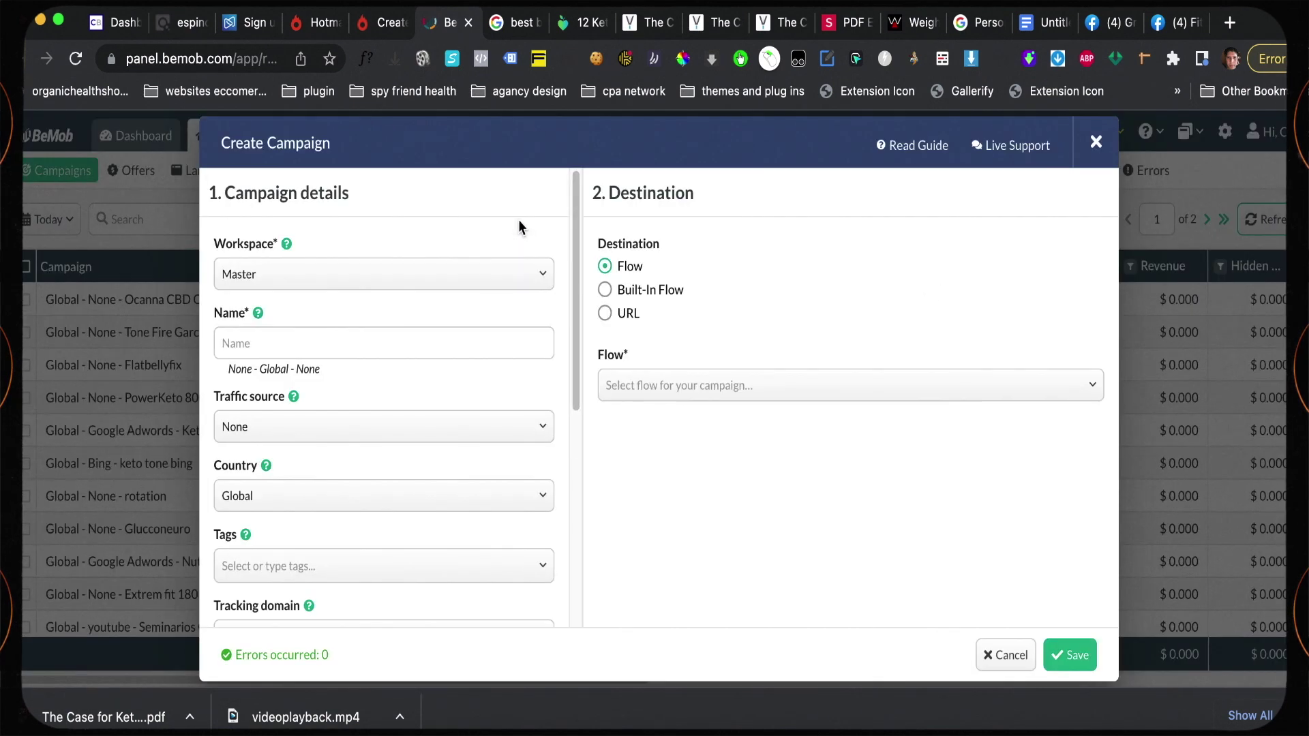
pyautogui.click(264, 345)
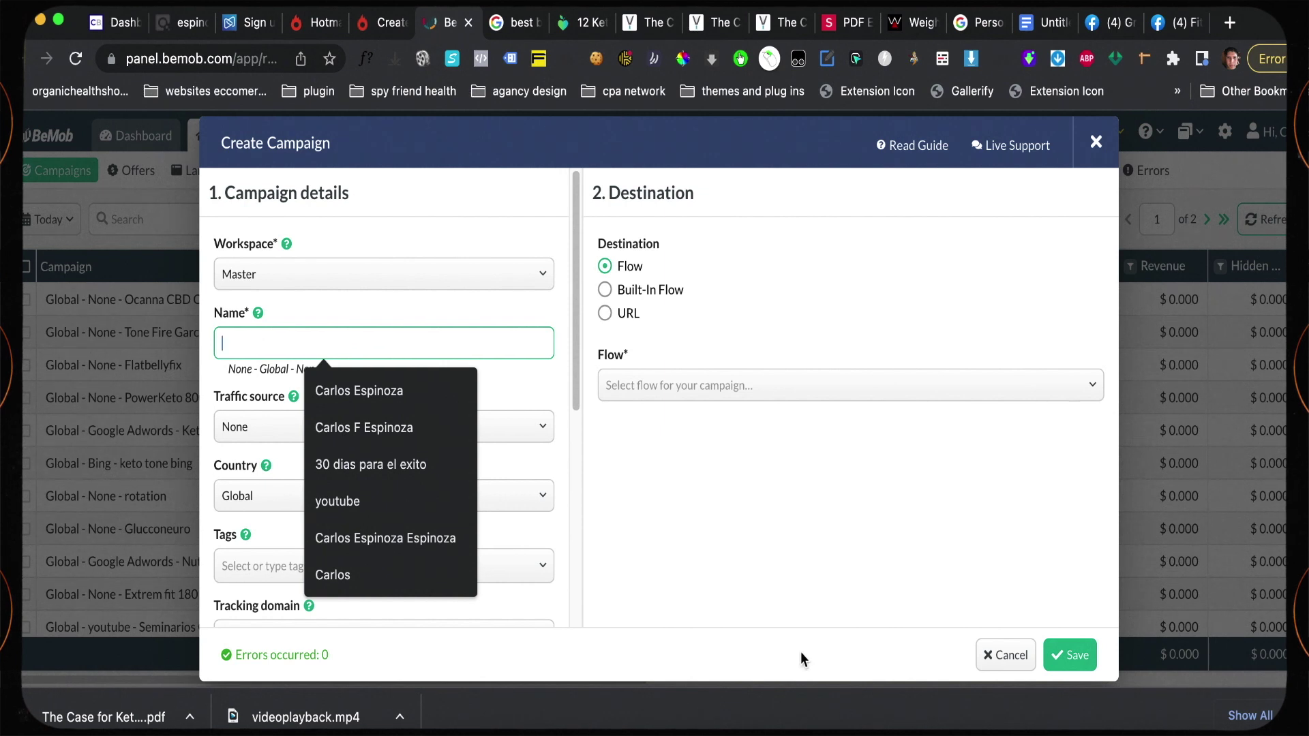
pyautogui.click(1155, 731)
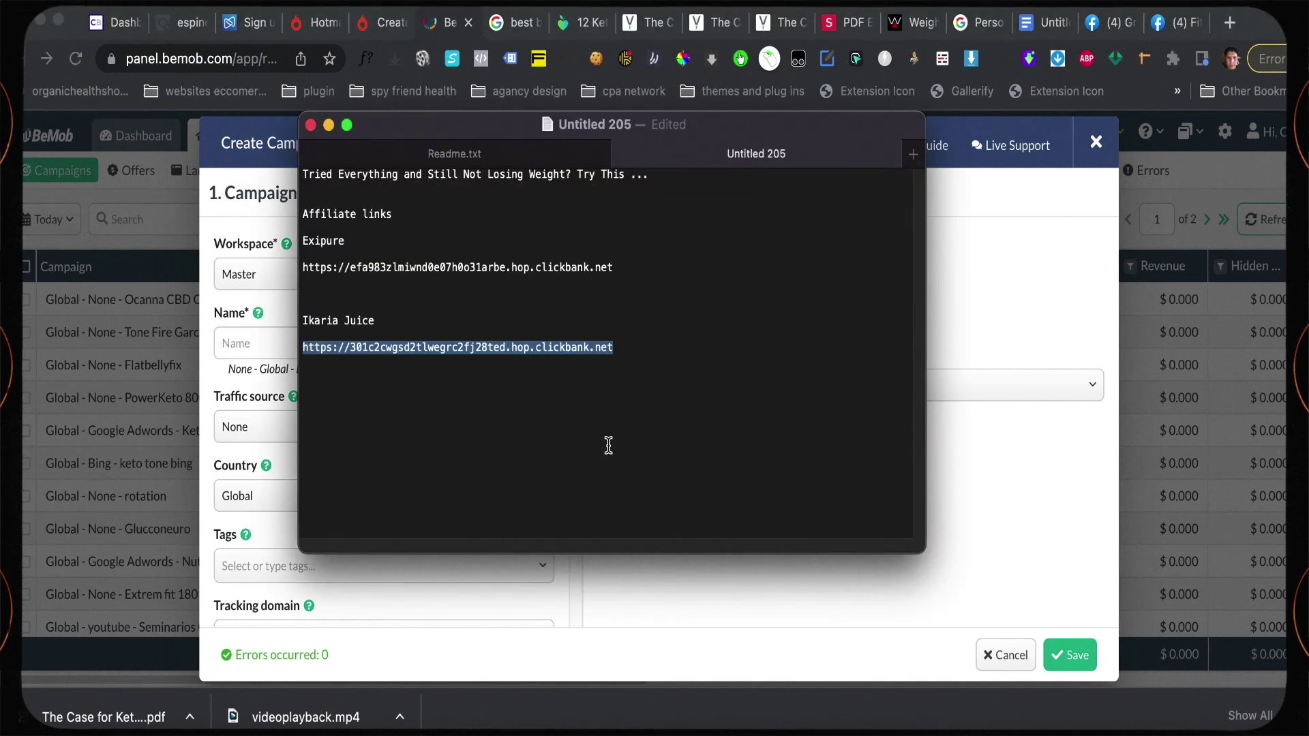
pyautogui.doubleClick(315, 242)
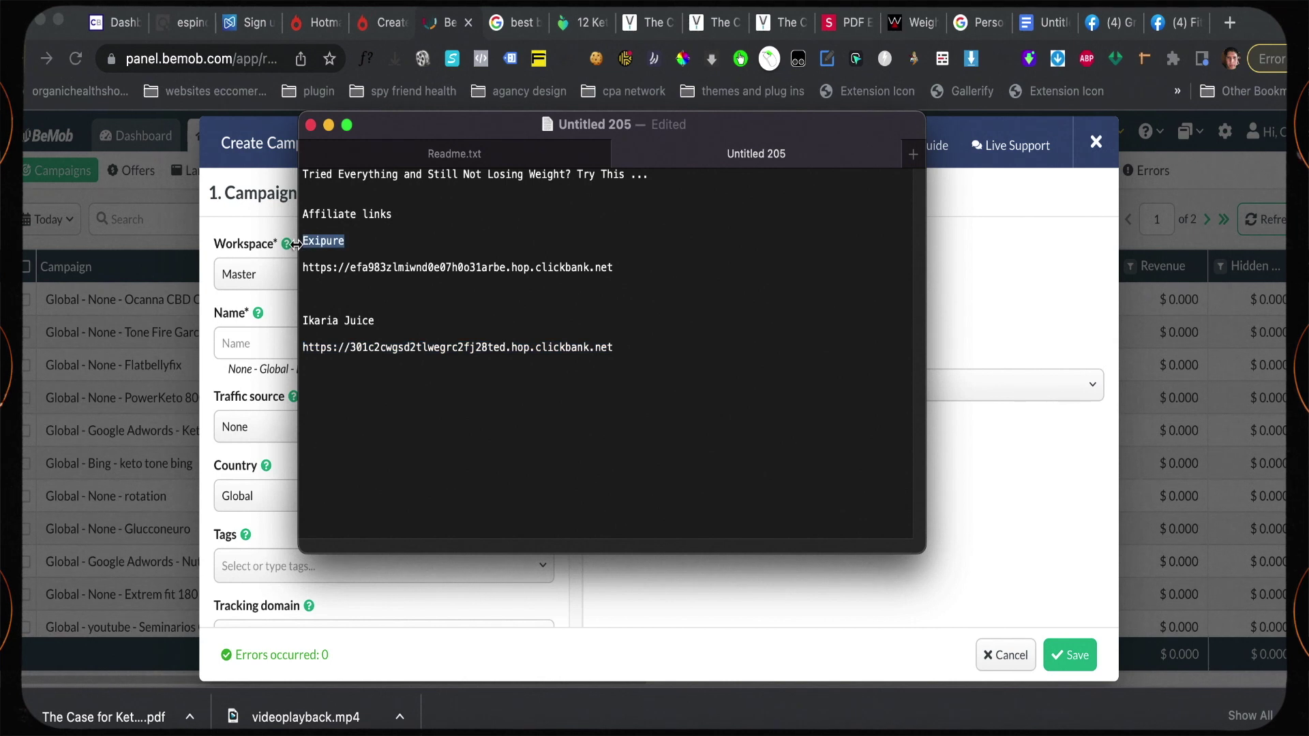
pyautogui.rightClick(316, 241)
pyautogui.click(342, 455)
pyautogui.click(225, 344)
pyautogui.press('super+v')
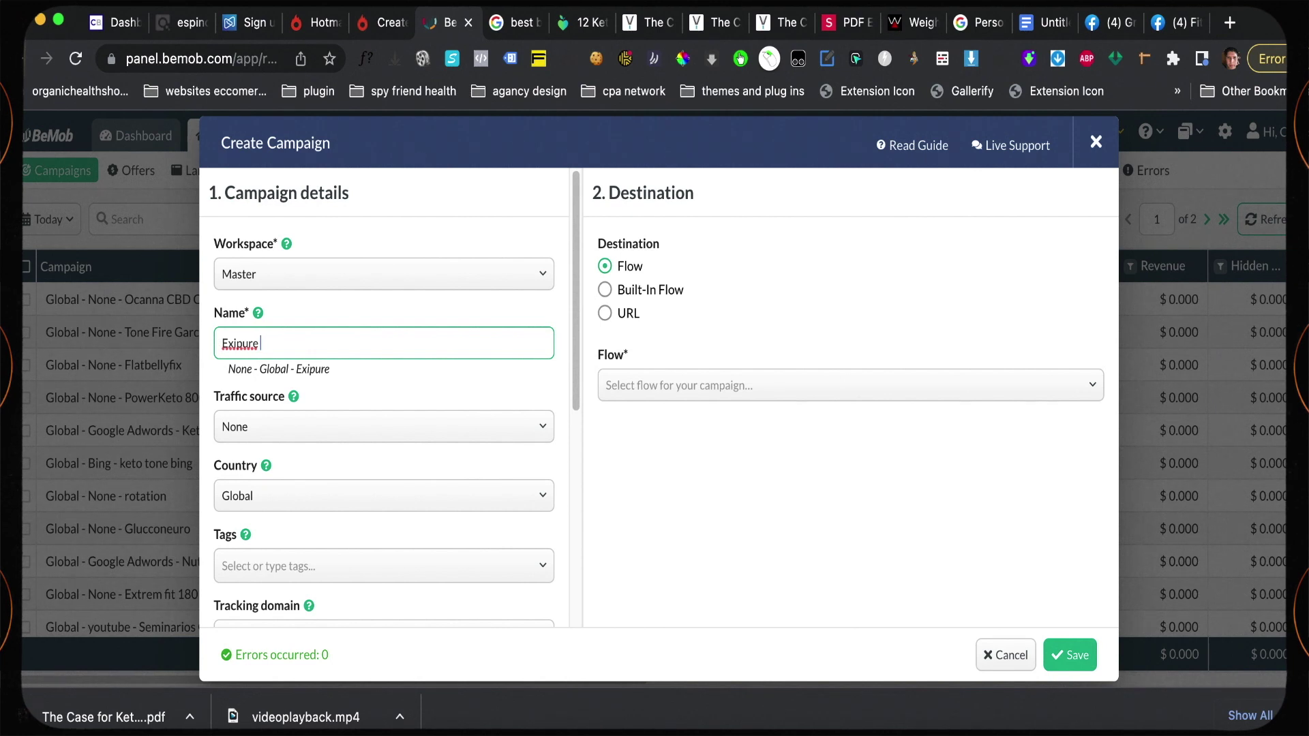
# Extend the campaign name to "Exipure & Ikaria Juice", copying the second product name from the note
pyautogui.write('&')
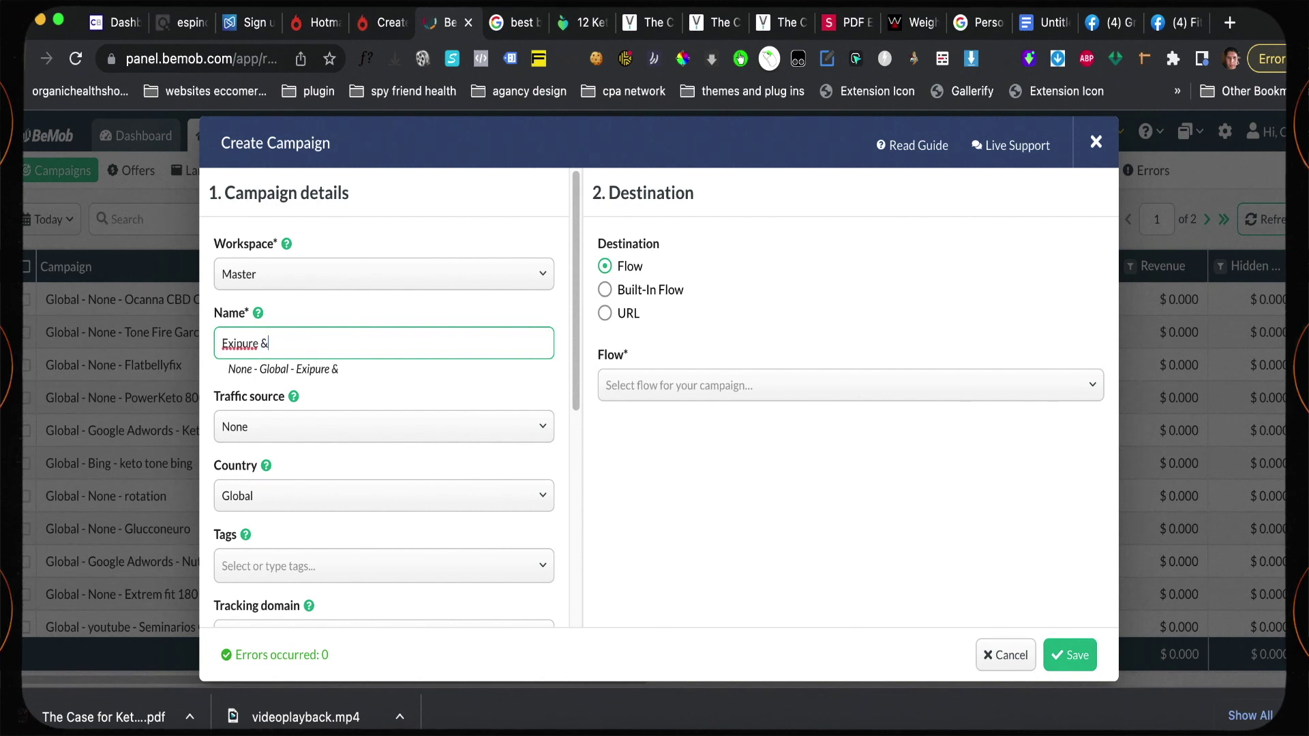
pyautogui.click(1155, 730)
pyautogui.moveTo(375, 322); pyautogui.dragTo(298, 320)
pyautogui.rightClick(298, 321)
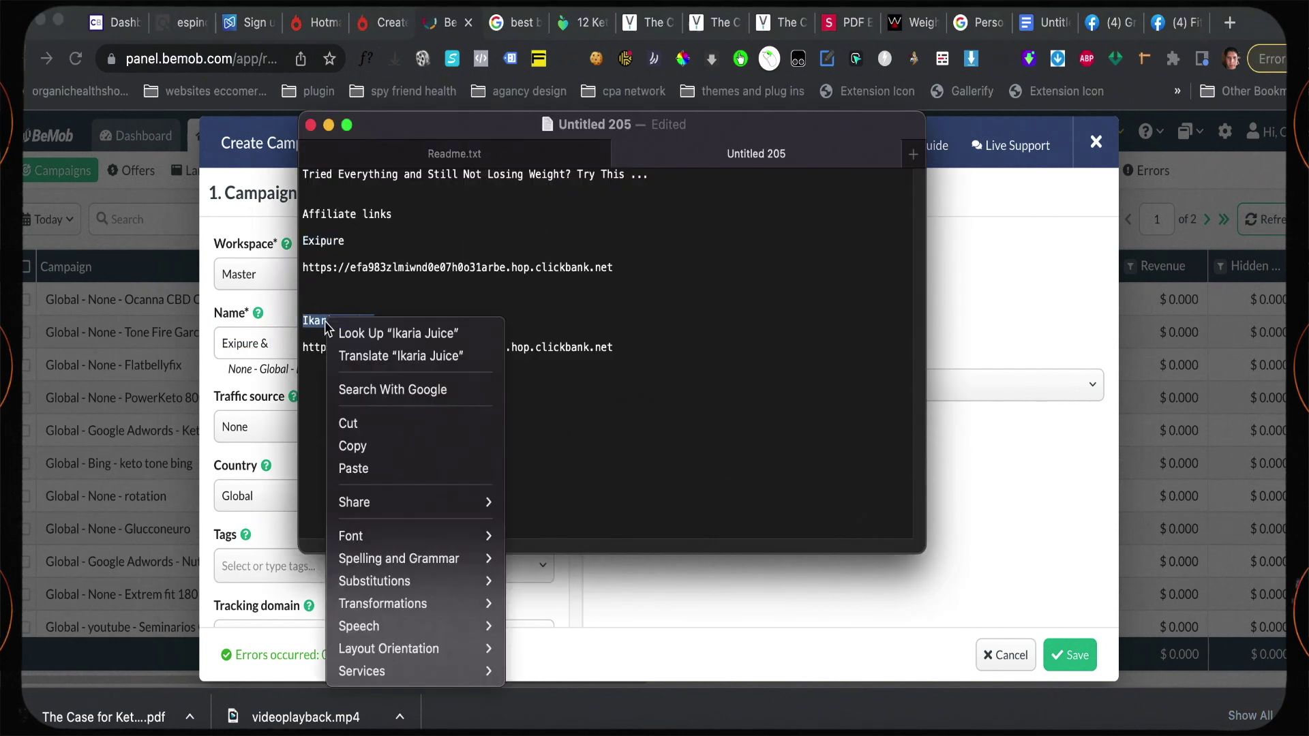
pyautogui.click(351, 444)
pyautogui.click(268, 354)
pyautogui.press('super+v')
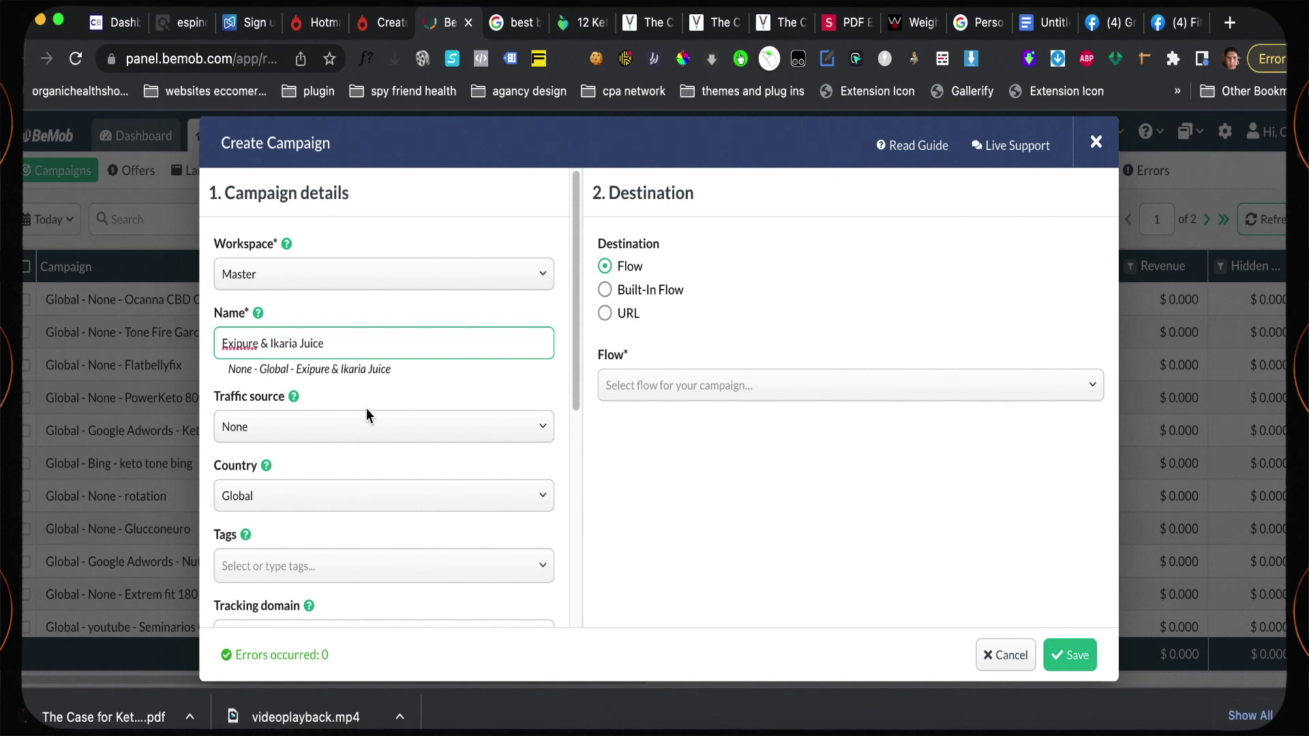
pyautogui.scroll(-10, 367, 408)
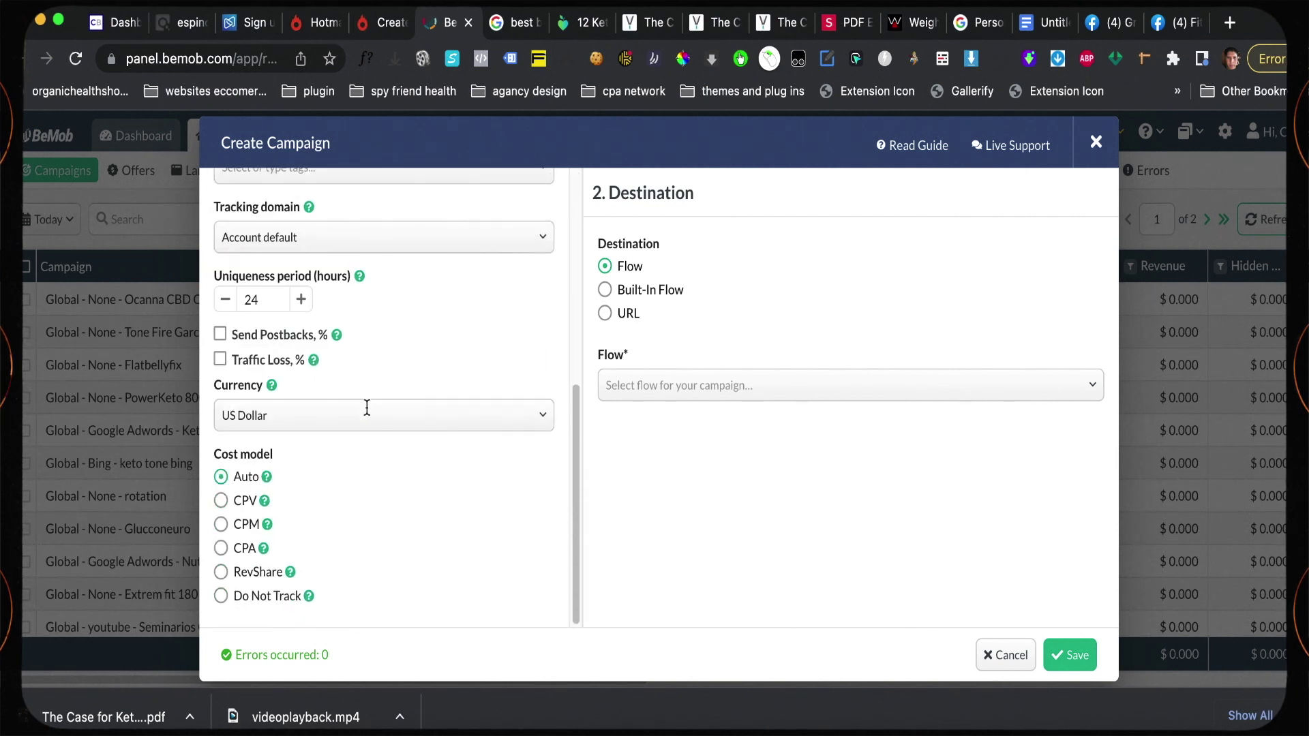
pyautogui.scroll(2, 367, 408)
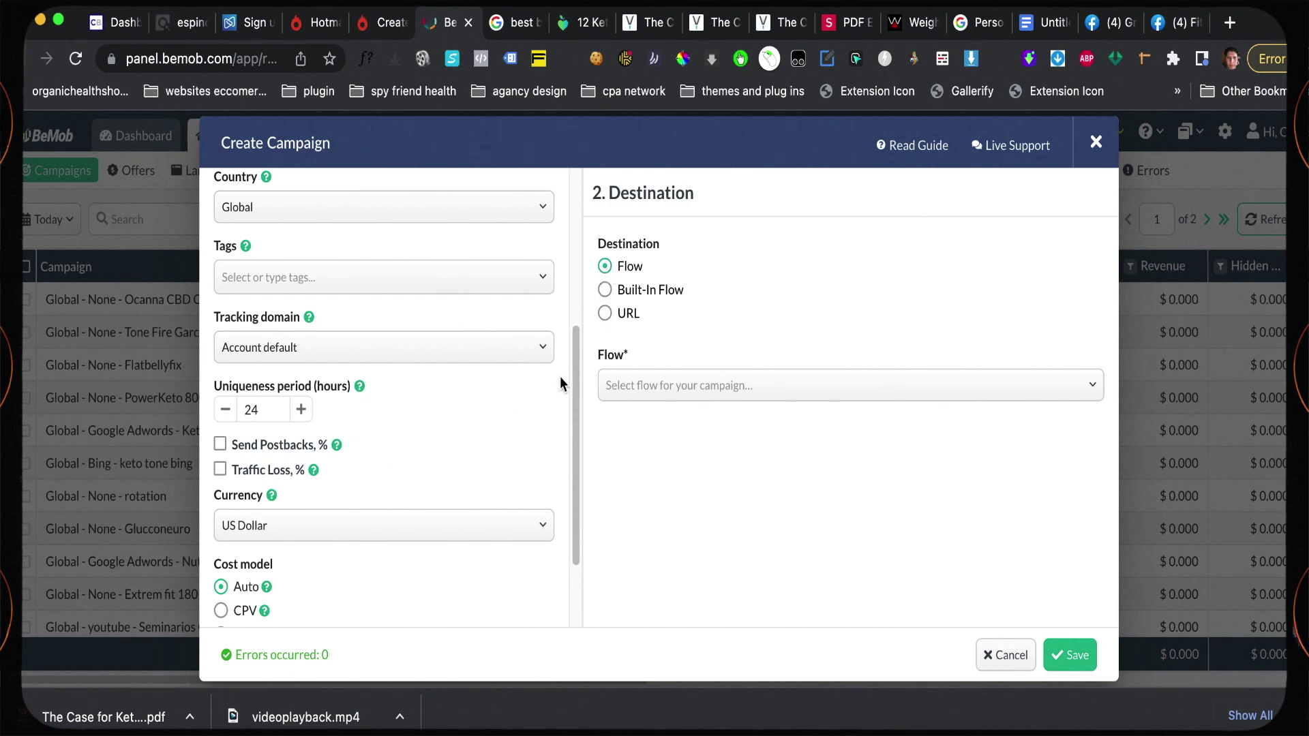
pyautogui.click(606, 315)
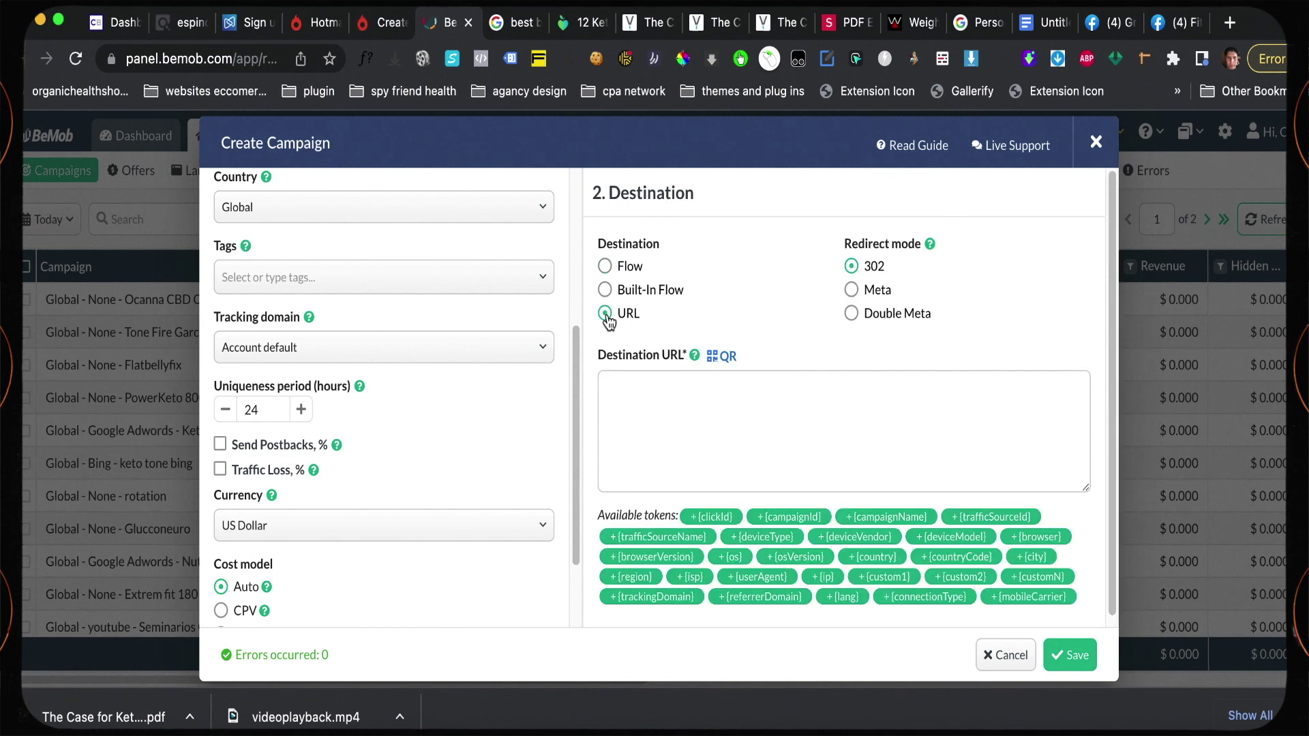
pyautogui.click(607, 270)
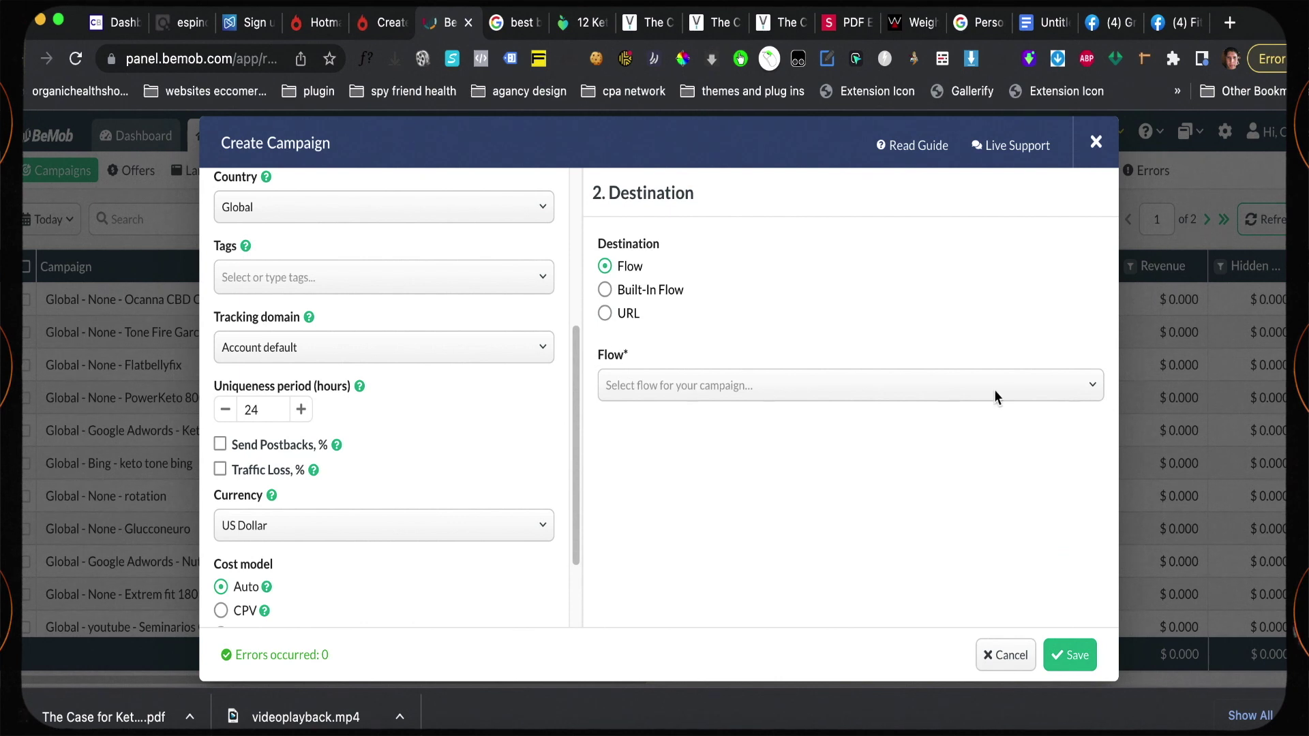
pyautogui.click(1076, 385)
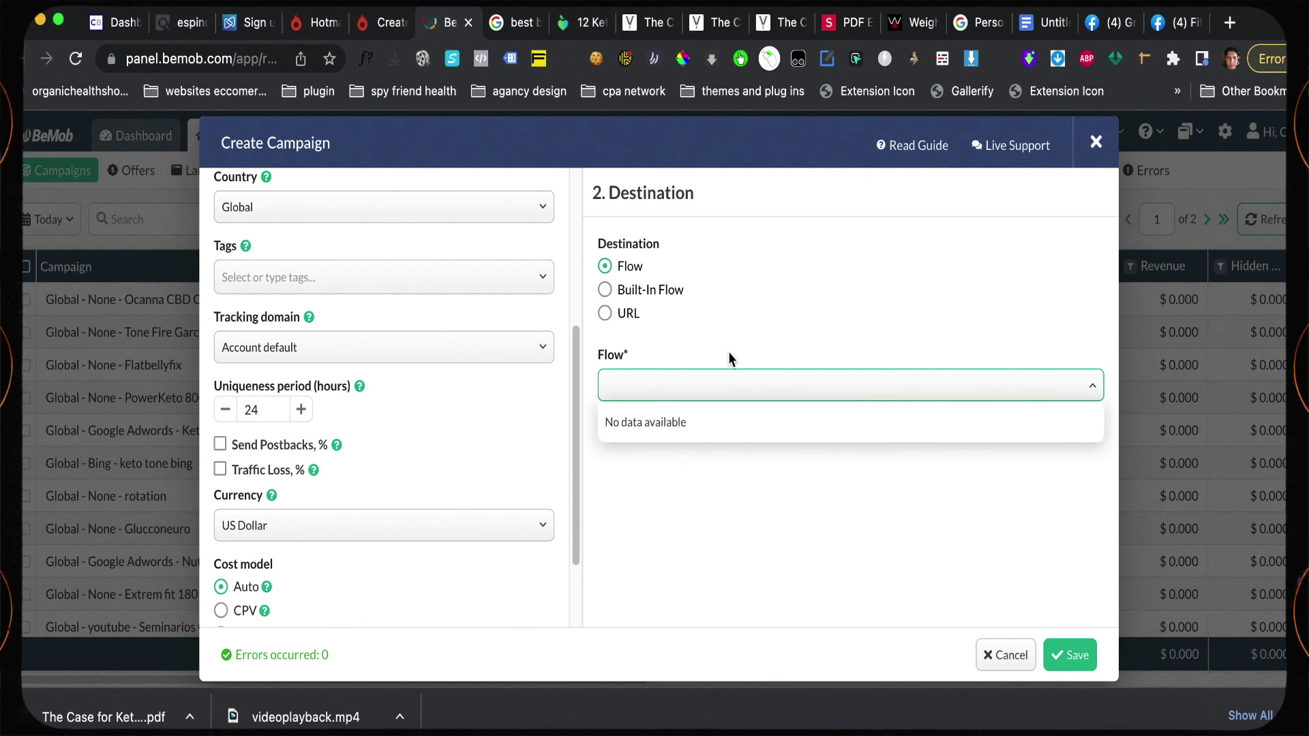
pyautogui.scroll(-3, 420, 431)
pyautogui.scroll(8, 427, 424)
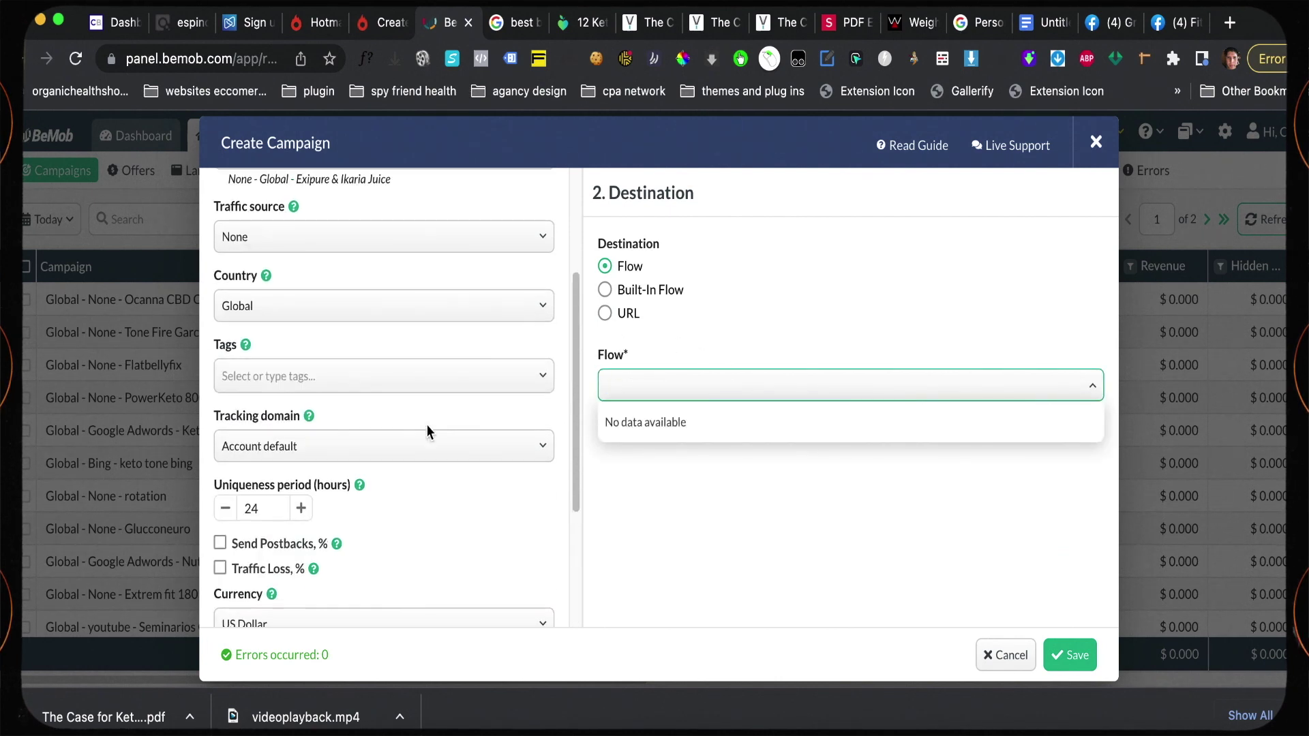
# Set the campaign's destination to Built-In Flow and turn off landings for Path 1 so it links directly to offers
pyautogui.click(605, 290)
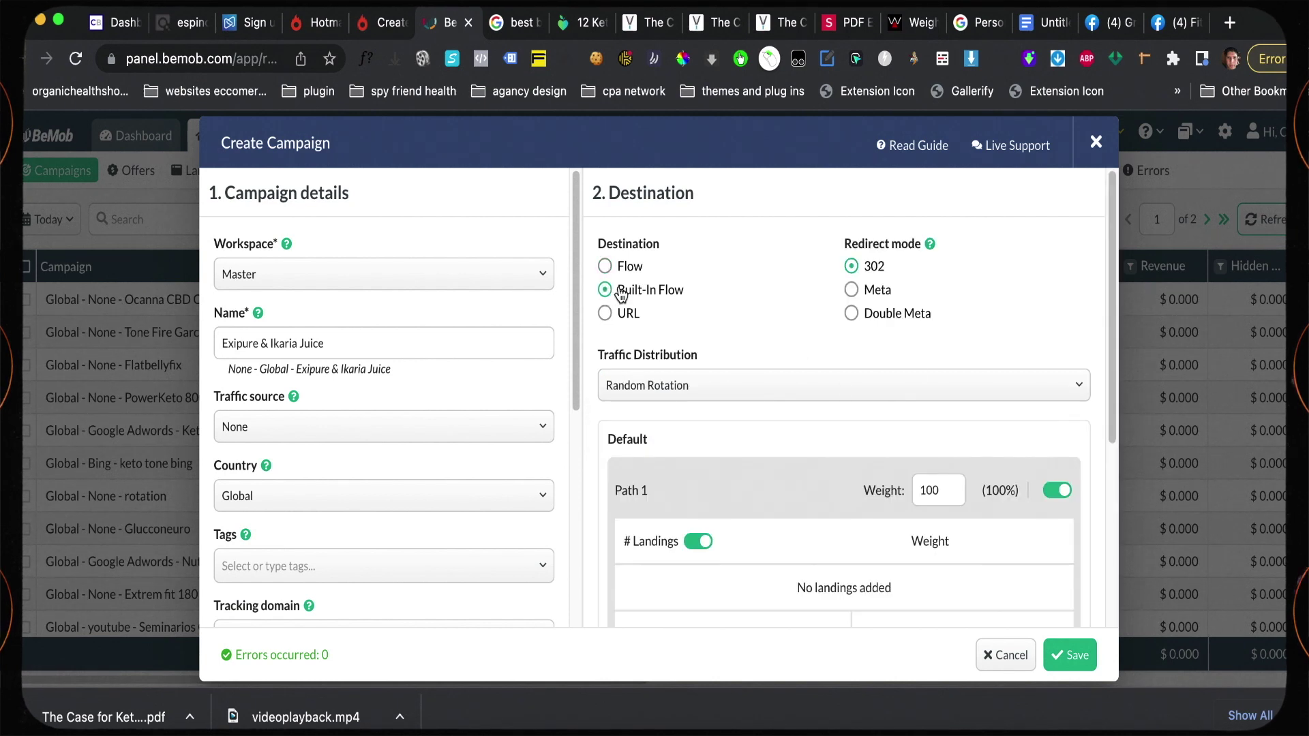
pyautogui.scroll(-2, 840, 399)
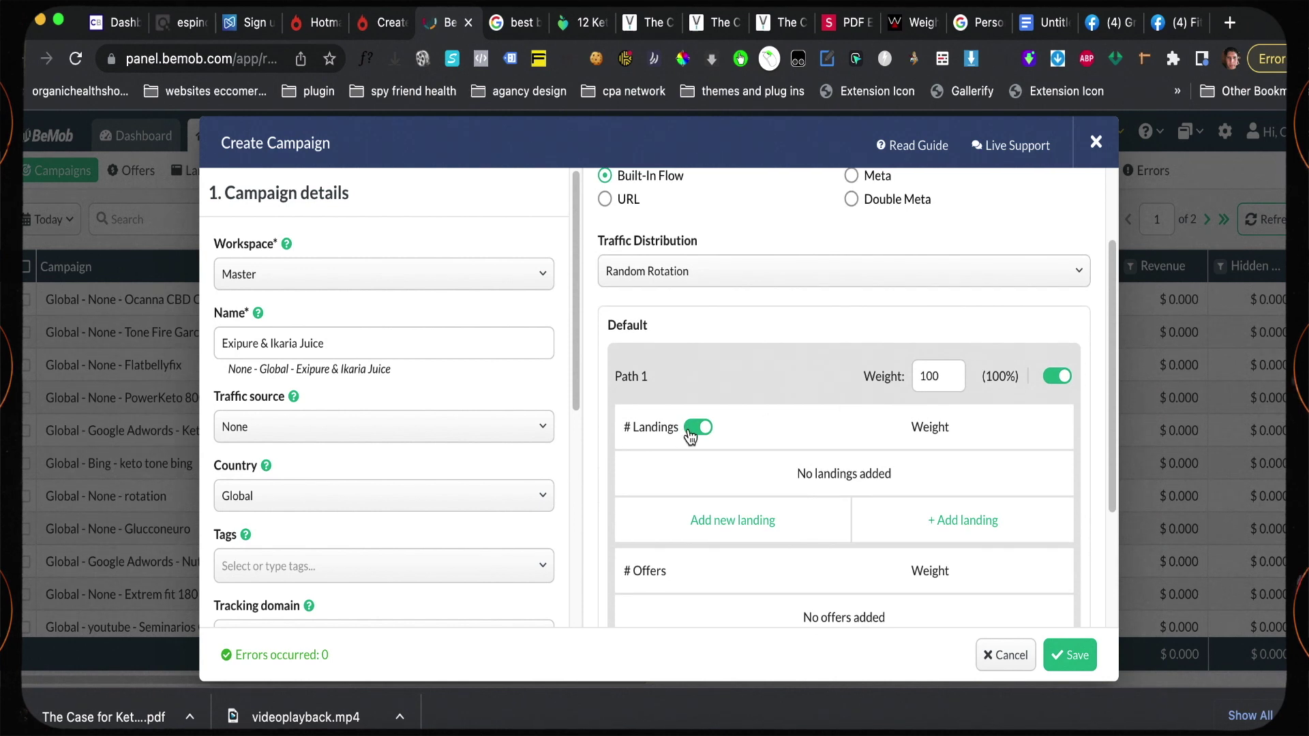
pyautogui.click(690, 432)
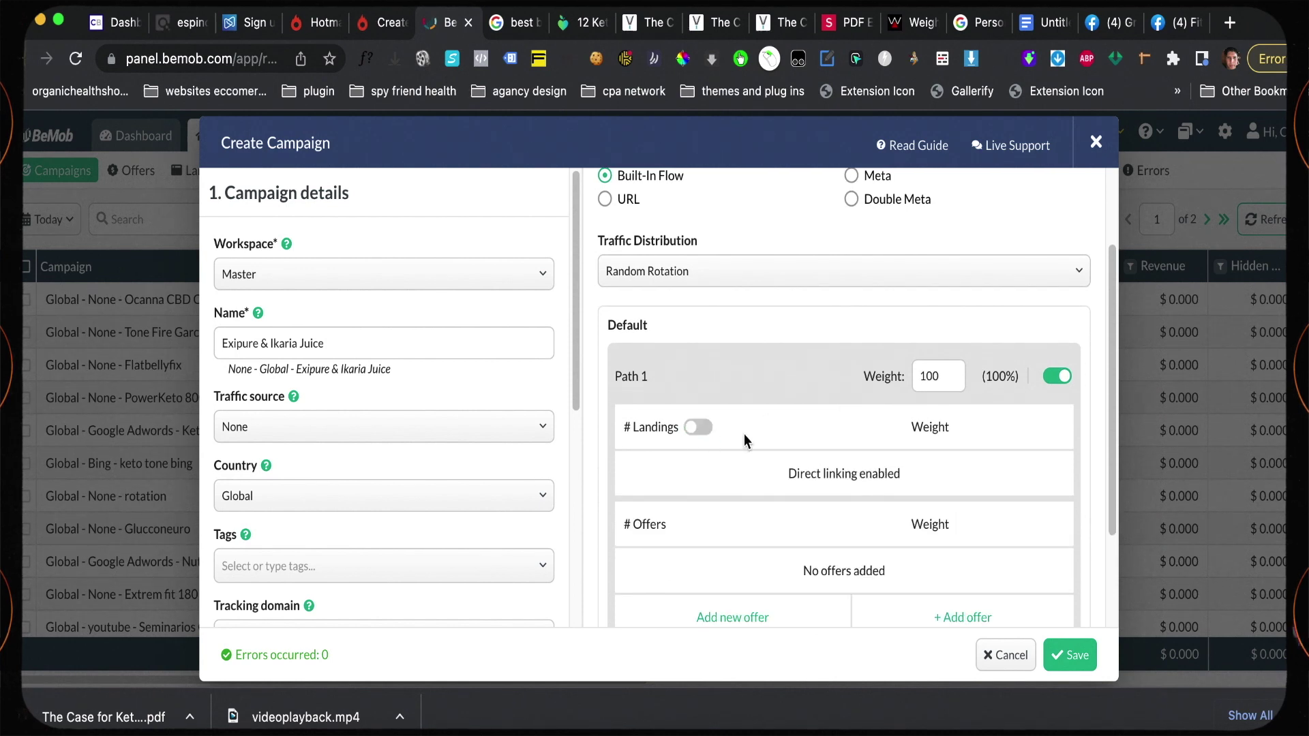
pyautogui.scroll(-2, 742, 435)
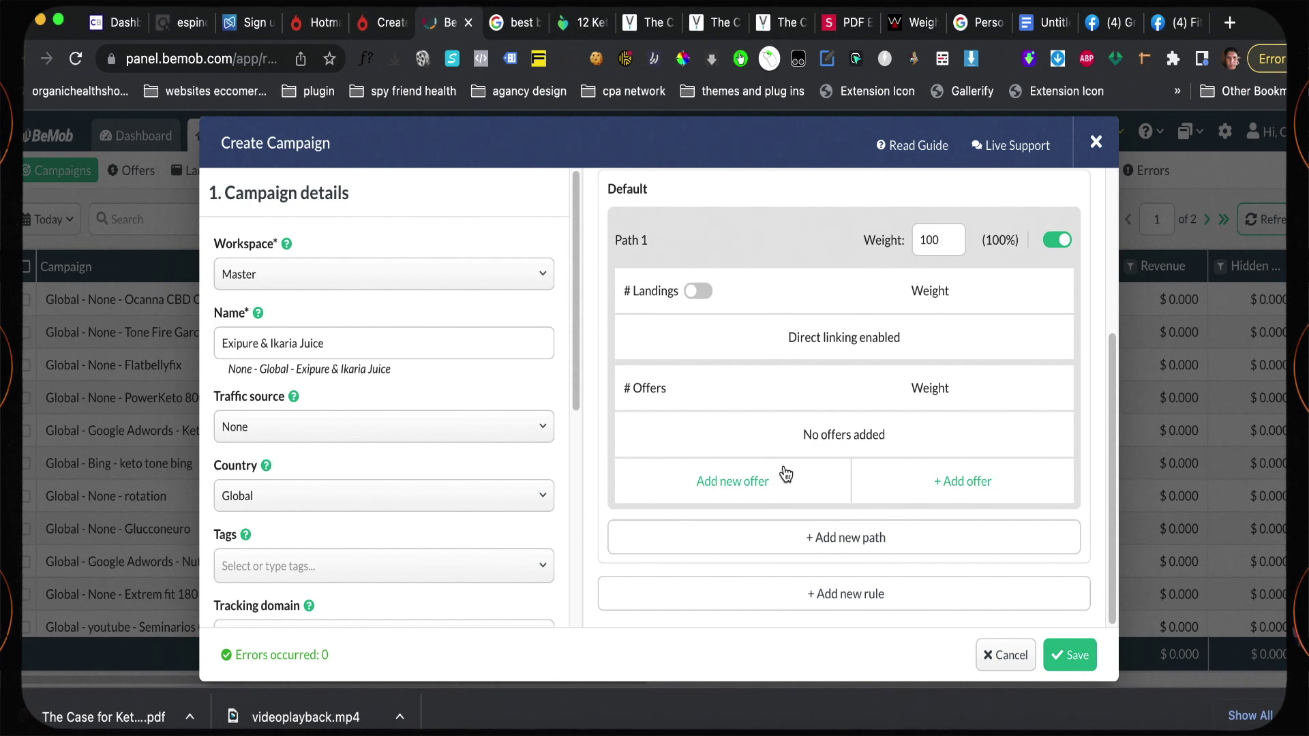
pyautogui.click(723, 484)
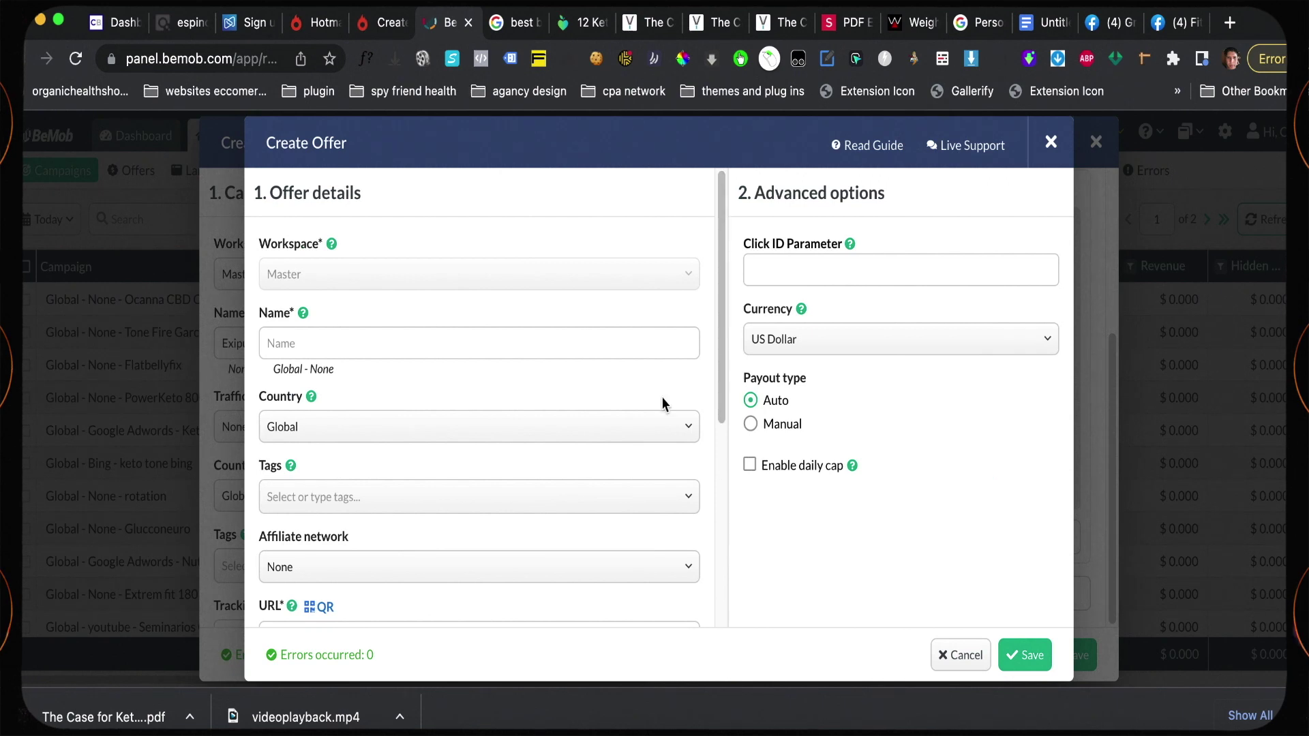
pyautogui.scroll(-3, 660, 396)
pyautogui.scroll(3, 661, 403)
pyautogui.press('Escape')
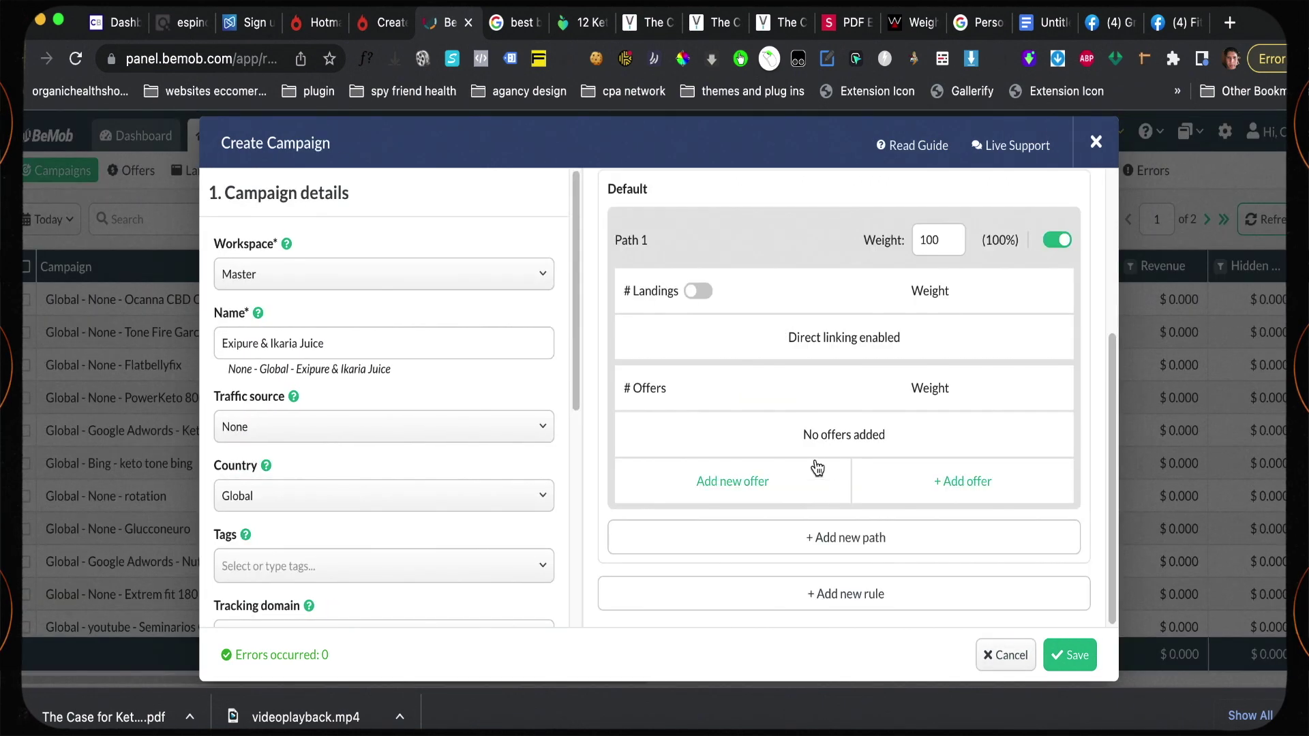
# Add an existing offer to Path 1 and choose Global - Exipure (Clickbank) for it
pyautogui.click(967, 485)
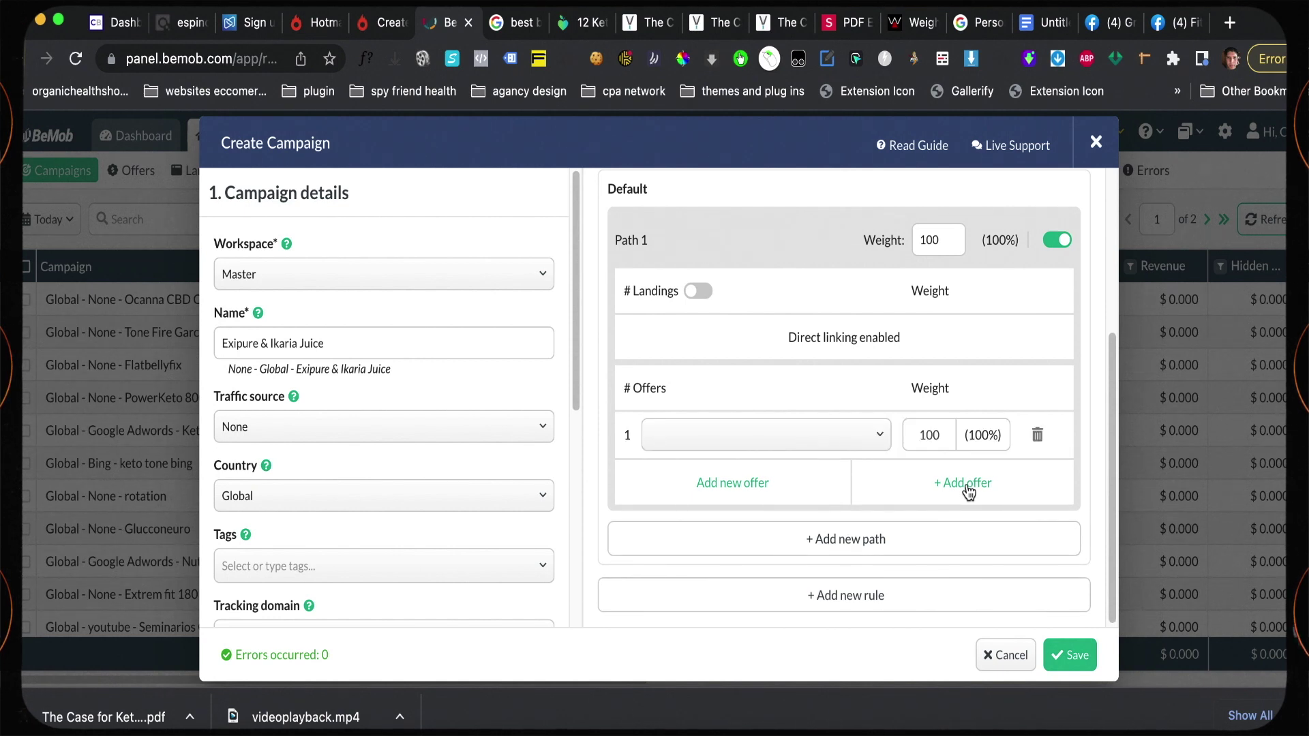
pyautogui.click(883, 436)
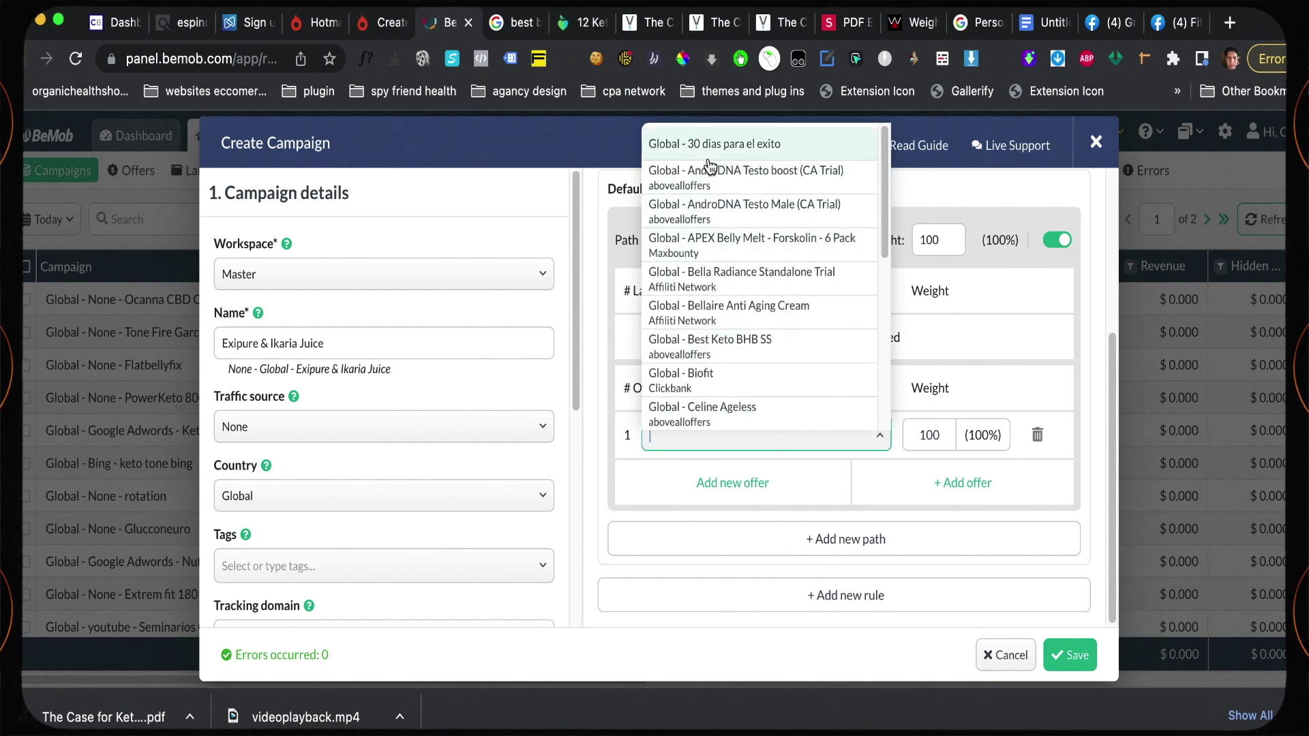
pyautogui.scroll(-5, 717, 315)
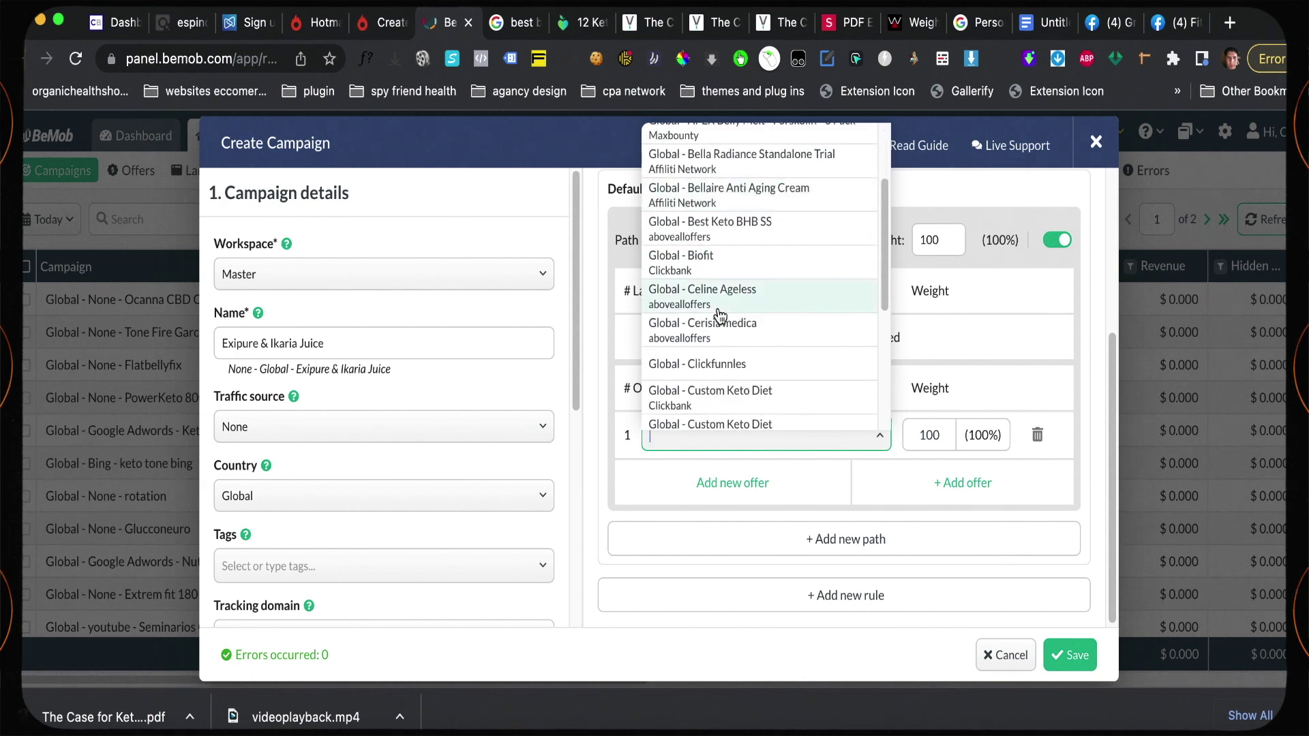
pyautogui.scroll(-15, 720, 316)
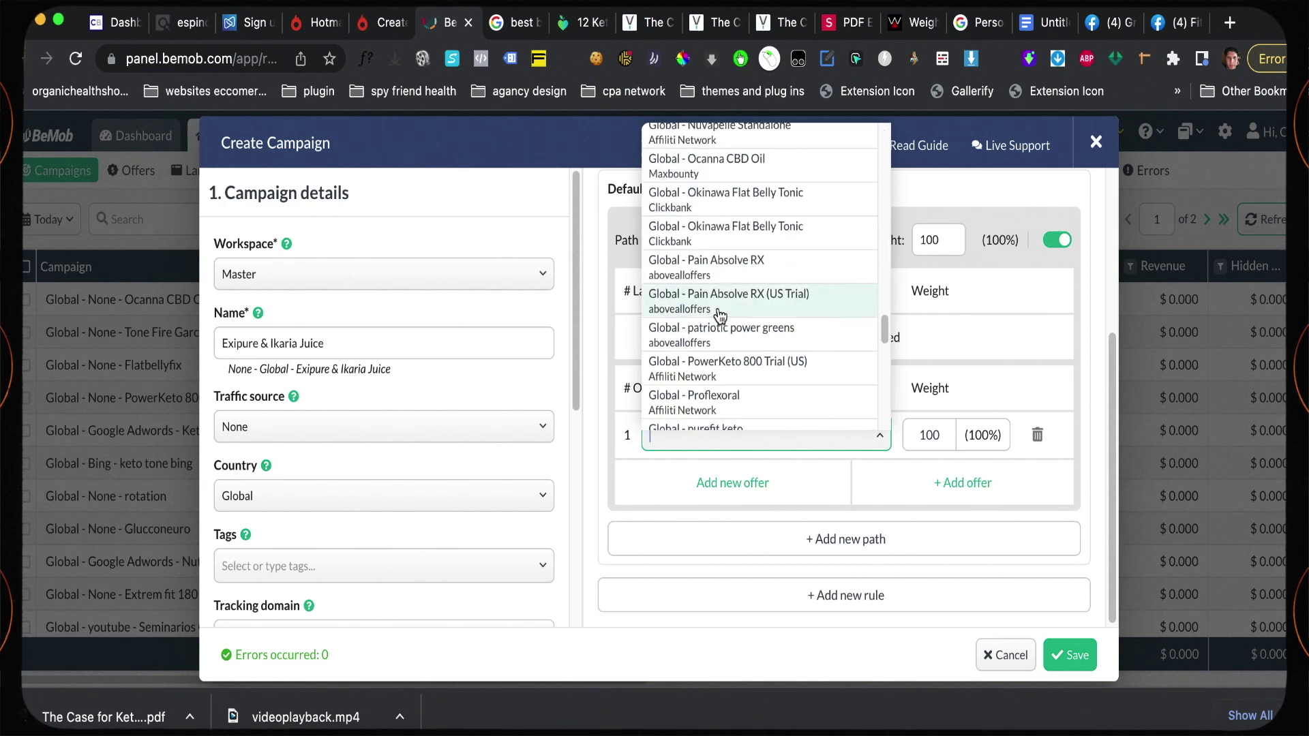
pyautogui.scroll(20, 718, 316)
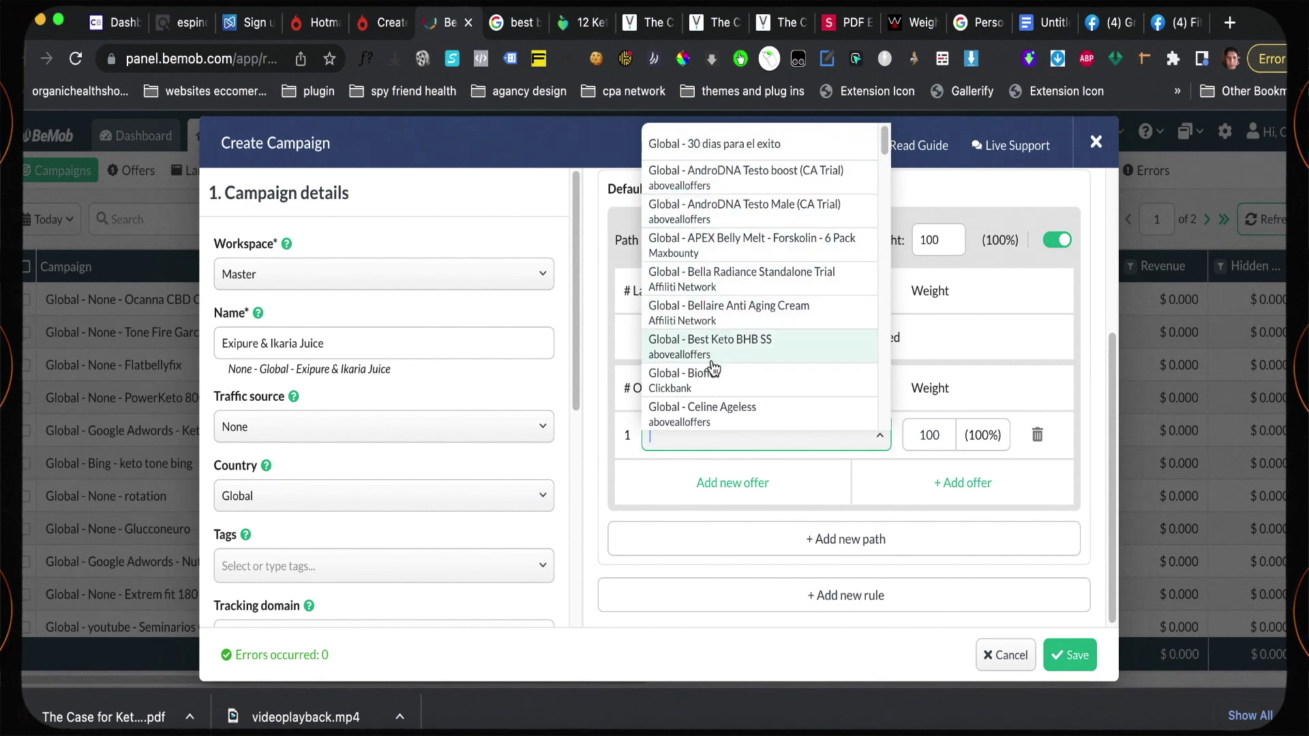
pyautogui.scroll(-1, 713, 368)
pyautogui.scroll(-4, 713, 368)
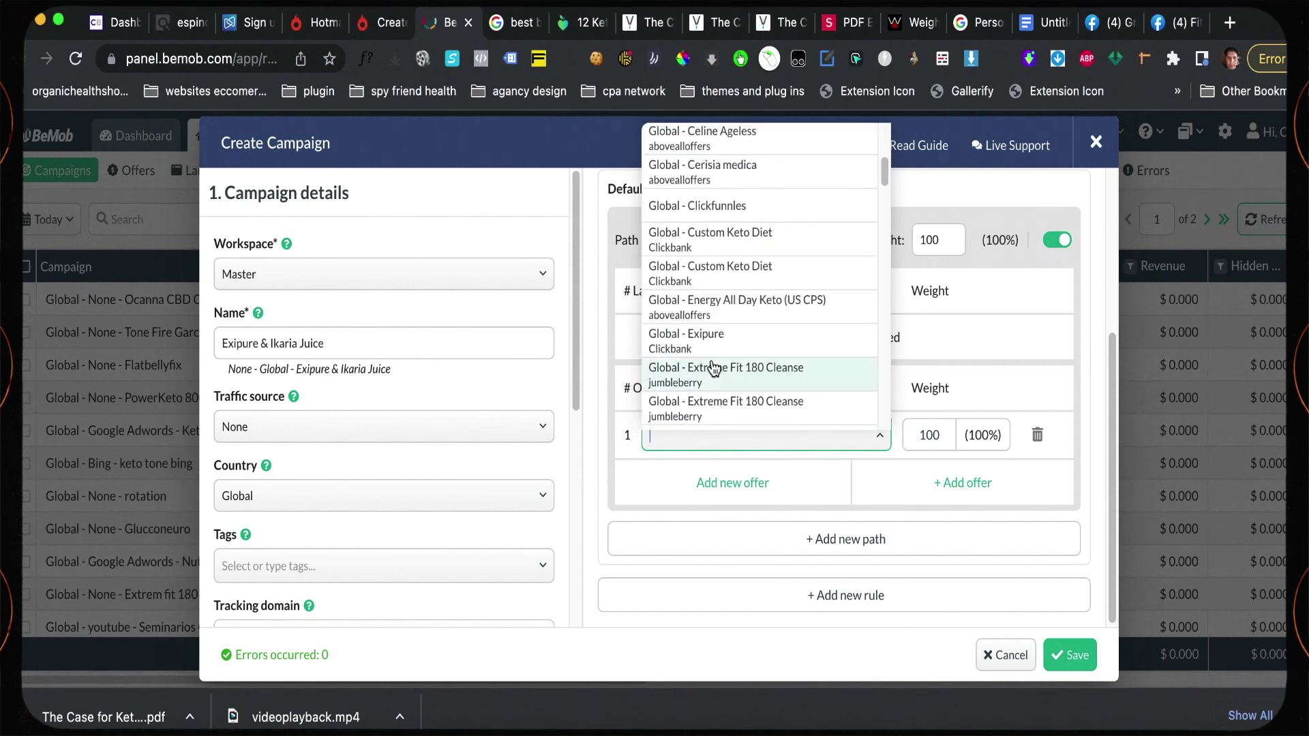
pyautogui.click(716, 273)
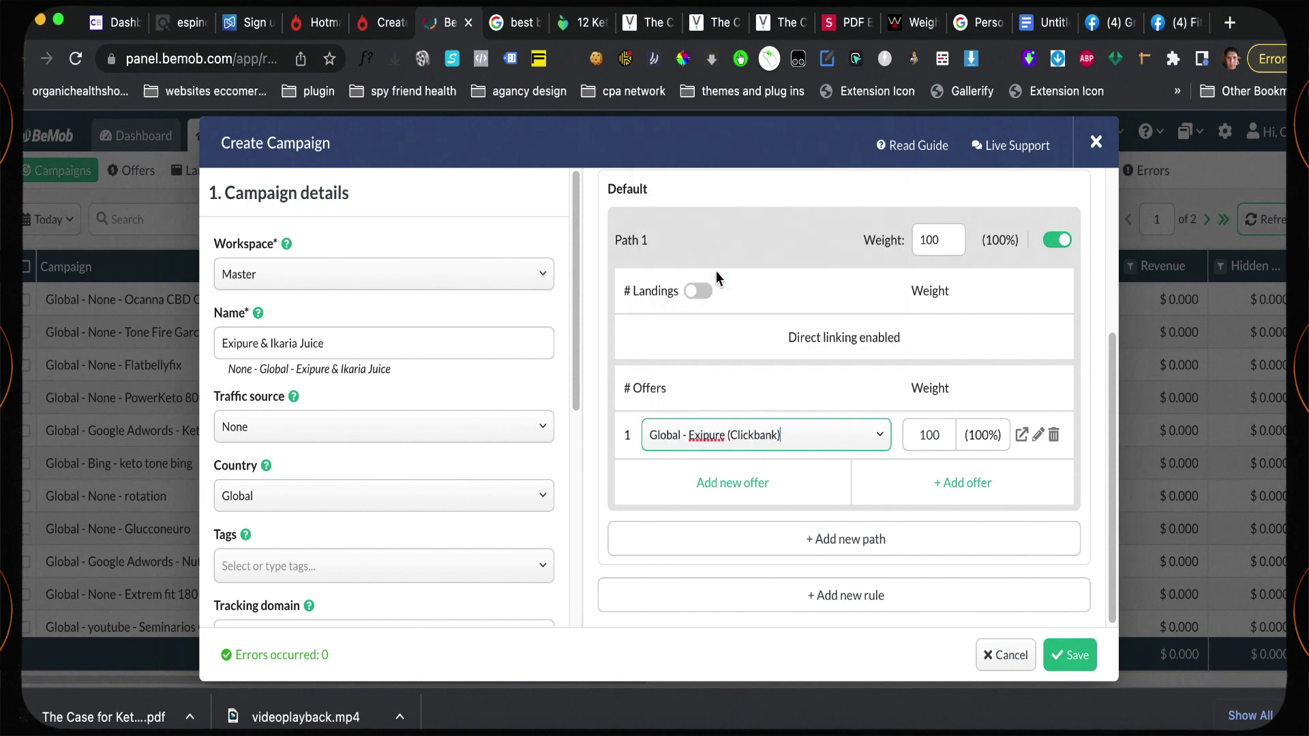
# Add Global - Ikaria Juice (Clickbank) as the second existing offer in Path 1 and save the campaign
pyautogui.click(958, 485)
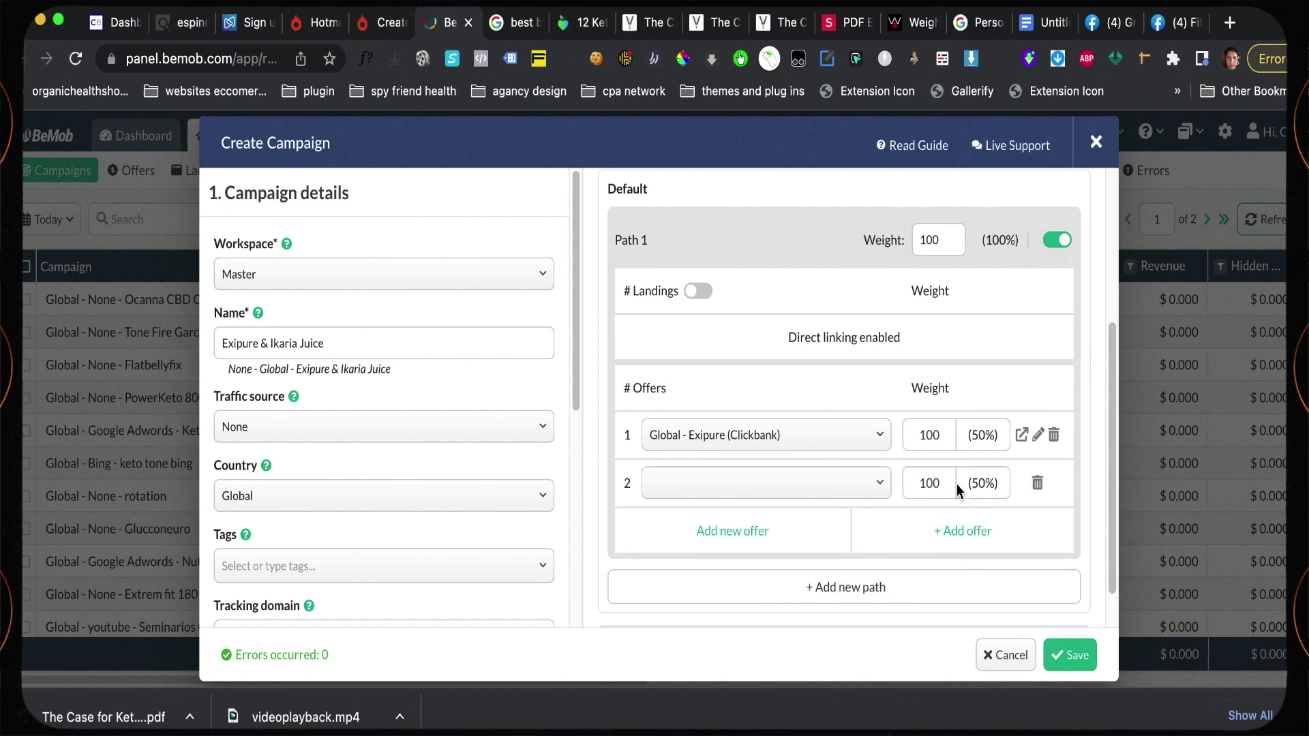
pyautogui.click(778, 488)
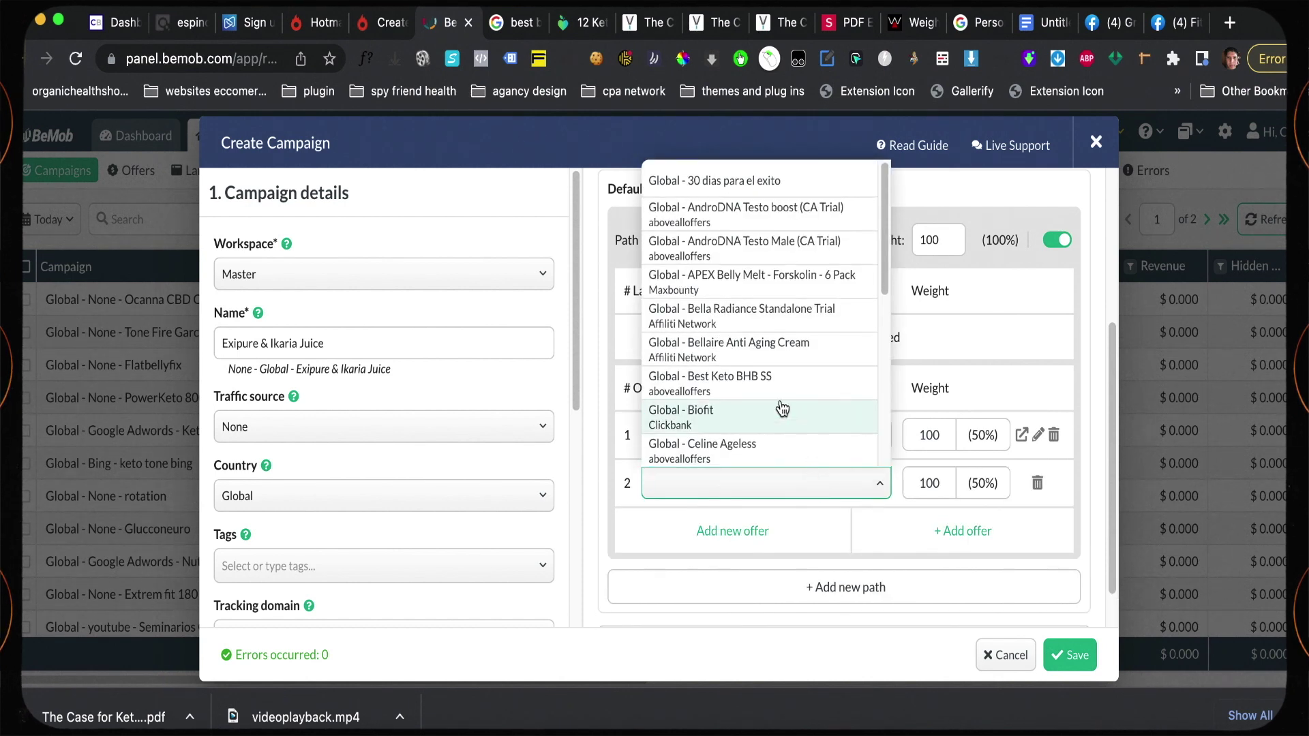
pyautogui.scroll(-5, 782, 408)
pyautogui.scroll(-6, 782, 408)
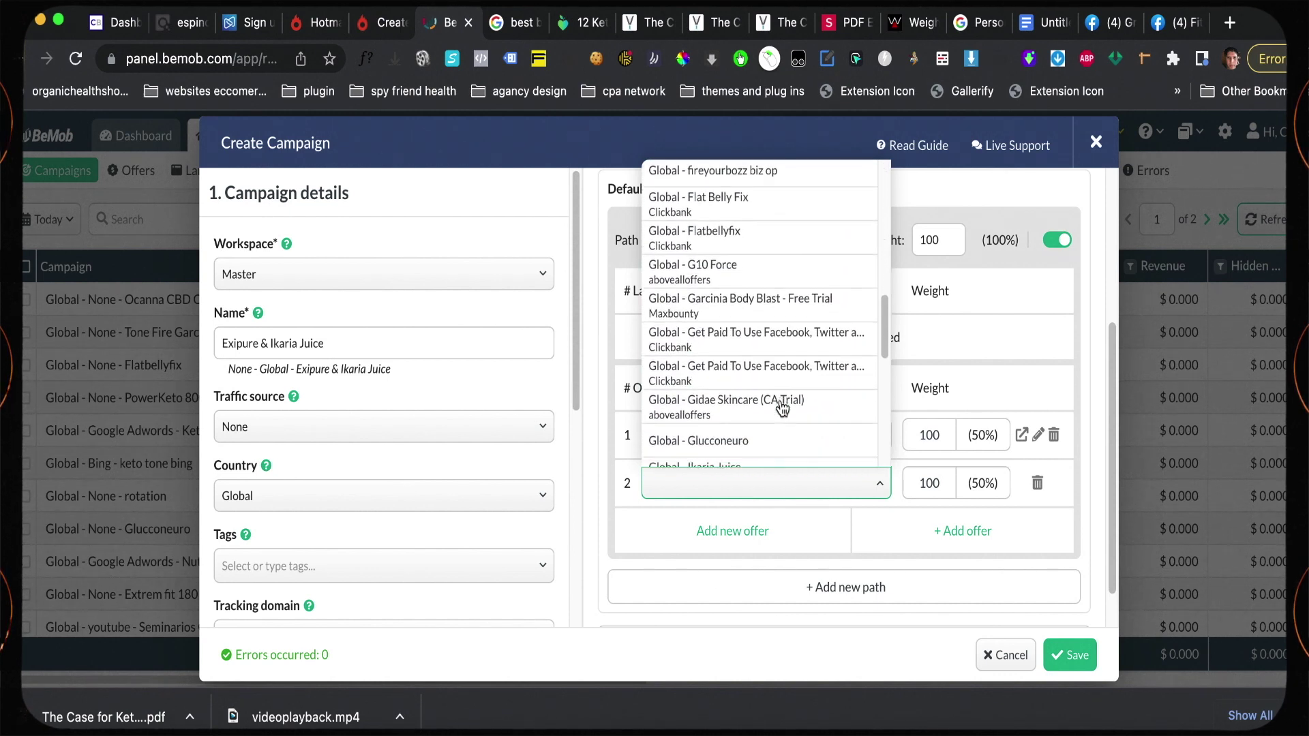
pyautogui.scroll(-4, 782, 408)
pyautogui.click(722, 300)
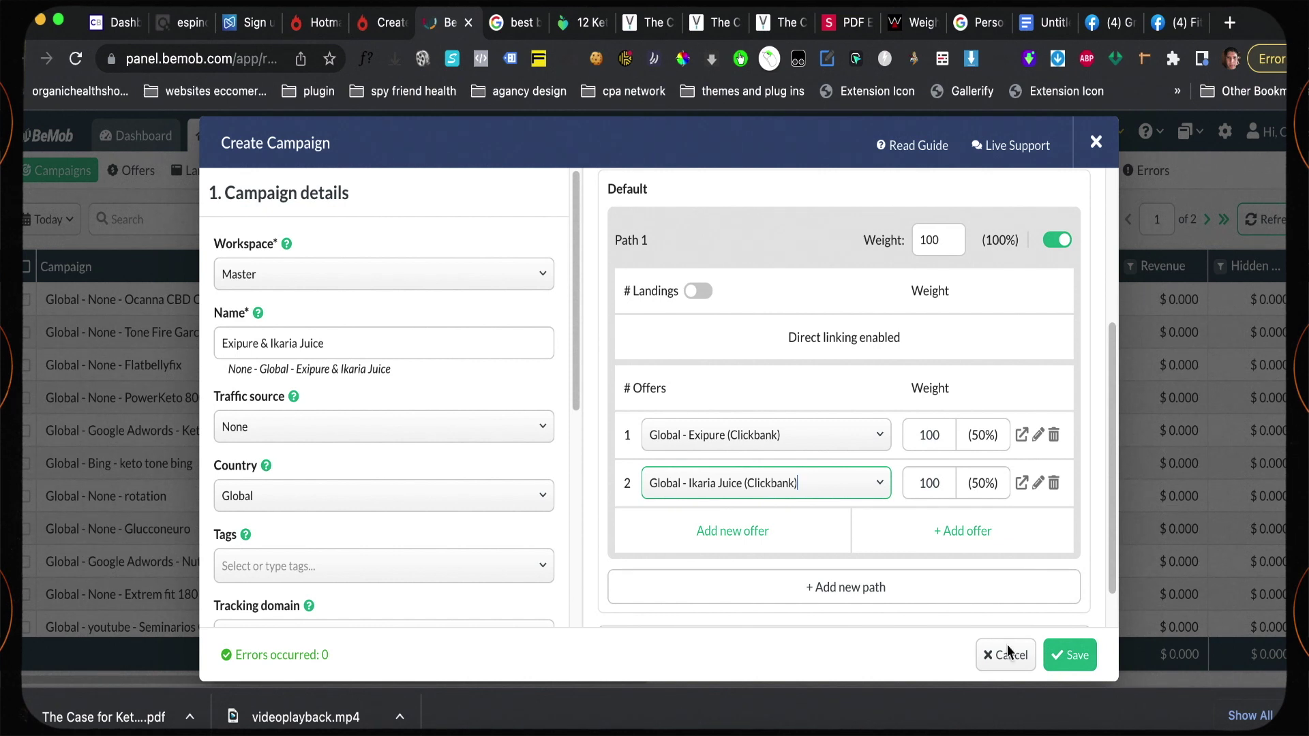
pyautogui.click(1075, 662)
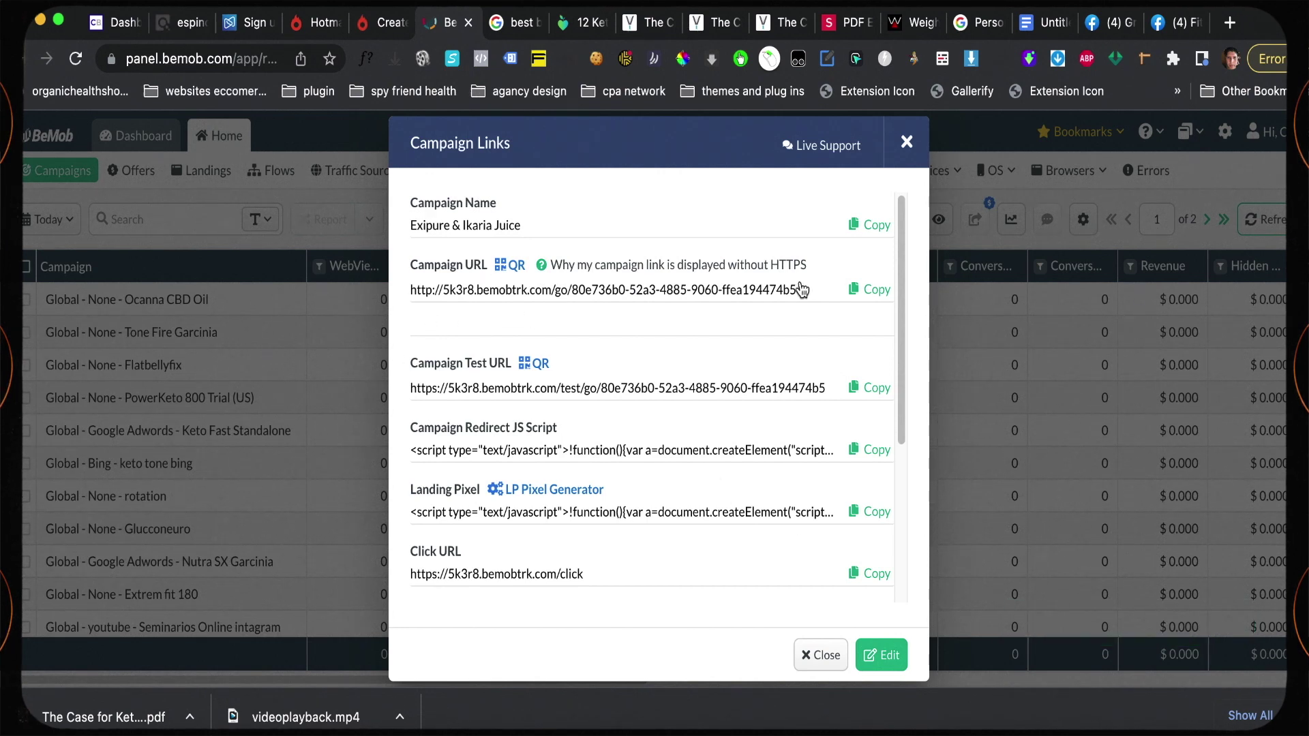
# Copy the new campaign's URL and paste it into the Untitled 205 note under a "Campaign url" heading
pyautogui.click(877, 289)
pyautogui.press('super+c')
pyautogui.click(1231, 733)
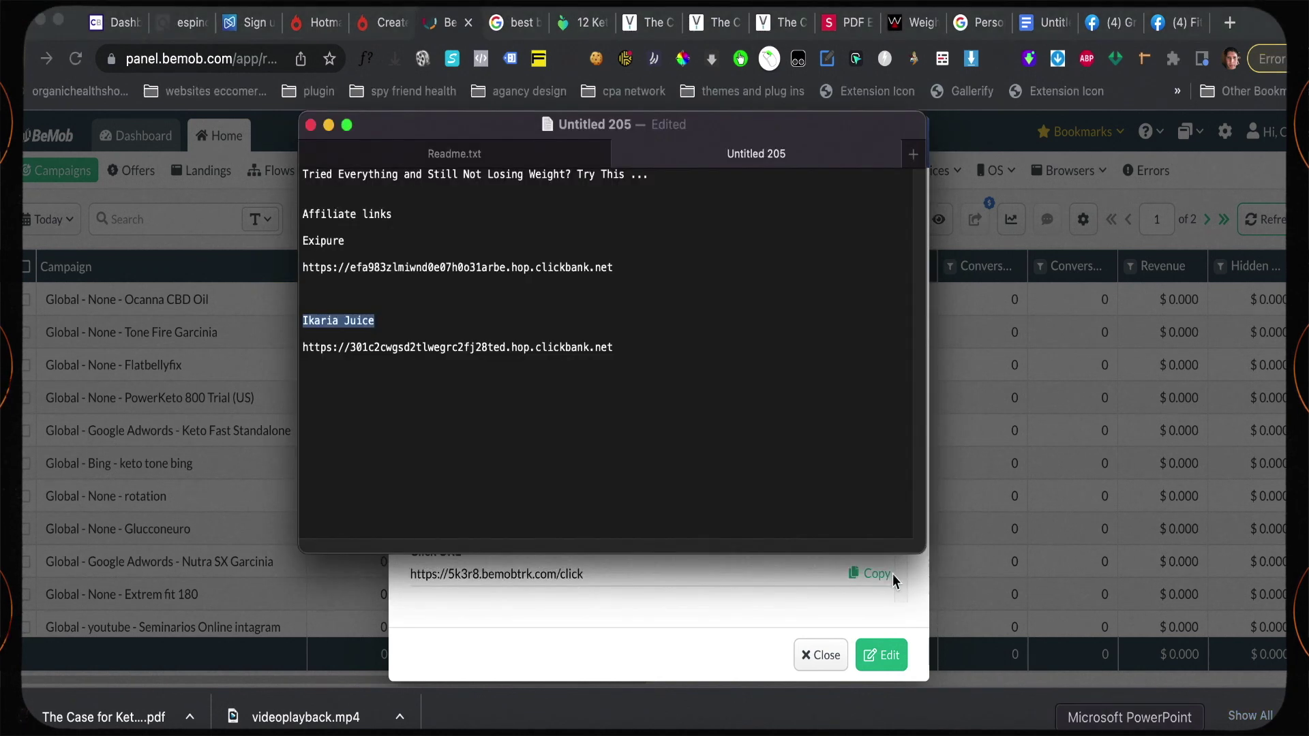
pyautogui.click(682, 363)
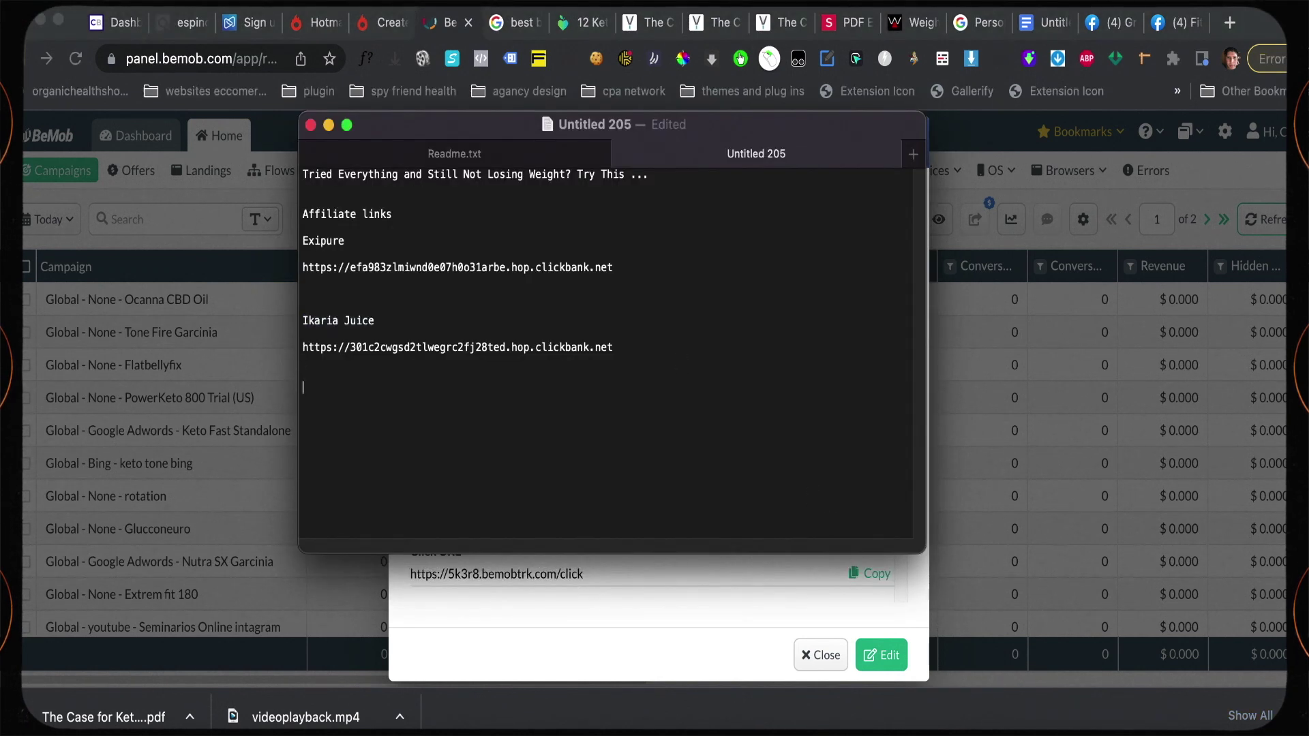
pyautogui.write('campaing url')
pyautogui.press('Return')
pyautogui.press('Return')
pyautogui.press('super+v')
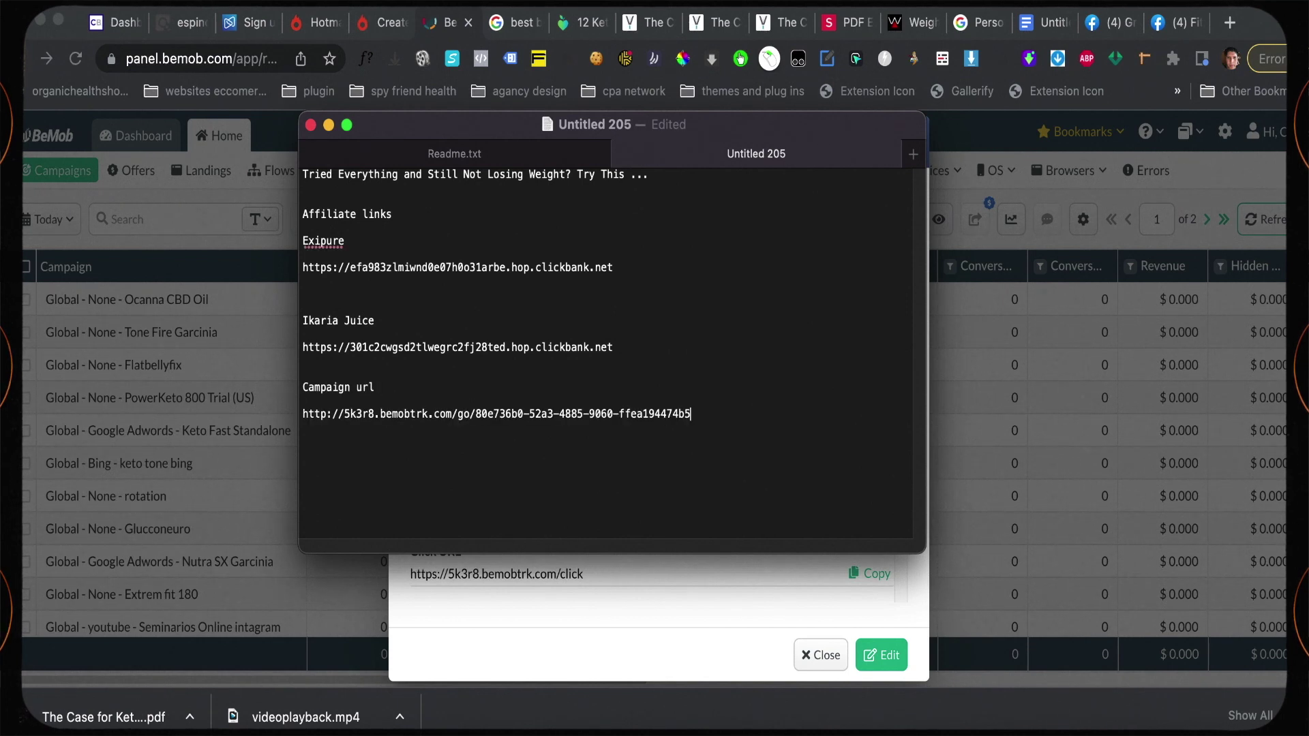
# Copy the campaign URL from the note and open it in a new Firefox private window
pyautogui.tripleClick(703, 411)
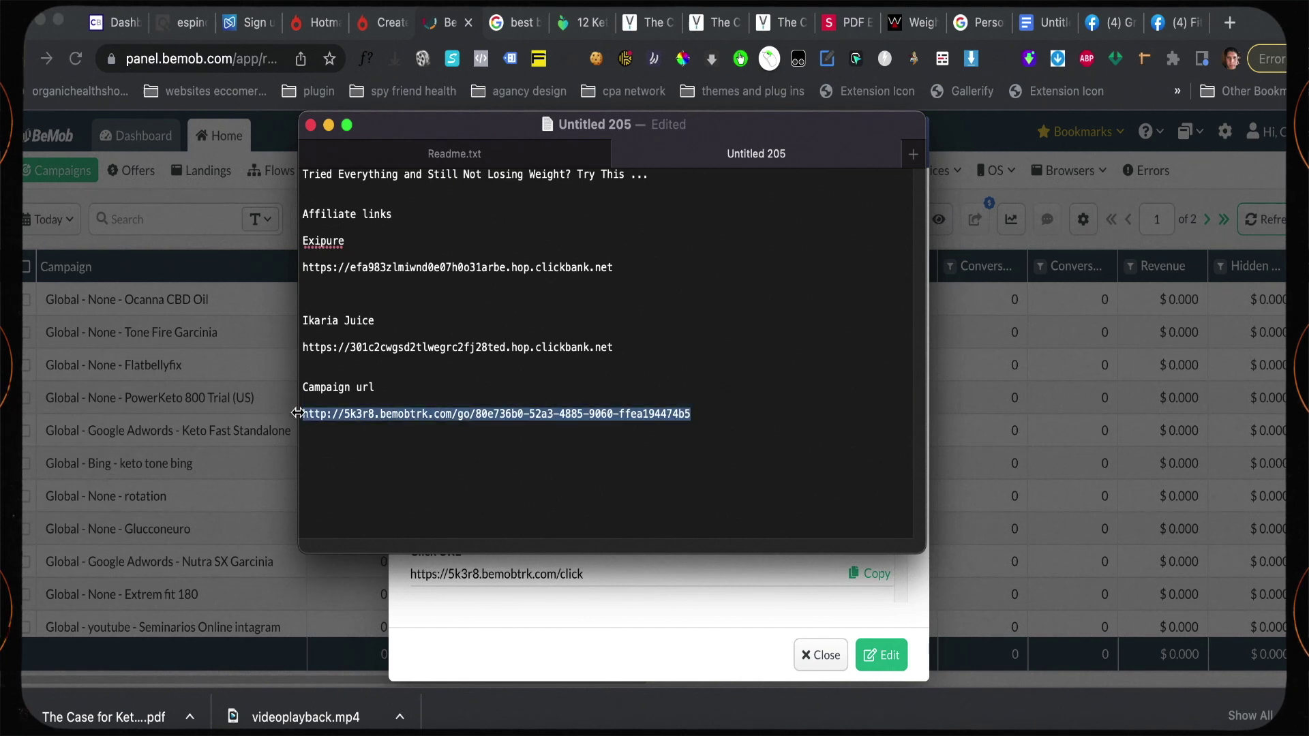
pyautogui.rightClick(324, 417)
pyautogui.click(348, 497)
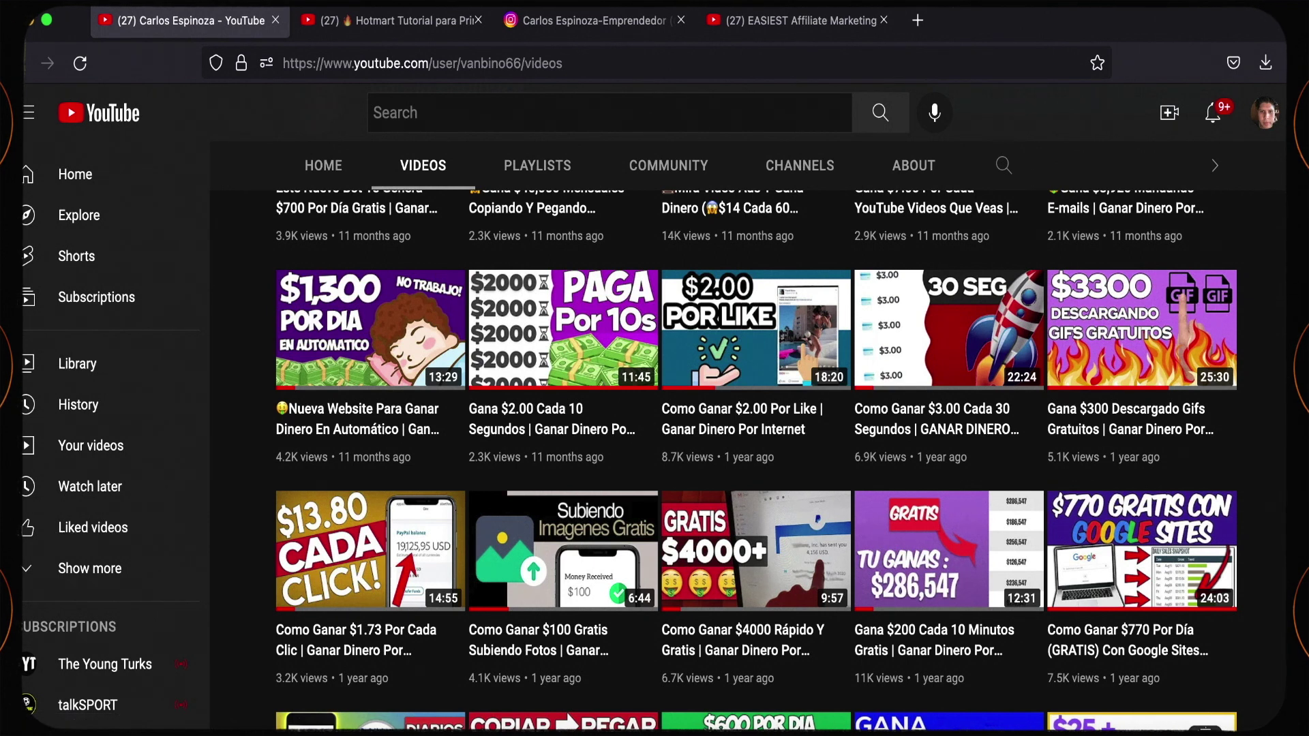
pyautogui.press('super+shift+p')
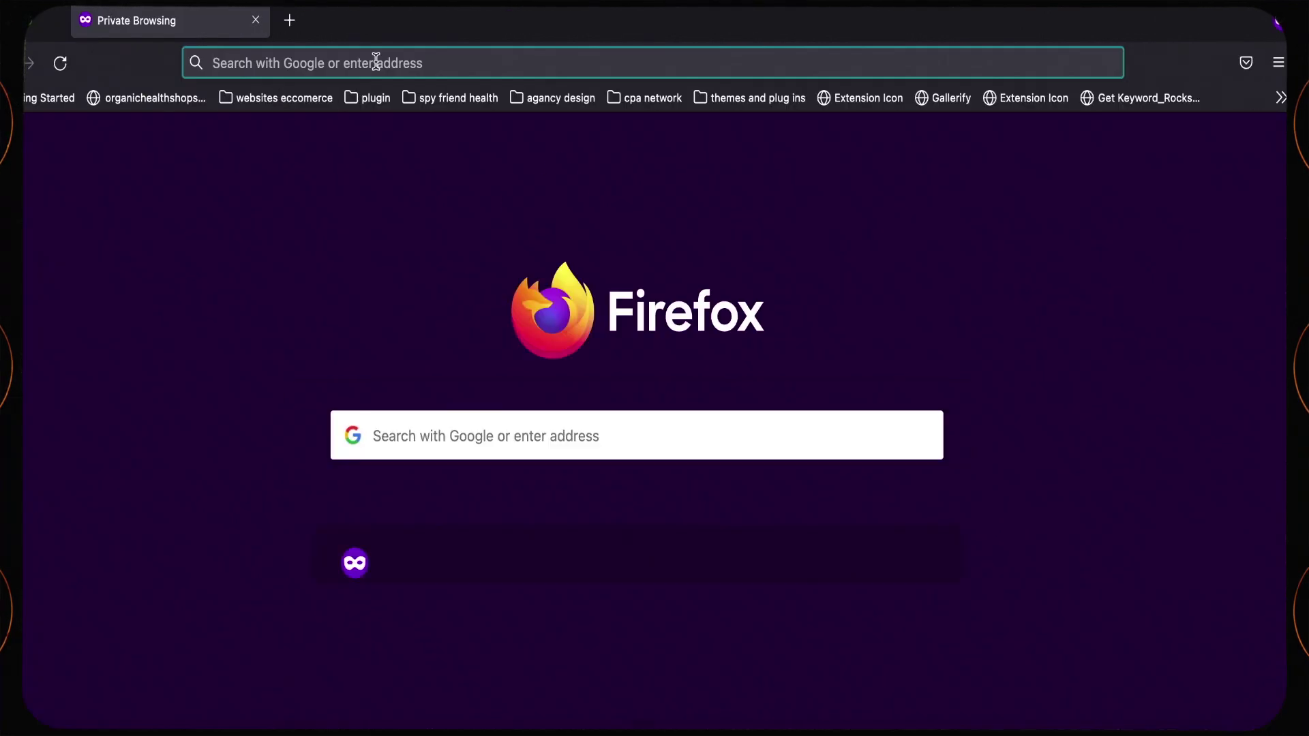
pyautogui.click(301, 57)
pyautogui.press('super+v')
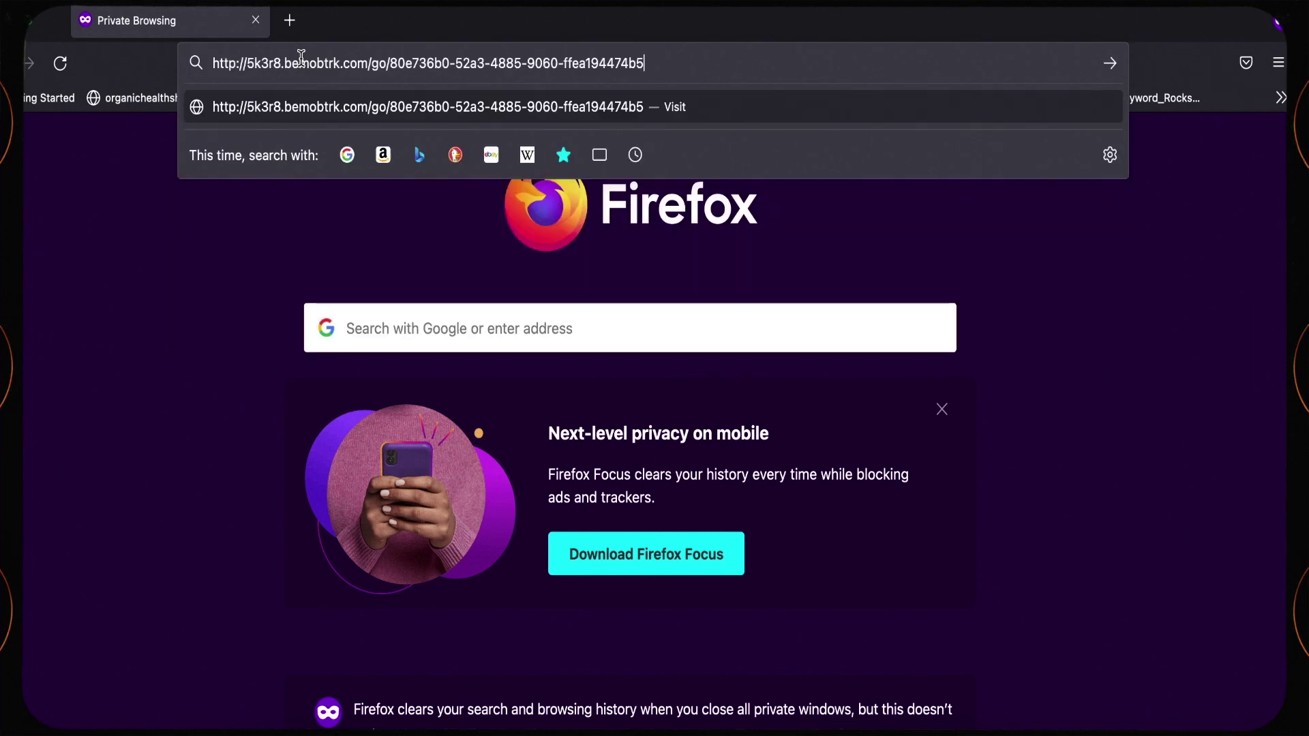
pyautogui.press('Return')
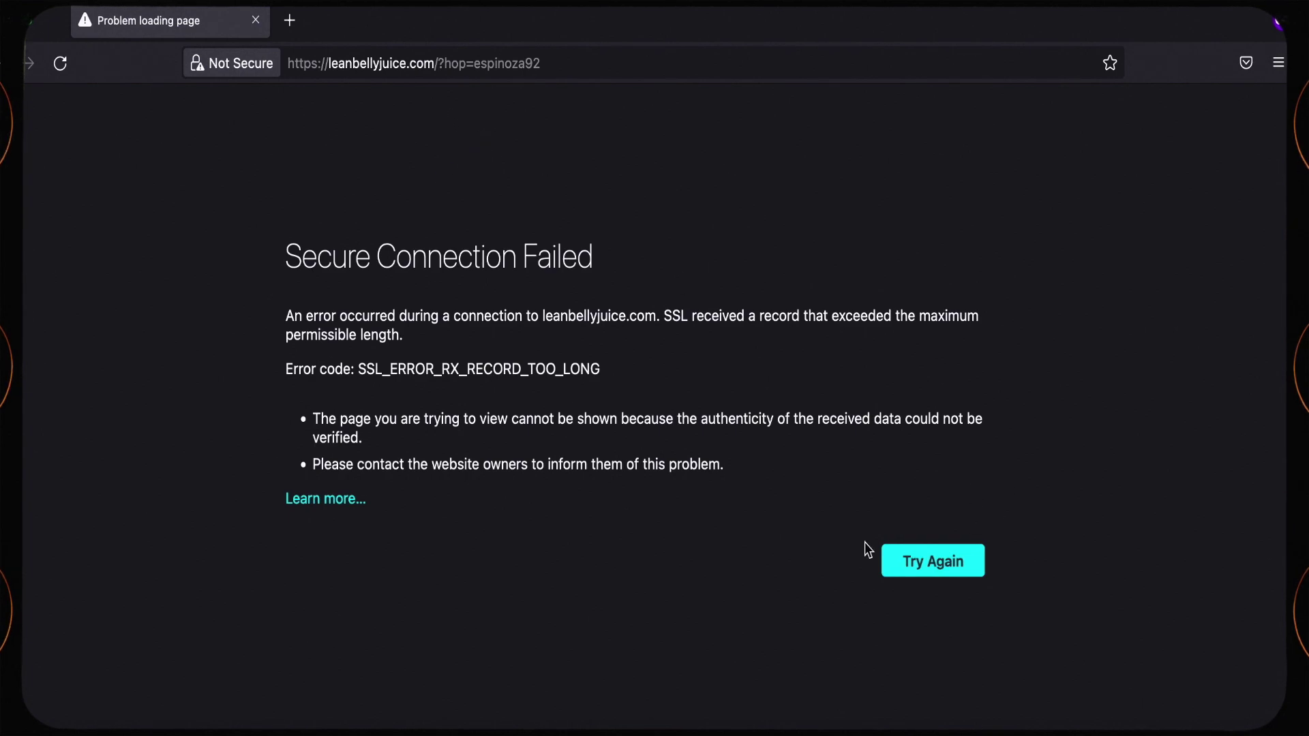
# Load the campaign URL again in two more private tabs to test the offer rotation
pyautogui.click(358, 508)
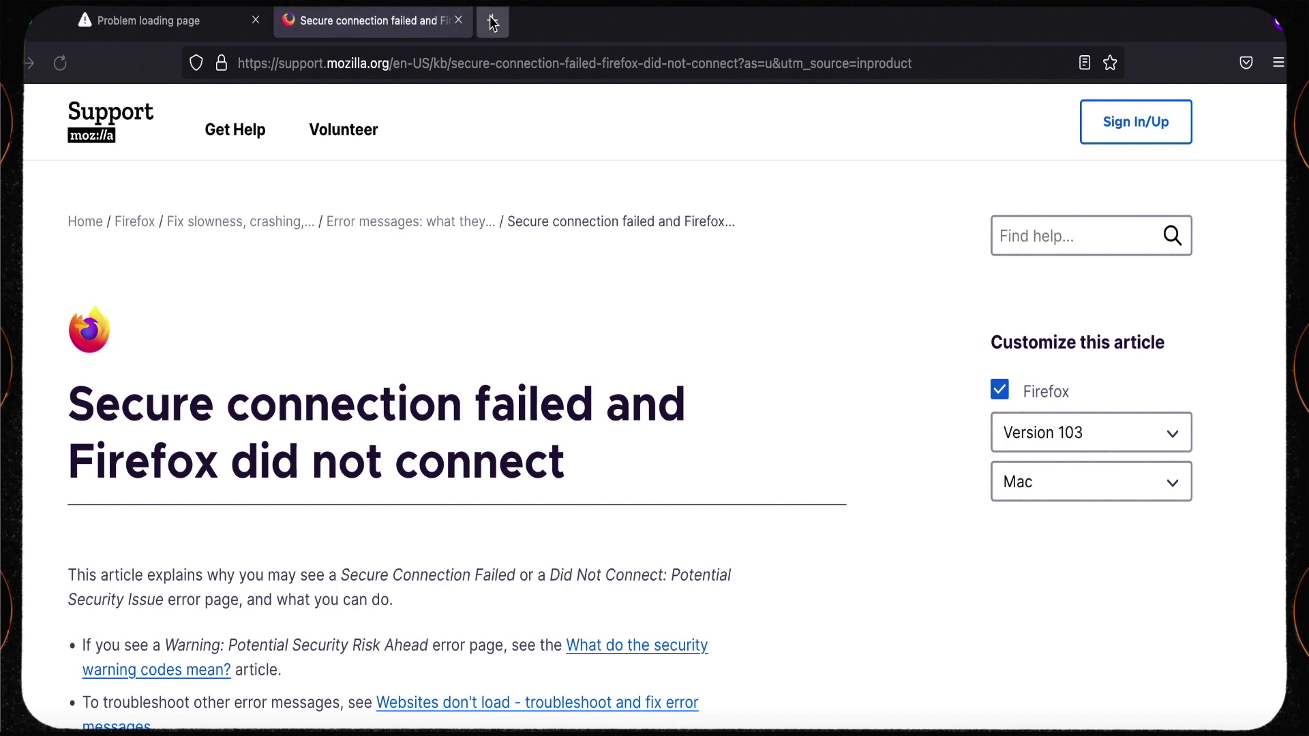
pyautogui.click(492, 22)
pyautogui.press('super+v')
pyautogui.press('Return')
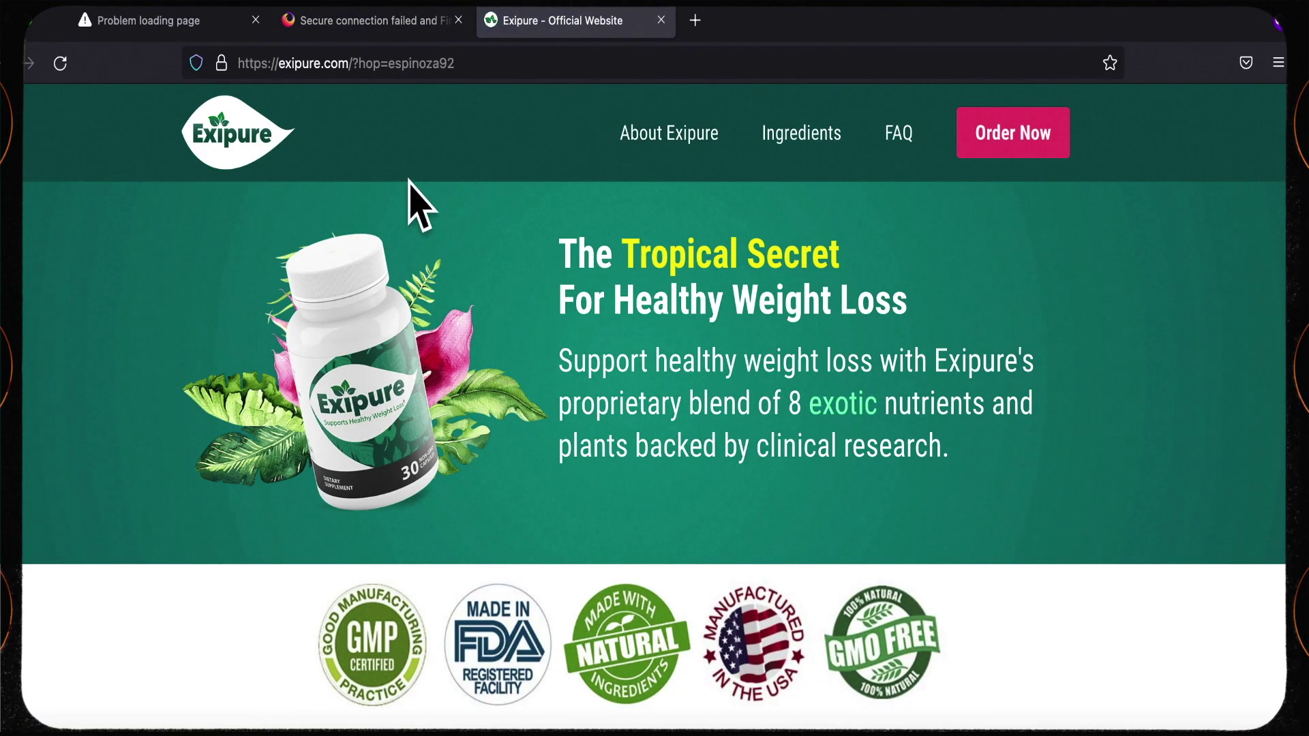
pyautogui.click(702, 29)
pyautogui.press('super+v')
pyautogui.press('Return')
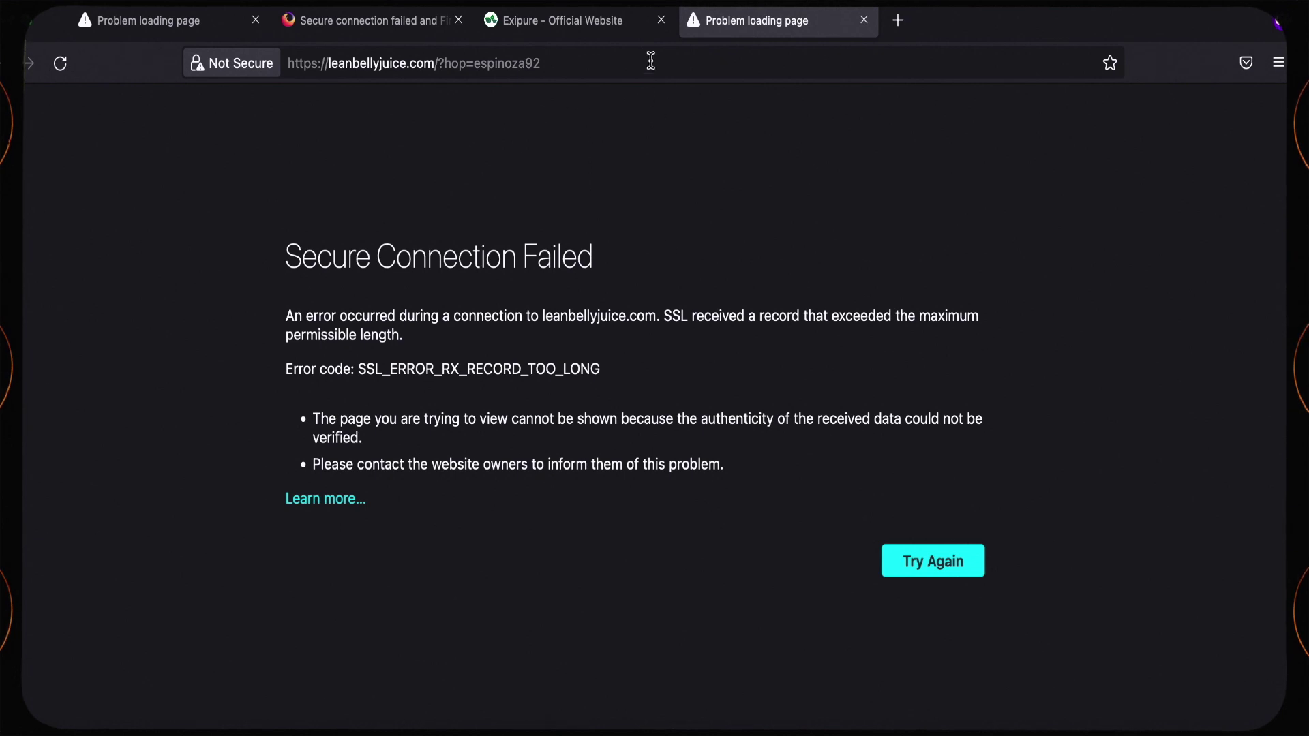
pyautogui.click(351, 501)
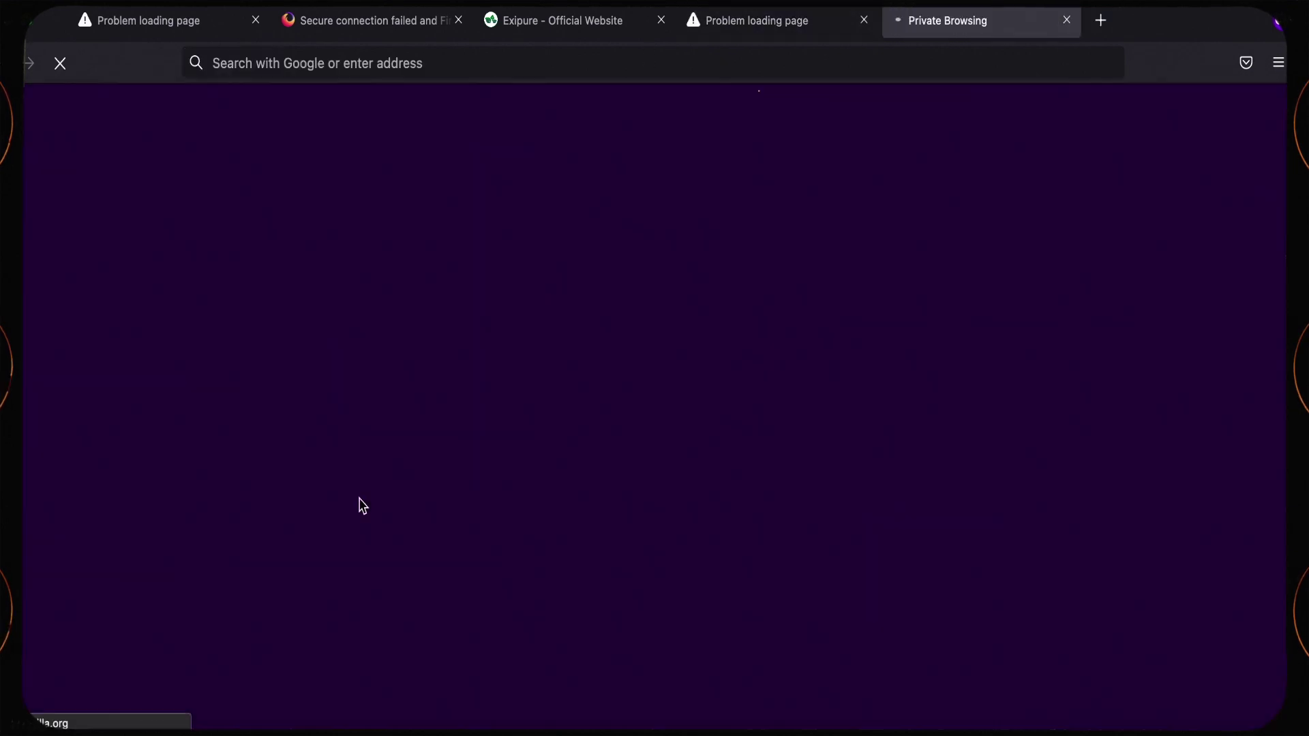
pyautogui.click(1067, 20)
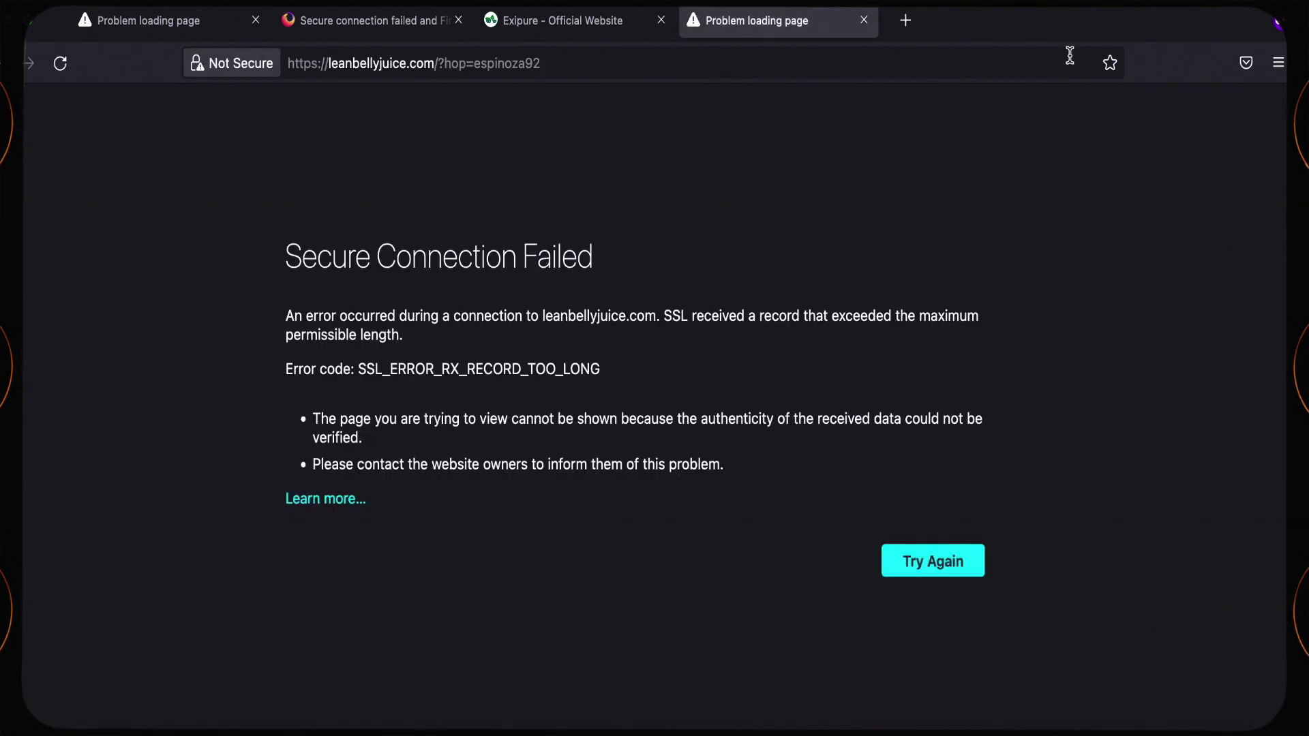
# Test the Ikaria Juice HopLink directly by copying it from the note into a new private tab, and close that tab
pyautogui.click(1154, 733)
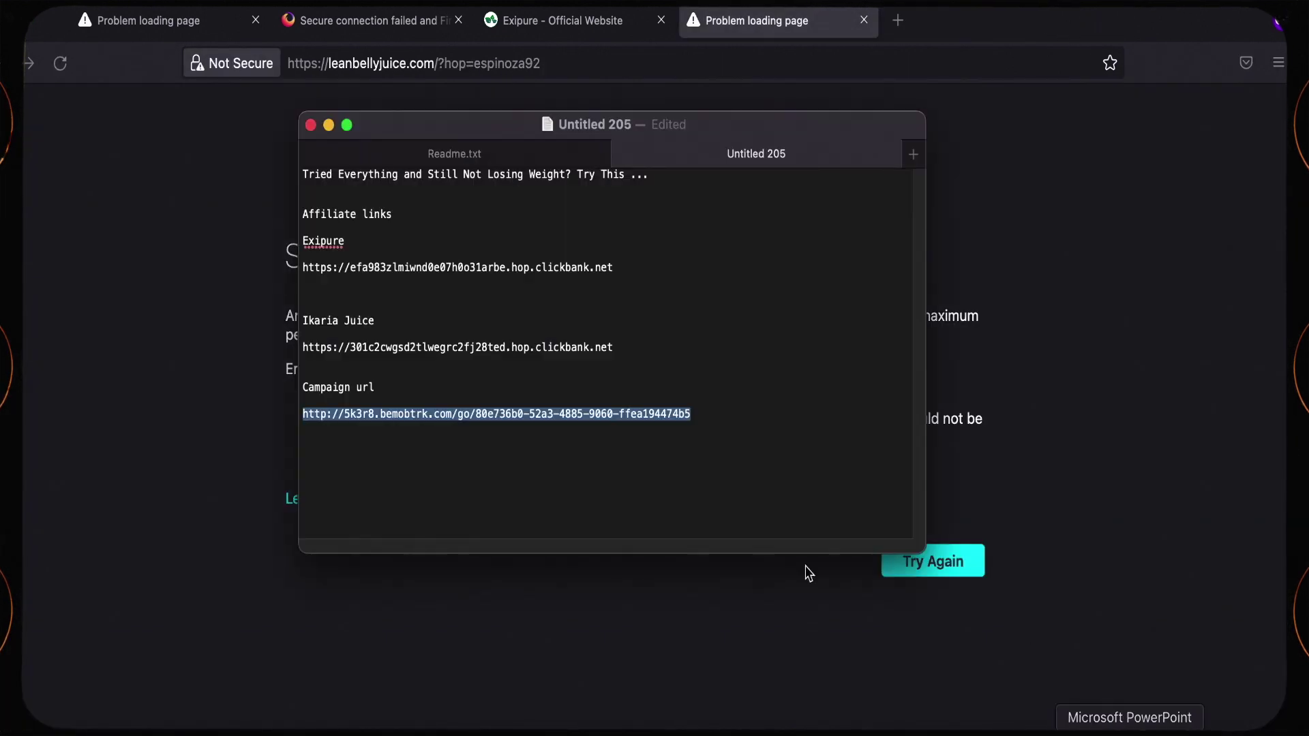
pyautogui.click(467, 431)
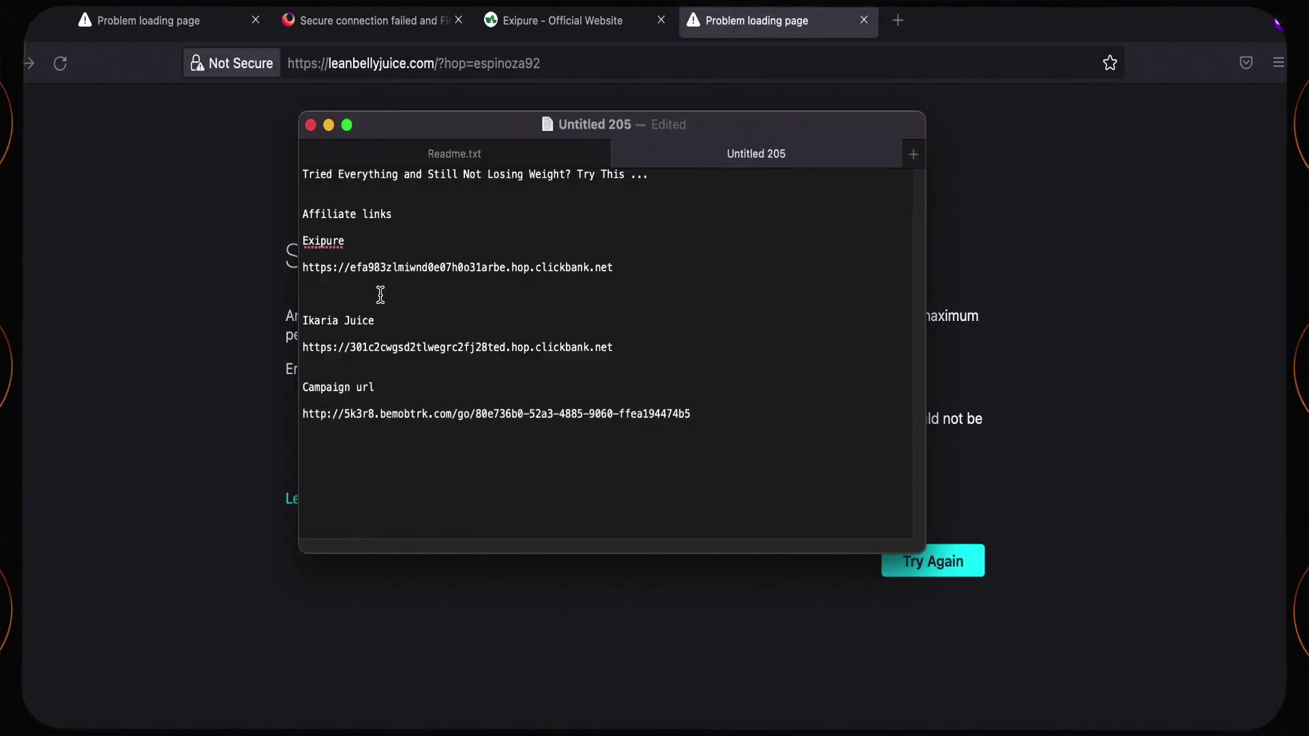
pyautogui.moveTo(616, 347); pyautogui.dragTo(303, 348)
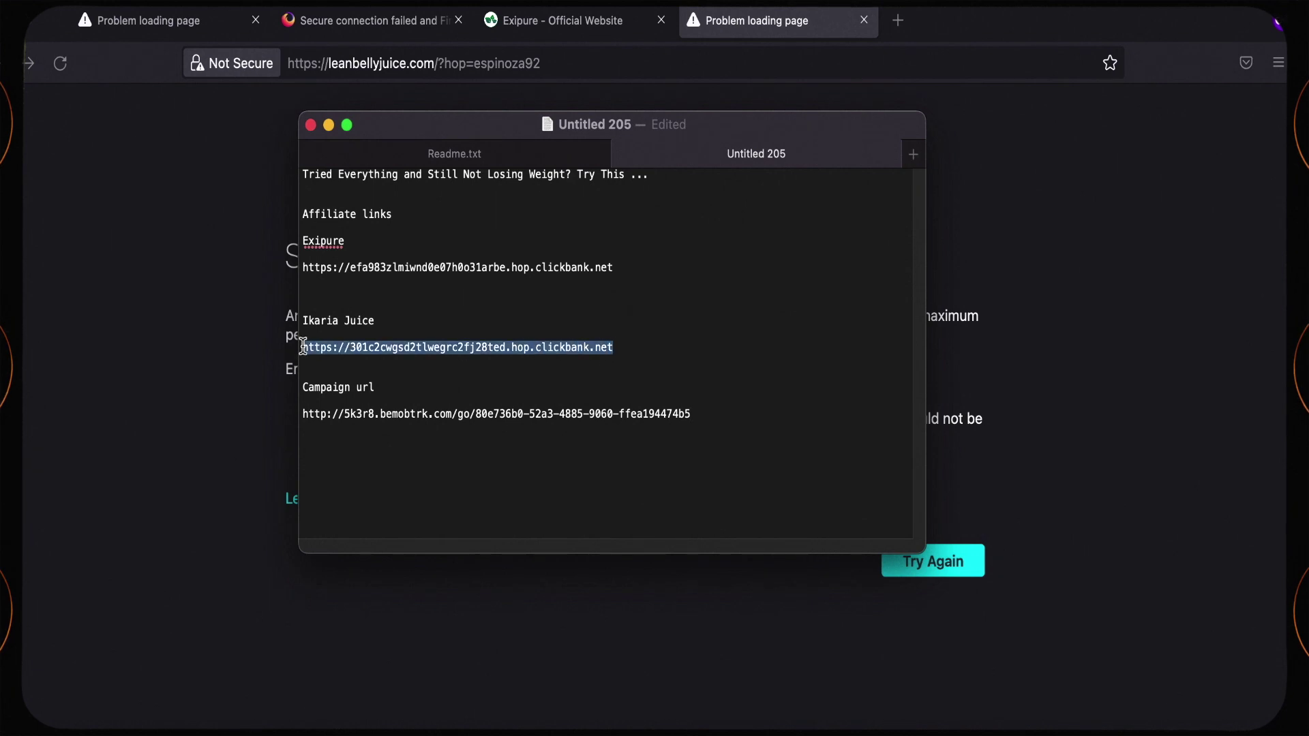
pyautogui.rightClick(352, 354)
pyautogui.click(374, 476)
pyautogui.click(898, 21)
pyautogui.click(898, 20)
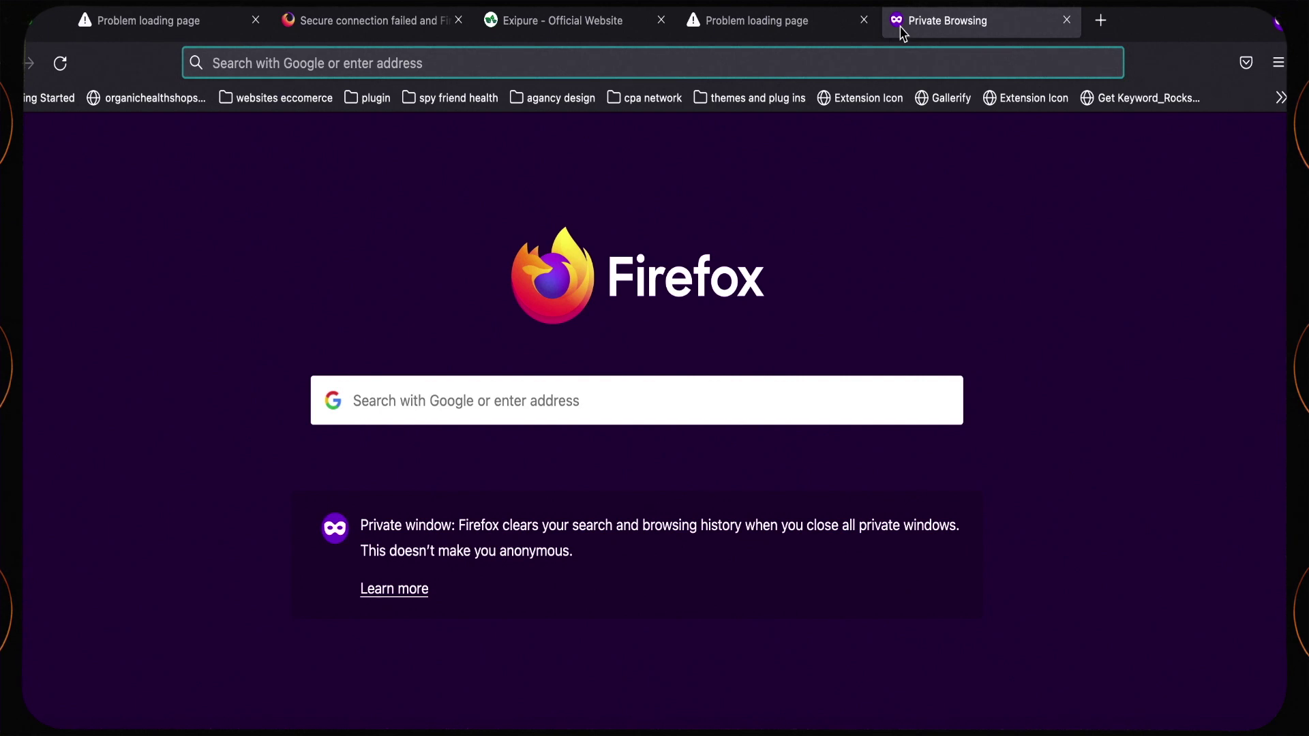
pyautogui.press('super+v')
pyautogui.write('/')
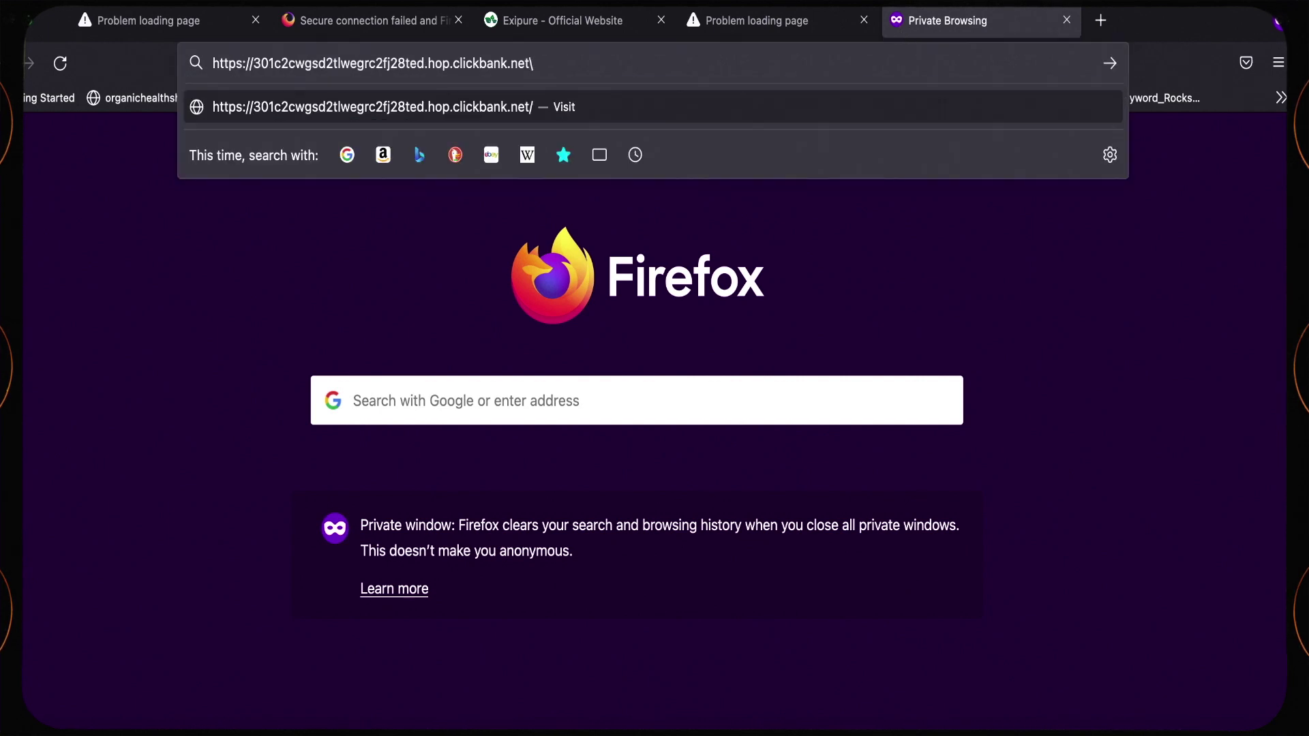
pyautogui.press('Return')
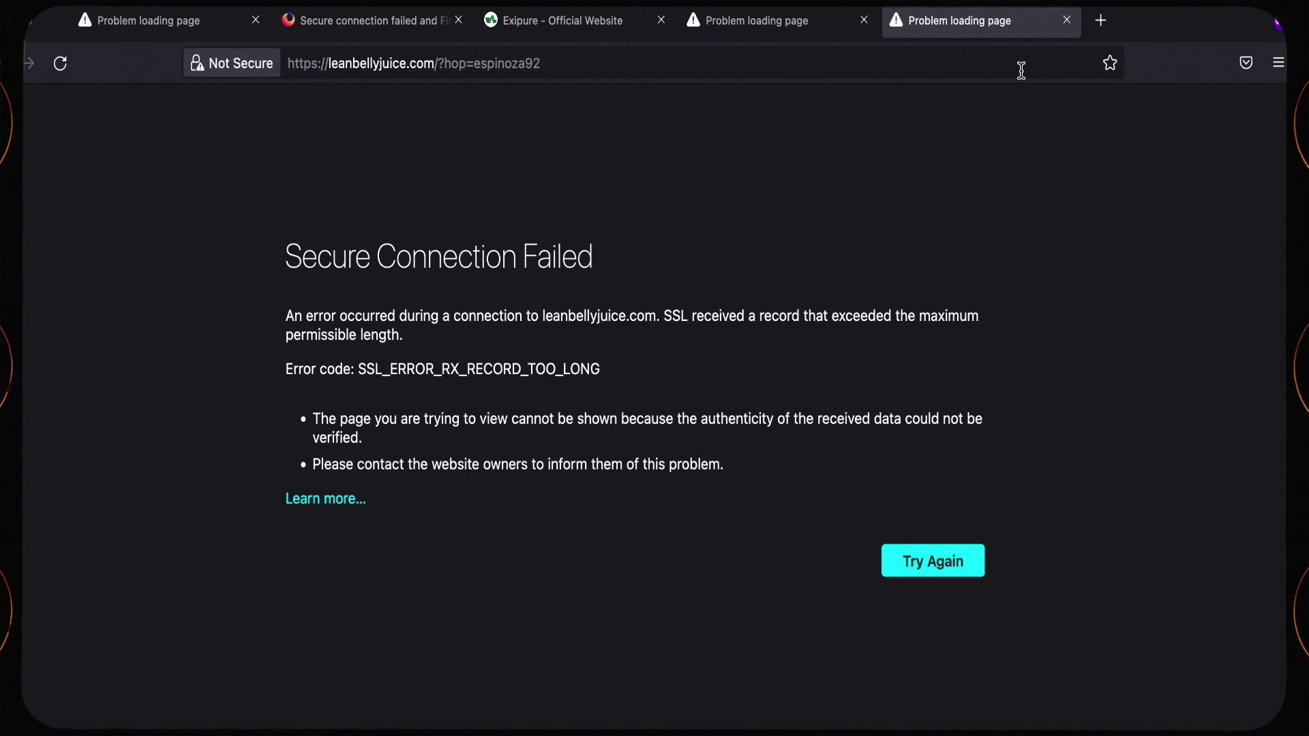
pyautogui.click(1067, 21)
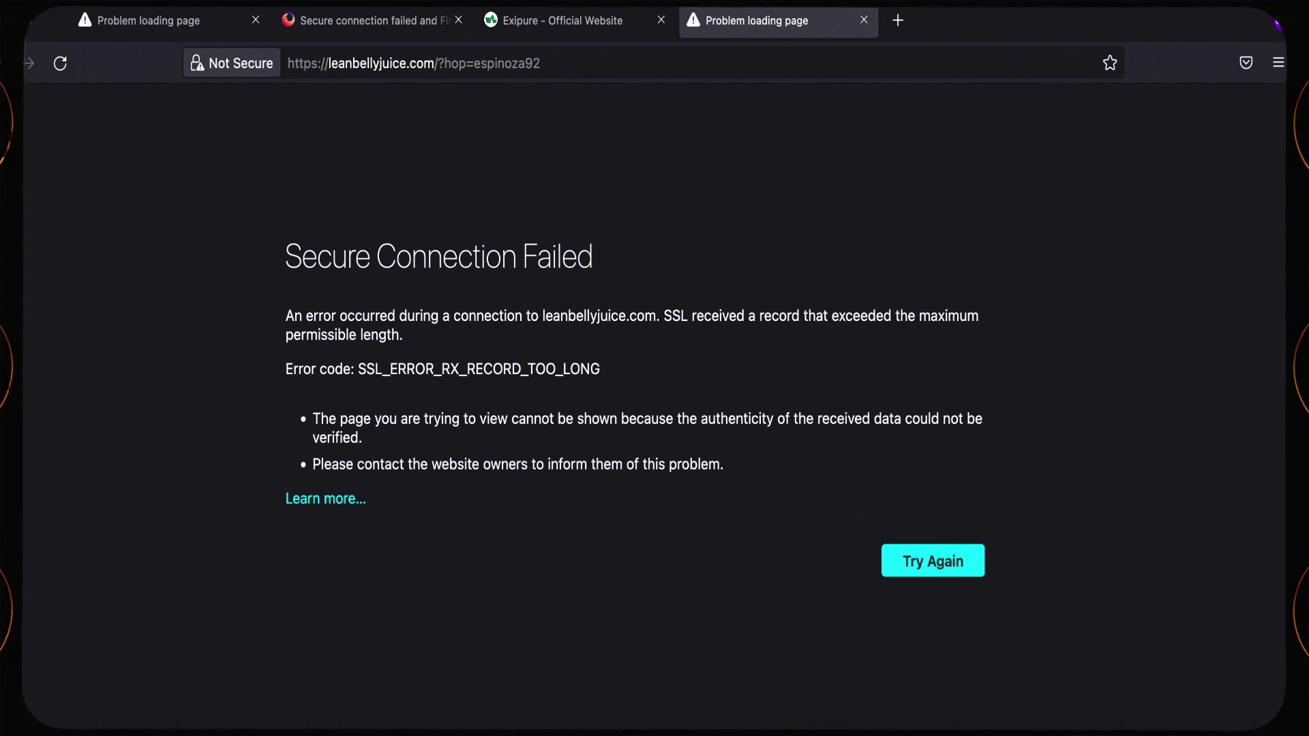
# Switch back to the ClickBank marketplace in Chrome and create and copy a HopLink for Tea Burn - NEW!!
pyautogui.click(358, 732)
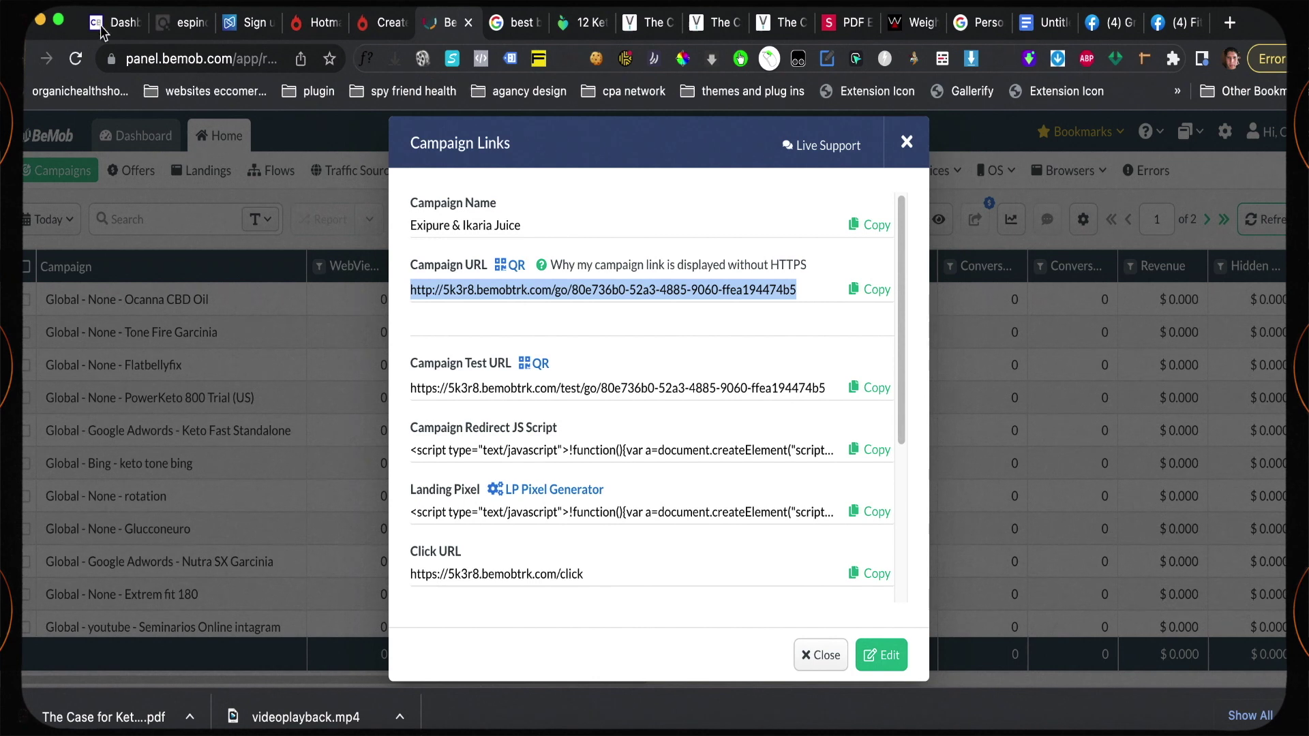
pyautogui.click(183, 27)
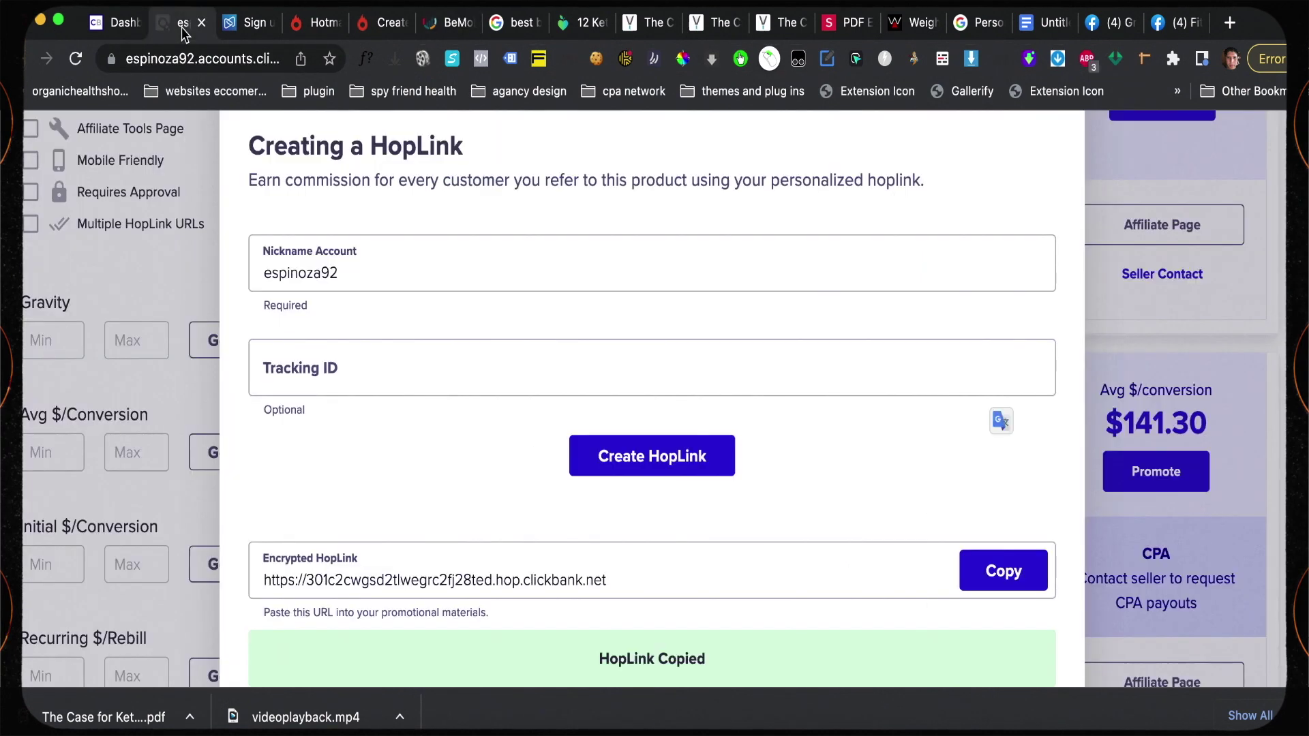
pyautogui.scroll(2, 1003, 512)
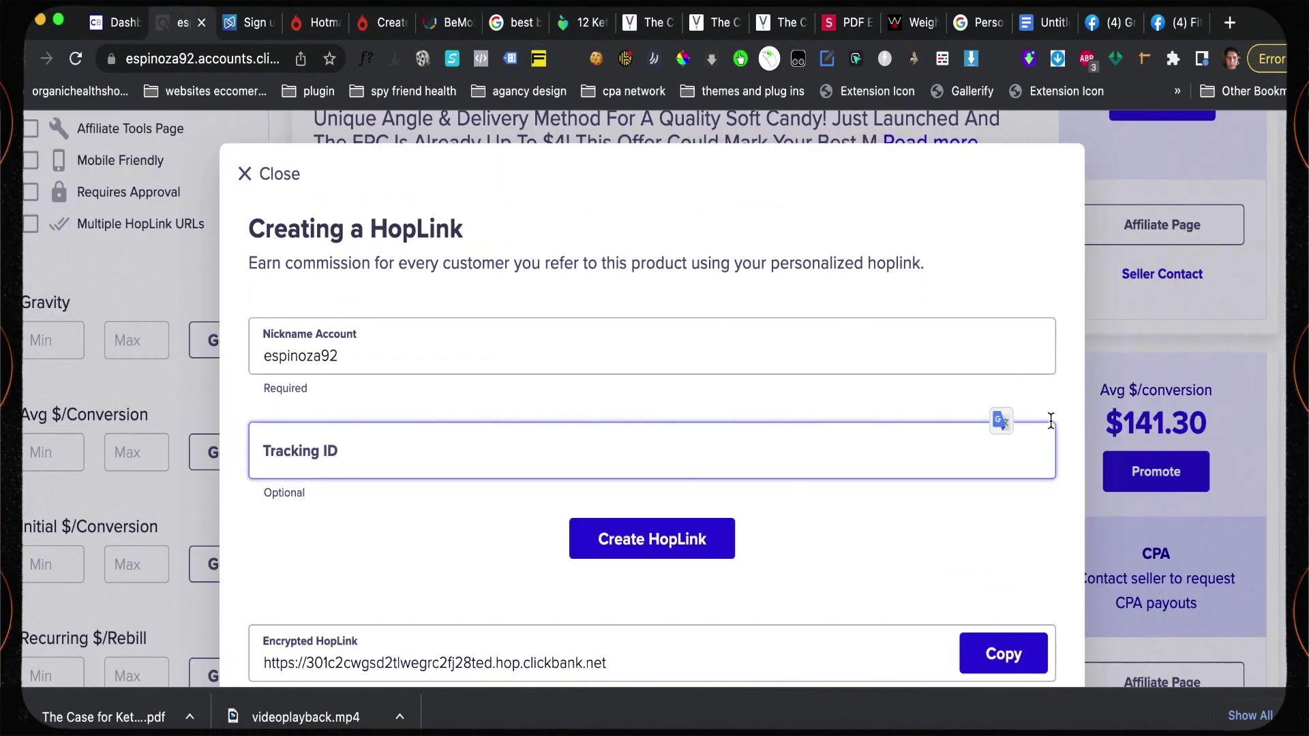
pyautogui.click(1185, 346)
pyautogui.scroll(-5, 574, 536)
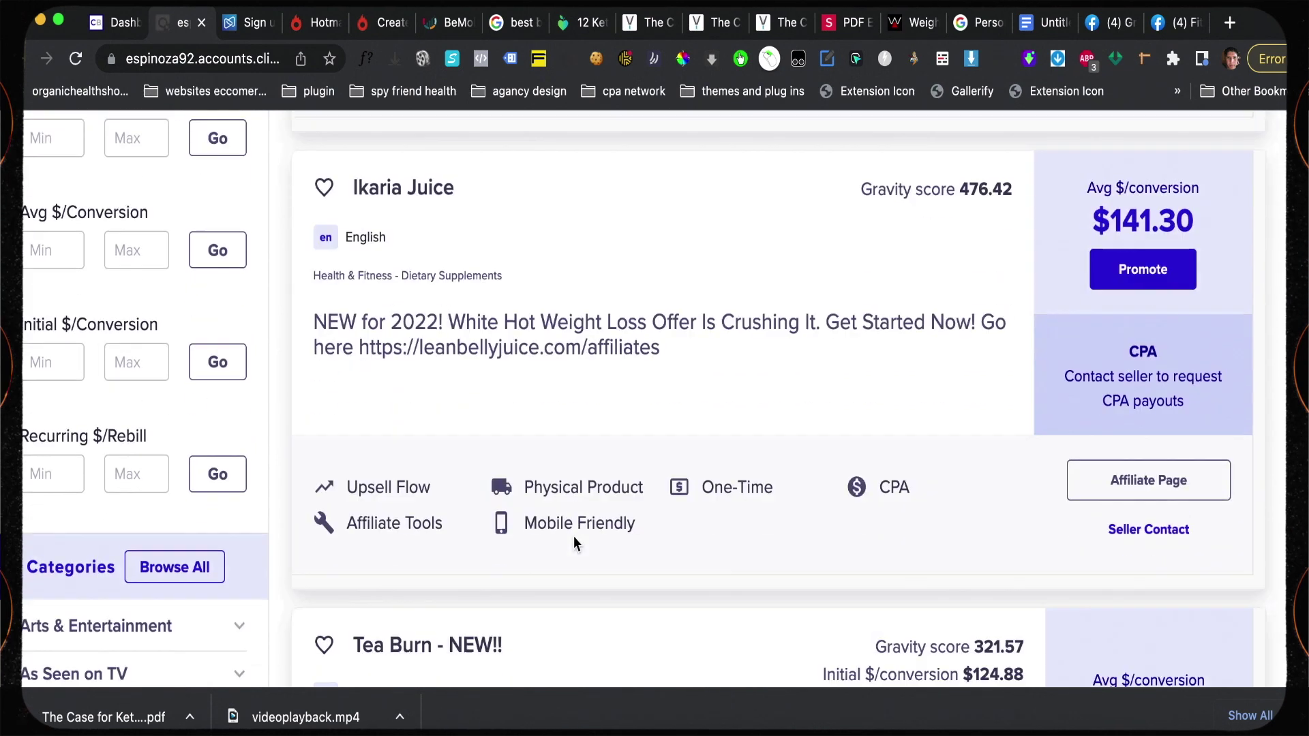
pyautogui.scroll(-1, 574, 536)
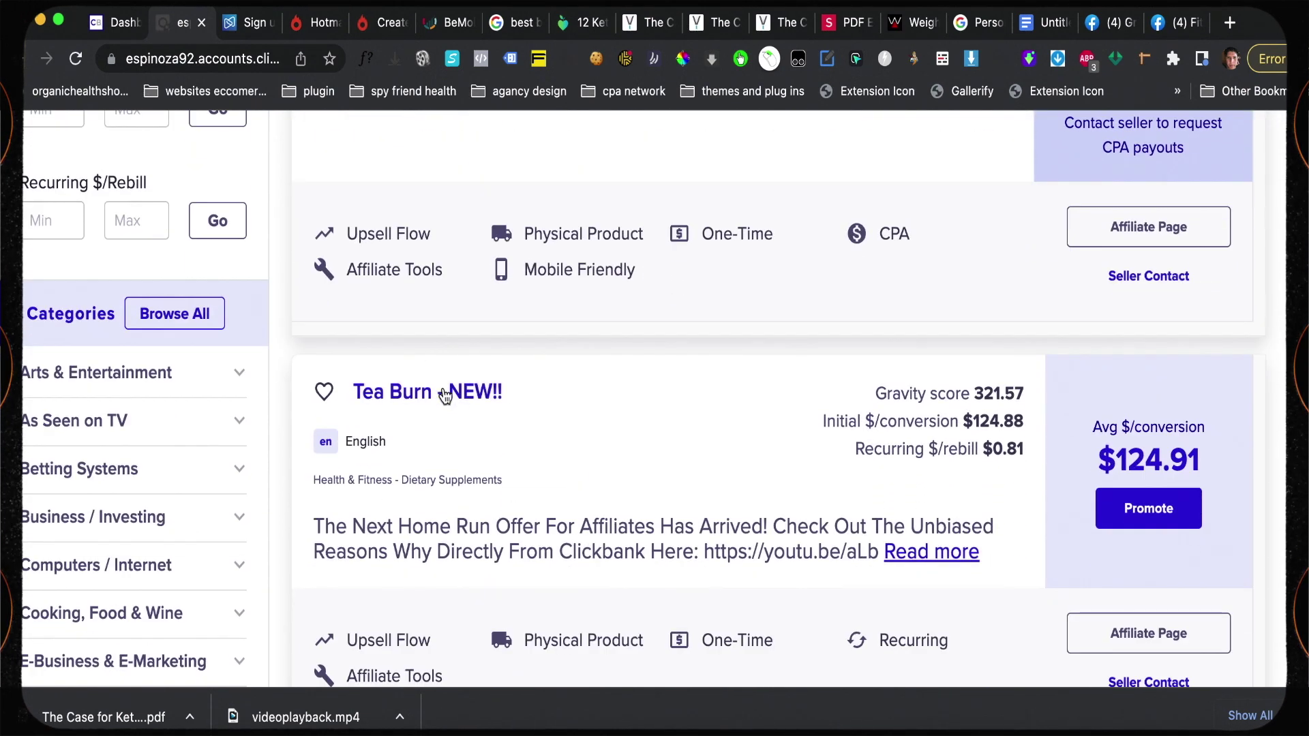
pyautogui.click(1166, 523)
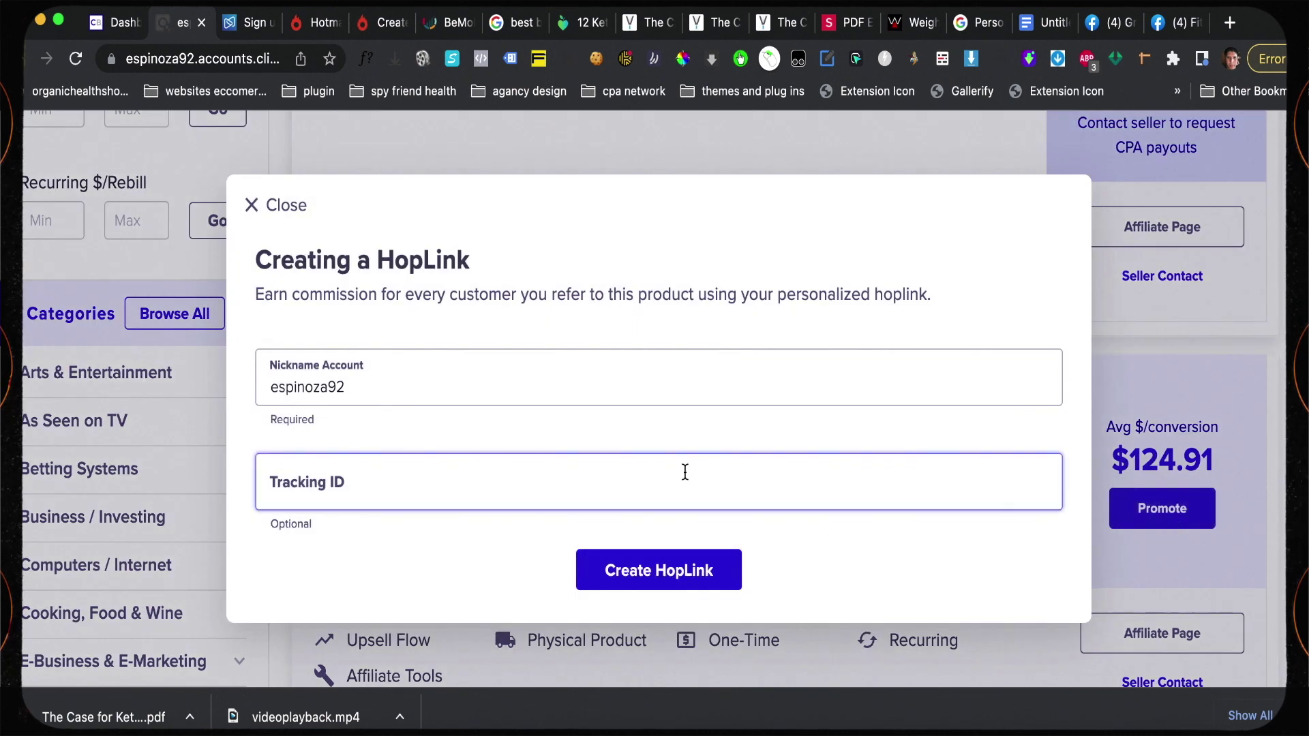
pyautogui.click(671, 573)
pyautogui.click(1004, 578)
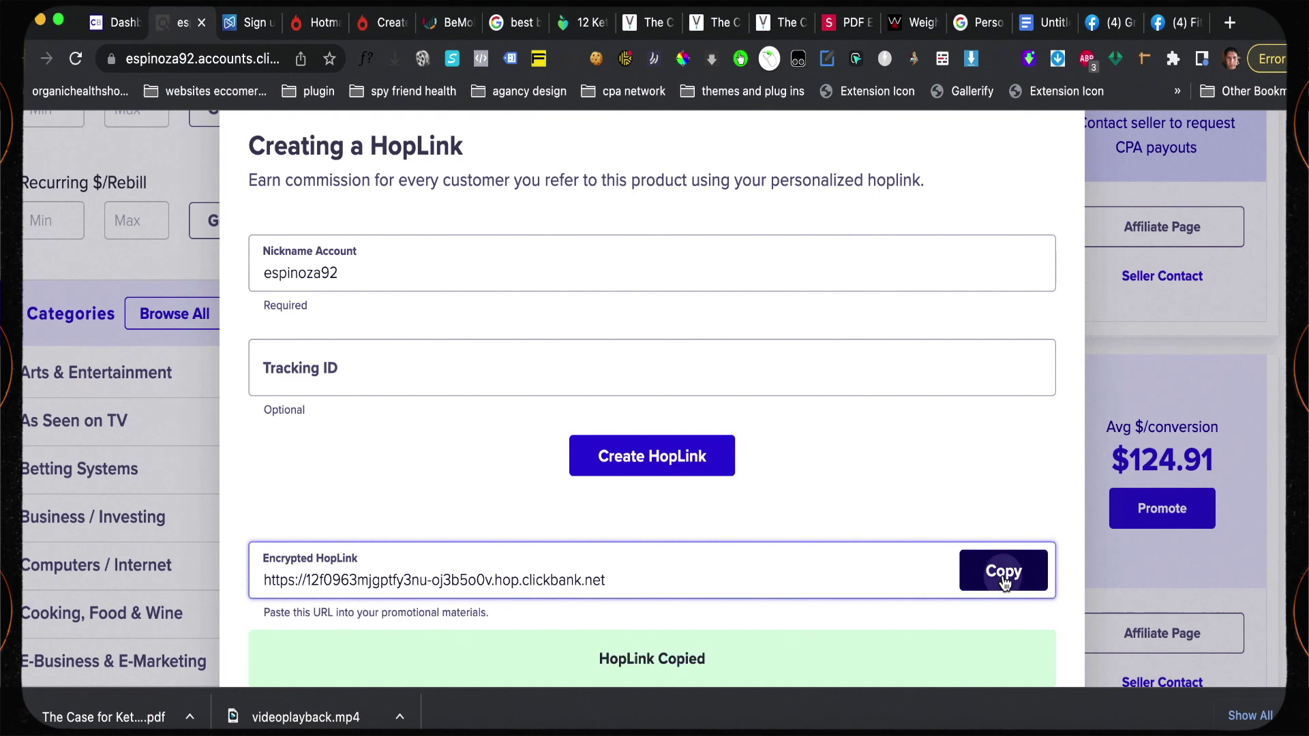
# Switch to the note and add a Tea Burn heading with the copied HopLink below the Ikaria Juice link
pyautogui.press('super+Tab')
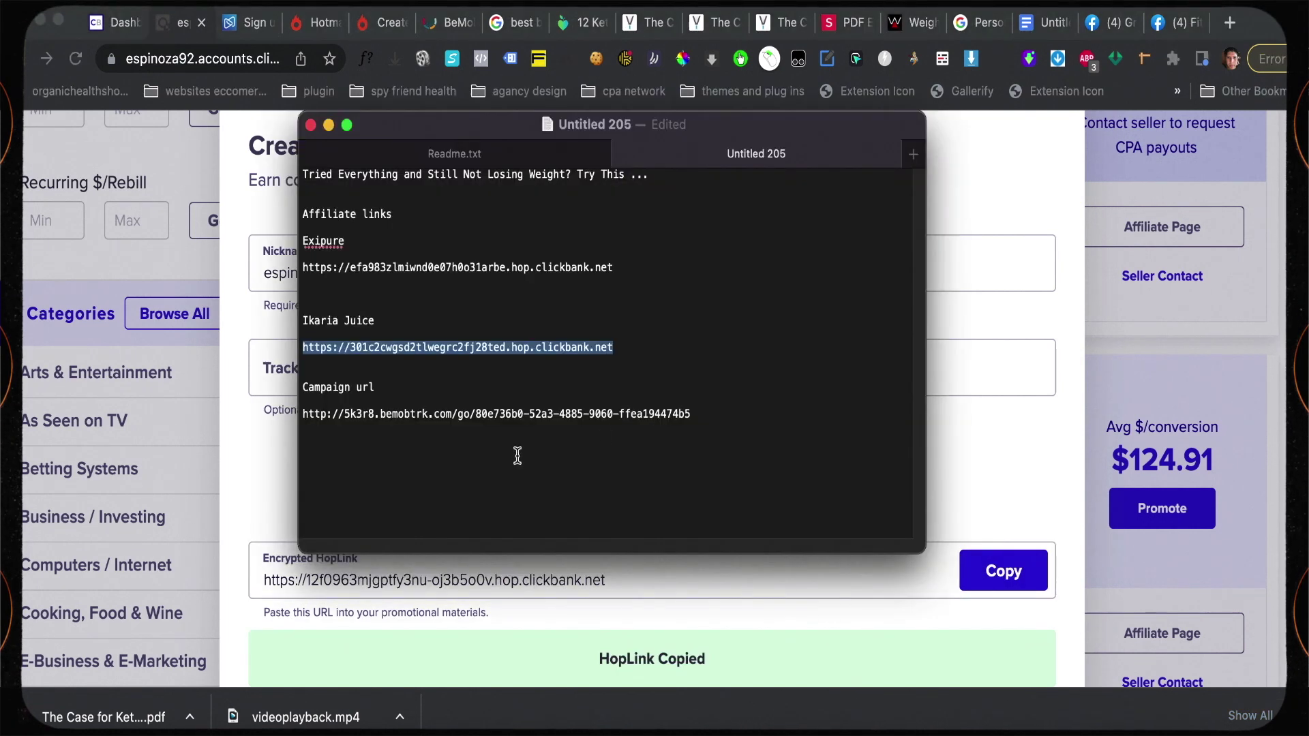
pyautogui.click(645, 362)
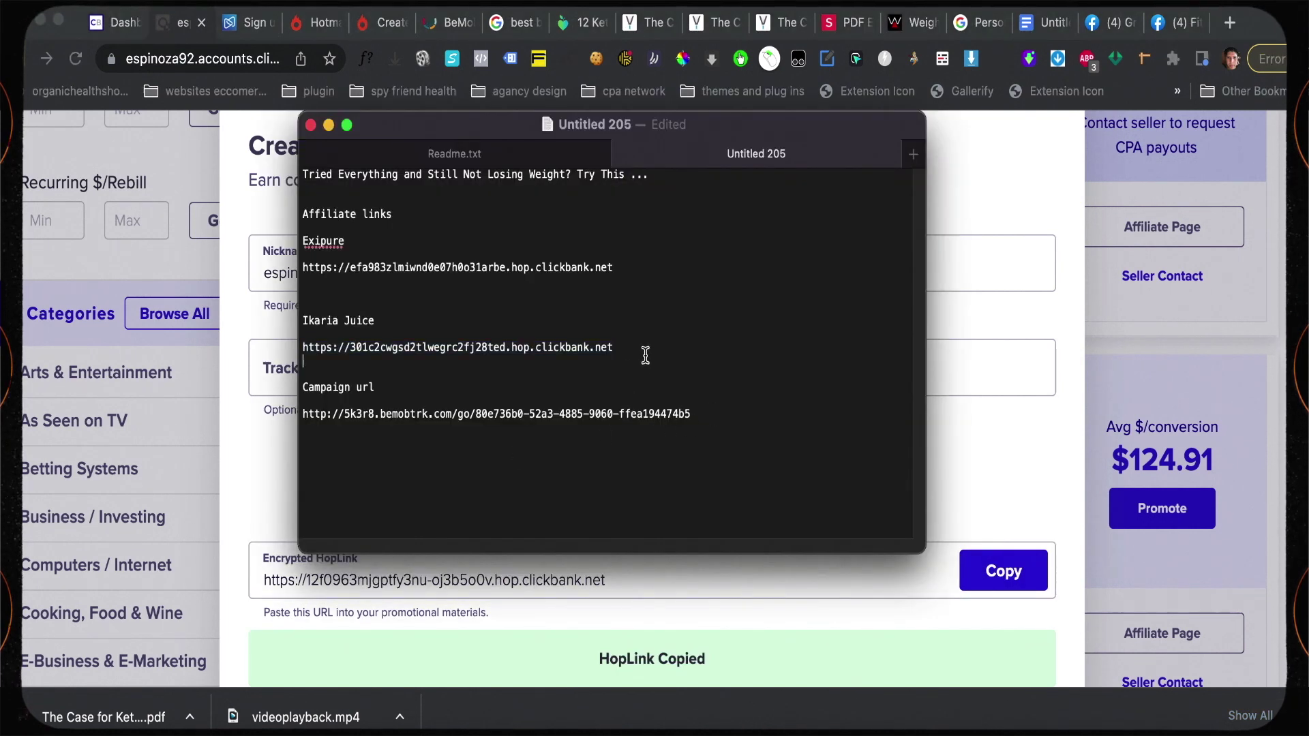
pyautogui.press('Return')
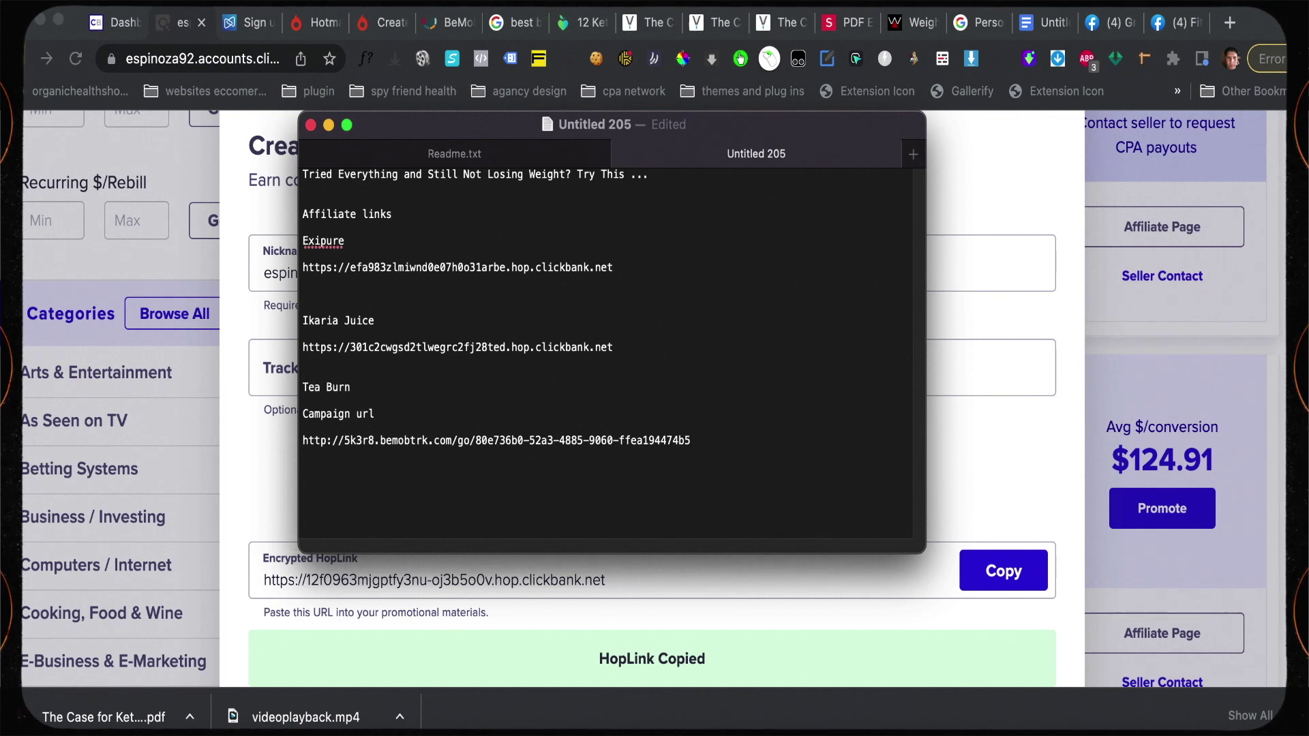
pyautogui.press('super+v')
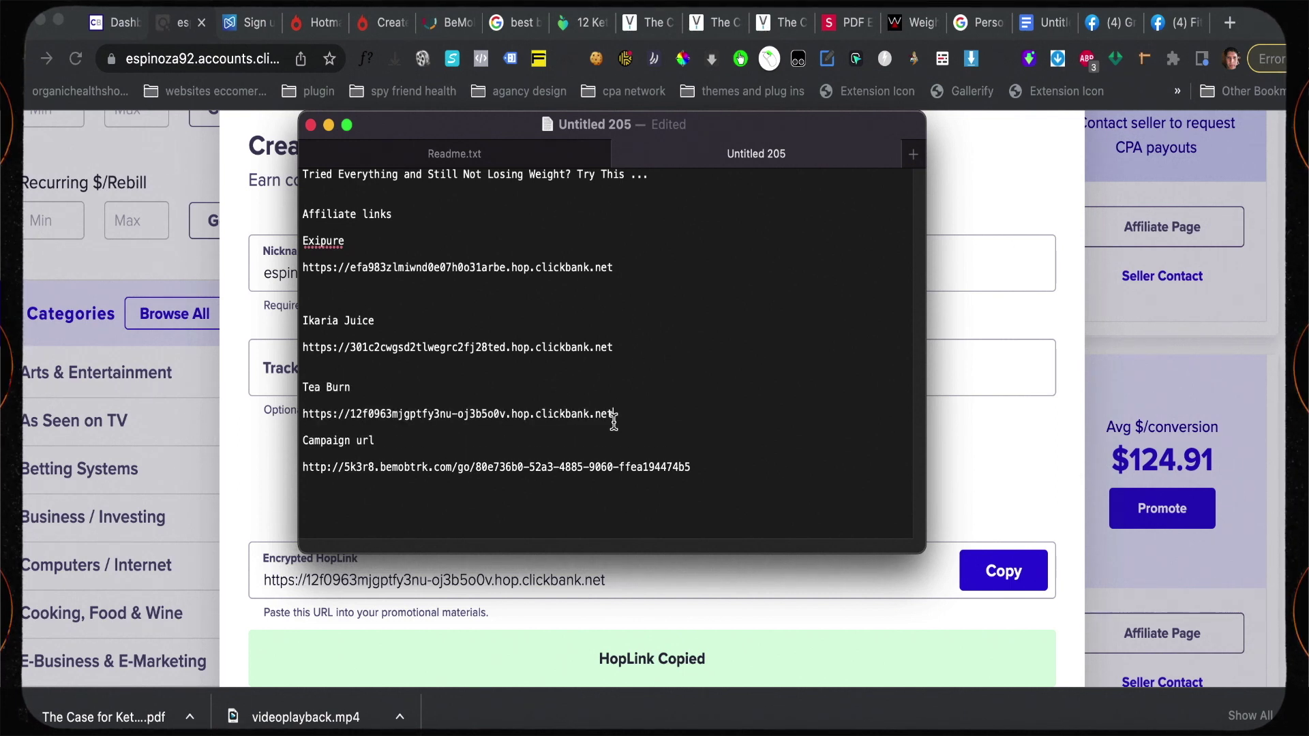
# Test the Tea Burn HopLink by copying it from the note into a new Firefox private tab, and close that tab
pyautogui.moveTo(579, 418); pyautogui.dragTo(307, 416)
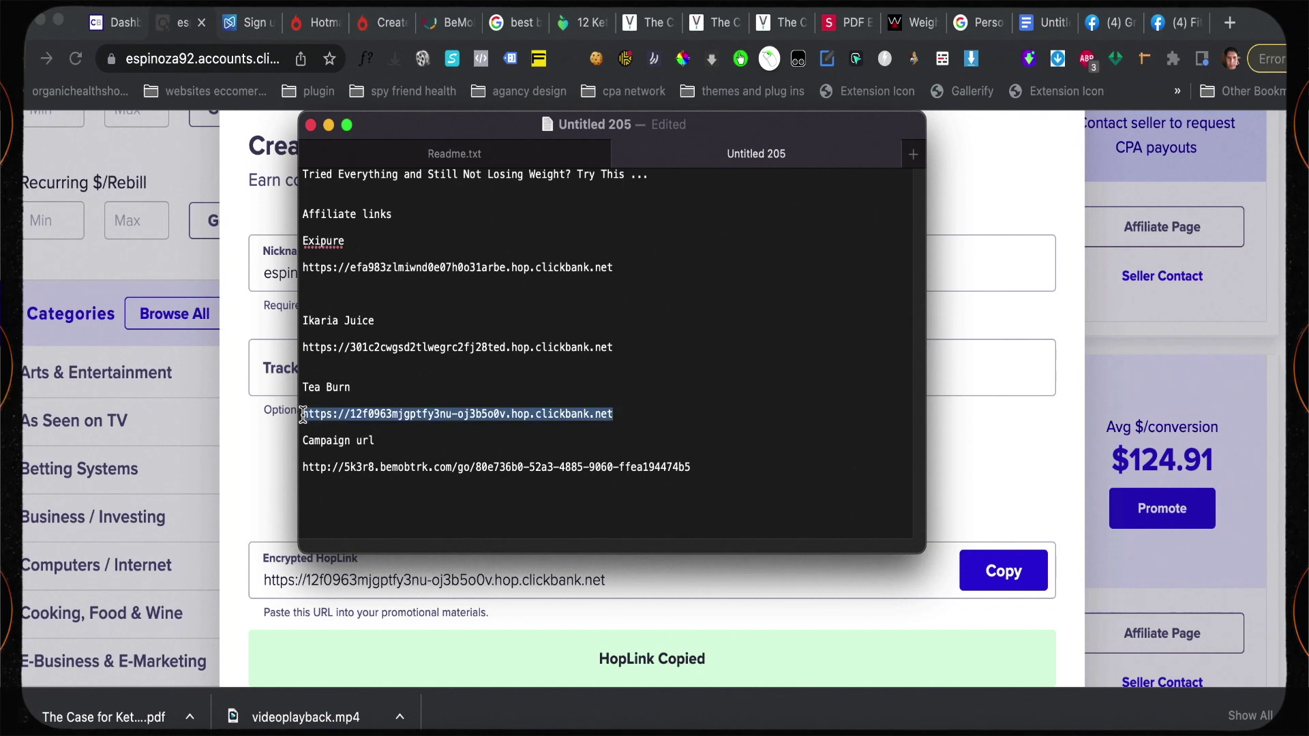
pyautogui.rightClick(332, 415)
pyautogui.click(357, 500)
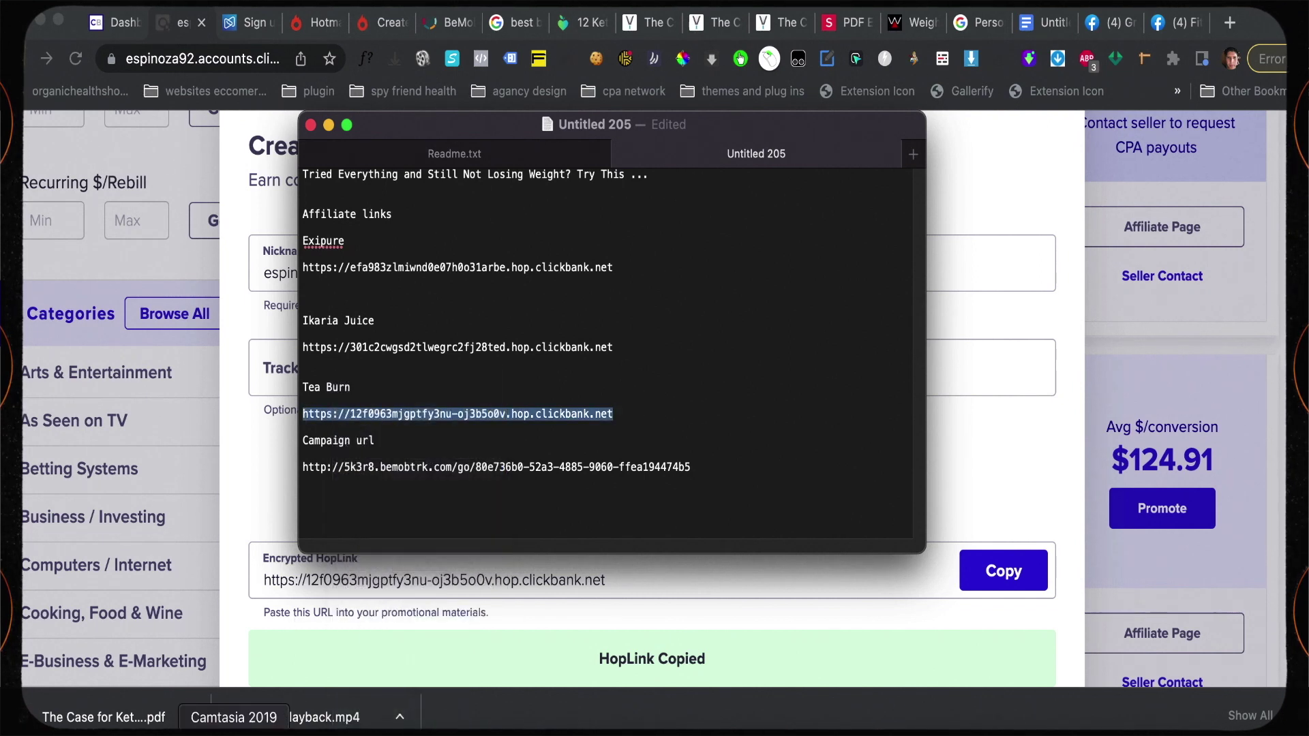
pyautogui.click(185, 717)
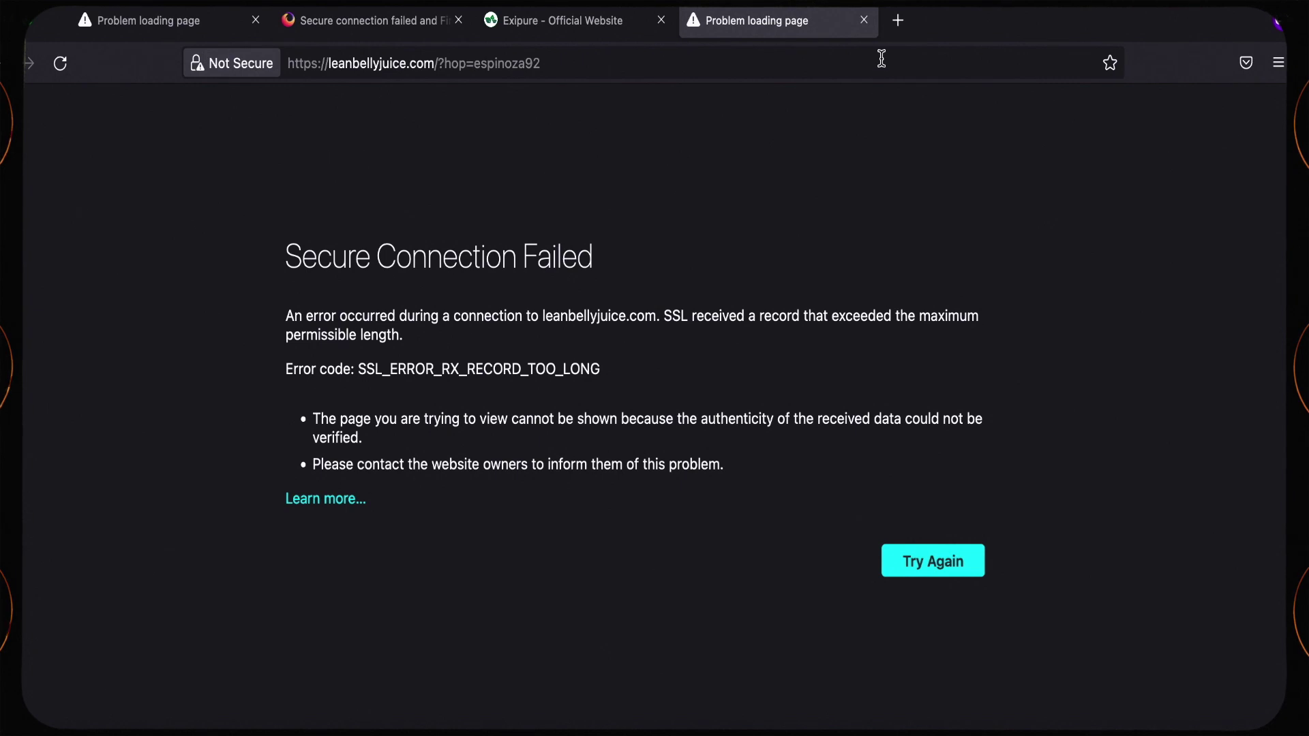
pyautogui.click(899, 21)
pyautogui.hotkey('ctrl', 'v')
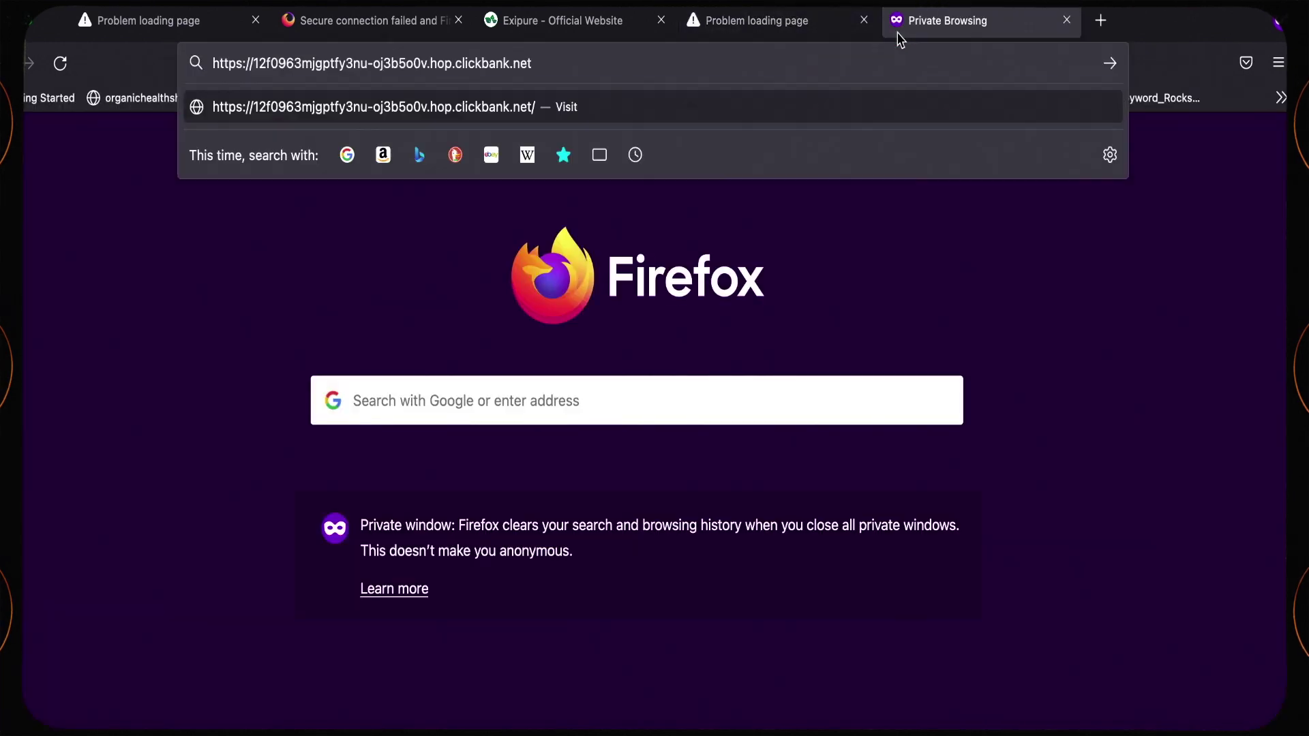
pyautogui.press('Return')
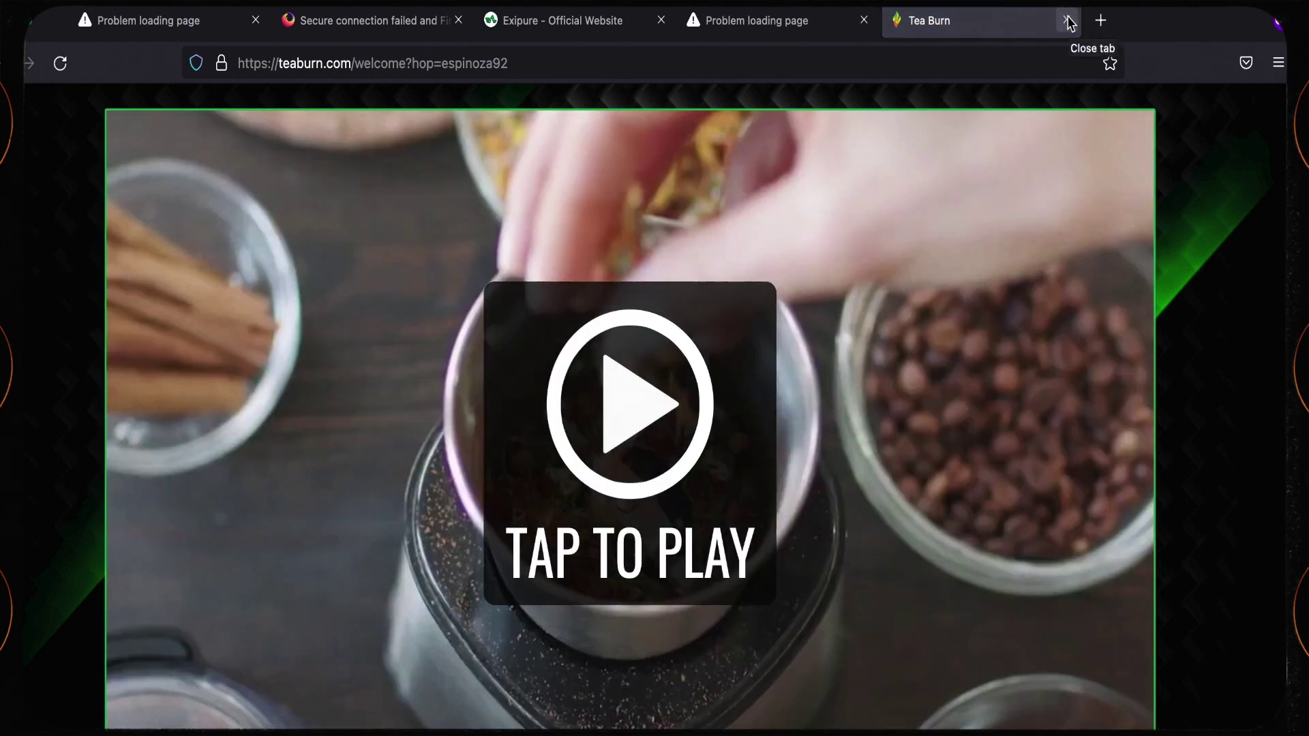
pyautogui.click(1068, 20)
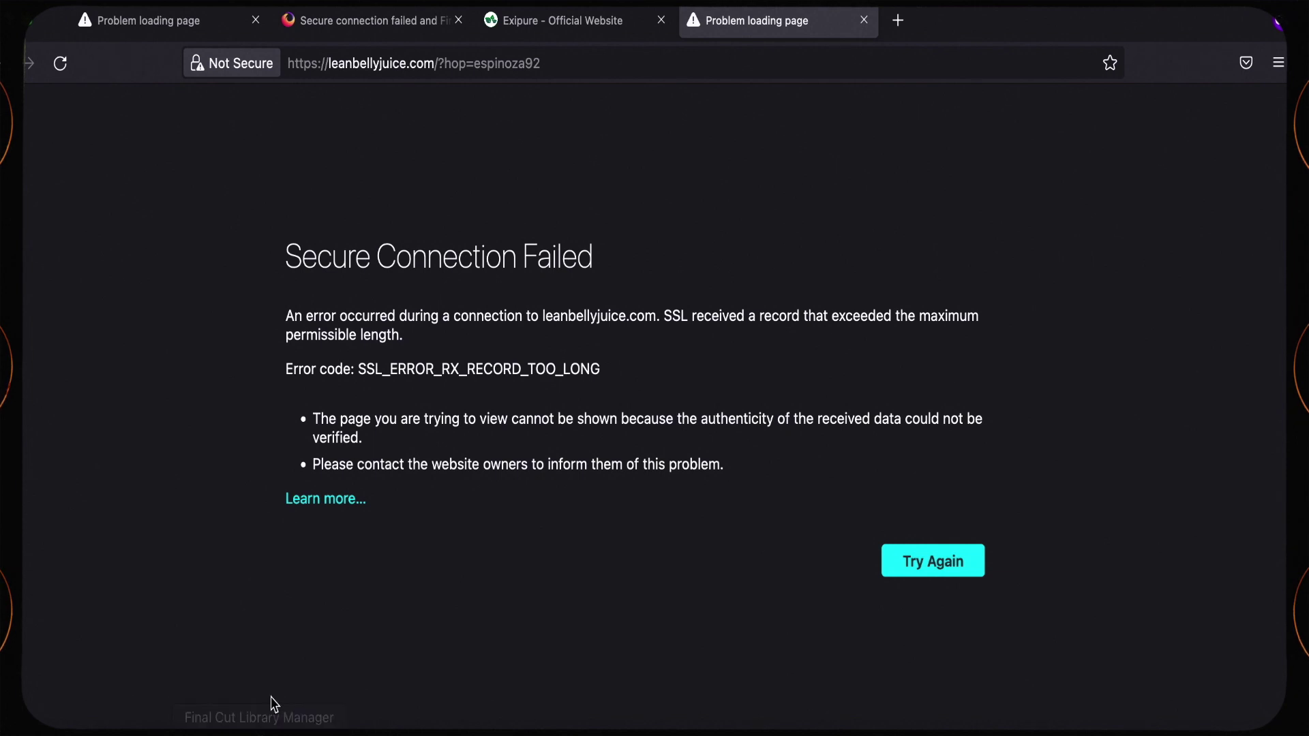
# Switch back to BeMob in Chrome and open the Exipure & Ikaria Juice campaign for editing
pyautogui.click(358, 732)
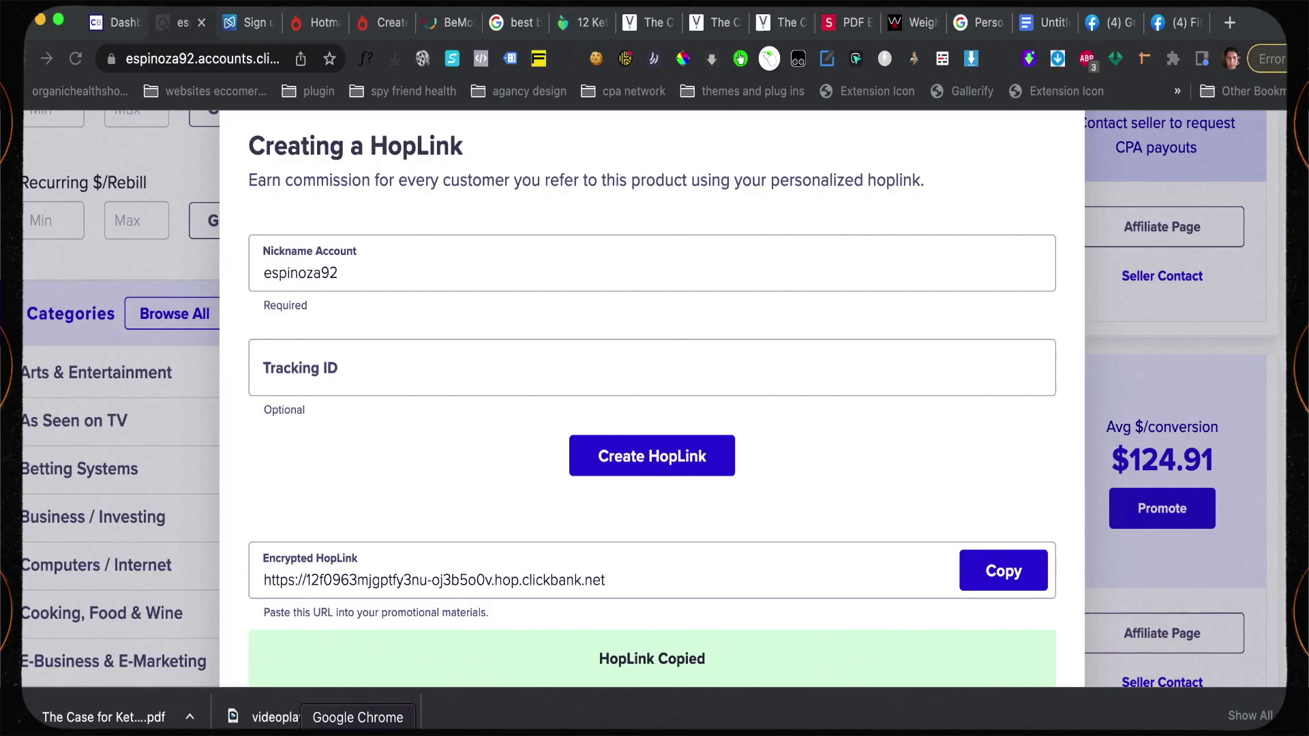
pyautogui.click(444, 24)
pyautogui.scroll(-2, 750, 307)
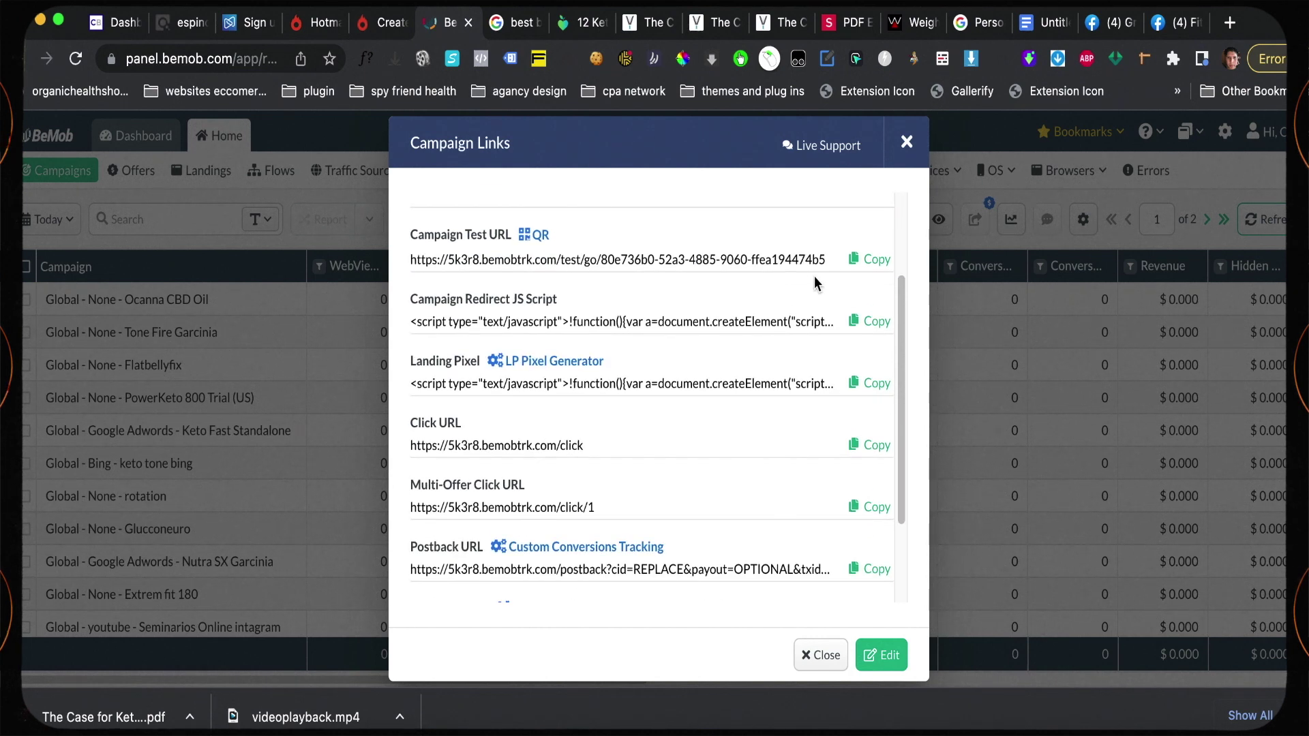
pyautogui.scroll(-2, 814, 277)
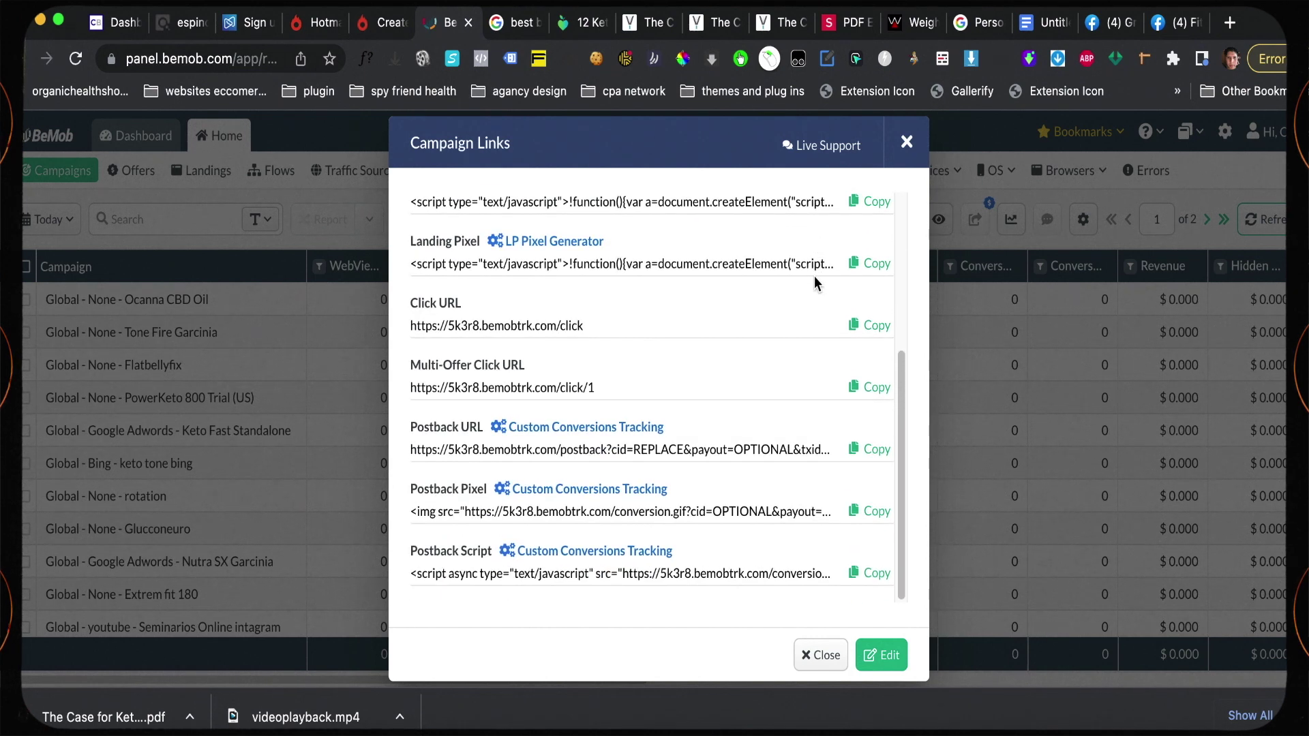
pyautogui.click(879, 657)
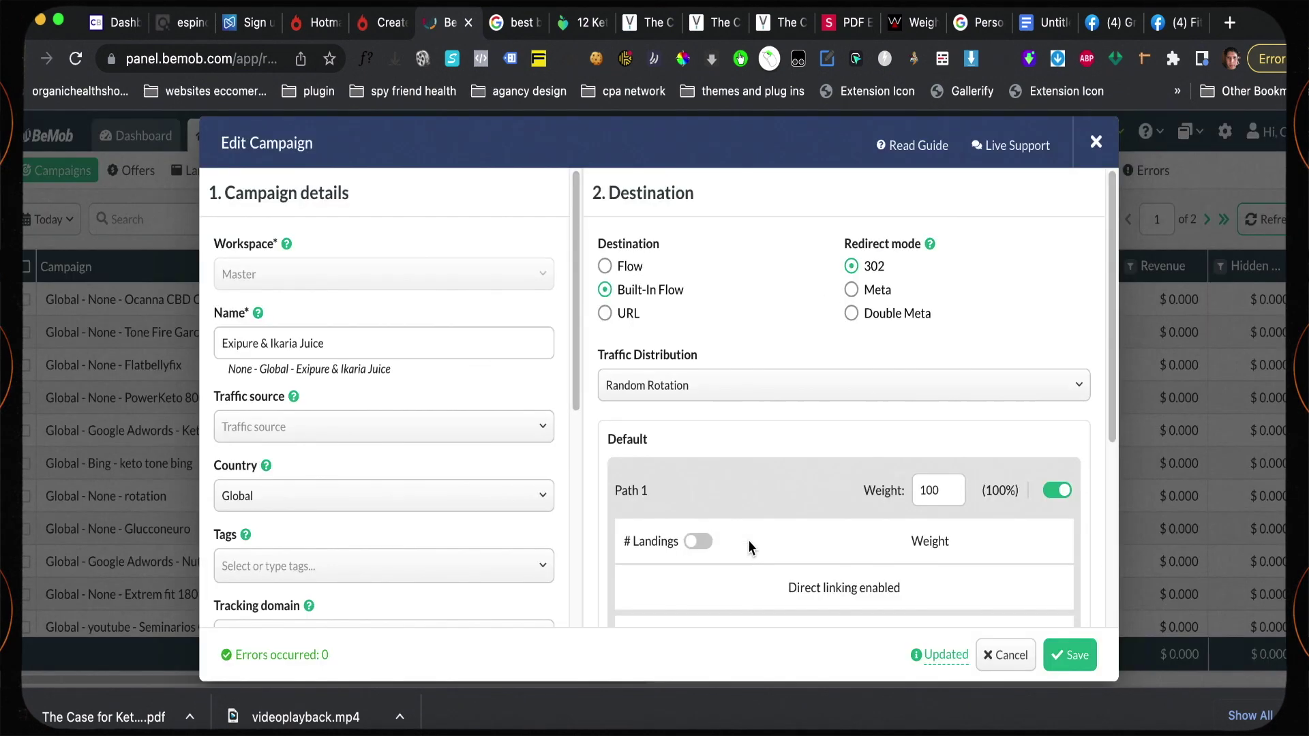
# Rename the campaign to "Exipure & tea burn" and remove the Ikaria Juice offer from Path 1
pyautogui.click(339, 345)
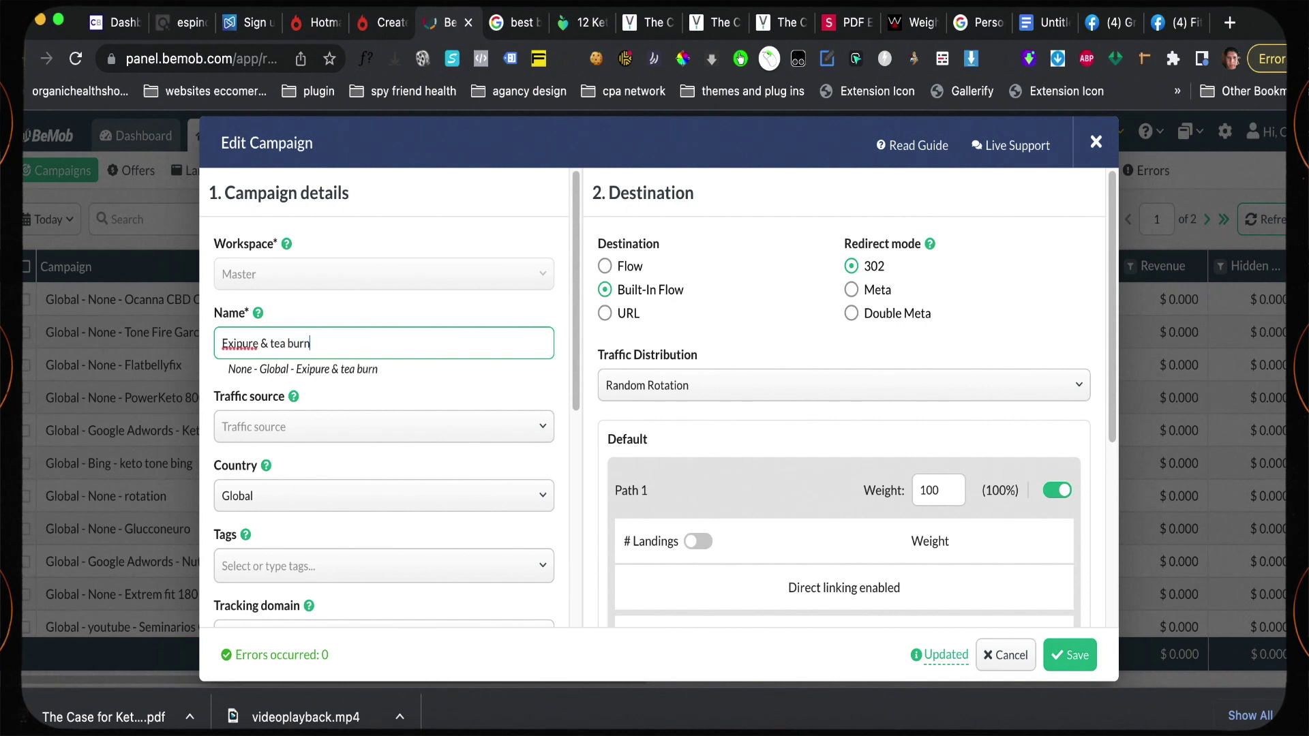
pyautogui.scroll(-5, 781, 430)
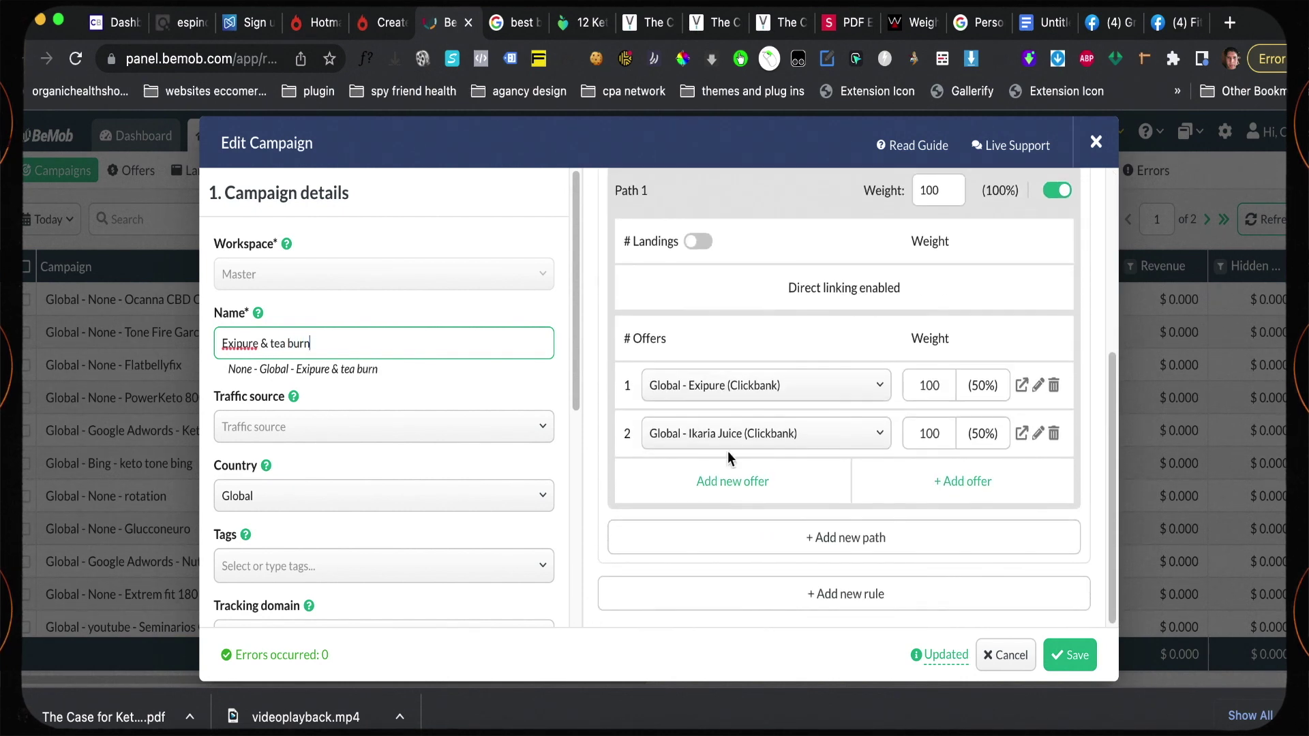
pyautogui.click(1055, 436)
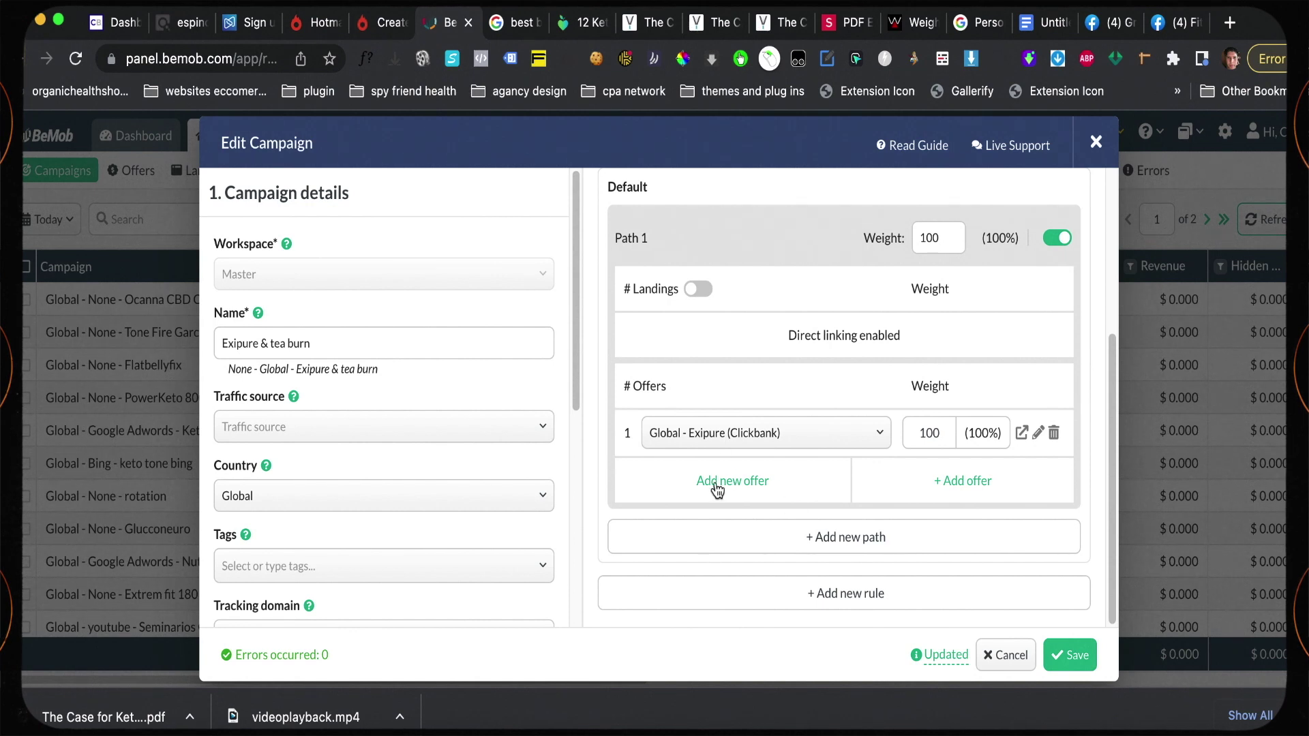
# Start a new offer from Path 1 and name it "Tea Burn", copying the name from the note
pyautogui.click(750, 492)
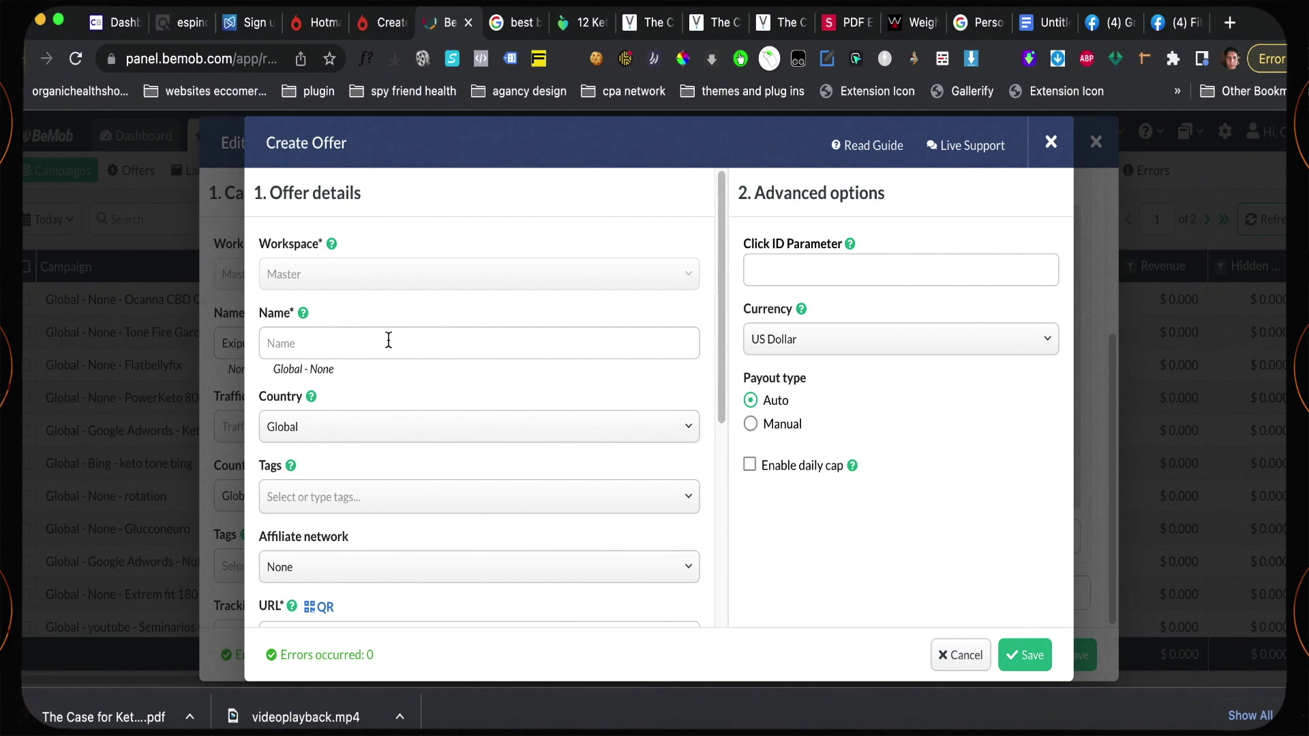
pyautogui.press('super+Tab')
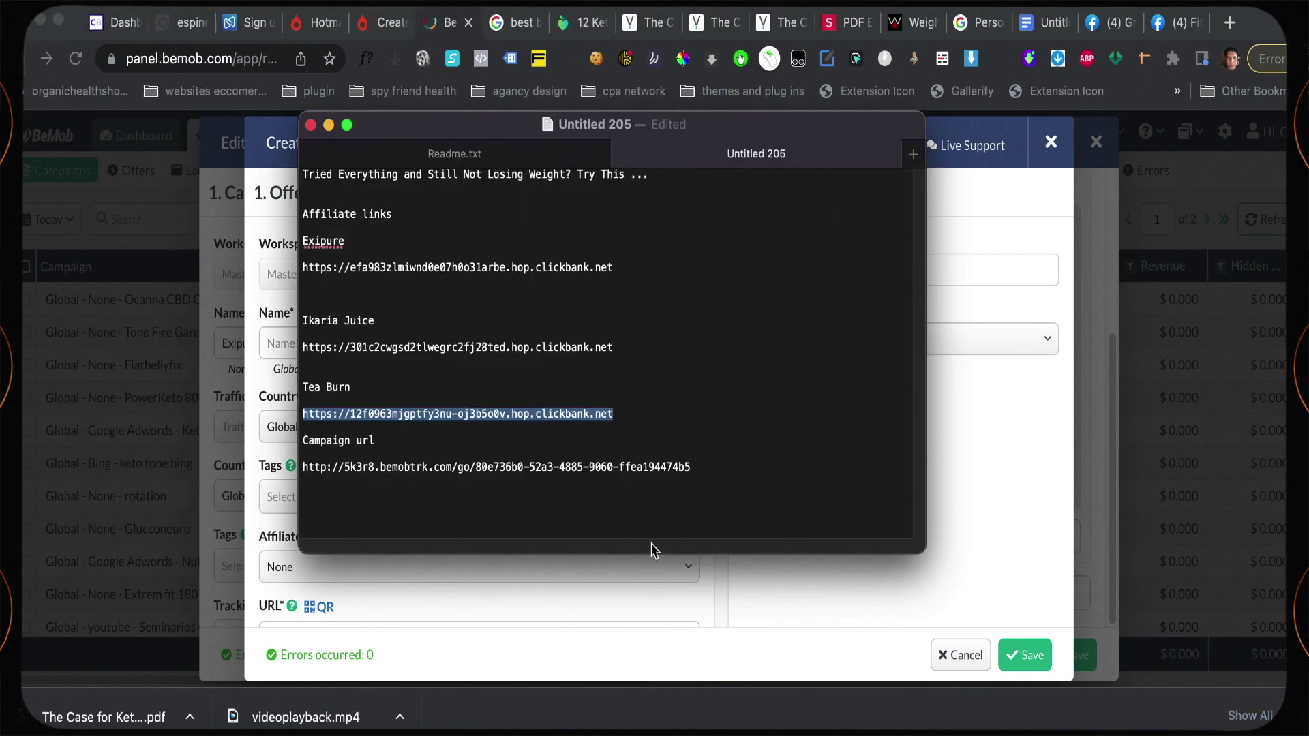
pyautogui.moveTo(353, 386); pyautogui.dragTo(301, 386)
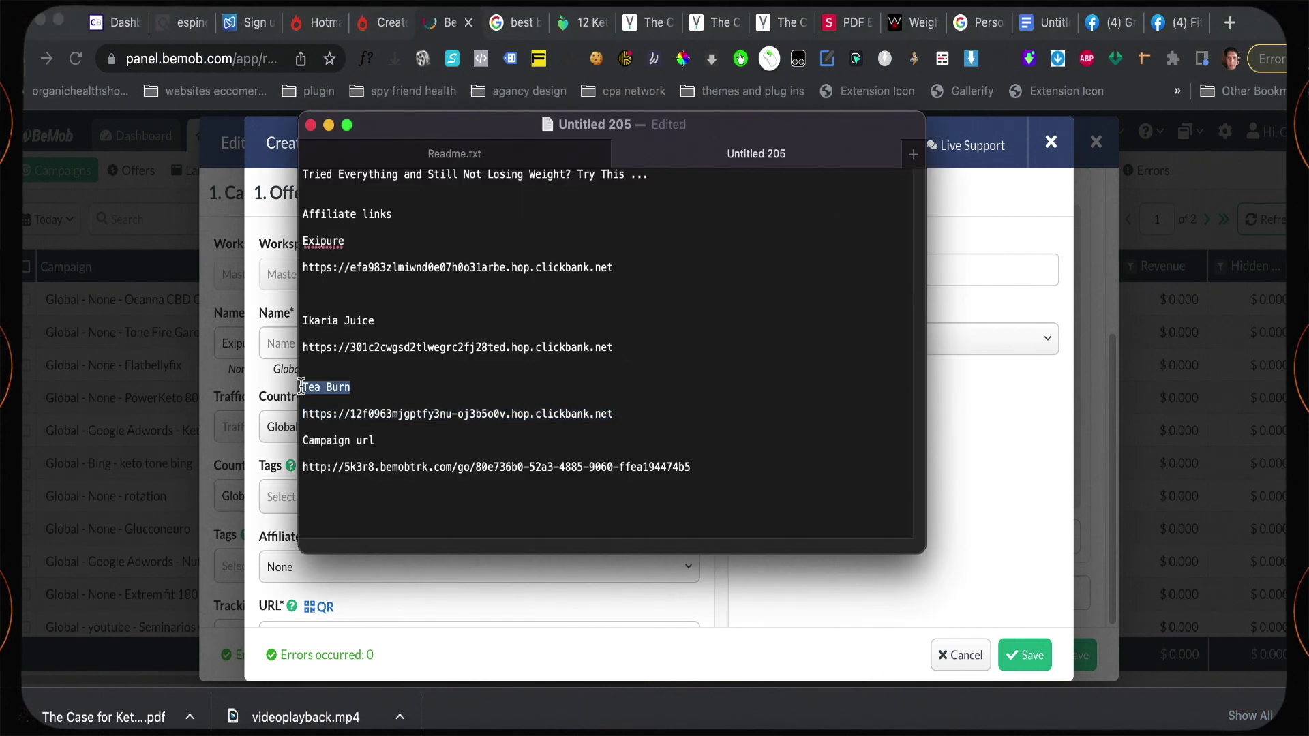
pyautogui.rightClick(327, 387)
pyautogui.click(363, 498)
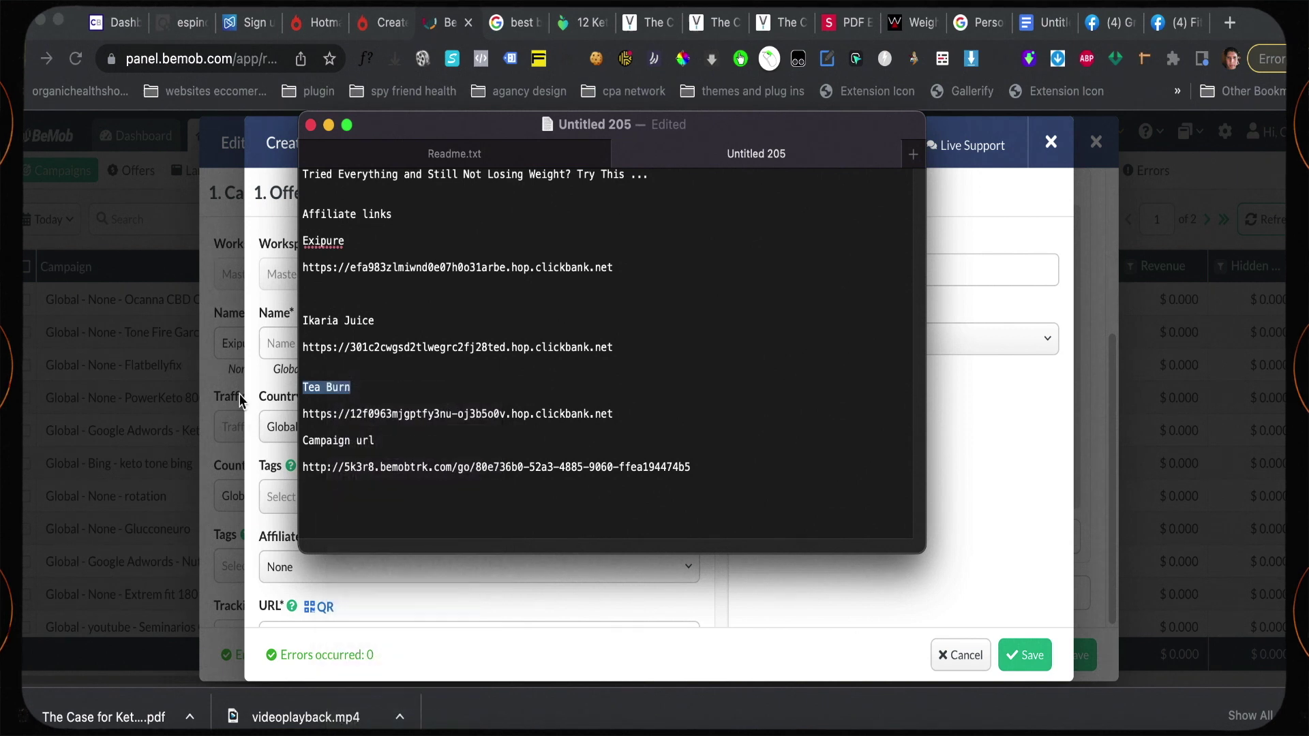
pyautogui.click(221, 361)
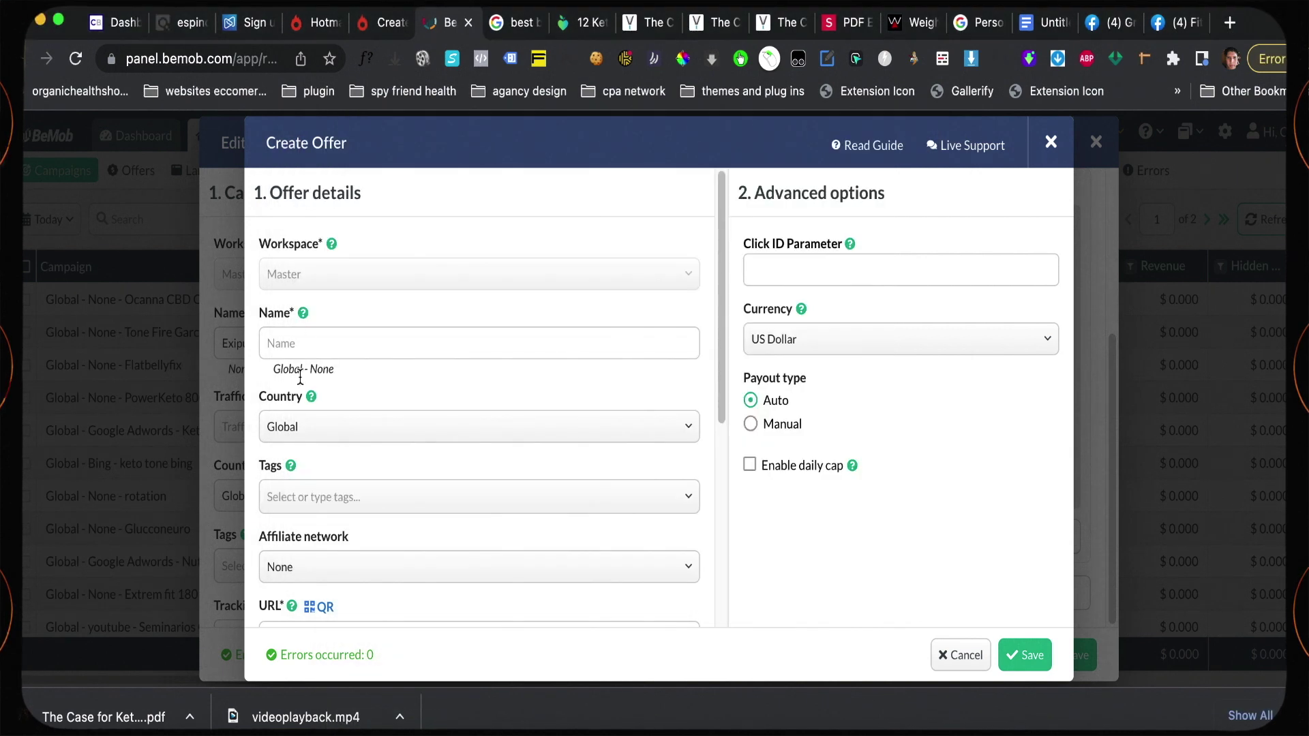
pyautogui.click(301, 341)
pyautogui.press('super+v')
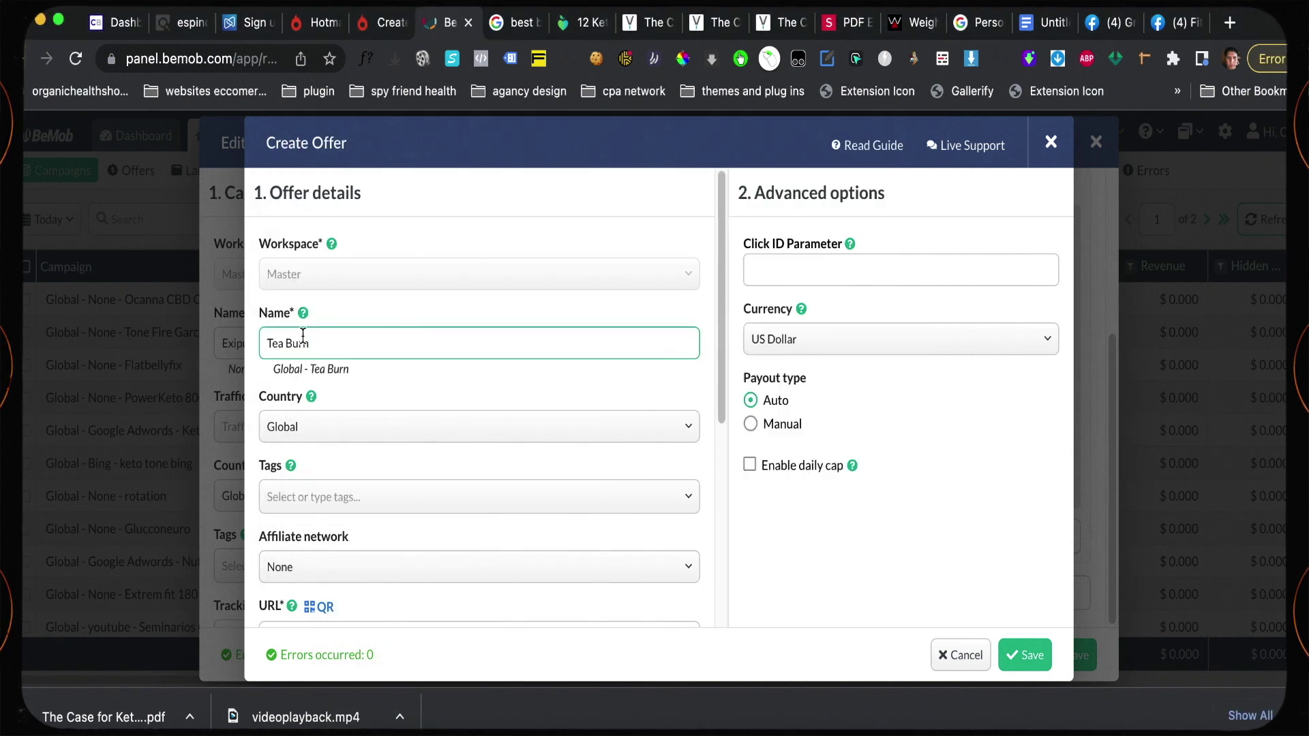
# Set the new offer's affiliate network to Clickbank
pyautogui.scroll(-5, 355, 402)
pyautogui.click(649, 259)
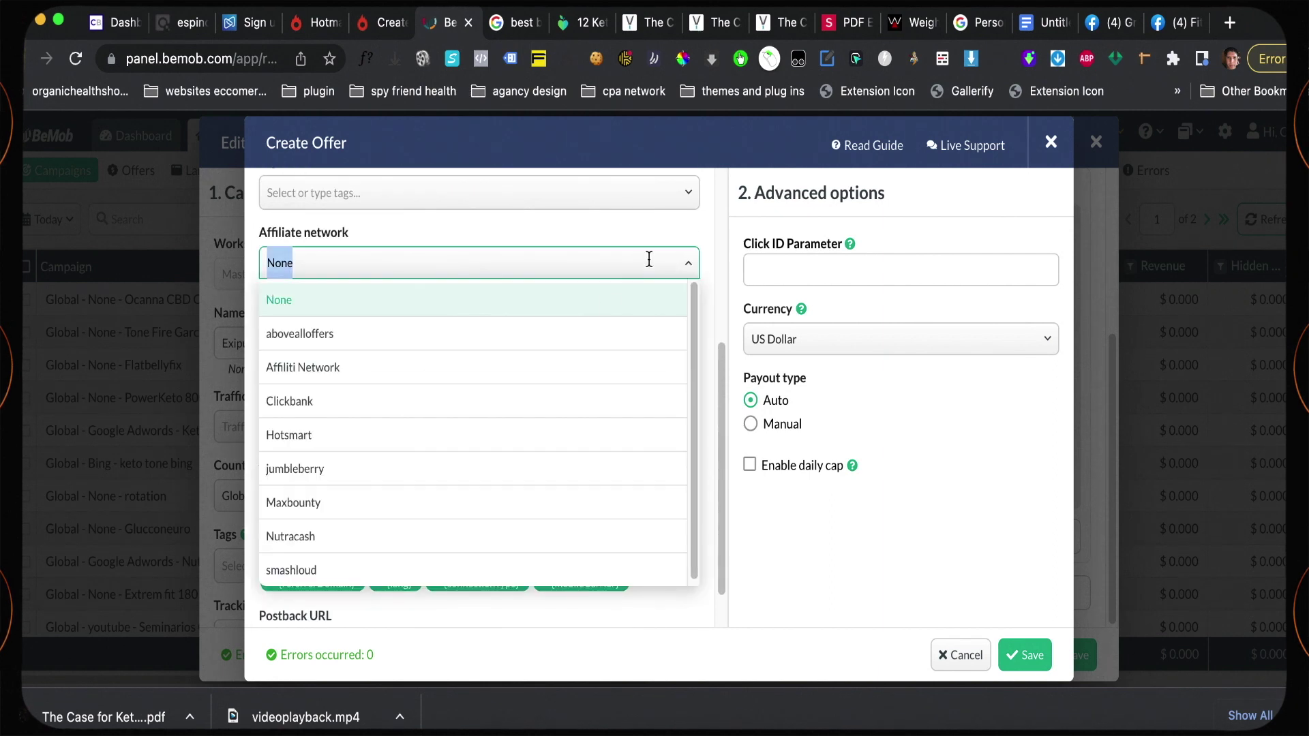
pyautogui.click(330, 409)
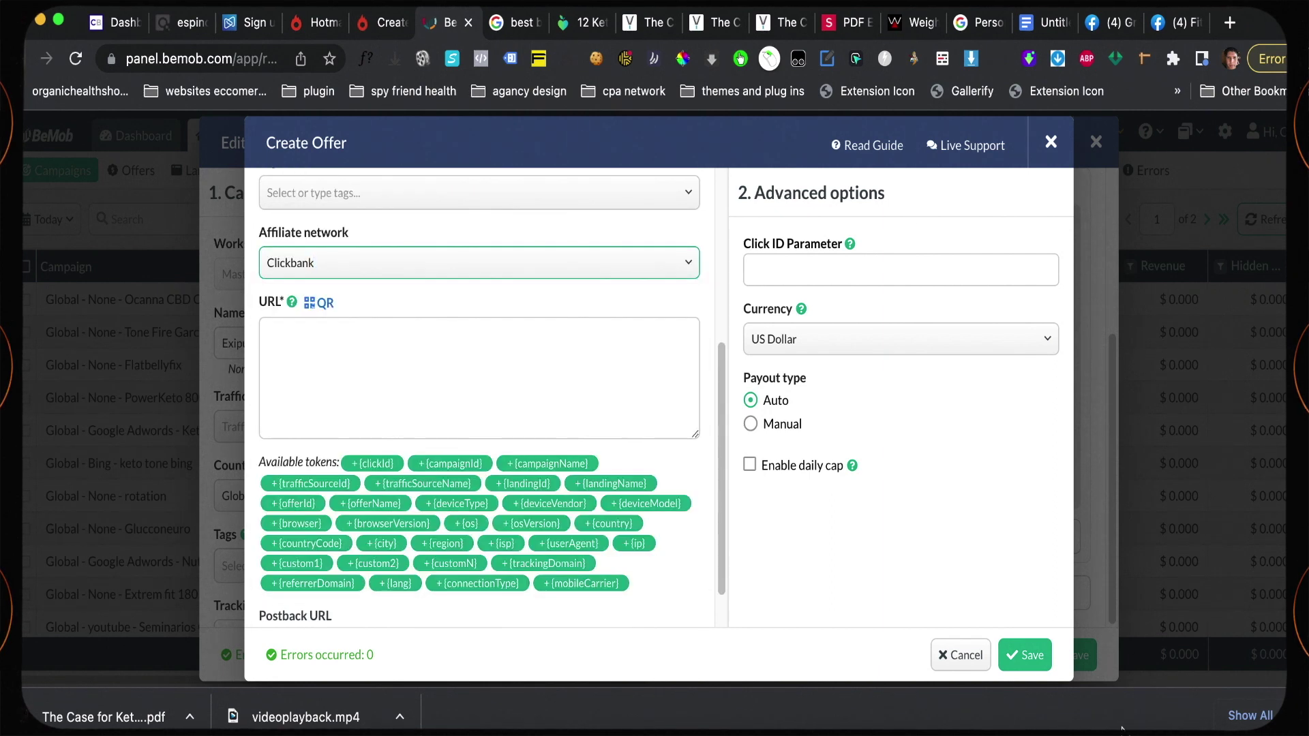
# Copy the Tea Burn HopLink from the note into the offer's URL and save the offer
pyautogui.press('super+Tab')
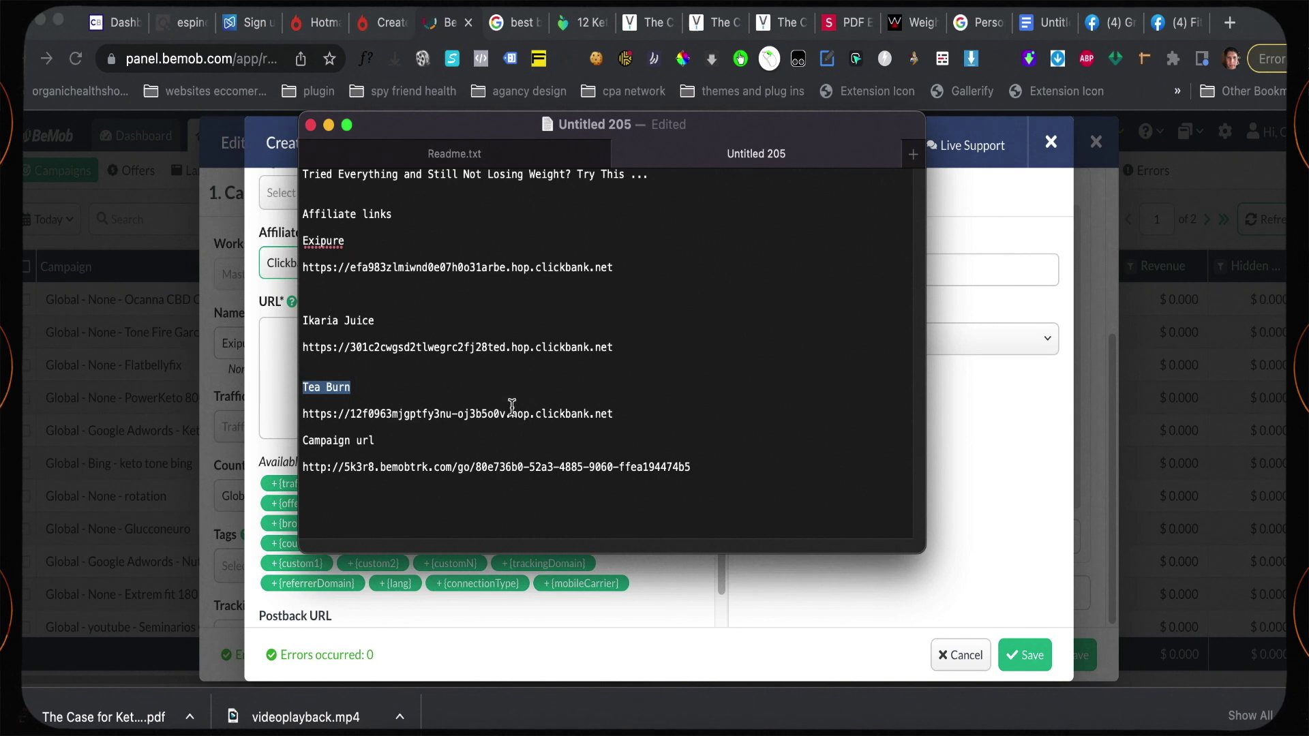
pyautogui.moveTo(613, 412); pyautogui.dragTo(291, 422)
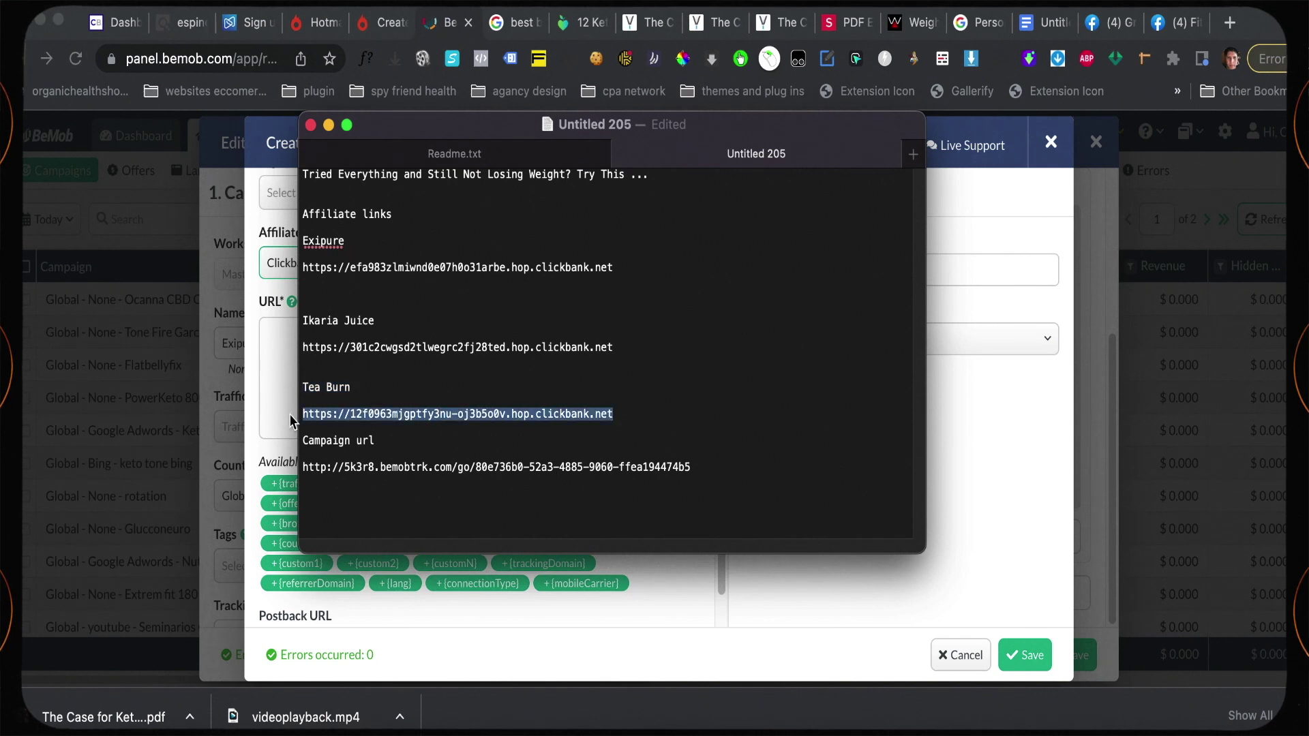
pyautogui.rightClick(343, 412)
pyautogui.click(369, 499)
pyautogui.click(280, 351)
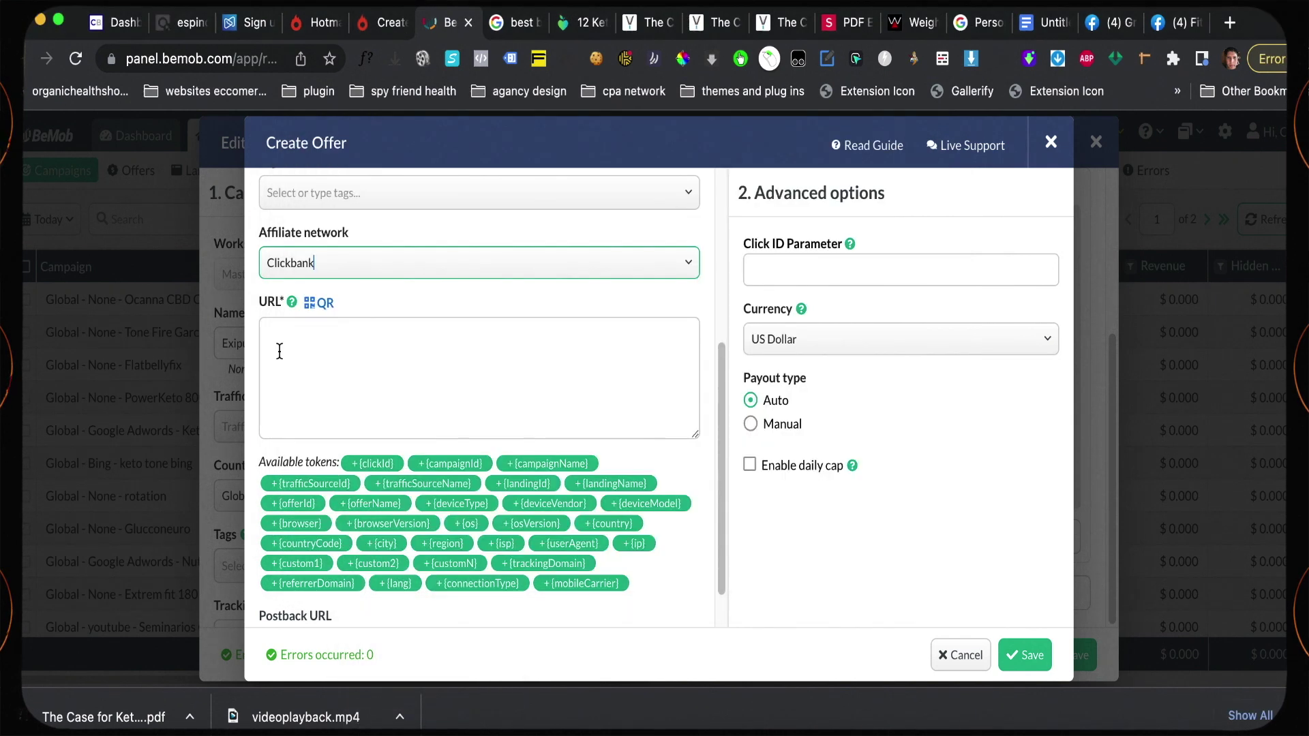
pyautogui.press('super+v')
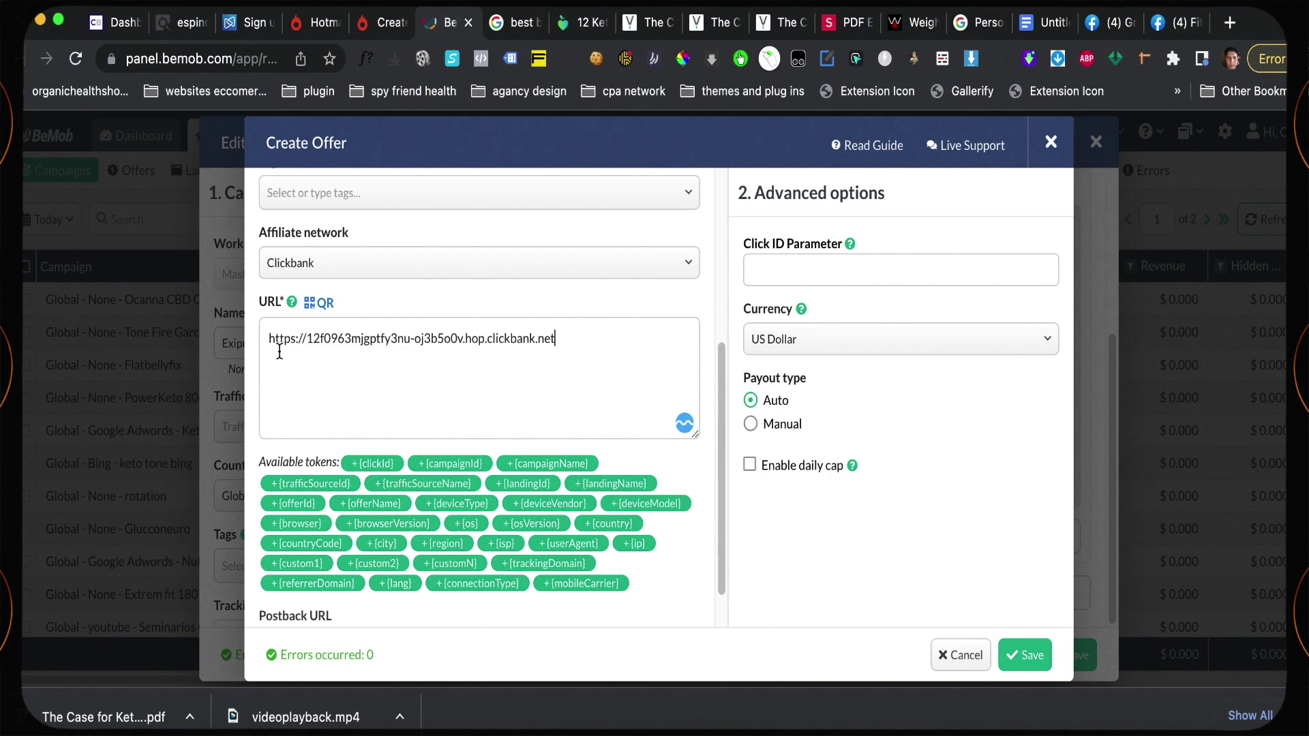
pyautogui.click(1034, 657)
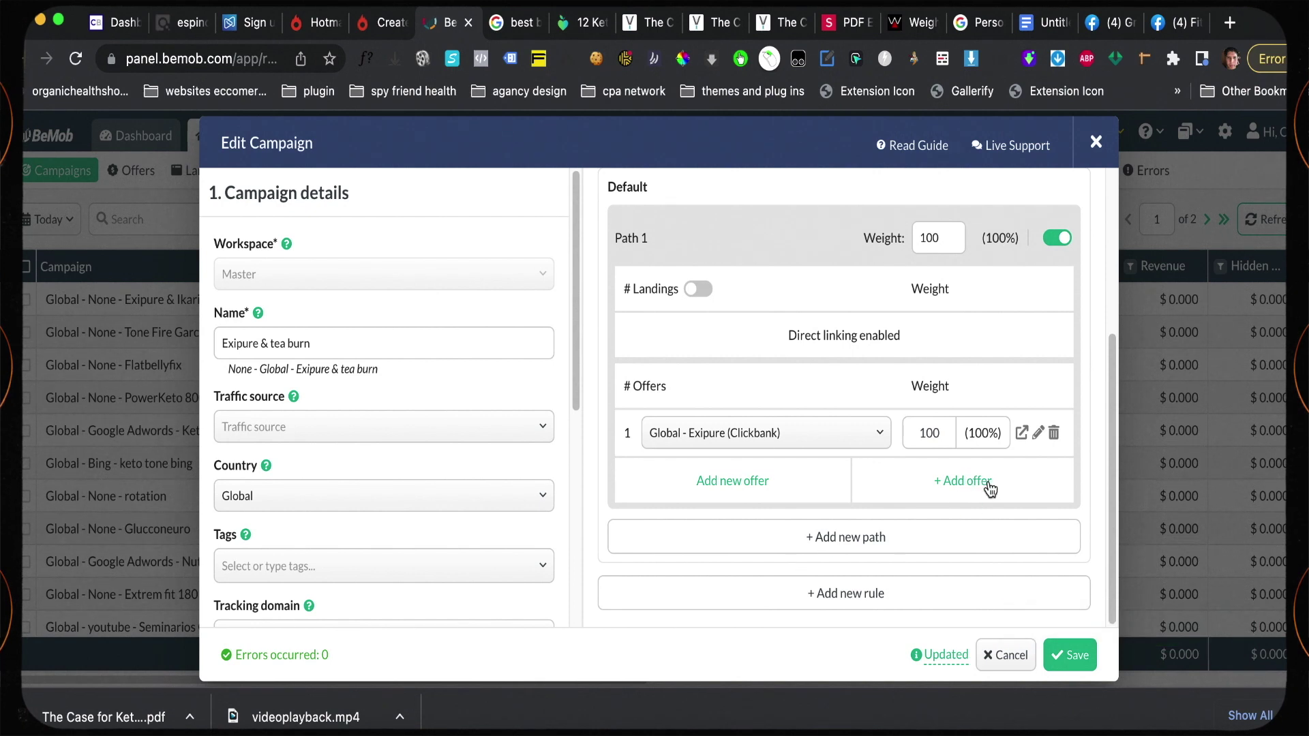
# Add the Tea Burn (Clickbank) offer as the second offer in Path 1 and save the campaign
pyautogui.click(967, 482)
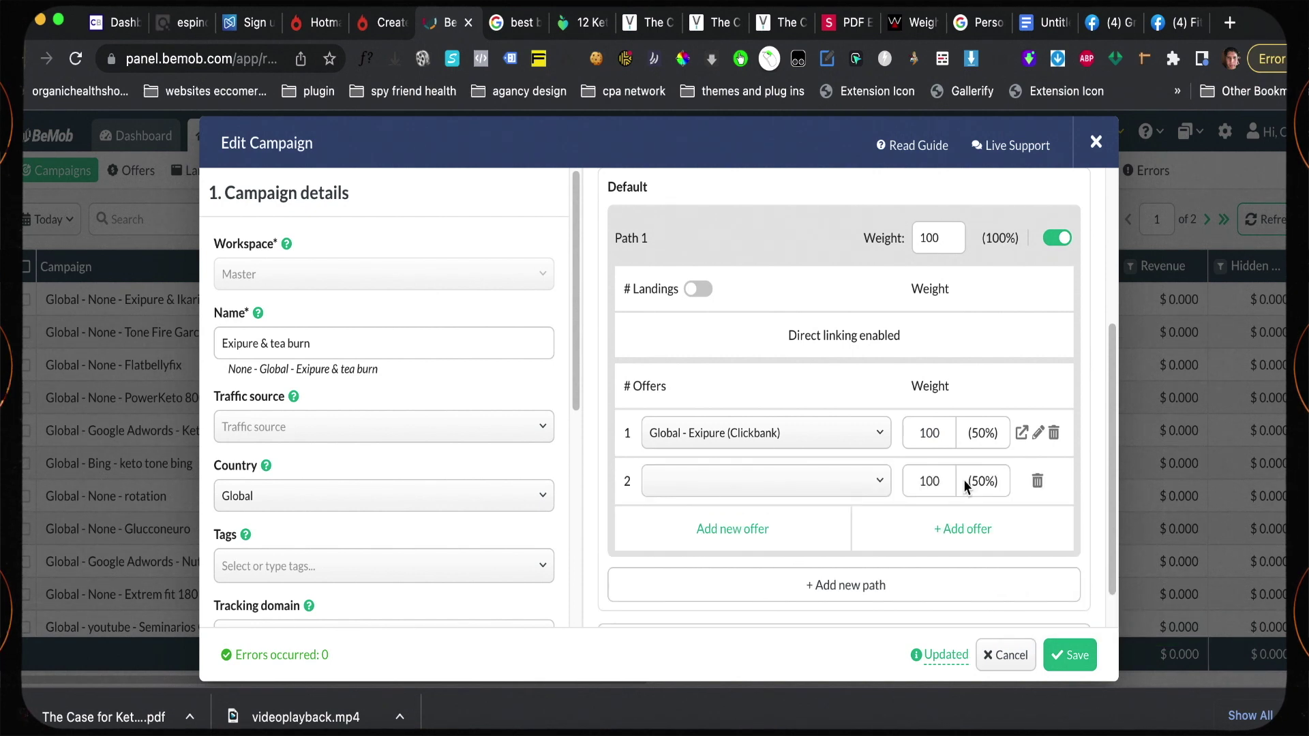
pyautogui.click(761, 473)
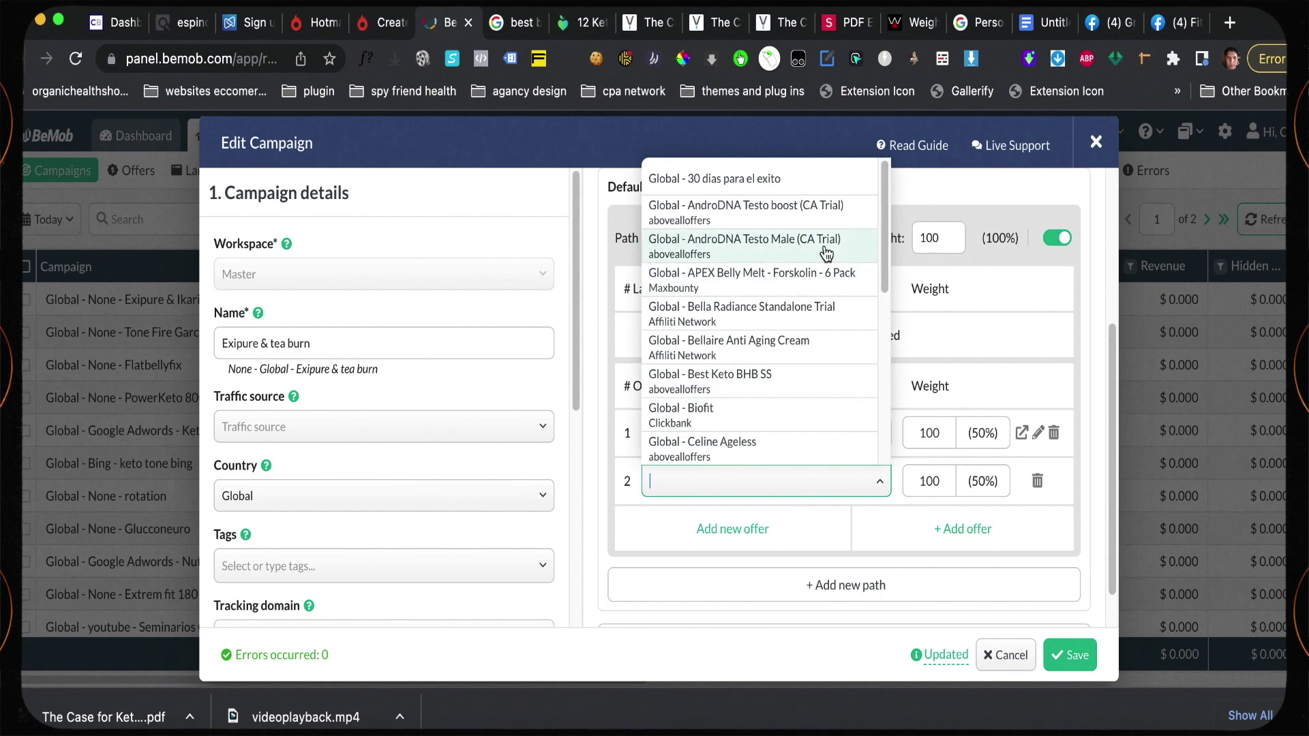
pyautogui.moveTo(884, 208)
pyautogui.mouseDown()
pyautogui.moveTo(872, 366)
pyautogui.moveTo(881, 451)
pyautogui.mouseUp()
pyautogui.scroll(-4, 852, 430)
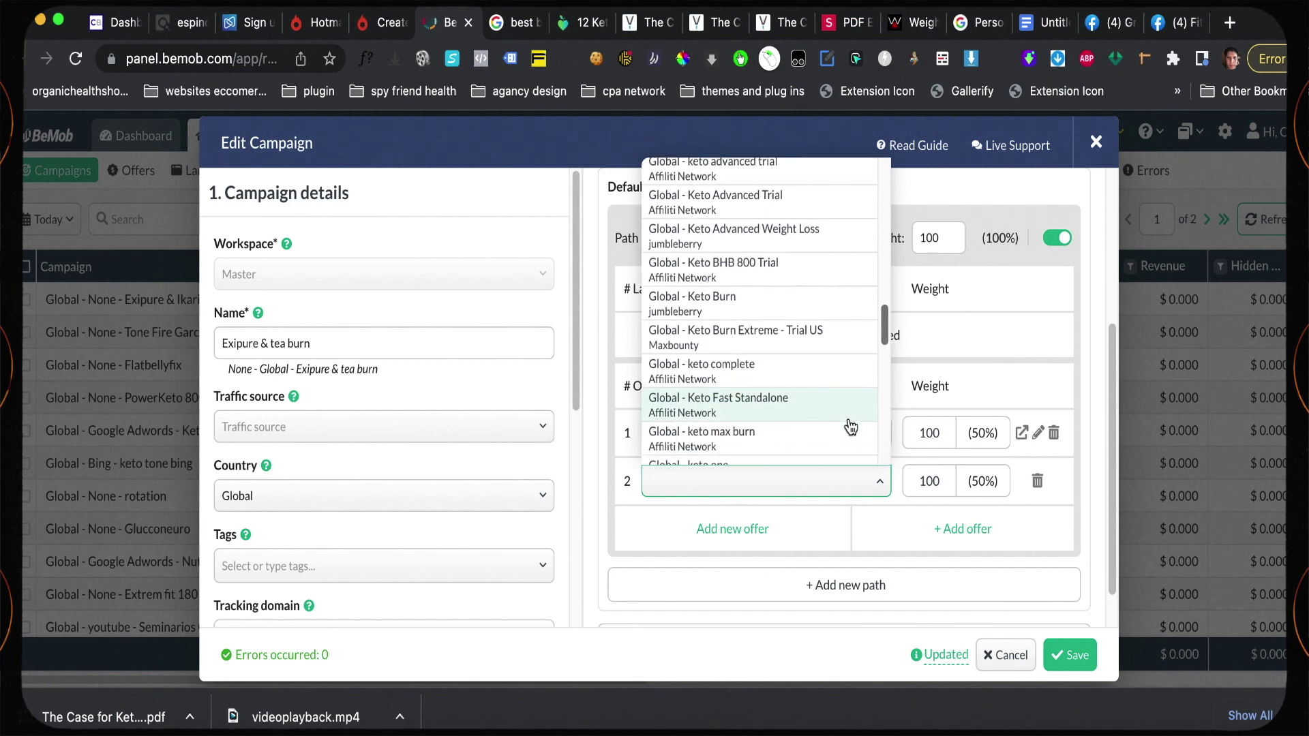
pyautogui.scroll(-5, 851, 421)
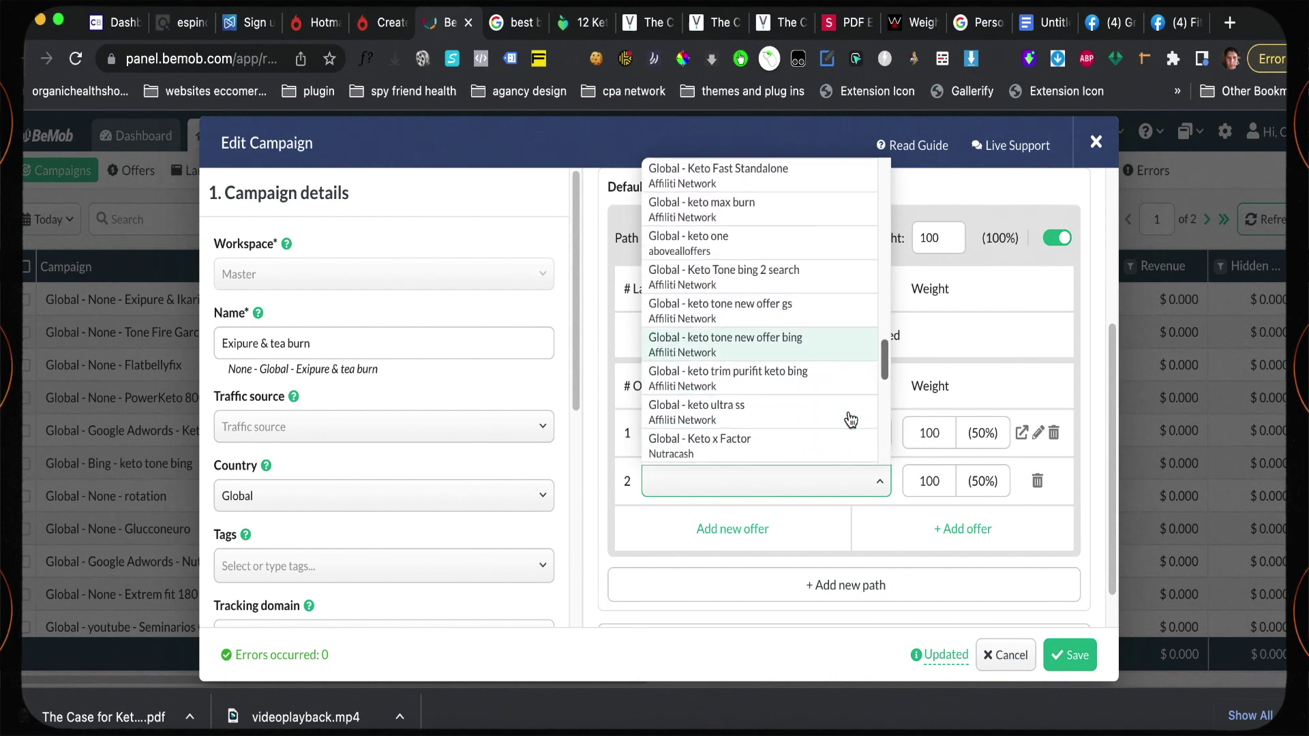
pyautogui.scroll(-4, 851, 419)
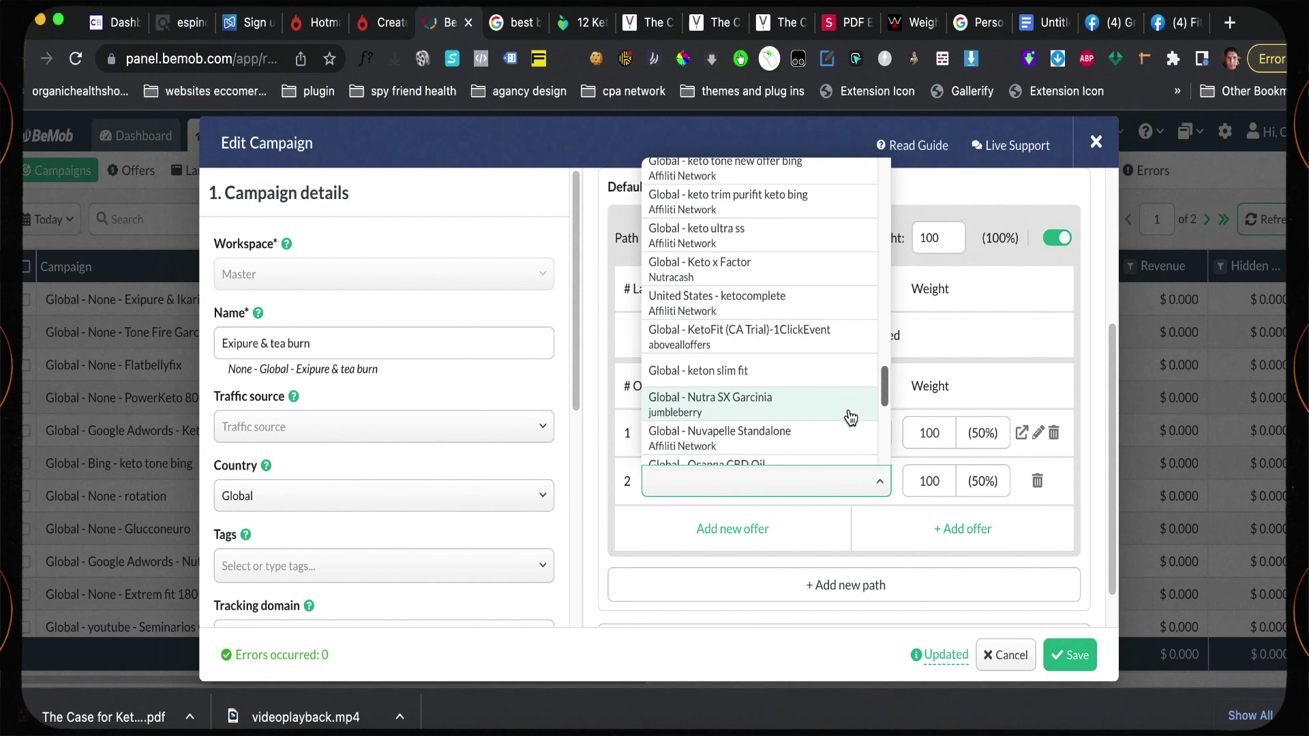
pyautogui.scroll(-4, 850, 416)
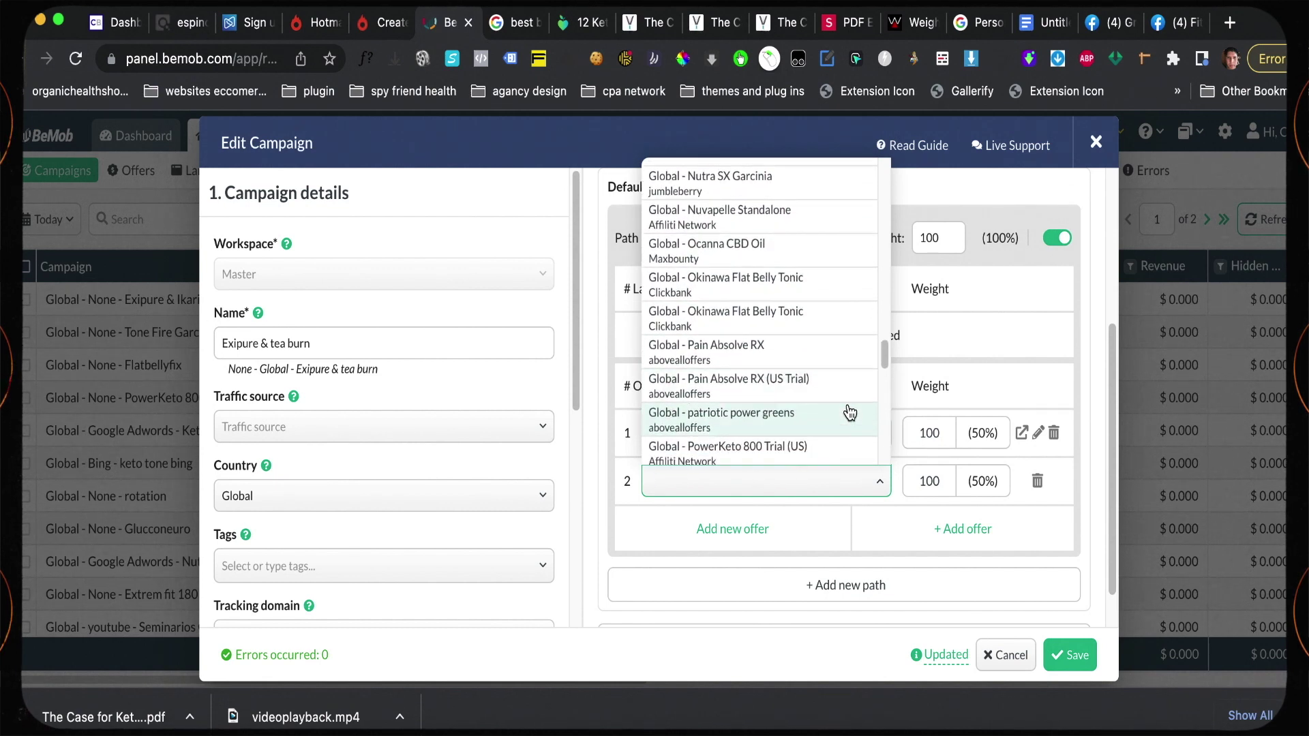
pyautogui.scroll(-4, 849, 414)
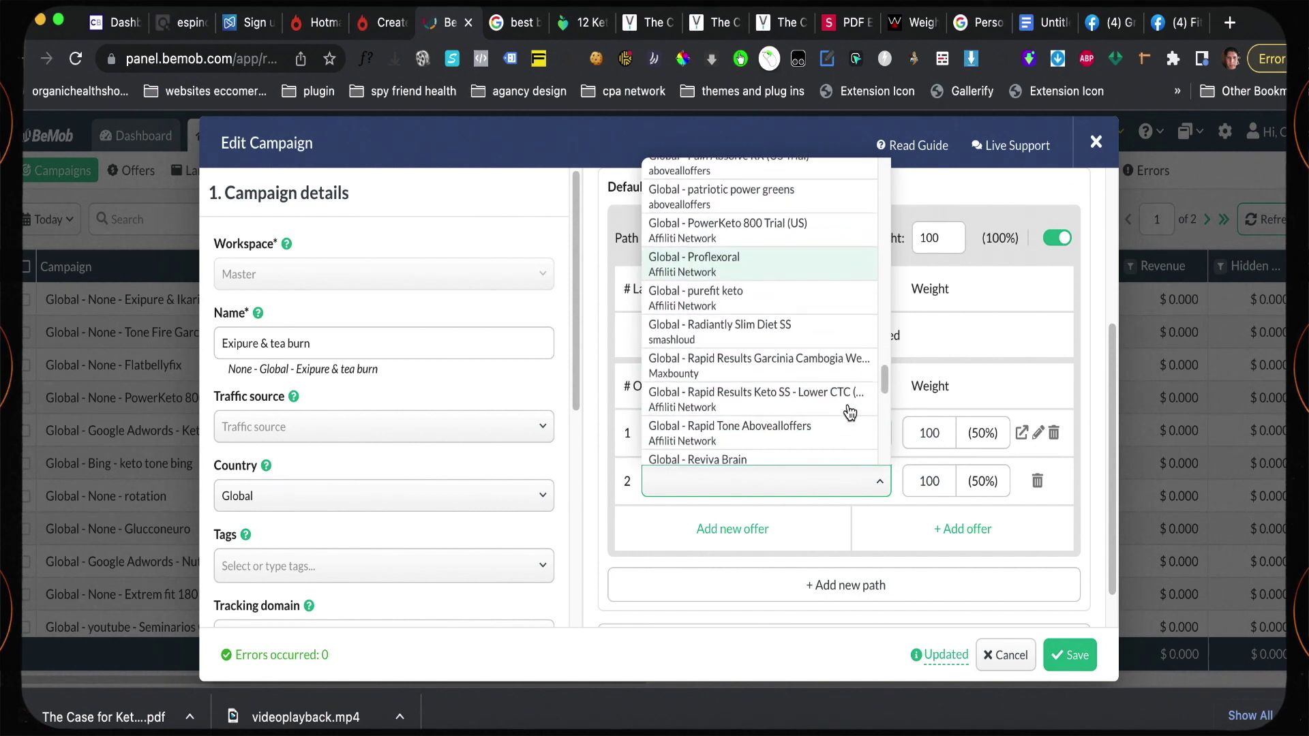
pyautogui.scroll(-4, 850, 412)
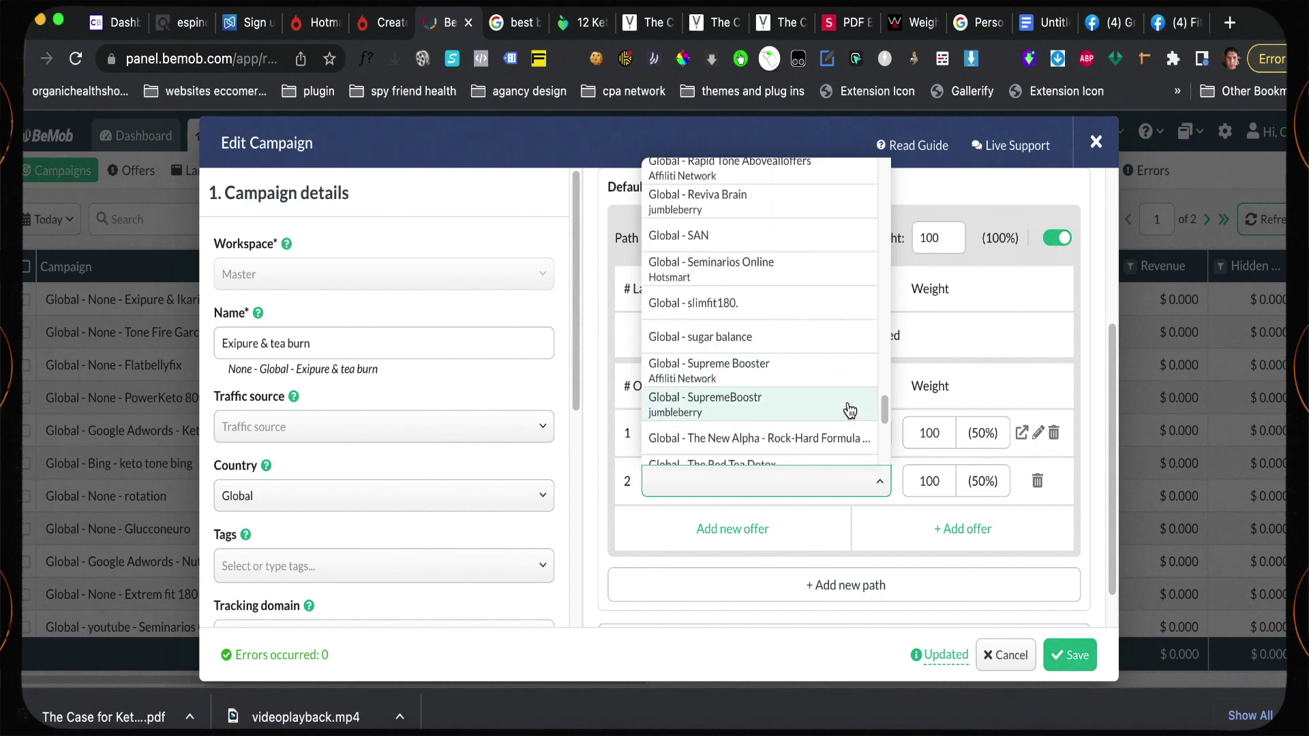
pyautogui.scroll(-2, 850, 409)
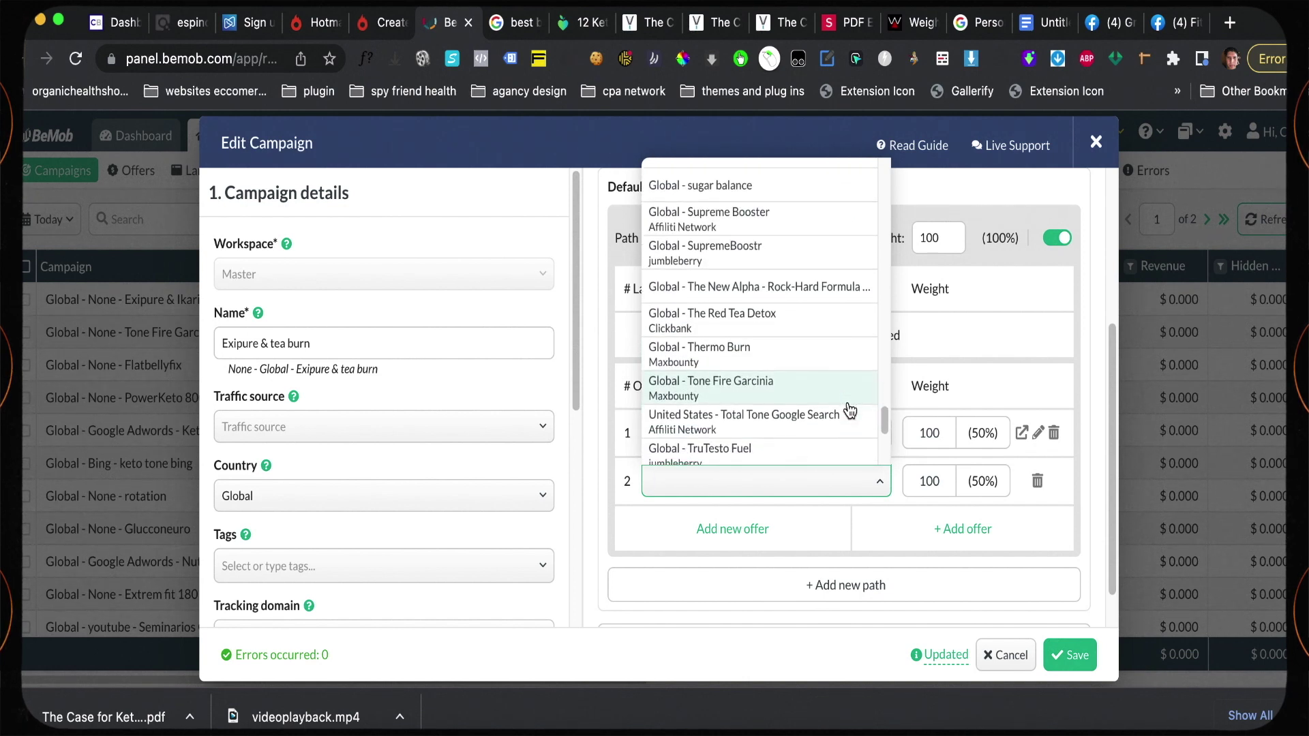
pyautogui.scroll(-3, 850, 410)
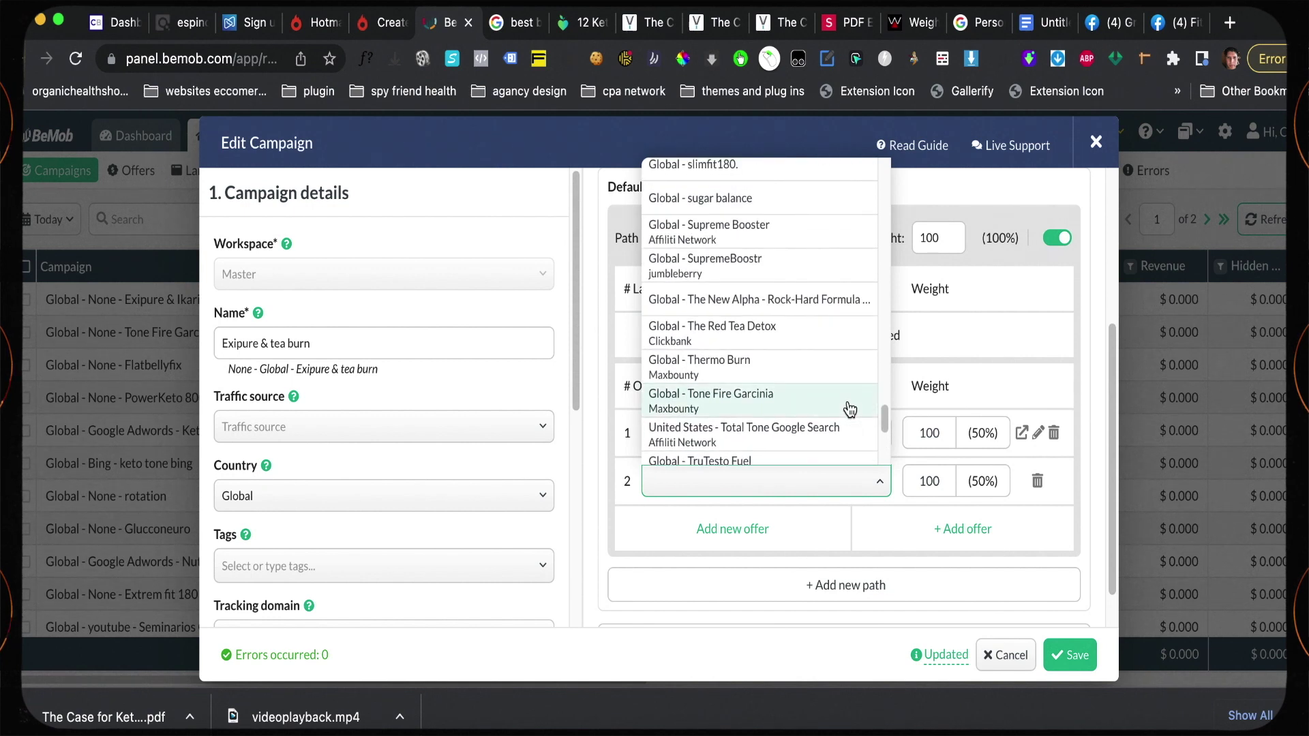
pyautogui.scroll(-5, 850, 410)
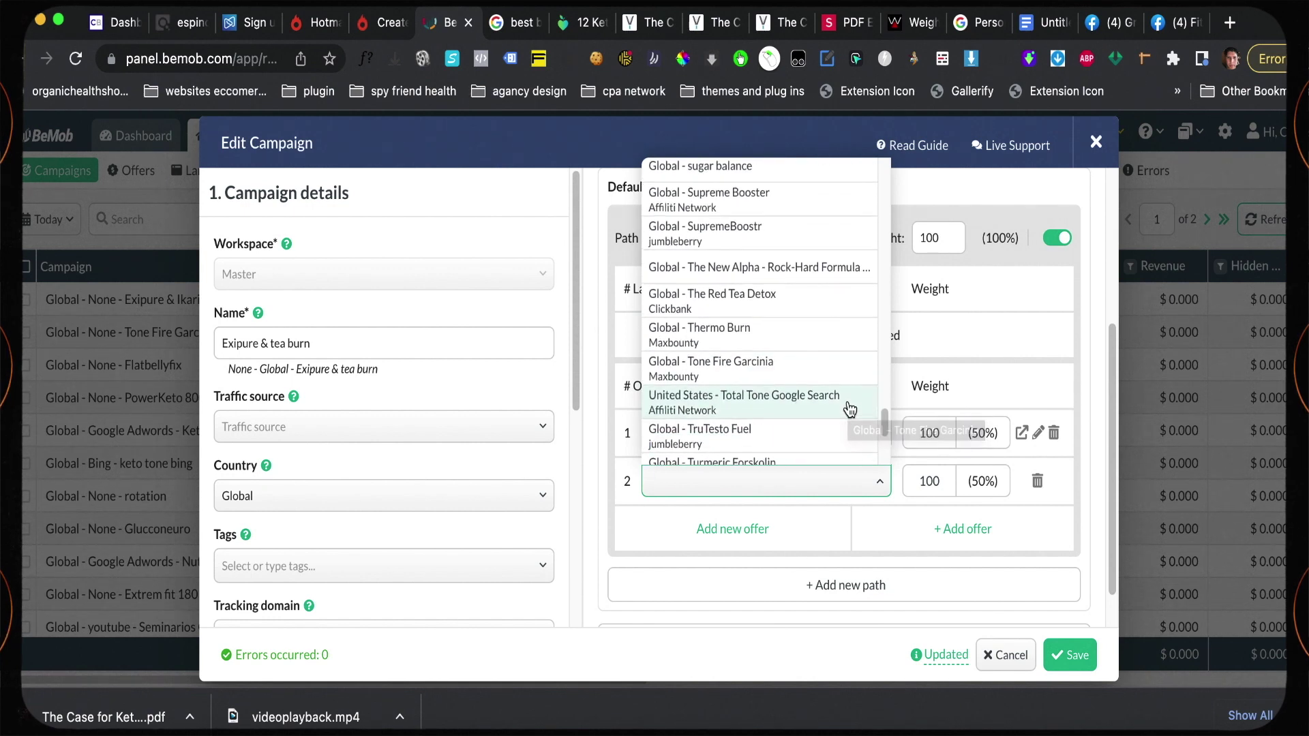
pyautogui.scroll(-2, 846, 409)
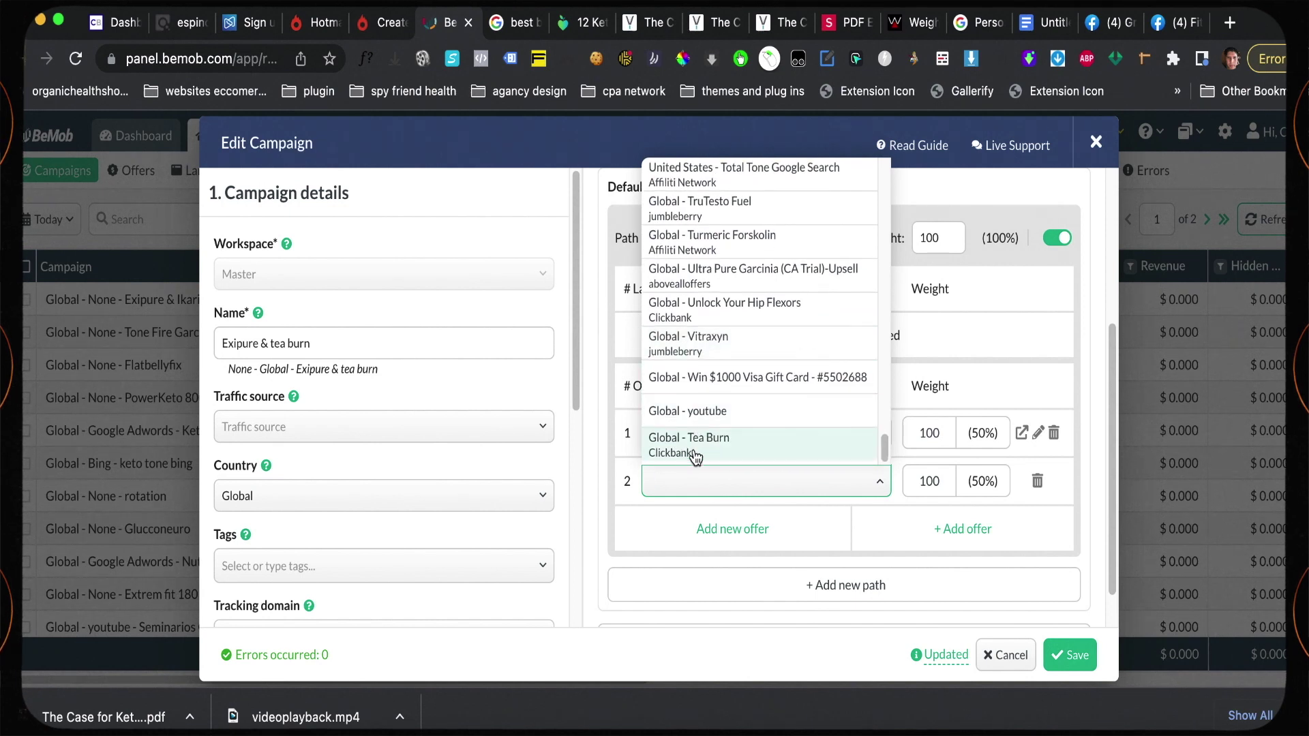
pyautogui.click(702, 447)
pyautogui.click(1080, 658)
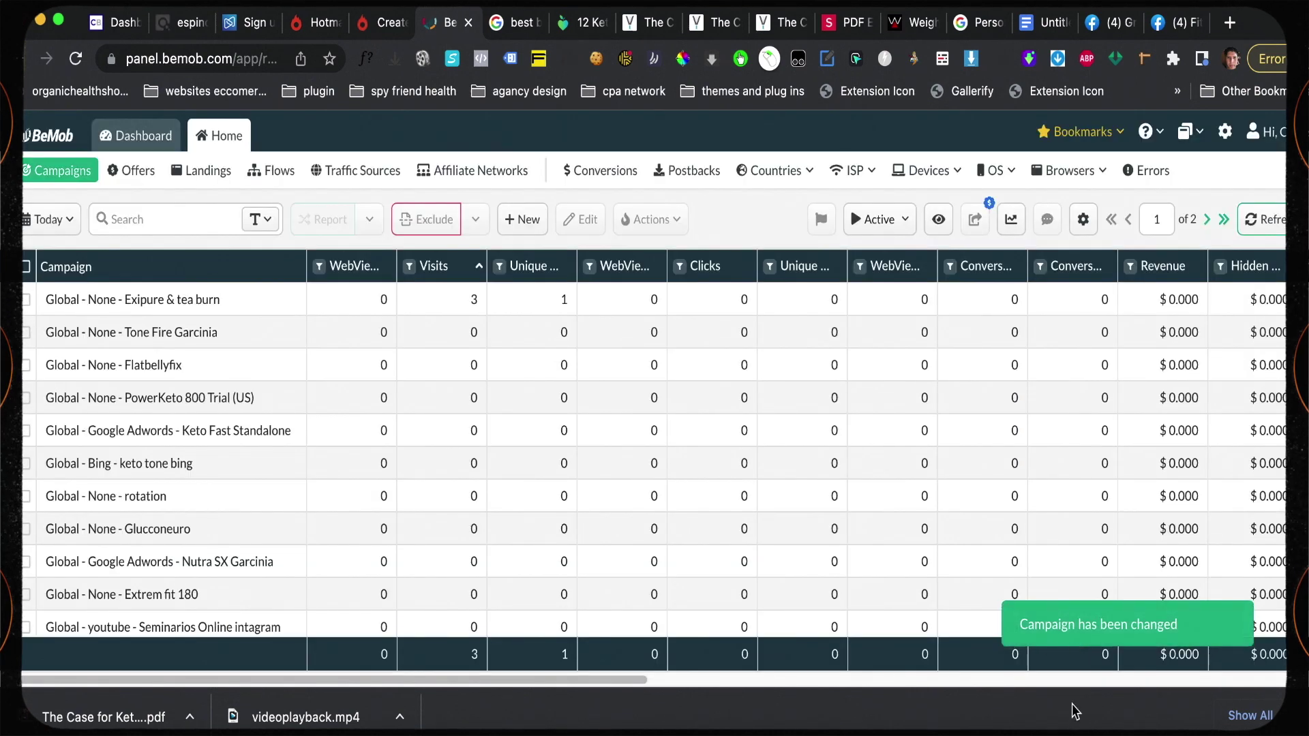
# Copy the campaign URL from the note in TextEdit
pyautogui.click(1154, 729)
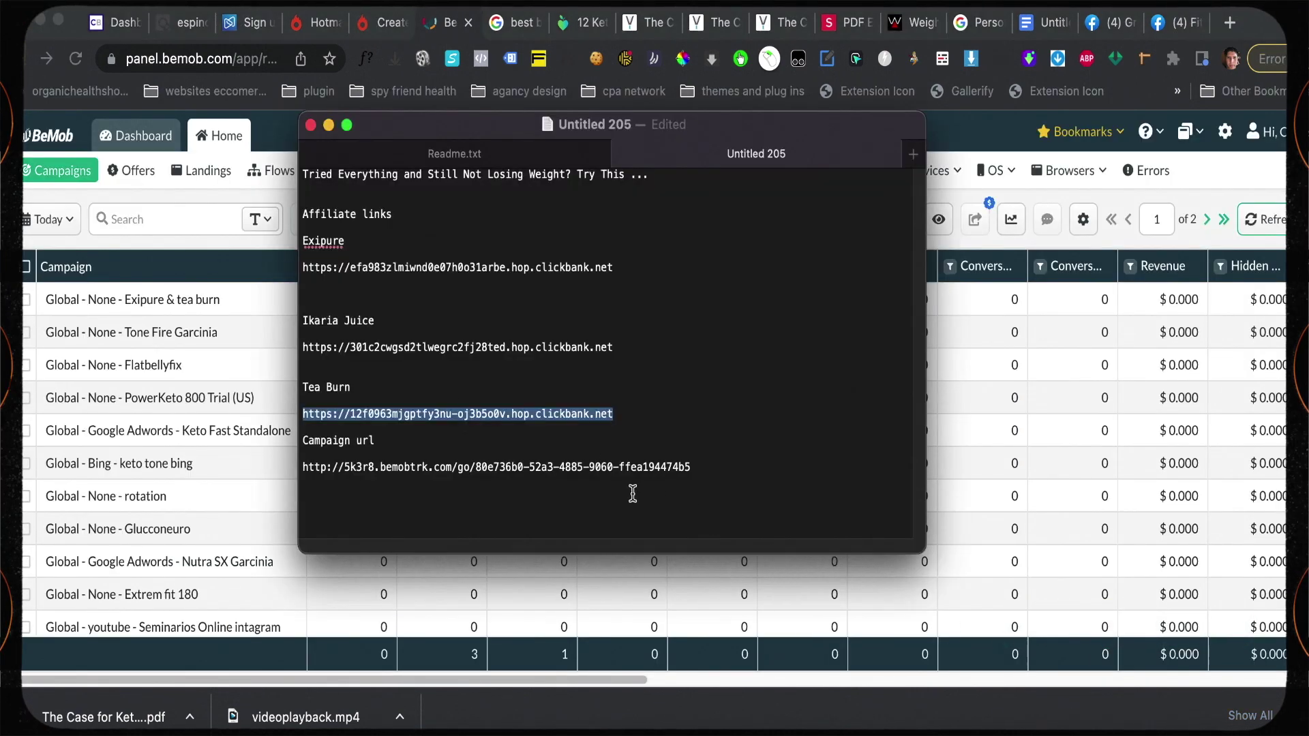
pyautogui.moveTo(691, 469); pyautogui.dragTo(314, 461)
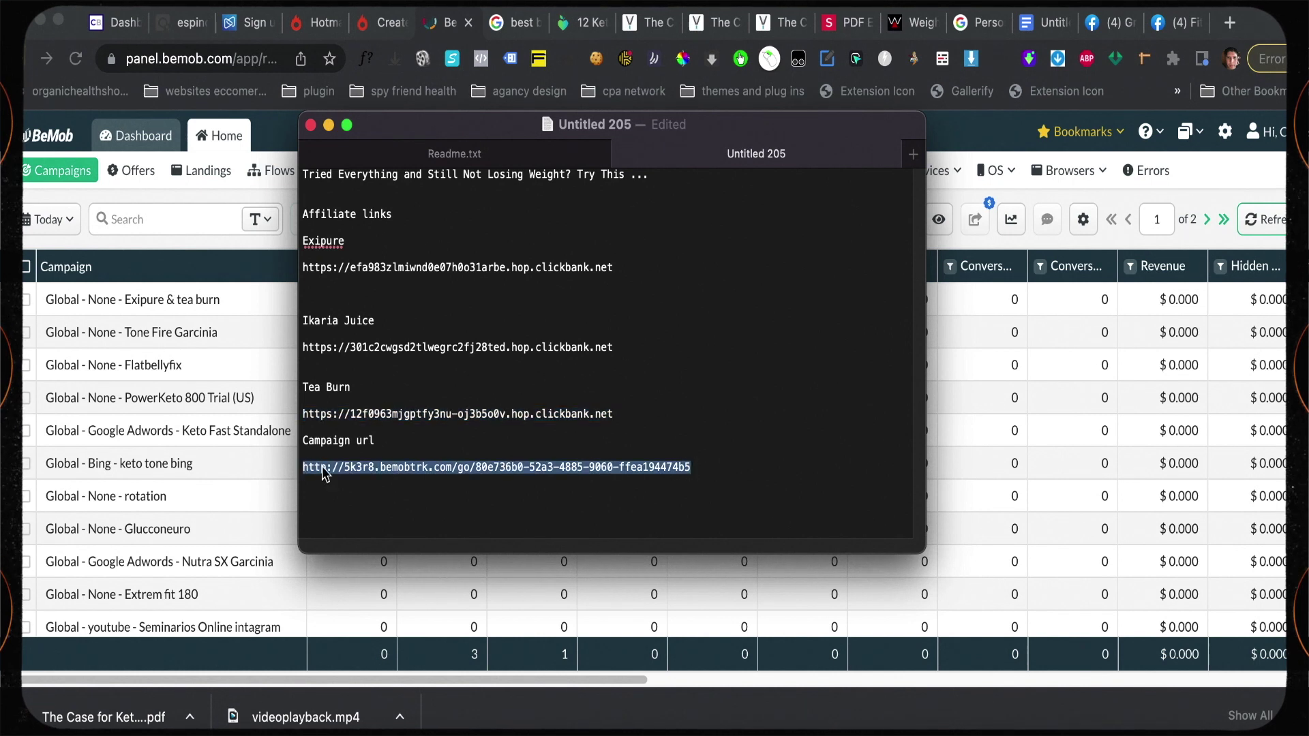
pyautogui.rightClick(319, 467)
pyautogui.click(352, 499)
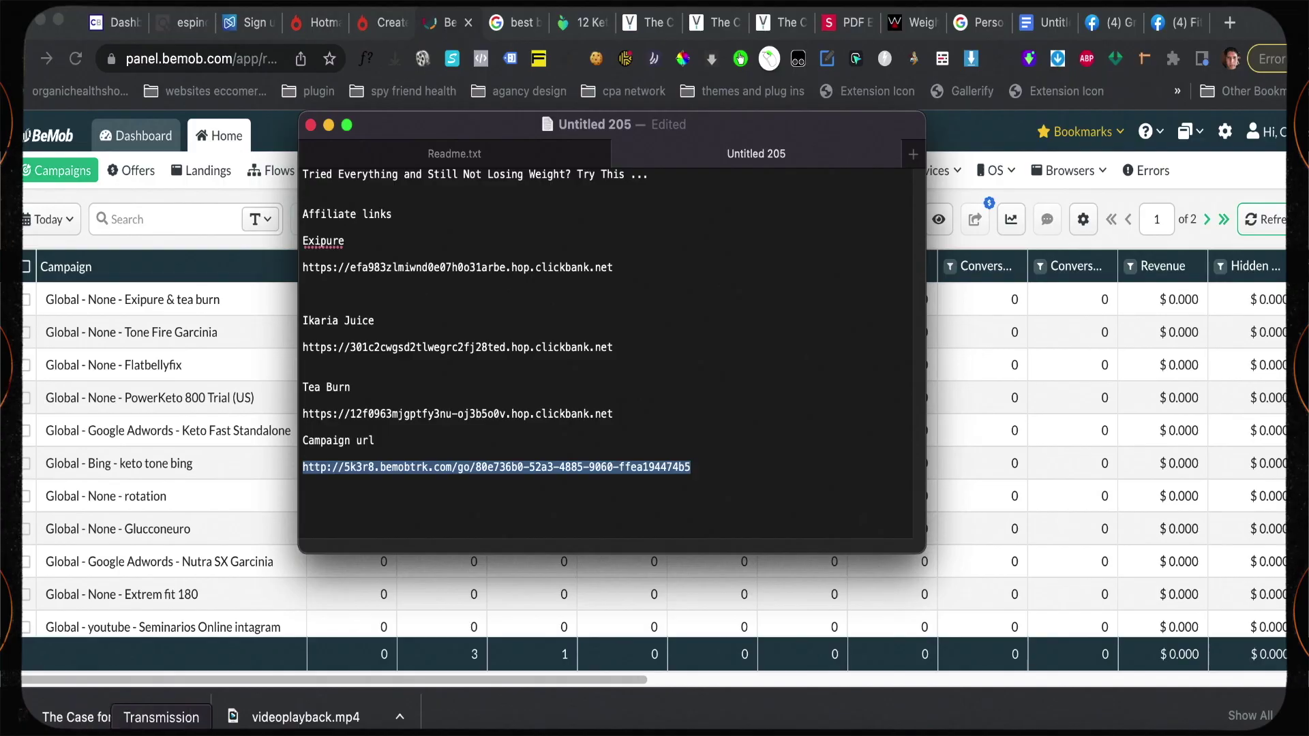
# Switch to Firefox and load the copied campaign URL in a new private window
pyautogui.click(191, 716)
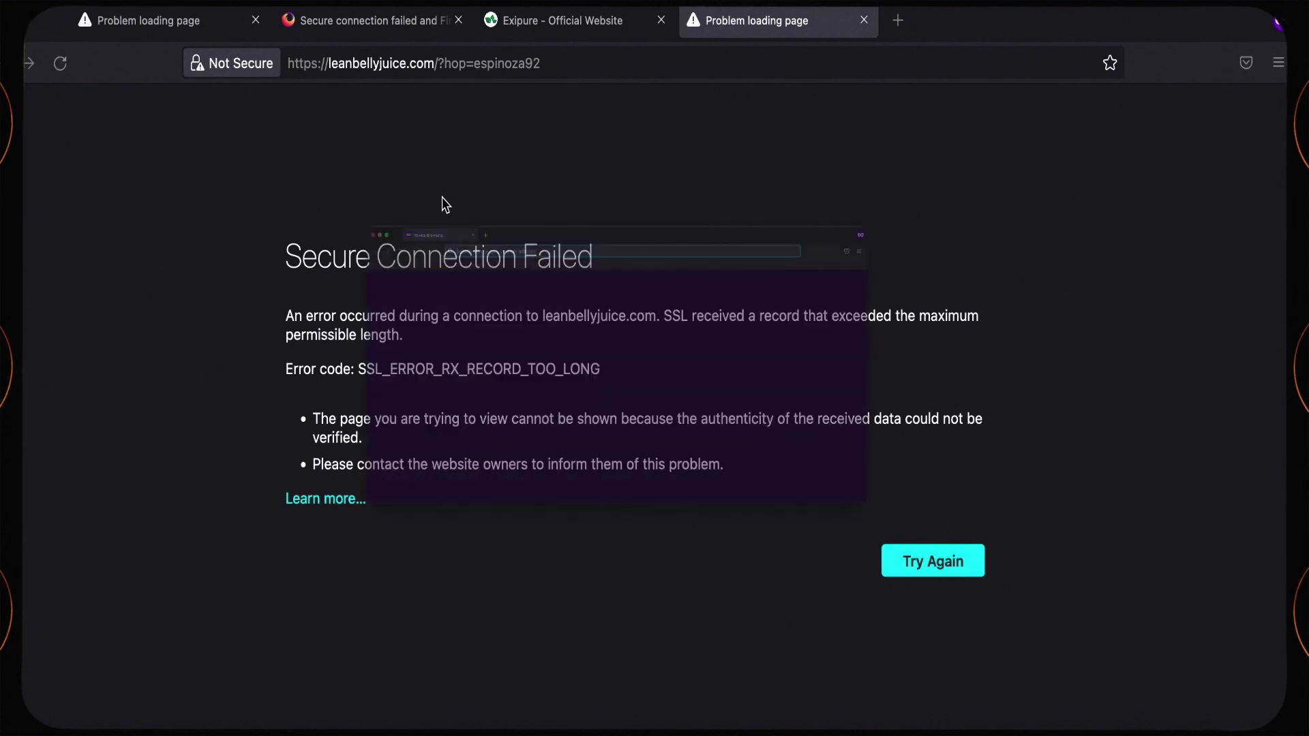
pyautogui.press('super+shift+p')
pyautogui.click(330, 66)
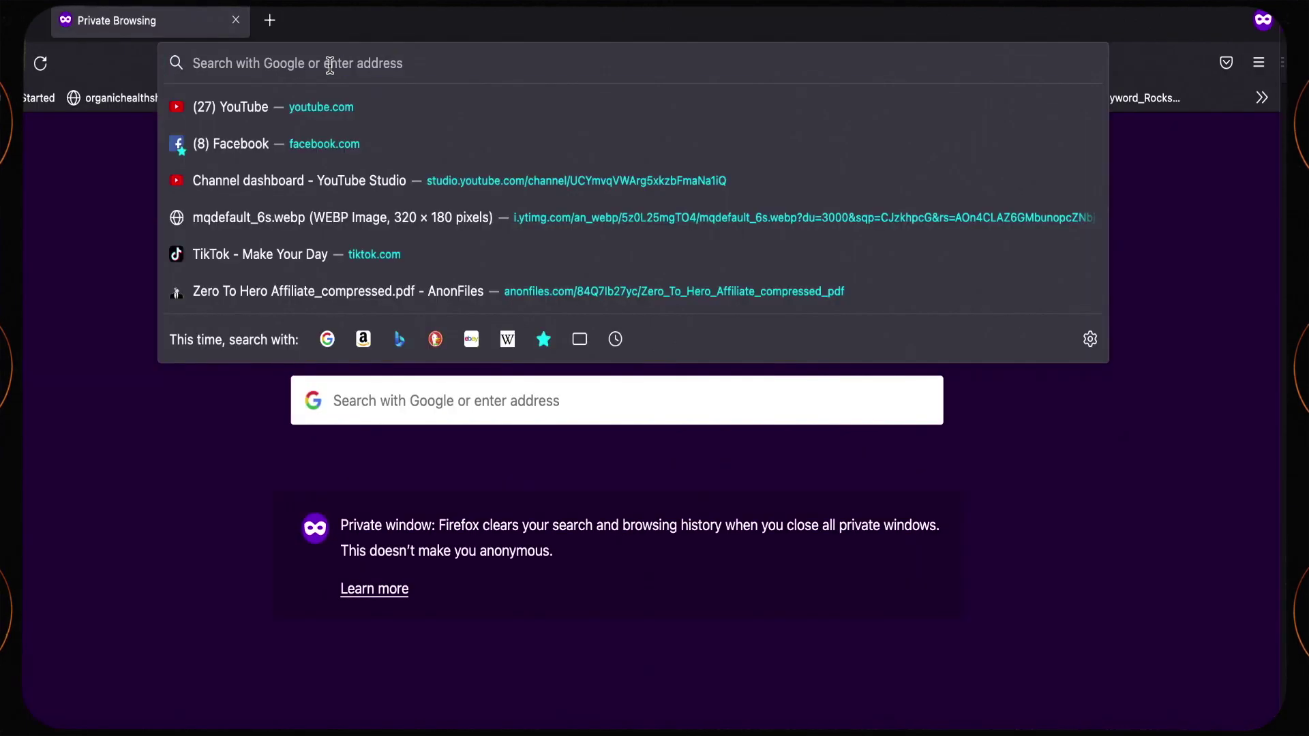
pyautogui.press('super+v')
pyautogui.press('Return')
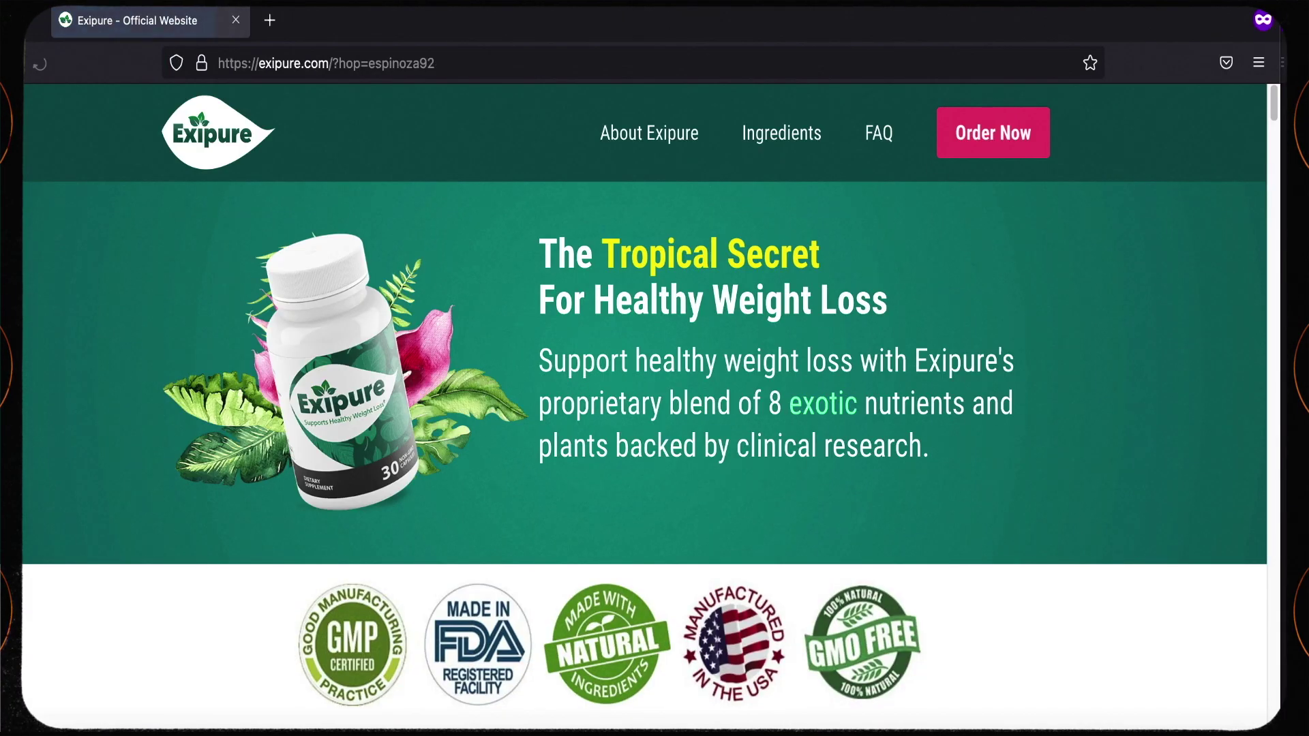
# Load the same campaign URL in two more private tabs to test the offer rotation
pyautogui.click(270, 20)
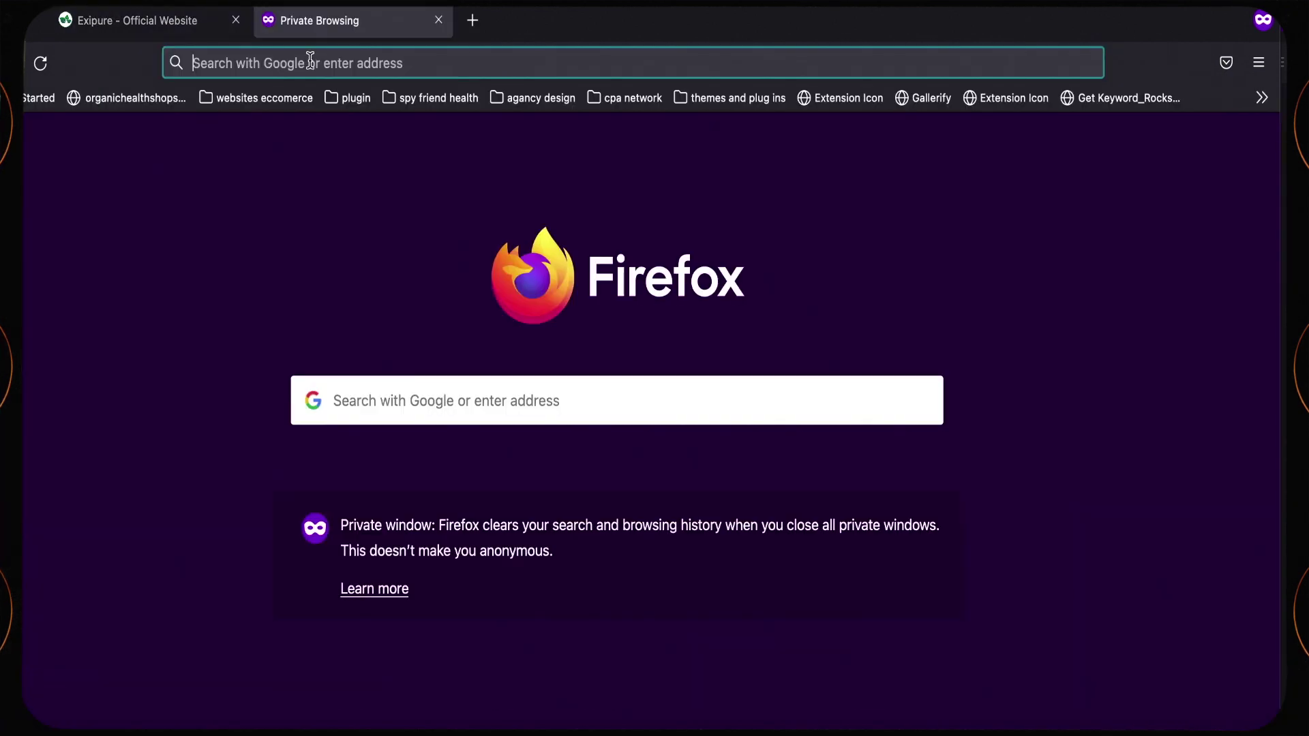
pyautogui.press('super+v')
pyautogui.press('Return')
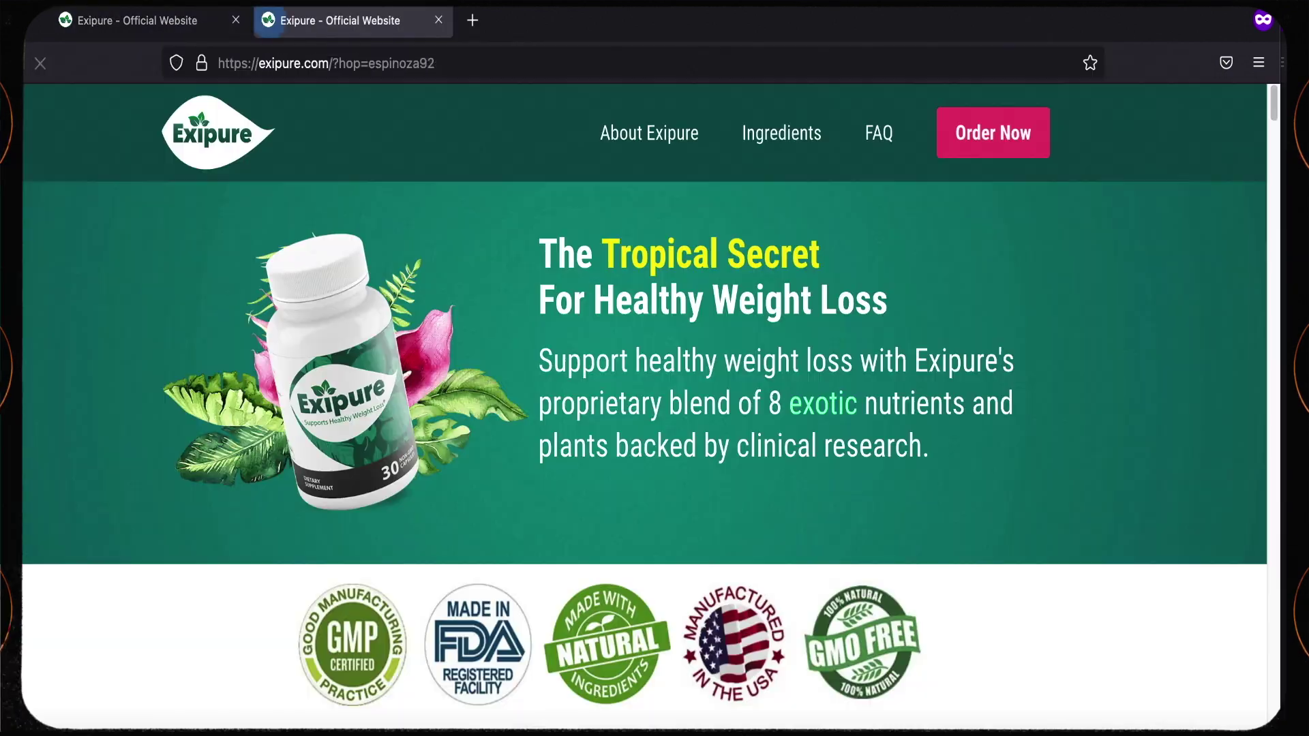
pyautogui.click(471, 21)
pyautogui.press('super+v')
pyautogui.press('Return')
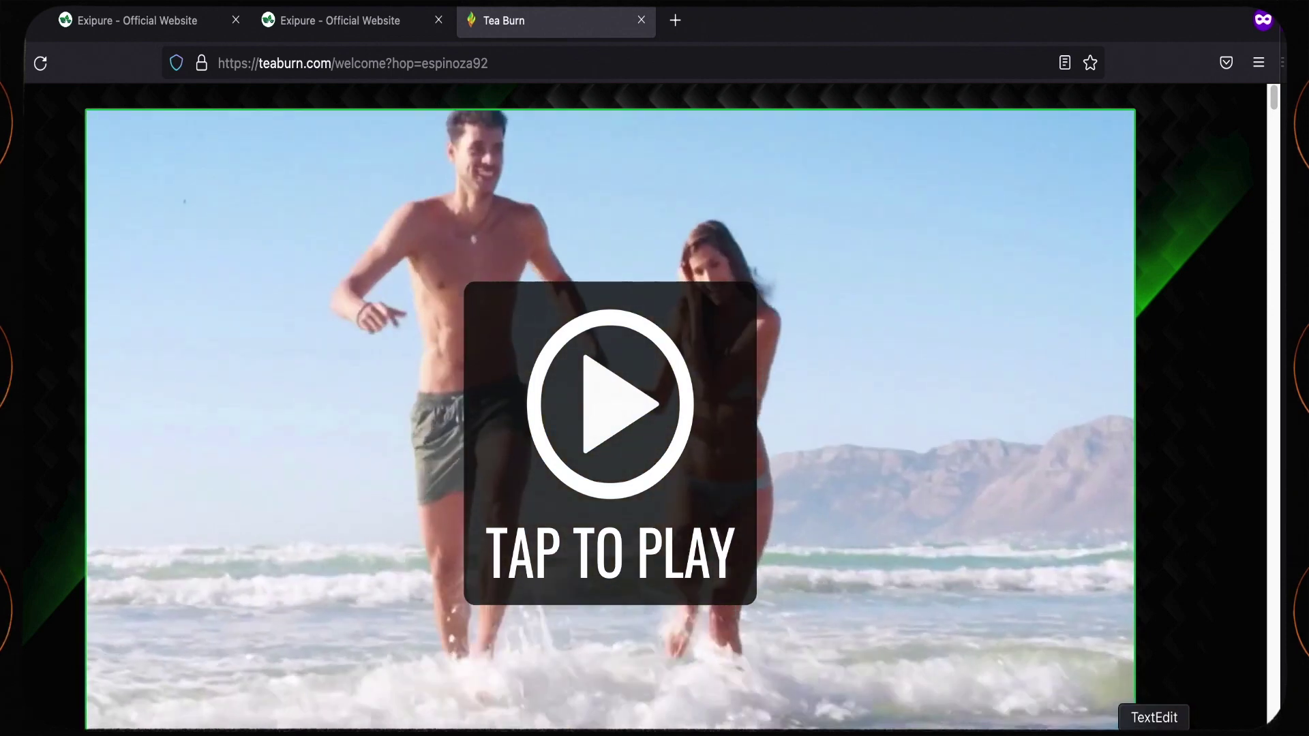
# Bring up the links note, return to Chrome and review the Google results for "best book for keto diet beginners"
pyautogui.click(1154, 730)
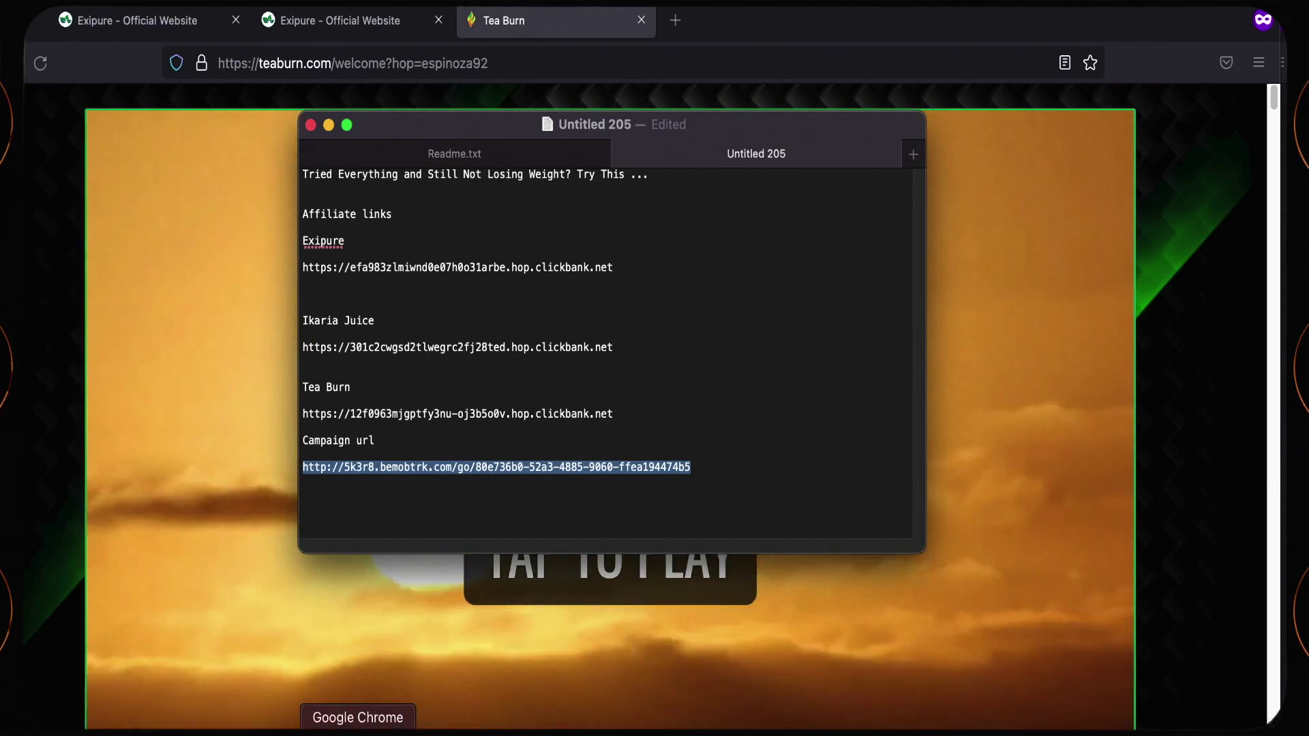
pyautogui.click(358, 734)
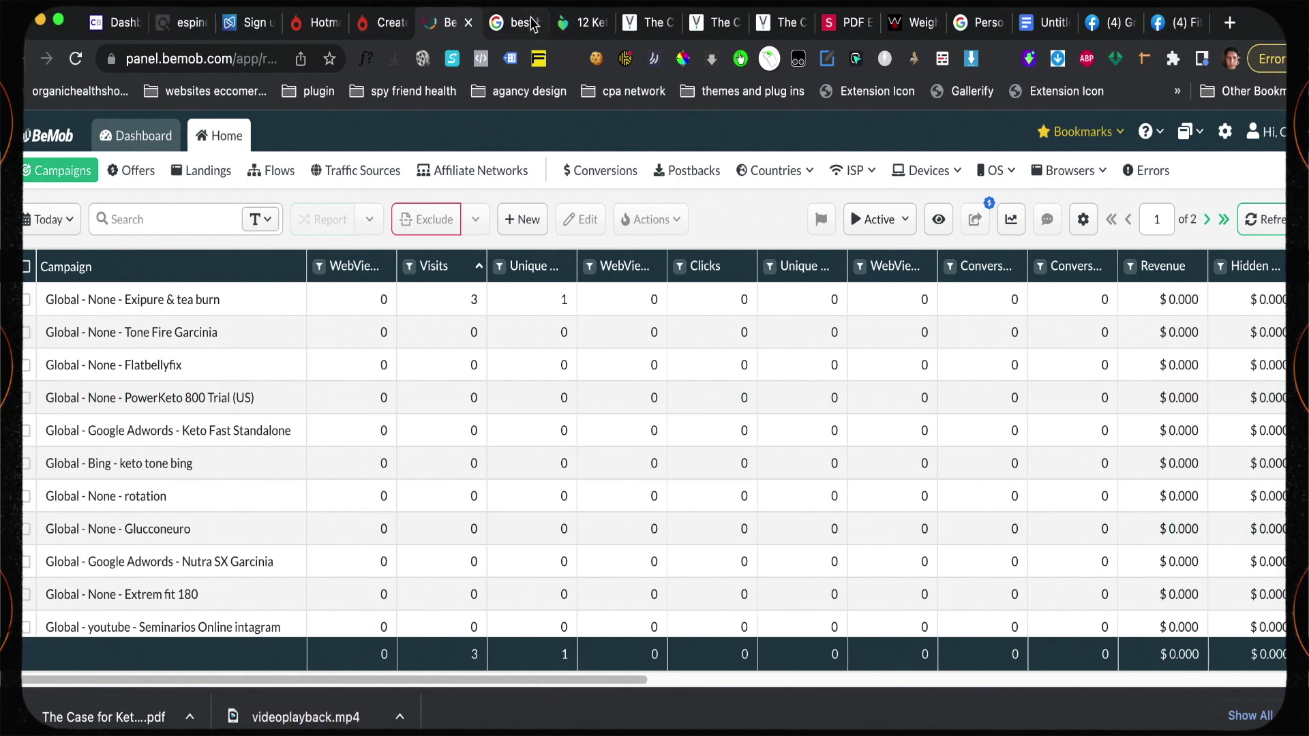
pyautogui.click(512, 24)
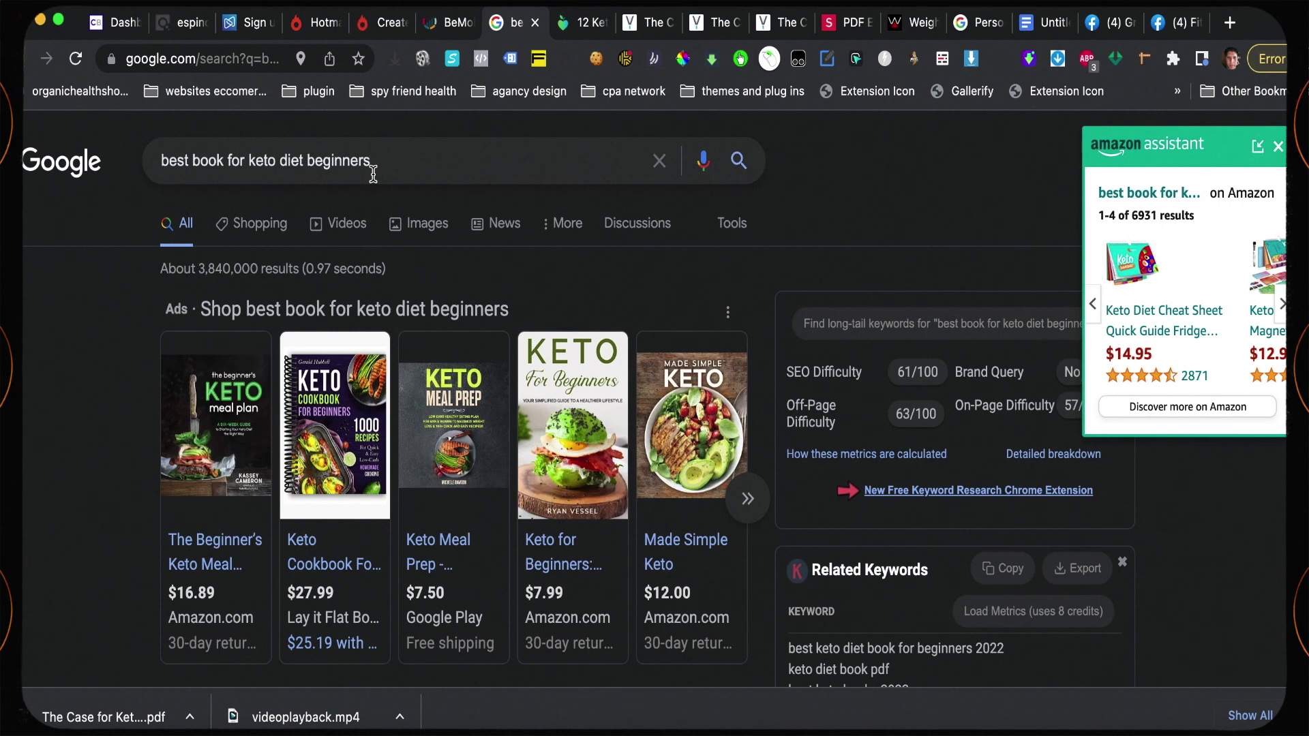
pyautogui.scroll(-10, 413, 239)
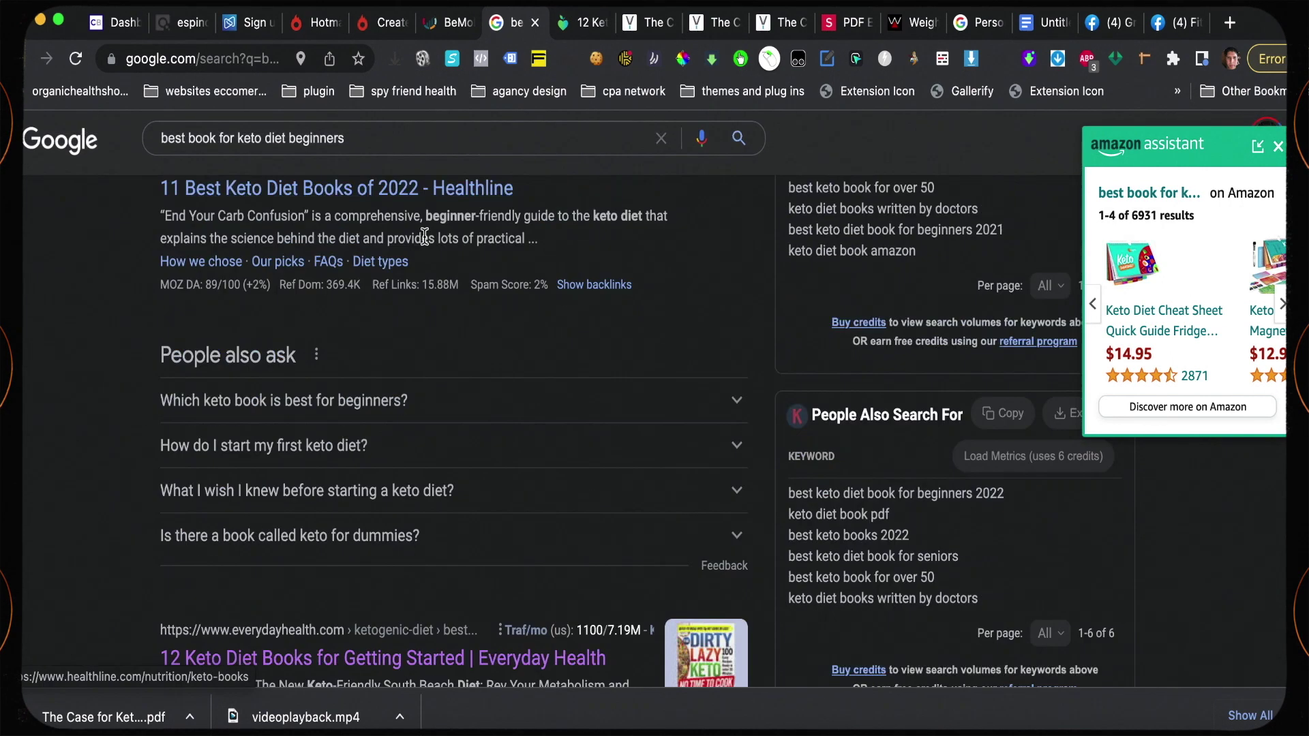
pyautogui.scroll(-6, 312, 253)
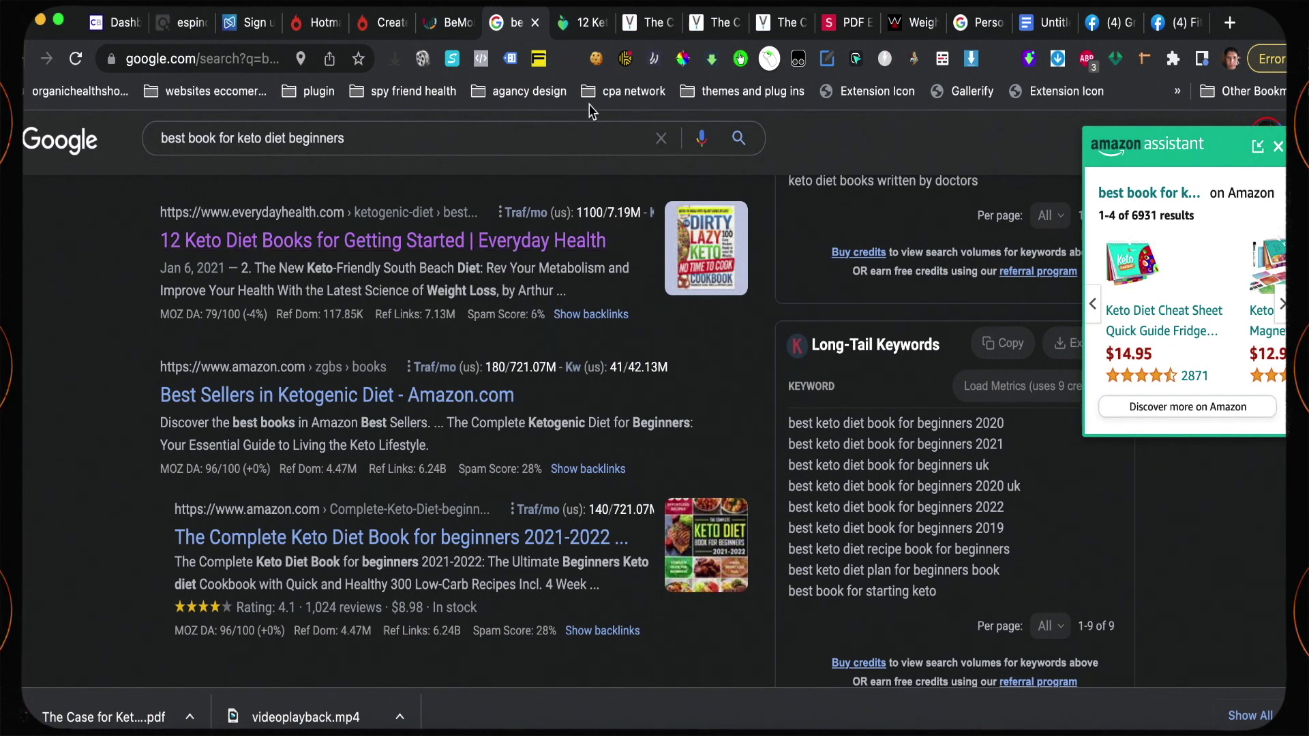
# Examine the Everyday Health article on keto diet books through to The Case for Keto entry
pyautogui.click(588, 30)
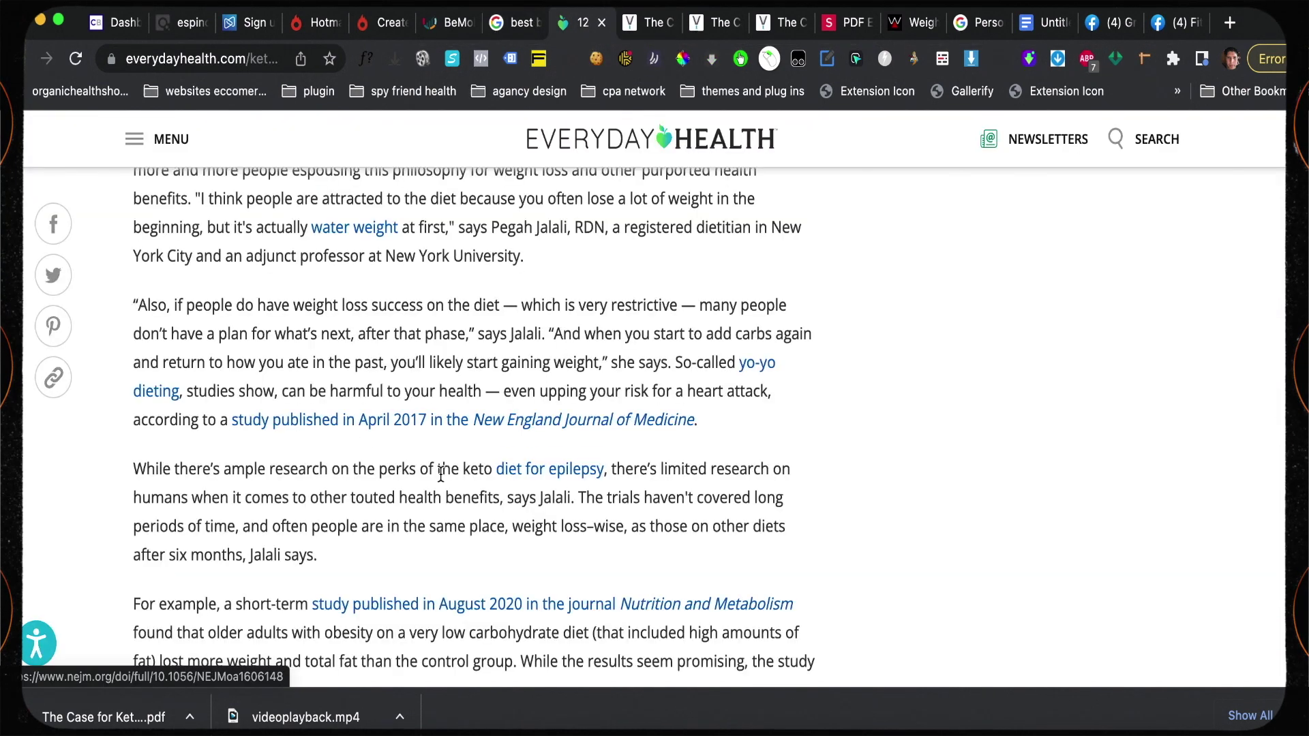
pyautogui.scroll(-5, 459, 479)
pyautogui.scroll(-5, 459, 480)
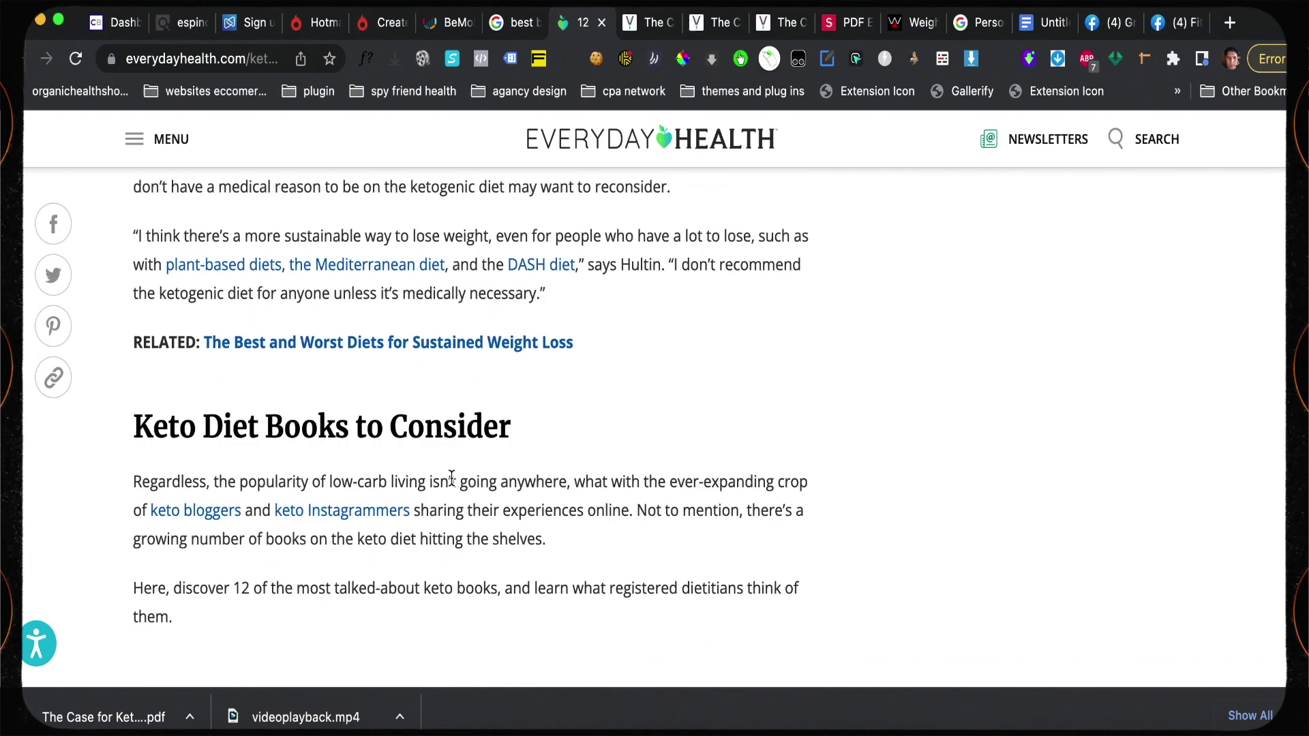
pyautogui.scroll(3, 456, 477)
pyautogui.scroll(15, 453, 477)
pyautogui.scroll(-3, 452, 474)
pyautogui.scroll(4, 452, 474)
pyautogui.scroll(10, 453, 472)
pyautogui.scroll(-9, 452, 472)
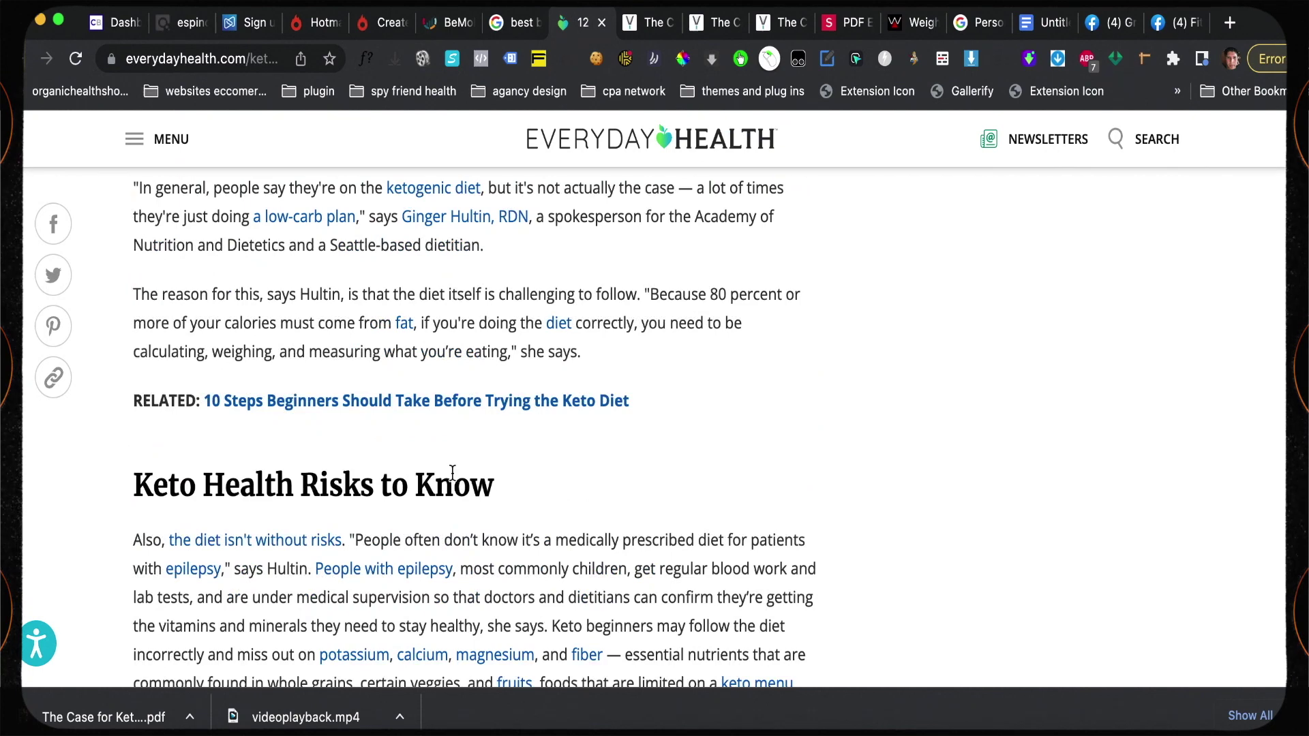
pyautogui.scroll(-18, 452, 472)
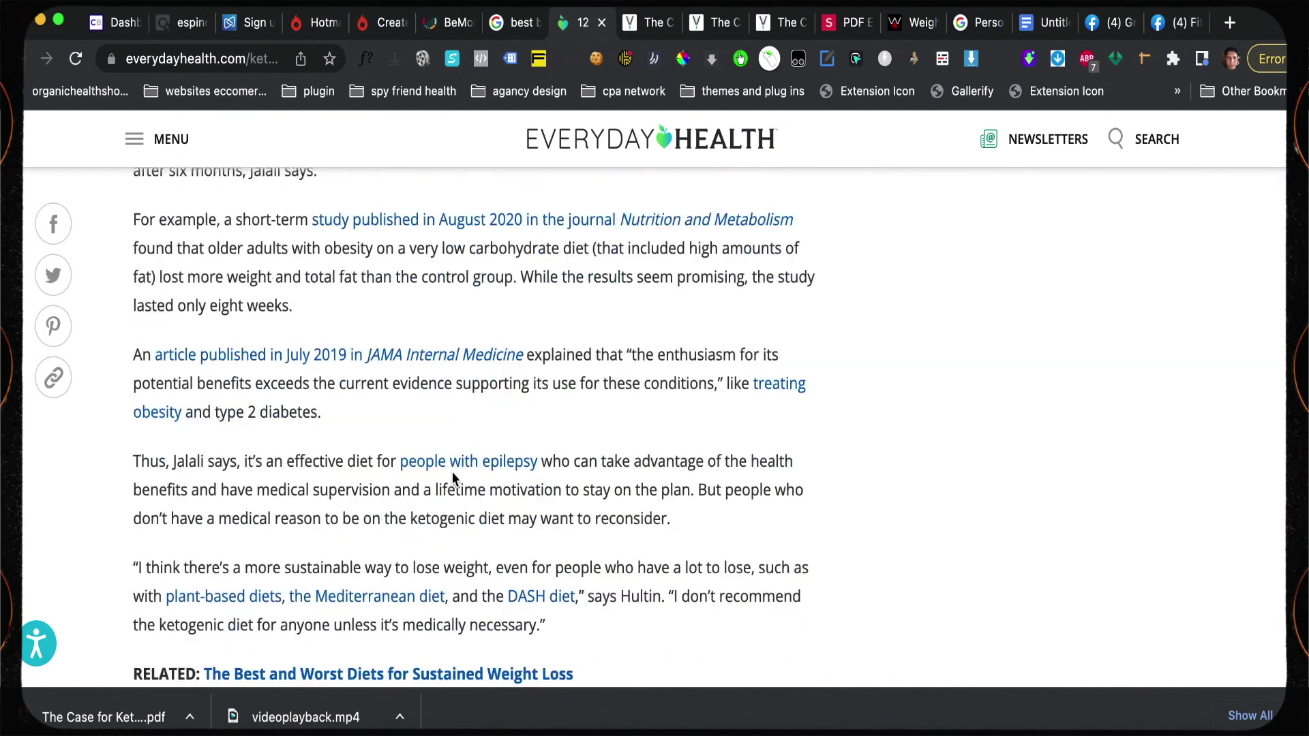
pyautogui.scroll(-4, 455, 479)
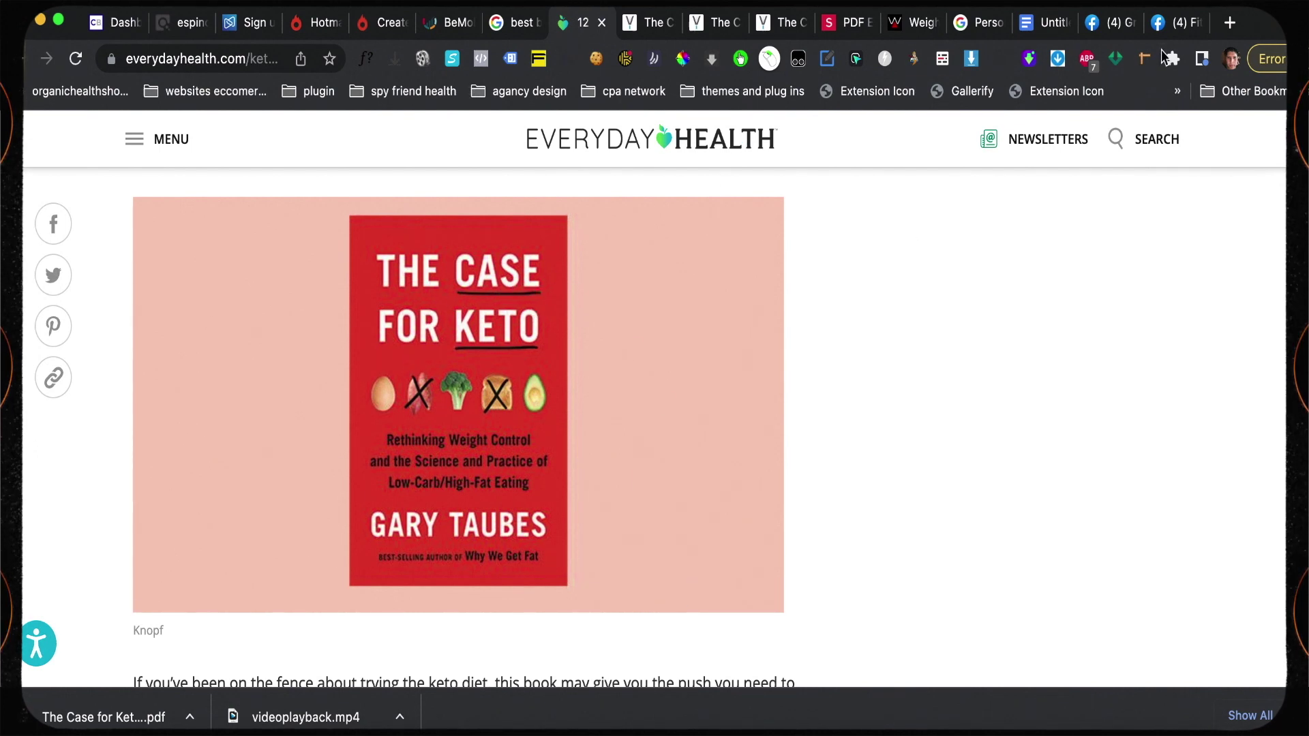
# Search Google for "the case for keto" in a new tab and review the red-cover book's Amazon shopping offer
pyautogui.click(1232, 23)
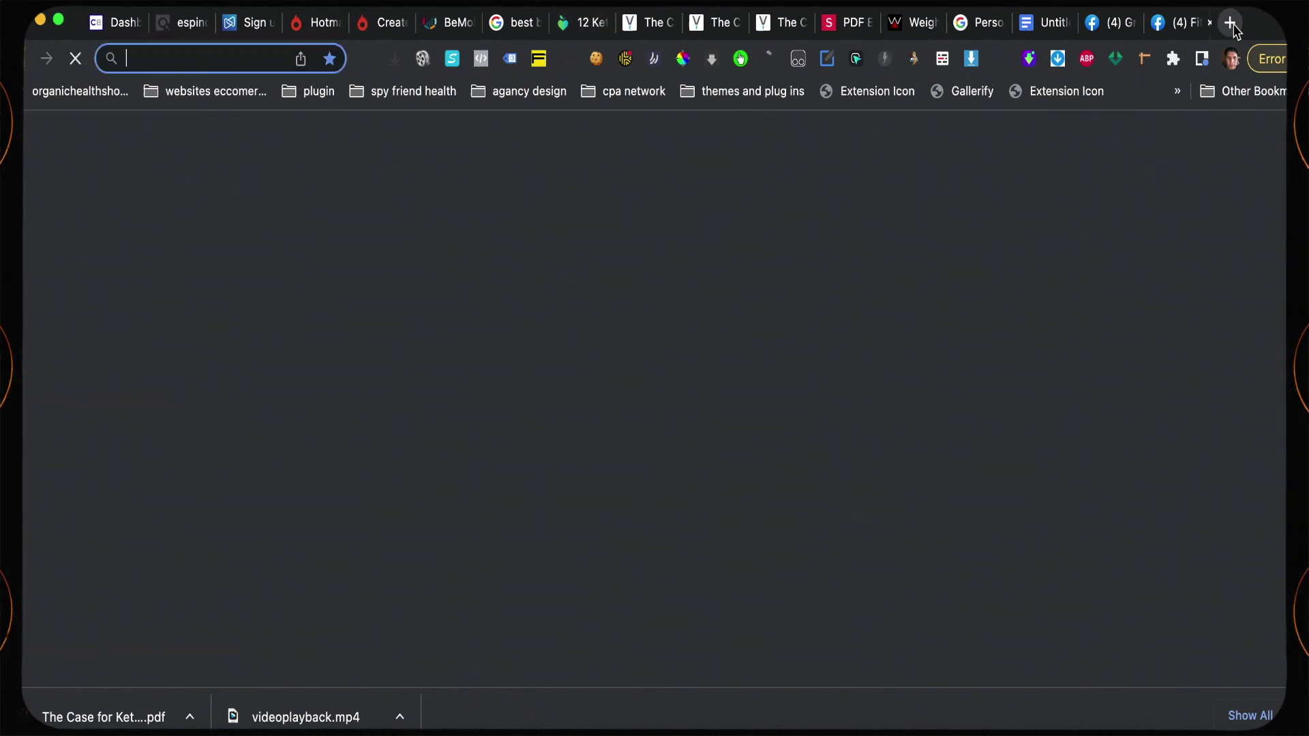
pyautogui.write('goo')
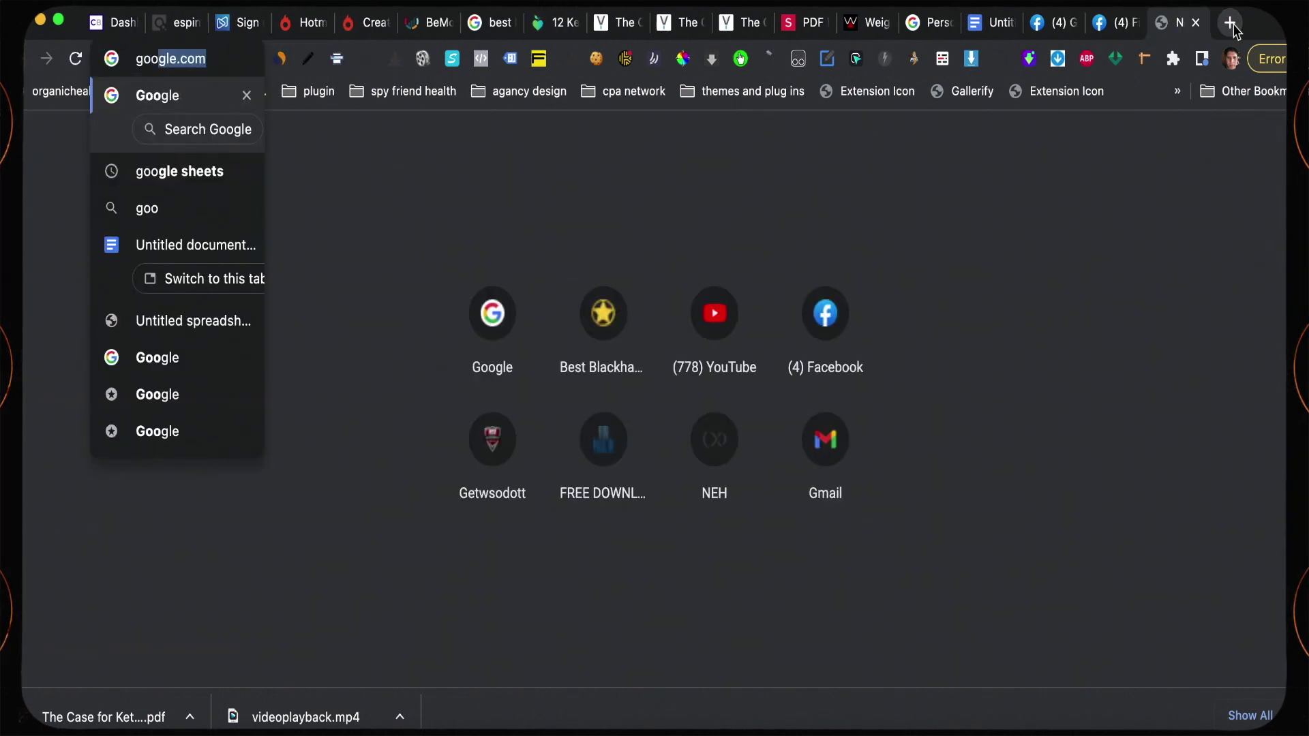
pyautogui.press('Return')
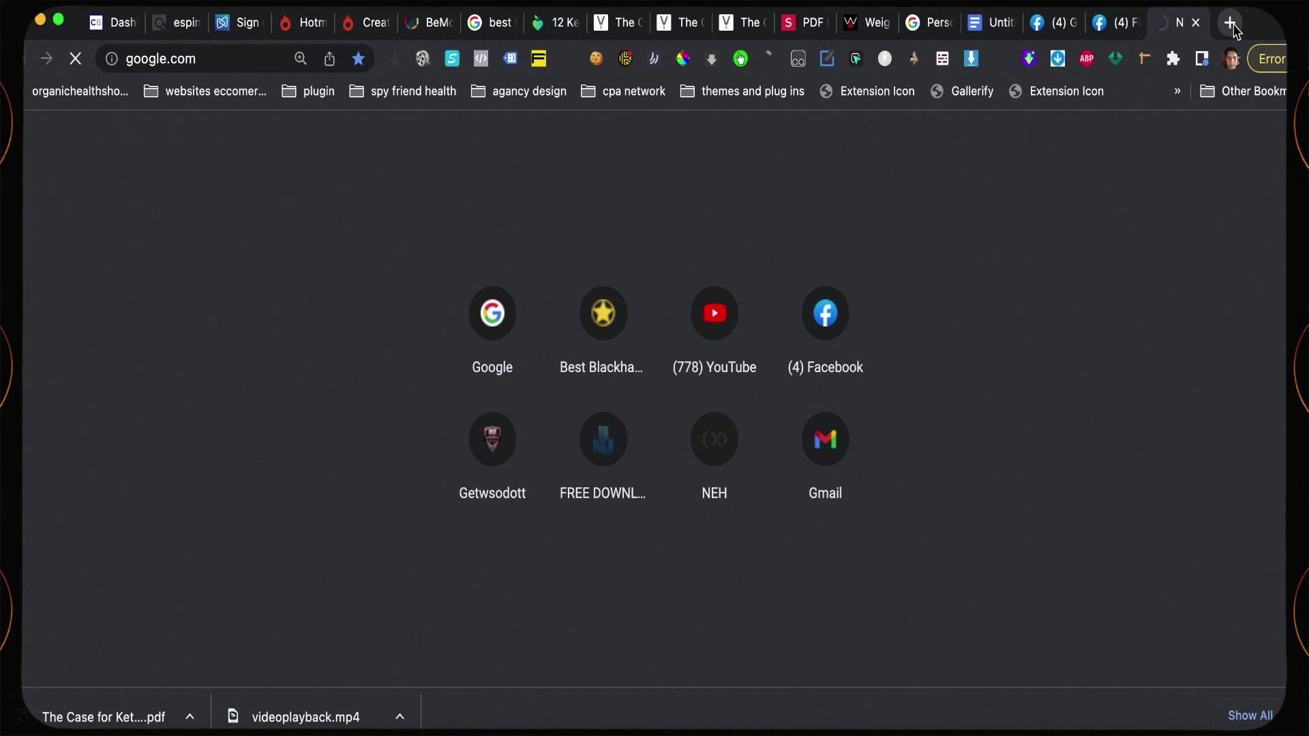
pyautogui.write('thwe')
pyautogui.press('BackSpace')
pyautogui.press('BackSpace')
pyautogui.write('e case ')
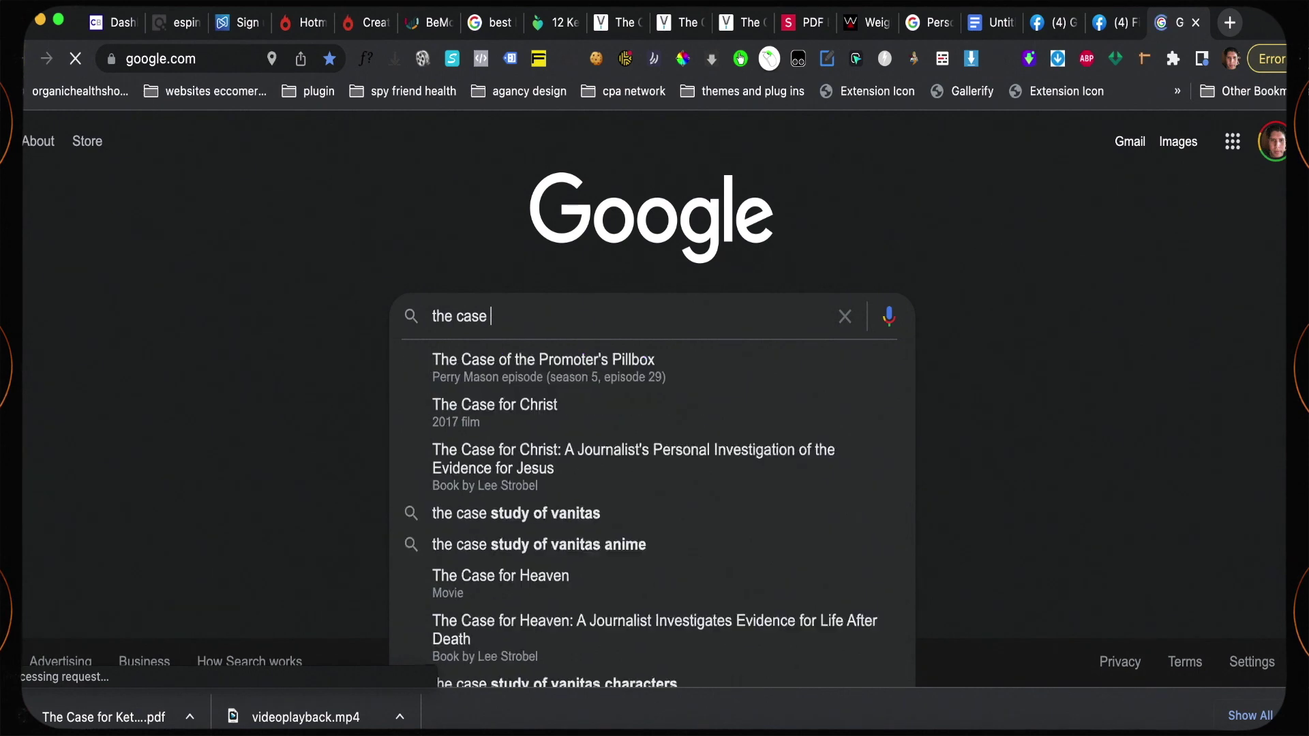
pyautogui.write('for keto')
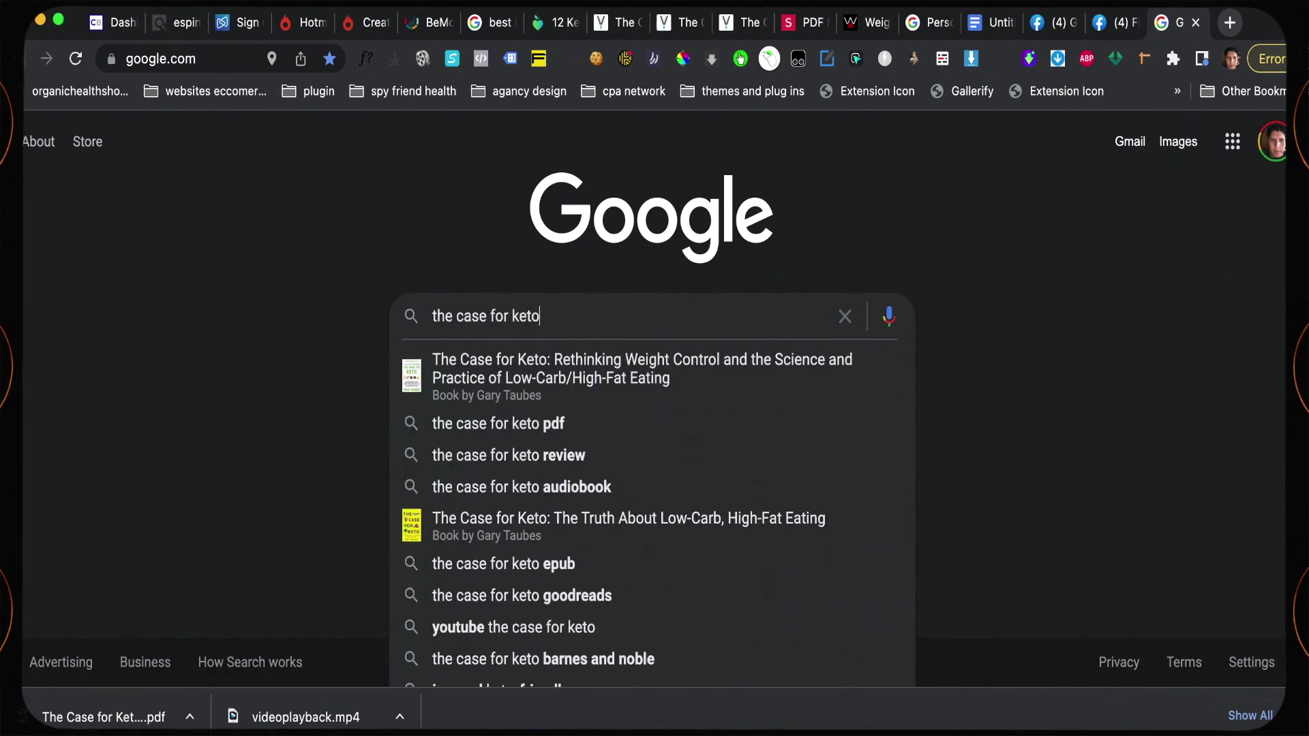
pyautogui.press('Return')
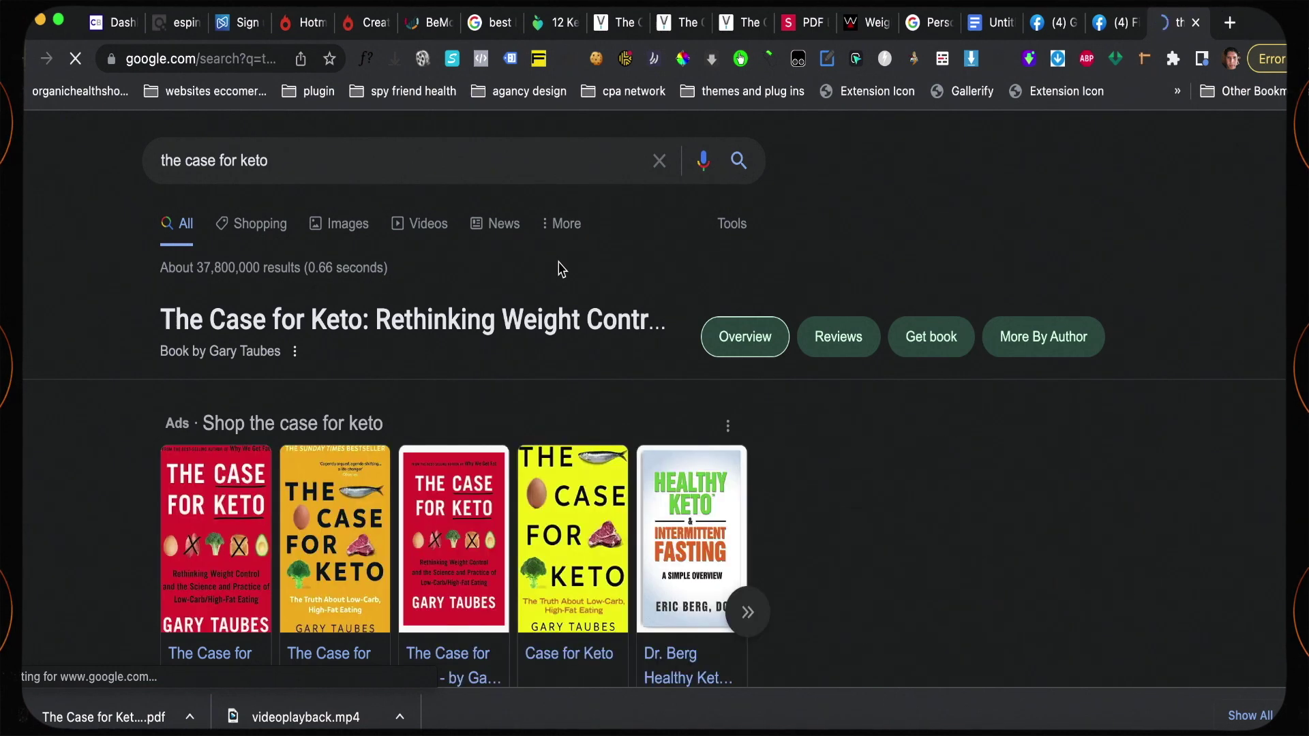
pyautogui.scroll(-4, 409, 375)
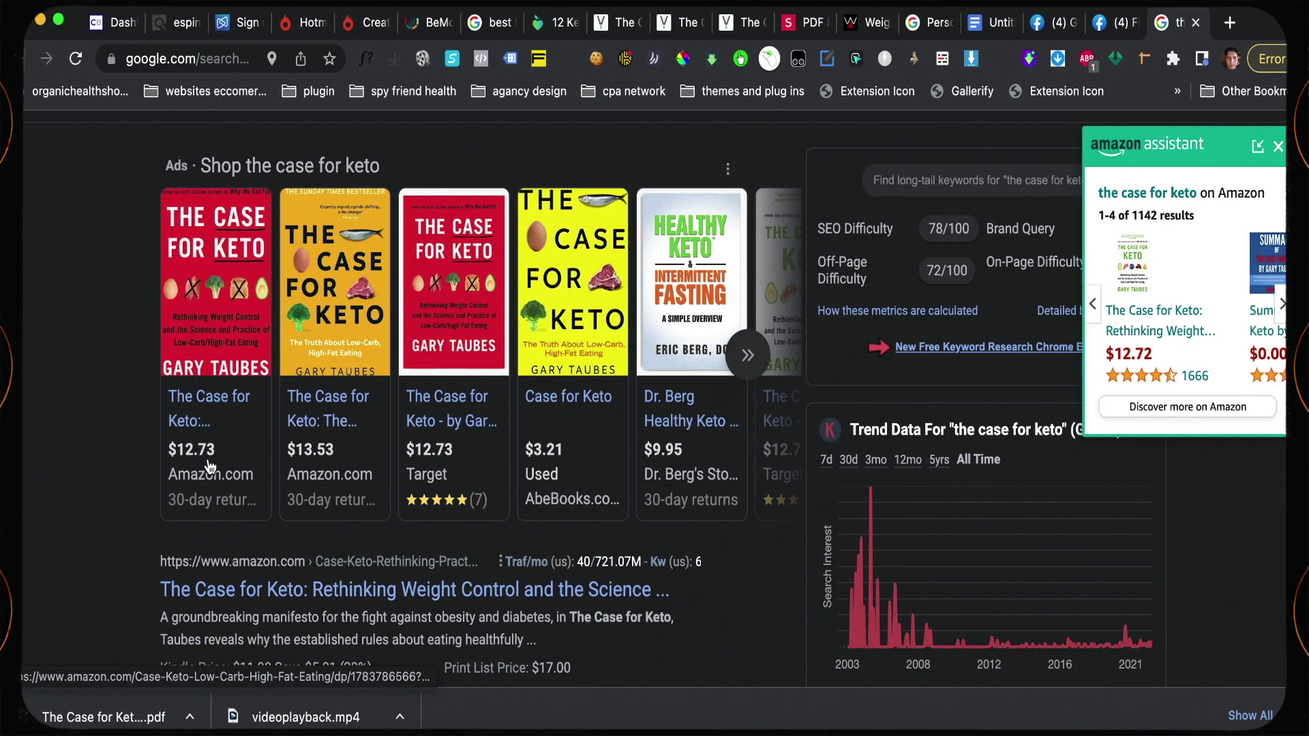
pyautogui.moveTo(225, 397)
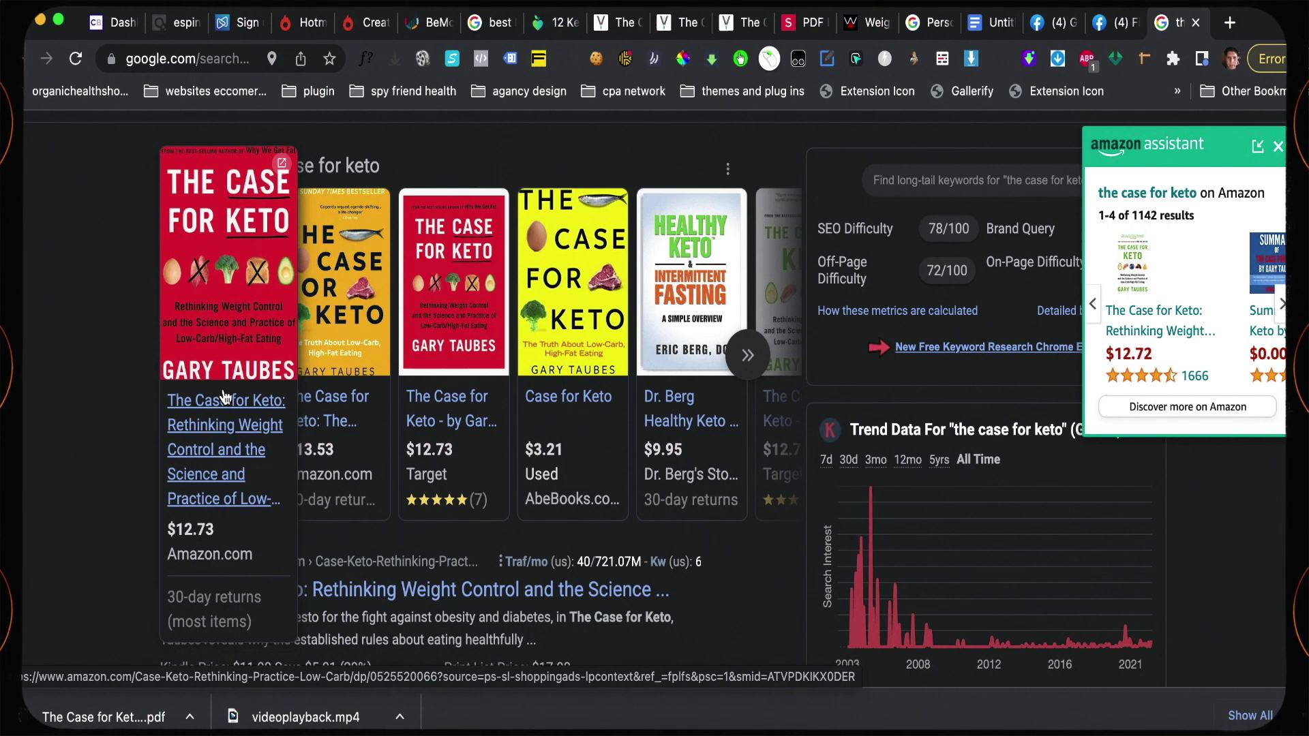
# Examine the Z-Library search results for The Case for Keto, comparing the listed editions and file formats
pyautogui.click(615, 30)
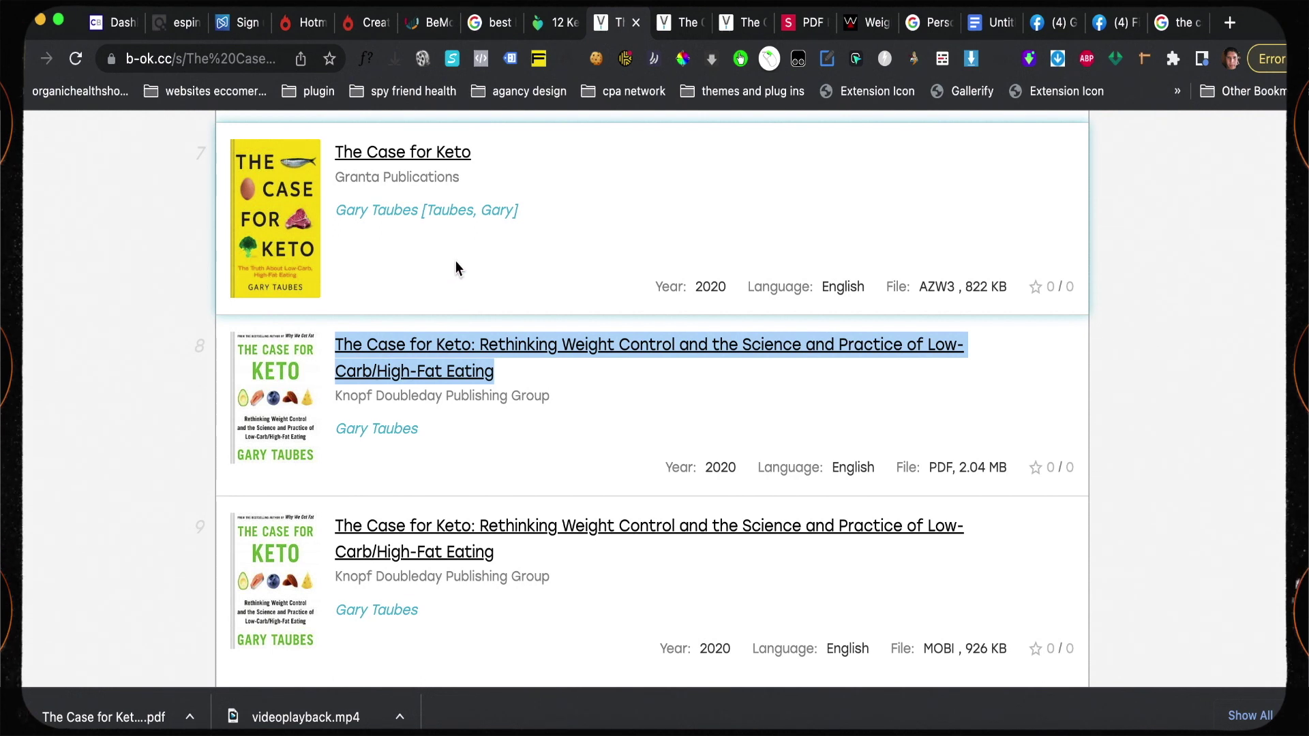
pyautogui.scroll(20, 455, 266)
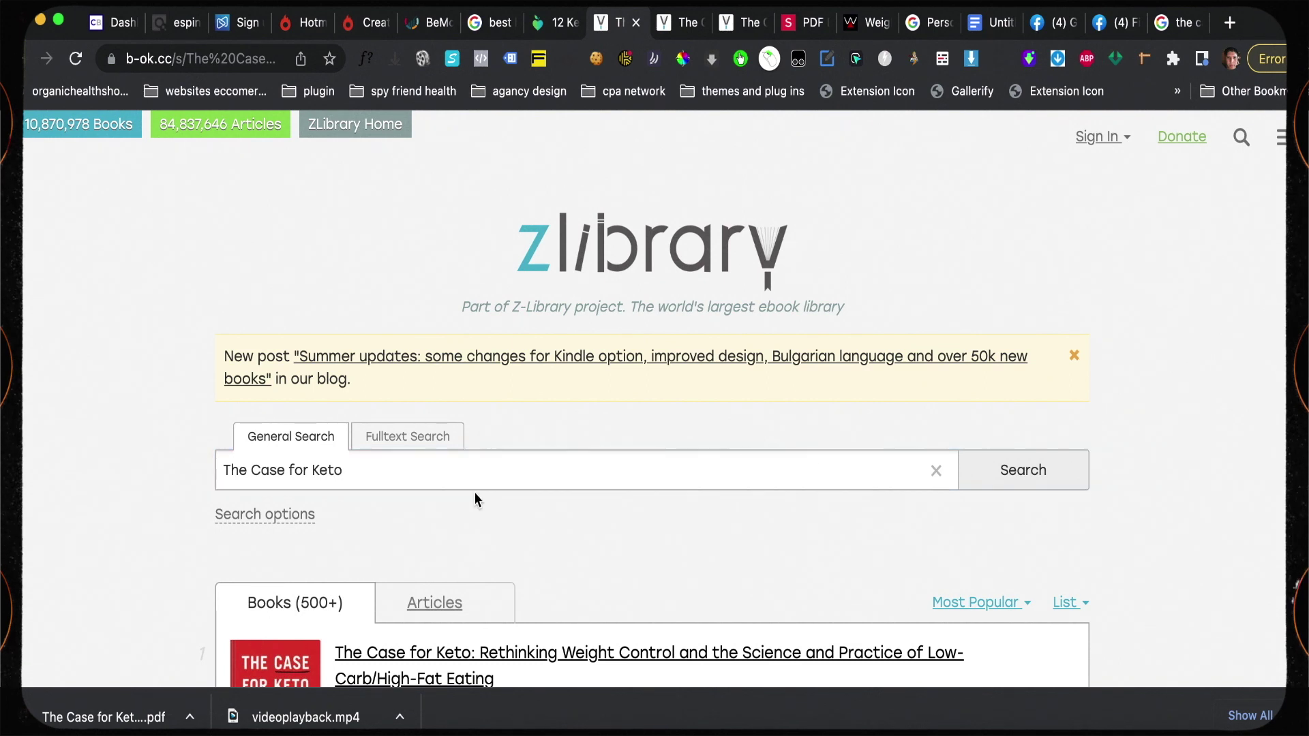
pyautogui.scroll(-10, 475, 495)
pyautogui.scroll(-8, 394, 432)
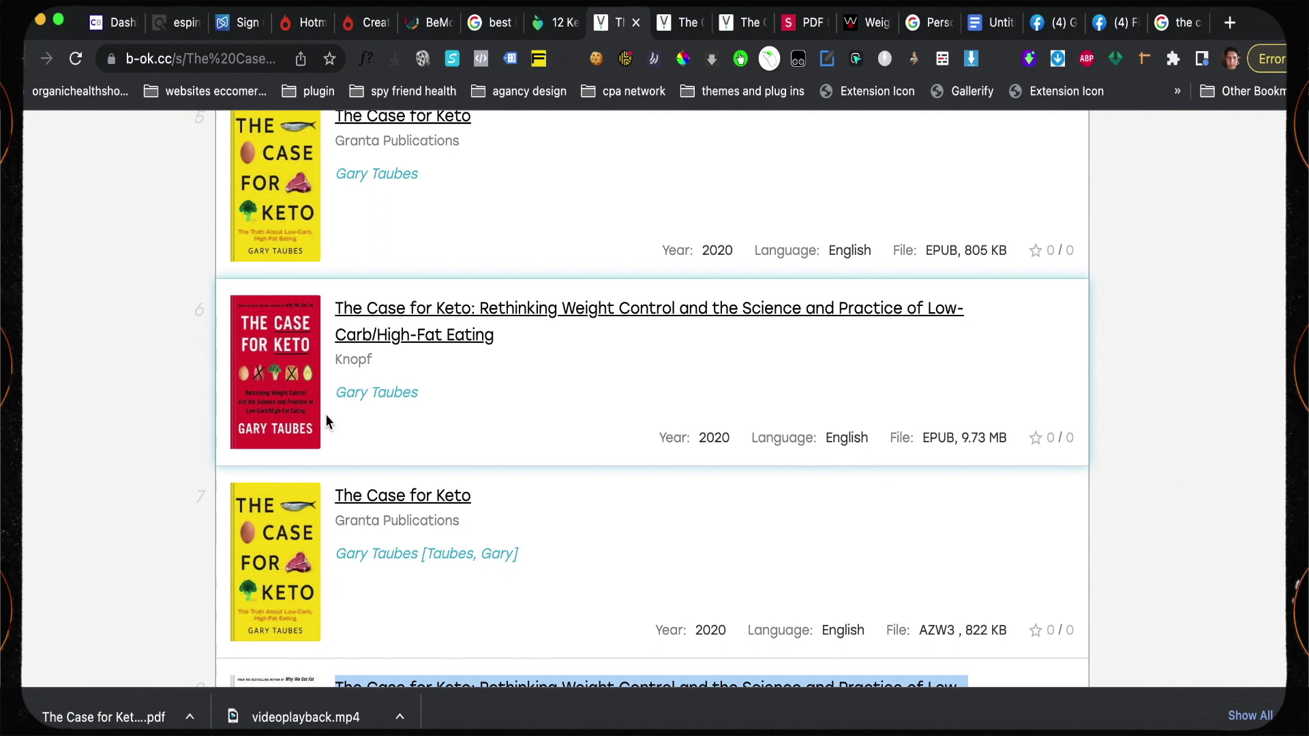
pyautogui.scroll(-2, 326, 420)
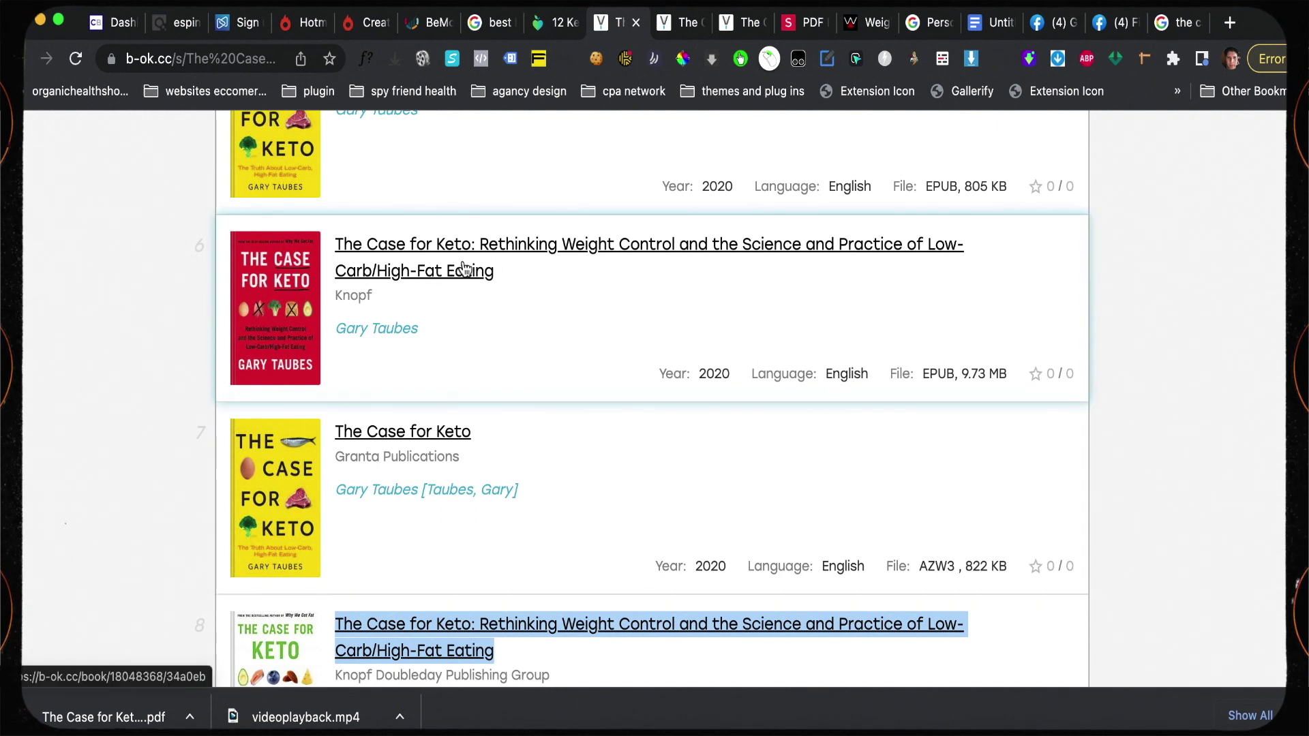
pyautogui.scroll(3, 478, 313)
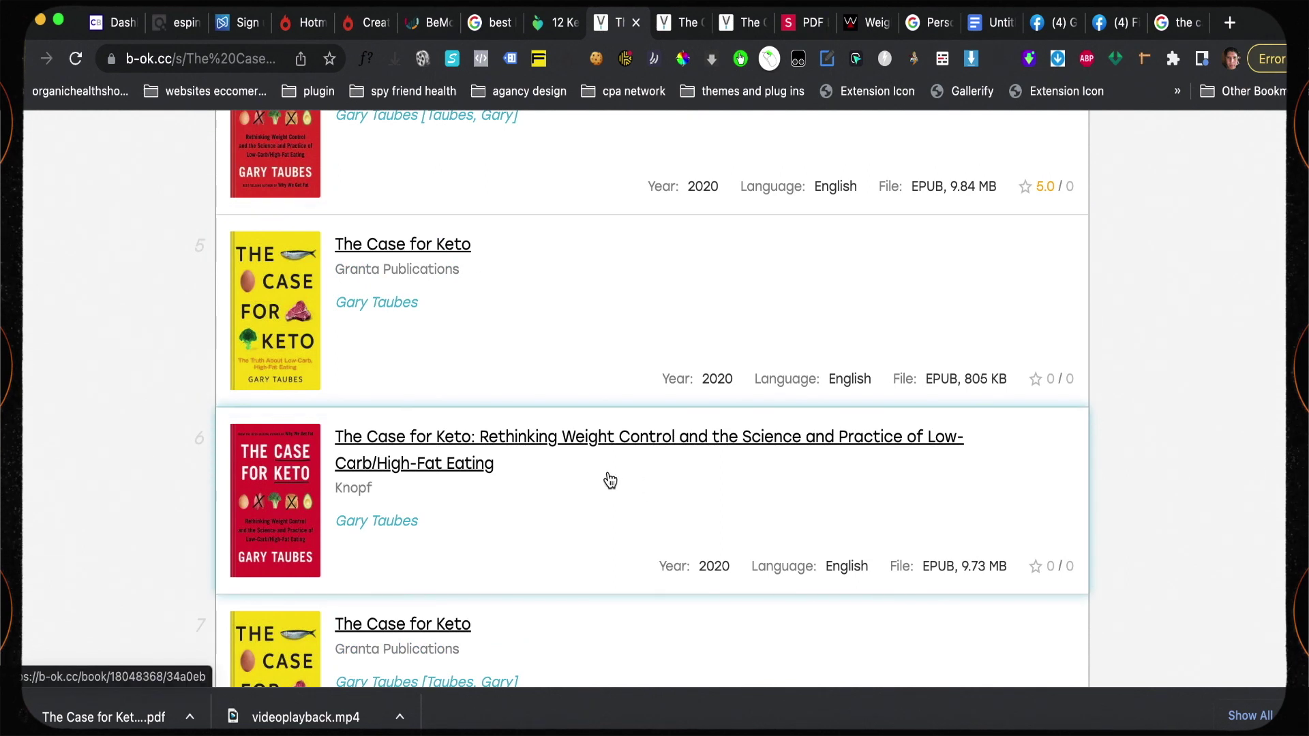
pyautogui.scroll(-2, 611, 481)
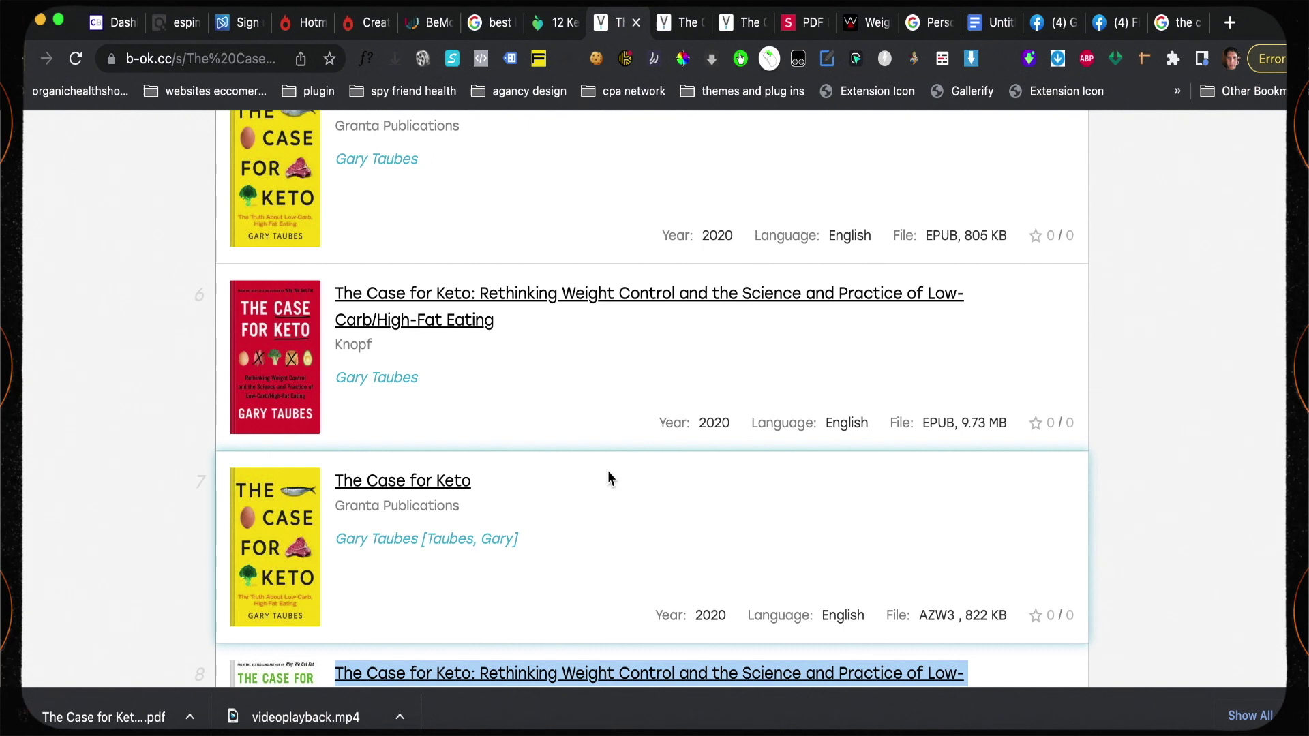
pyautogui.scroll(-1, 606, 474)
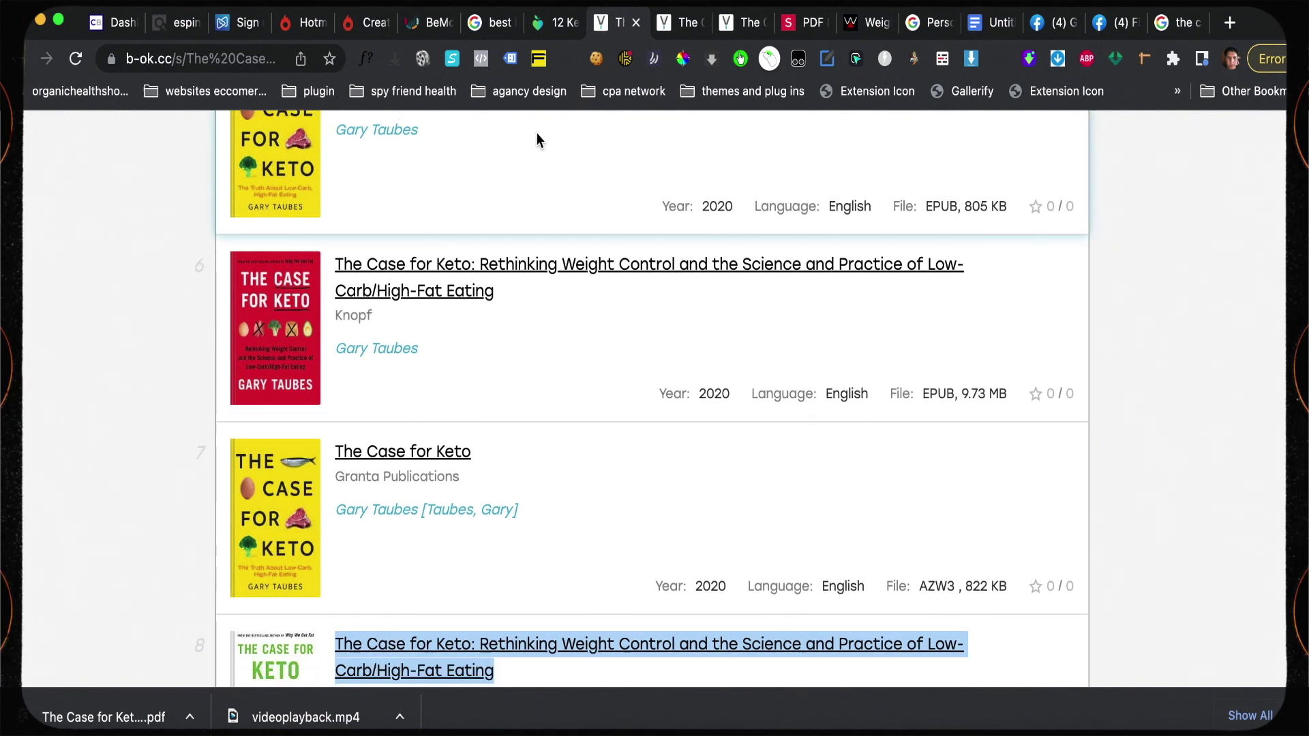
# Open the red-cover Knopf EPUB edition in a new tab and check whether it can be downloaded
pyautogui.tripleClick(472, 269)
pyautogui.rightClick(473, 269)
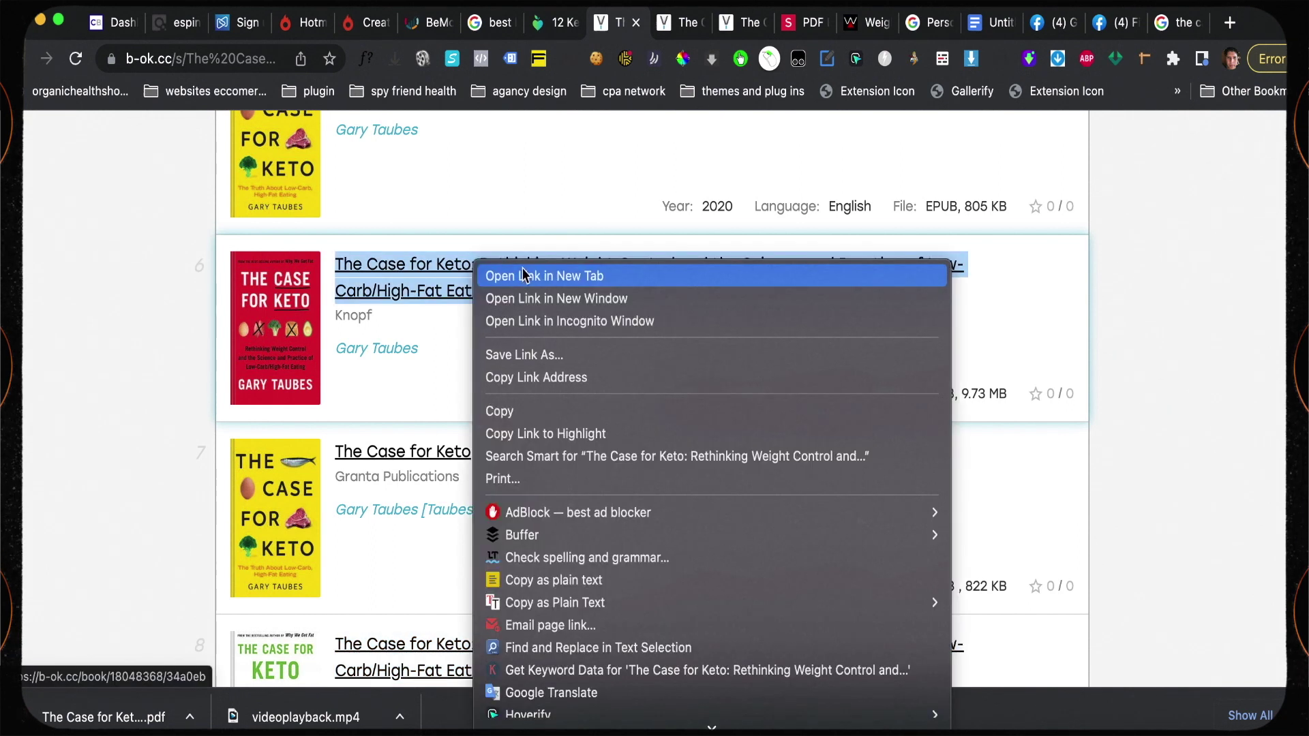
pyautogui.click(524, 275)
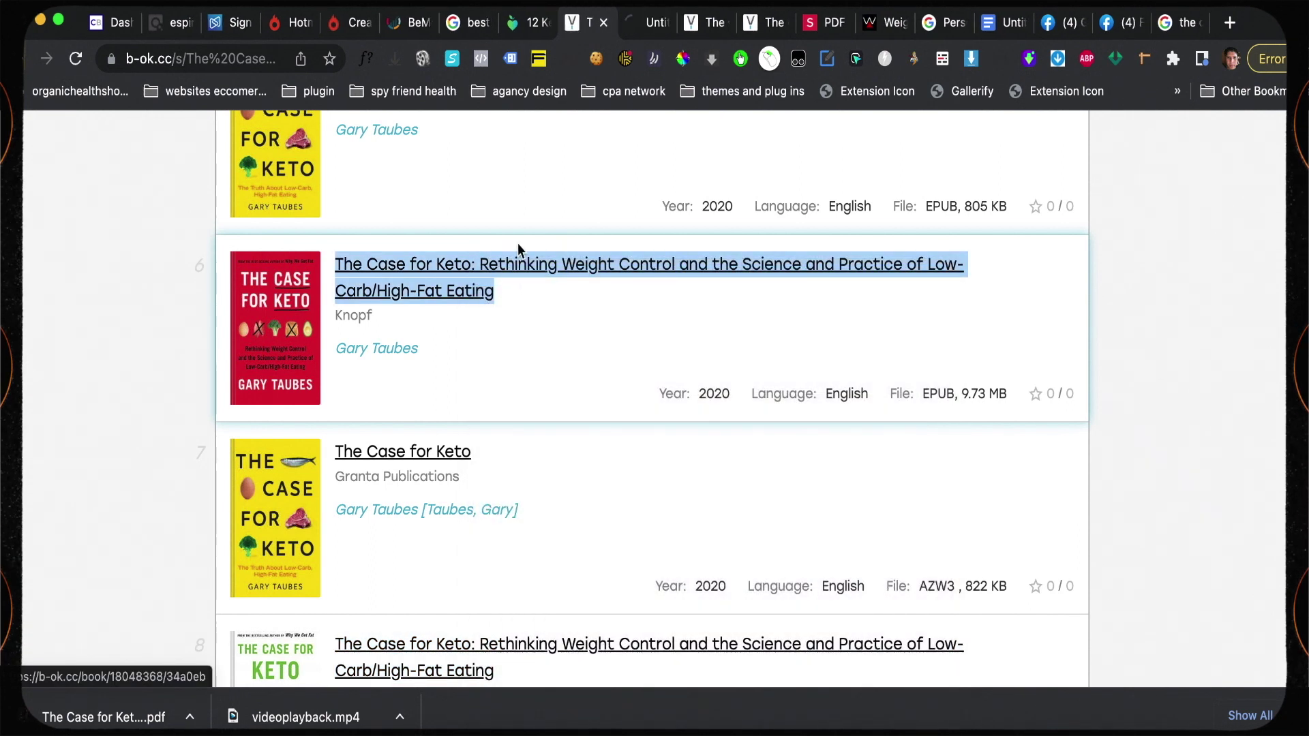
pyautogui.click(648, 22)
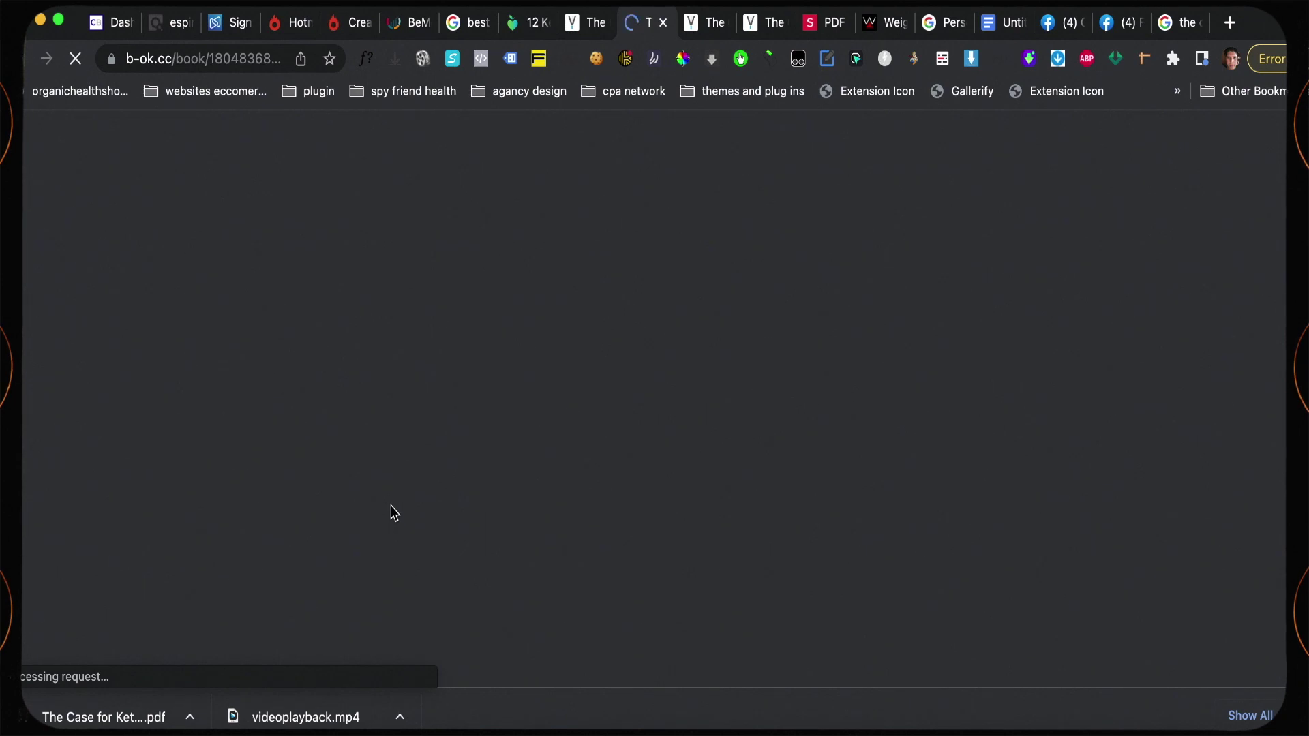
pyautogui.scroll(-3, 392, 514)
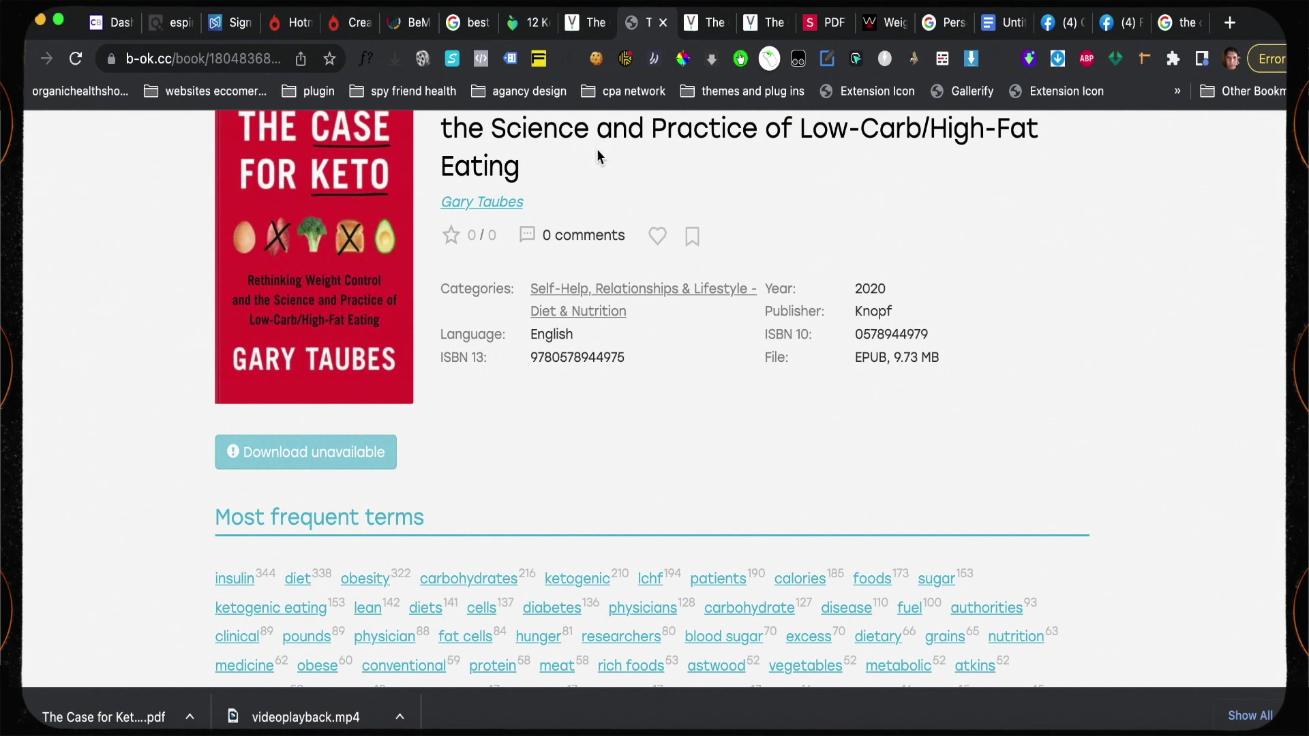
# Compare the Knopf Doubleday EPUB page and the results list with the green-titled PDF edition, checking its download option
pyautogui.click(700, 29)
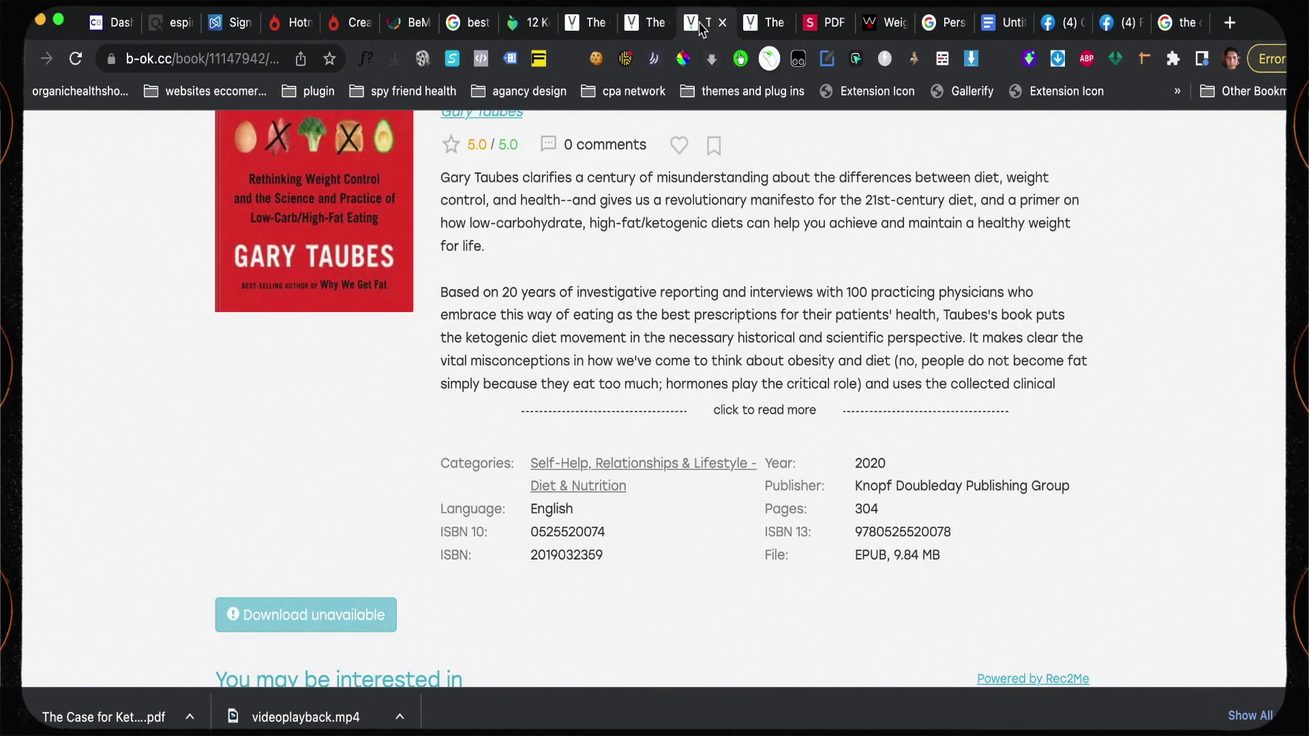
pyautogui.click(588, 24)
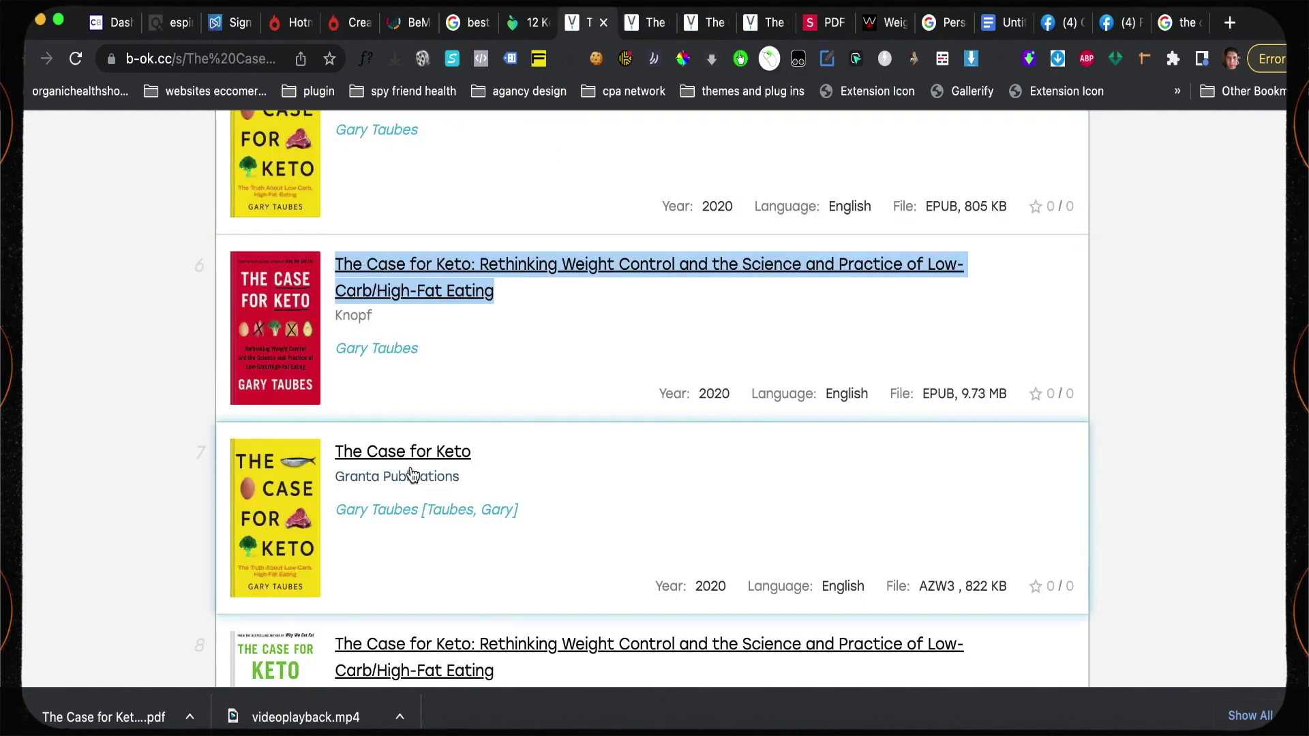
pyautogui.scroll(-2, 424, 468)
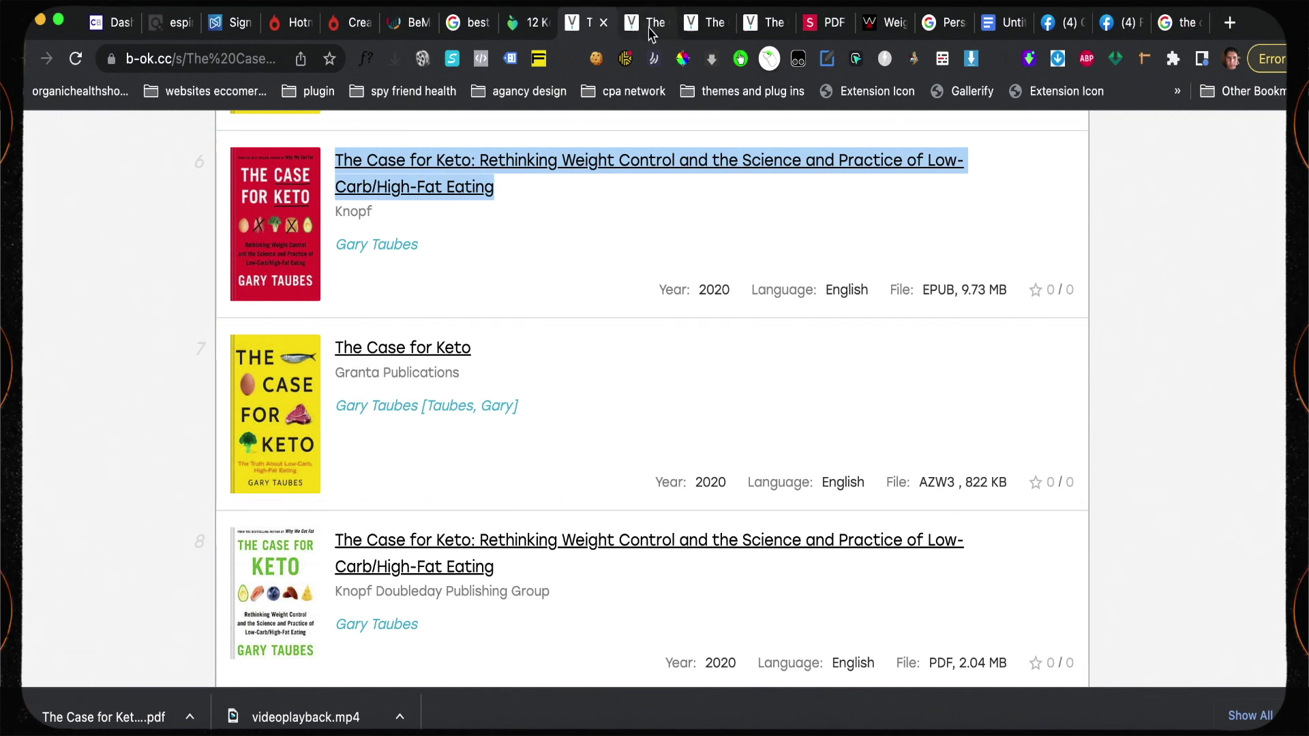
pyautogui.click(721, 29)
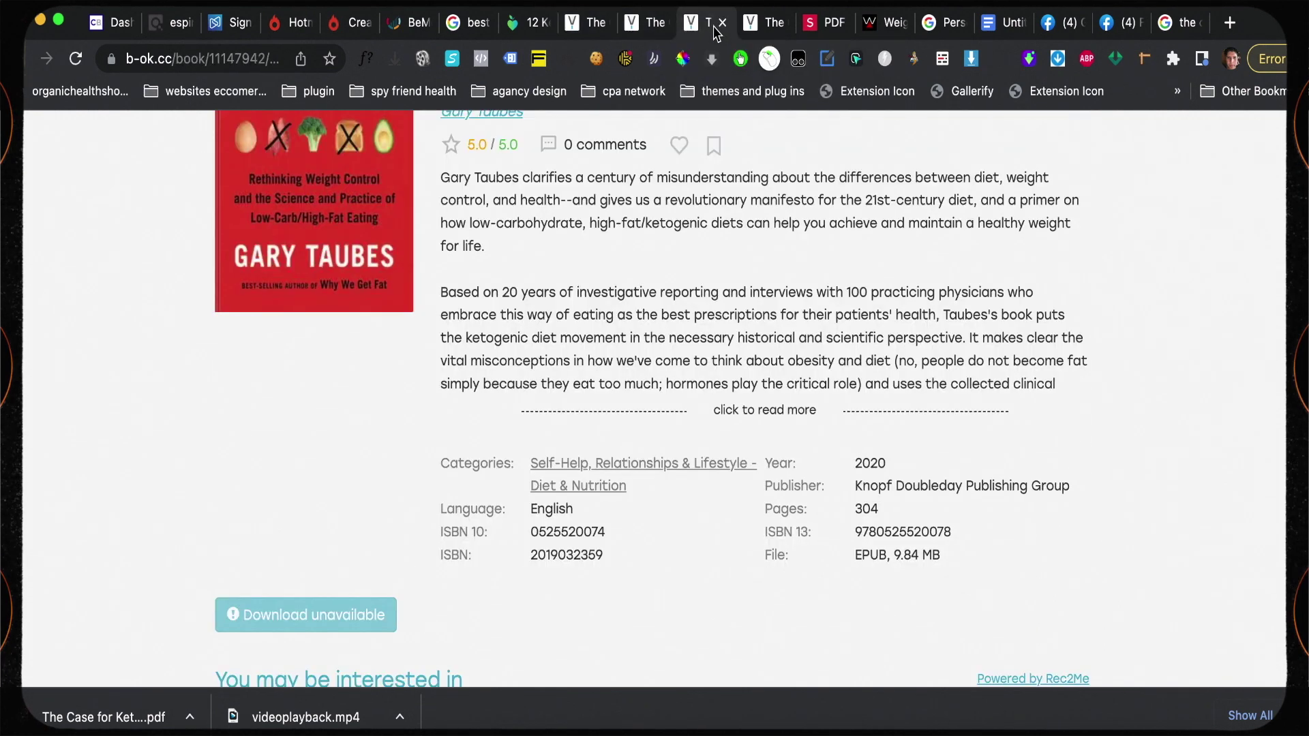
pyautogui.click(761, 29)
pyautogui.scroll(5, 504, 280)
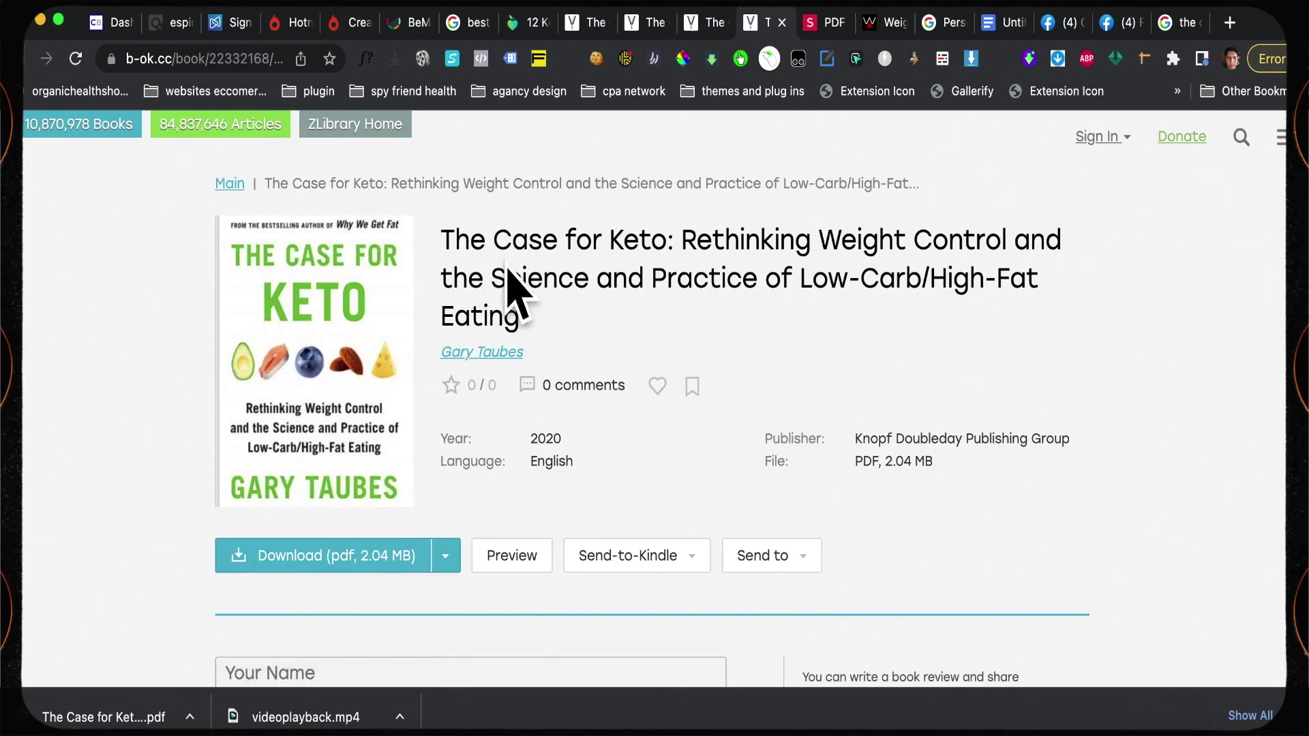
pyautogui.scroll(-2, 294, 470)
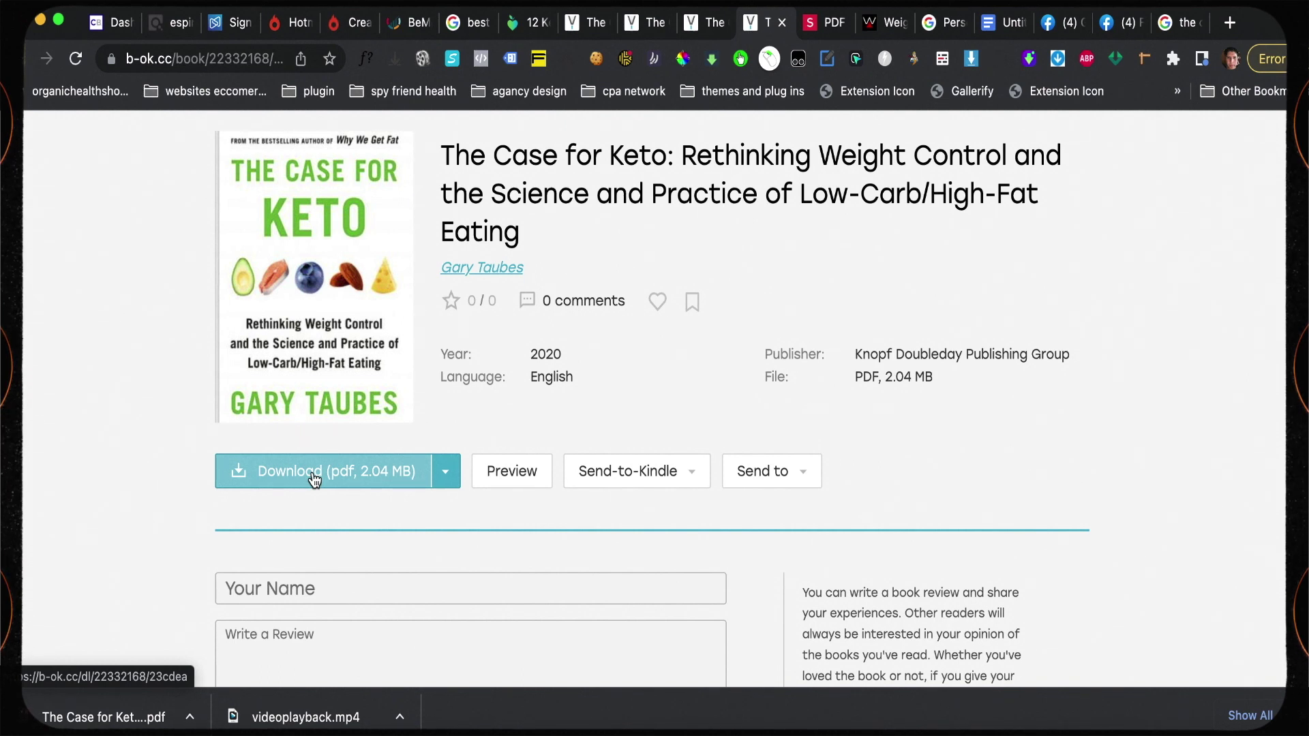
# Open The Case for Keto PDF in the Soda PDF editor from the recent "Nuevo Metodo Para Promocionar Productos Digitales" folder
pyautogui.click(814, 32)
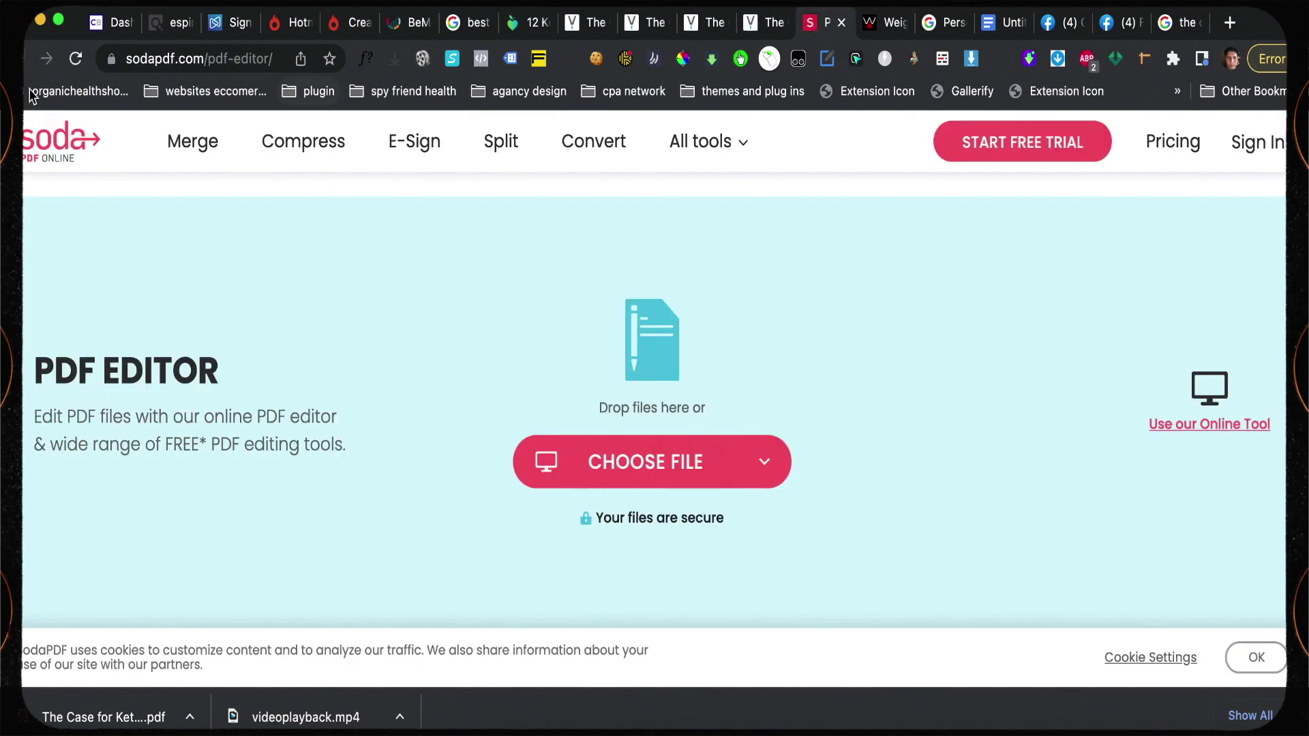
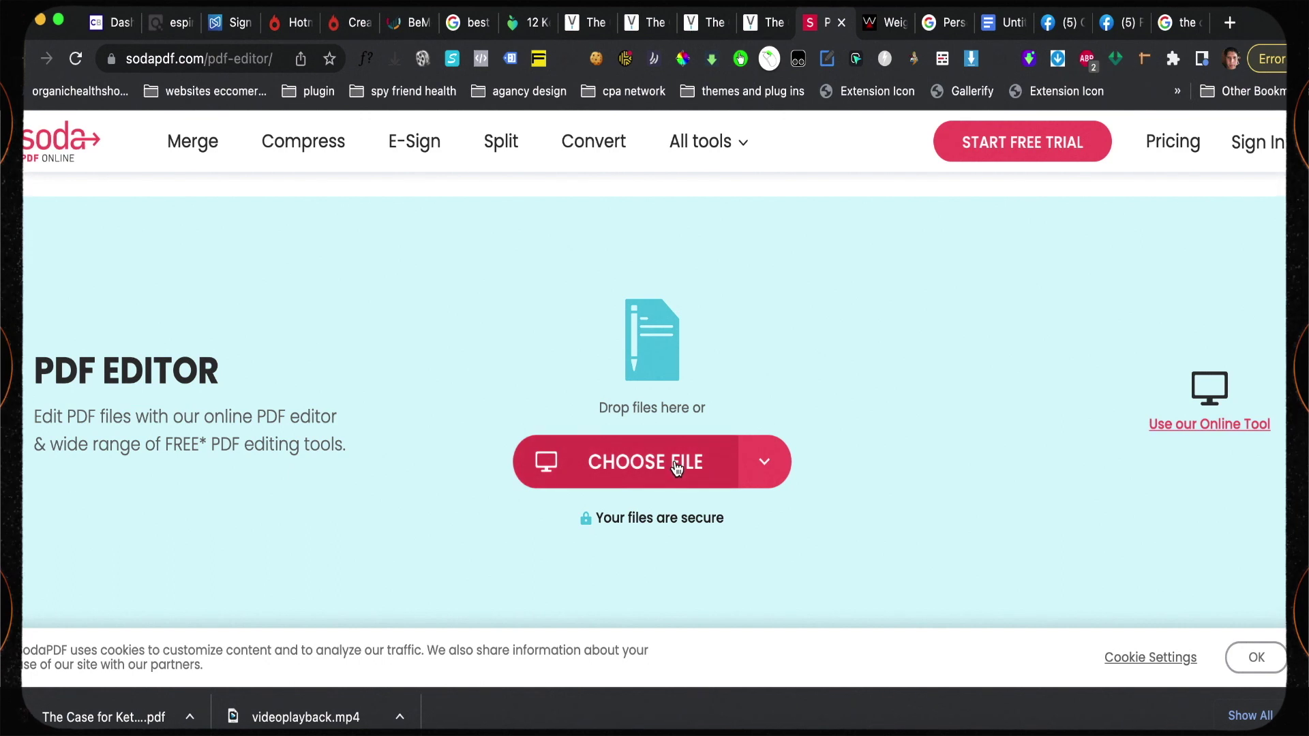
pyautogui.click(677, 467)
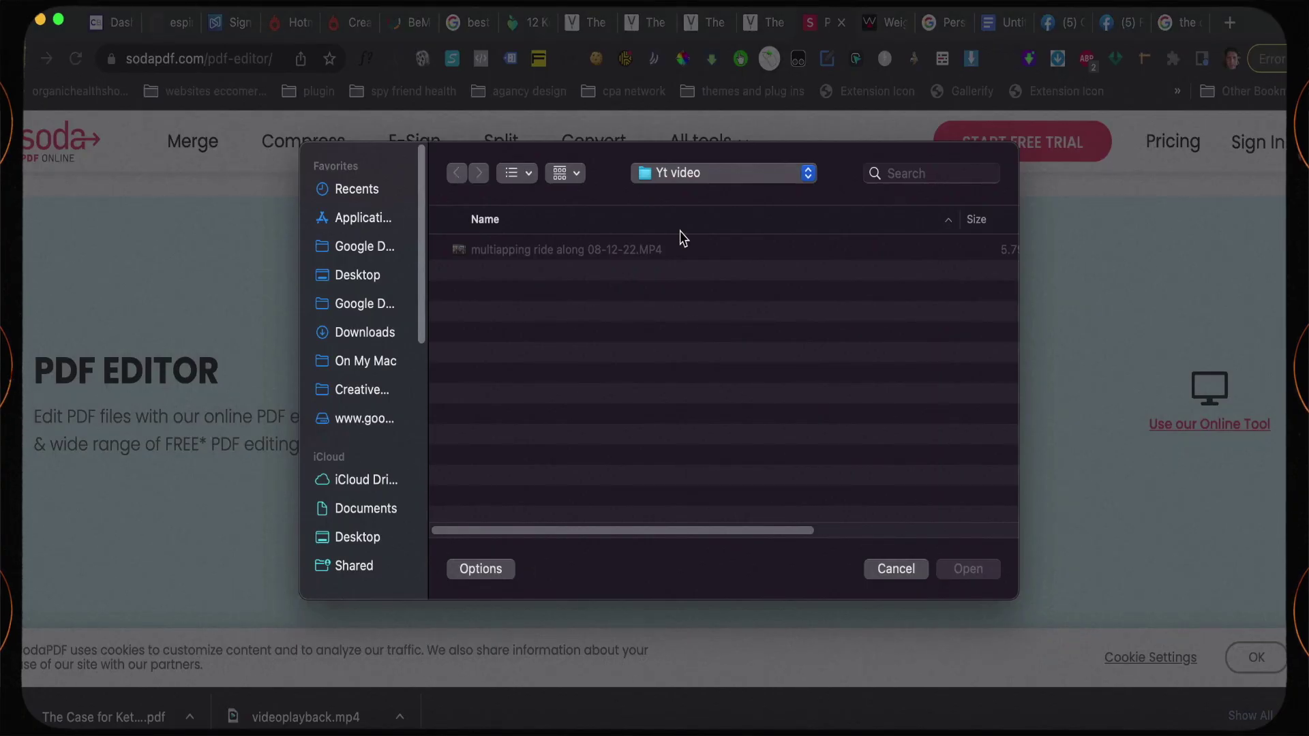
pyautogui.click(808, 179)
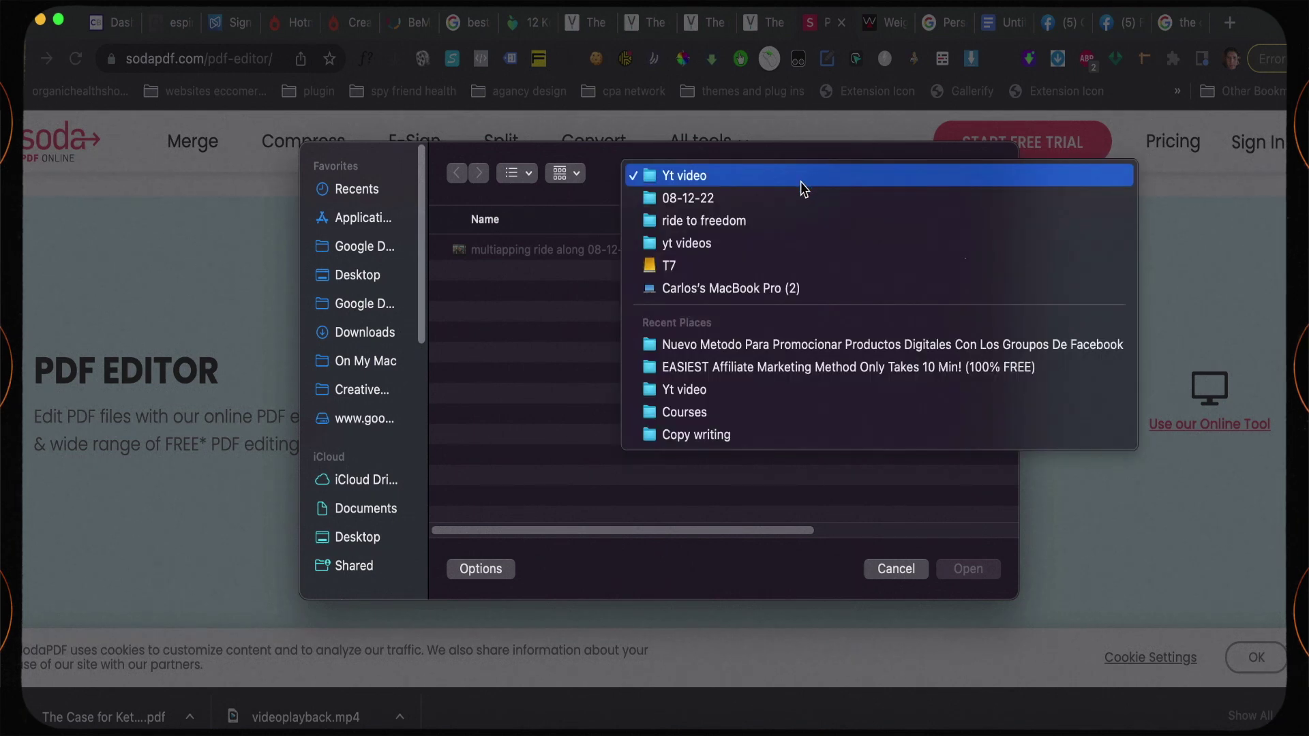
pyautogui.click(750, 346)
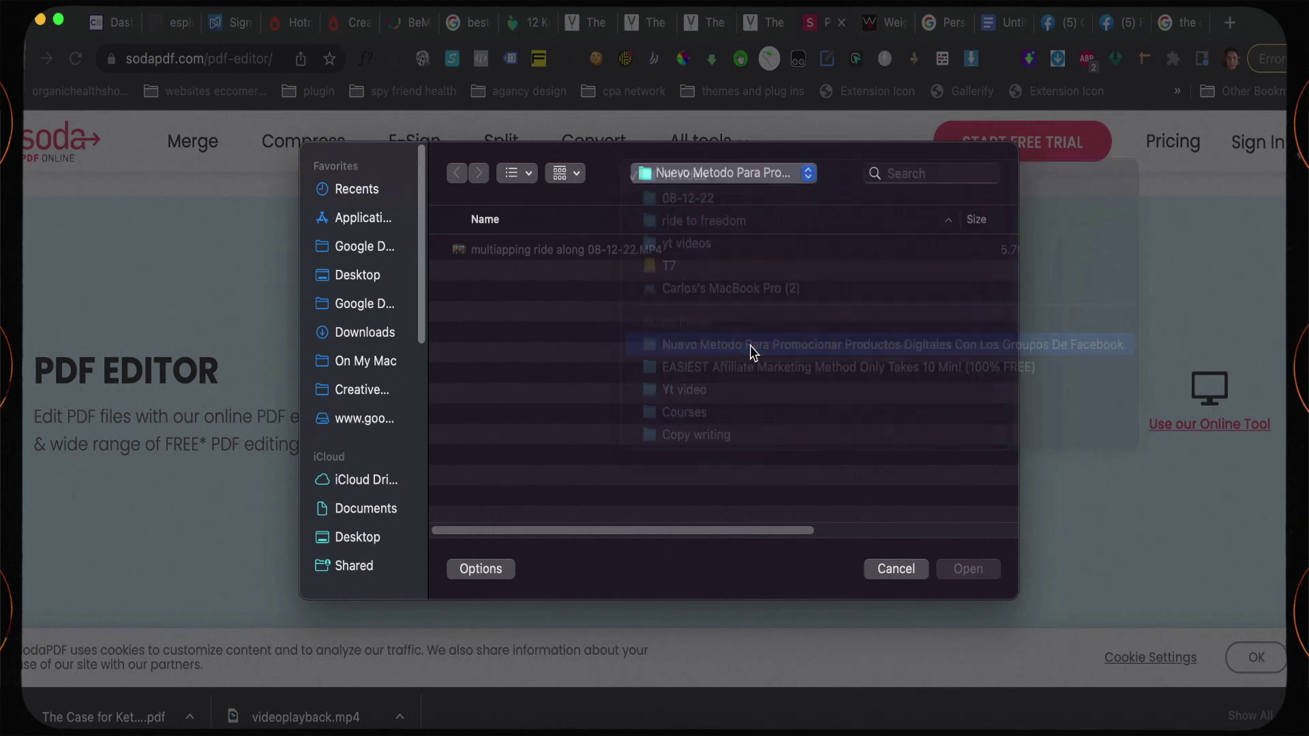
pyautogui.click(563, 298)
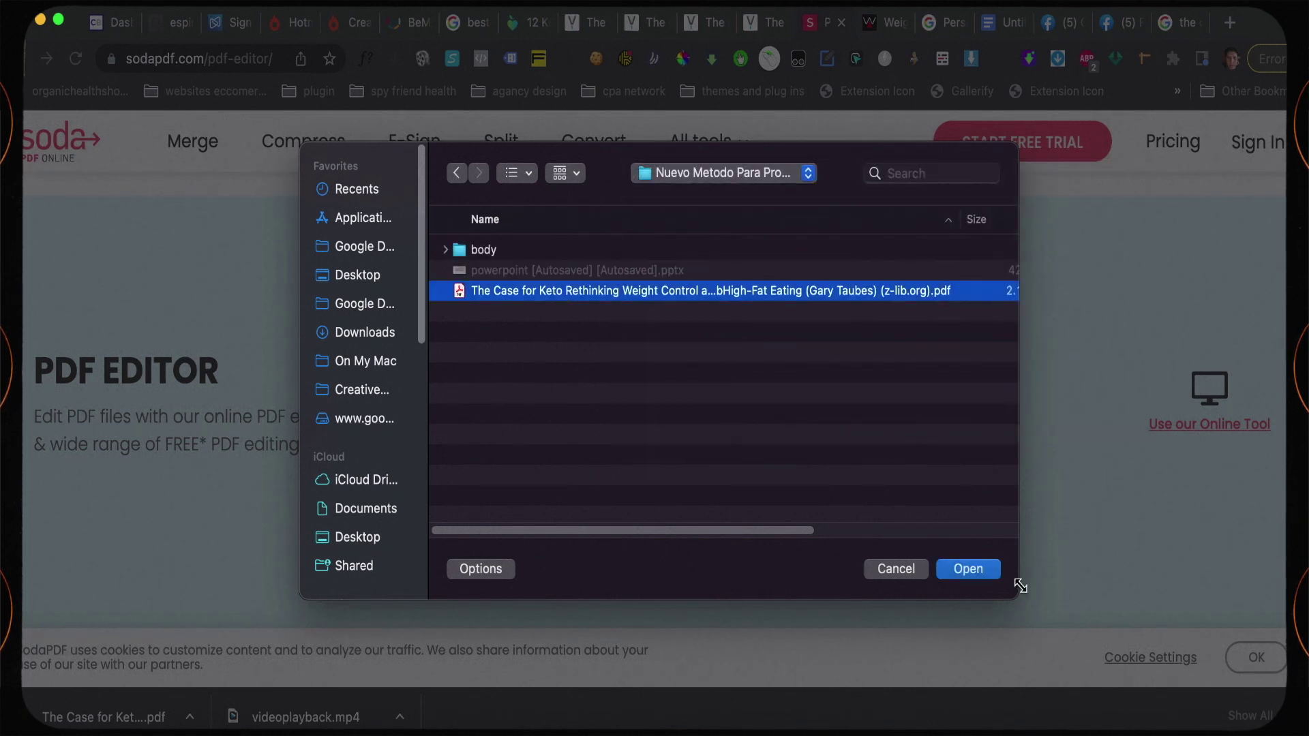
pyautogui.click(975, 573)
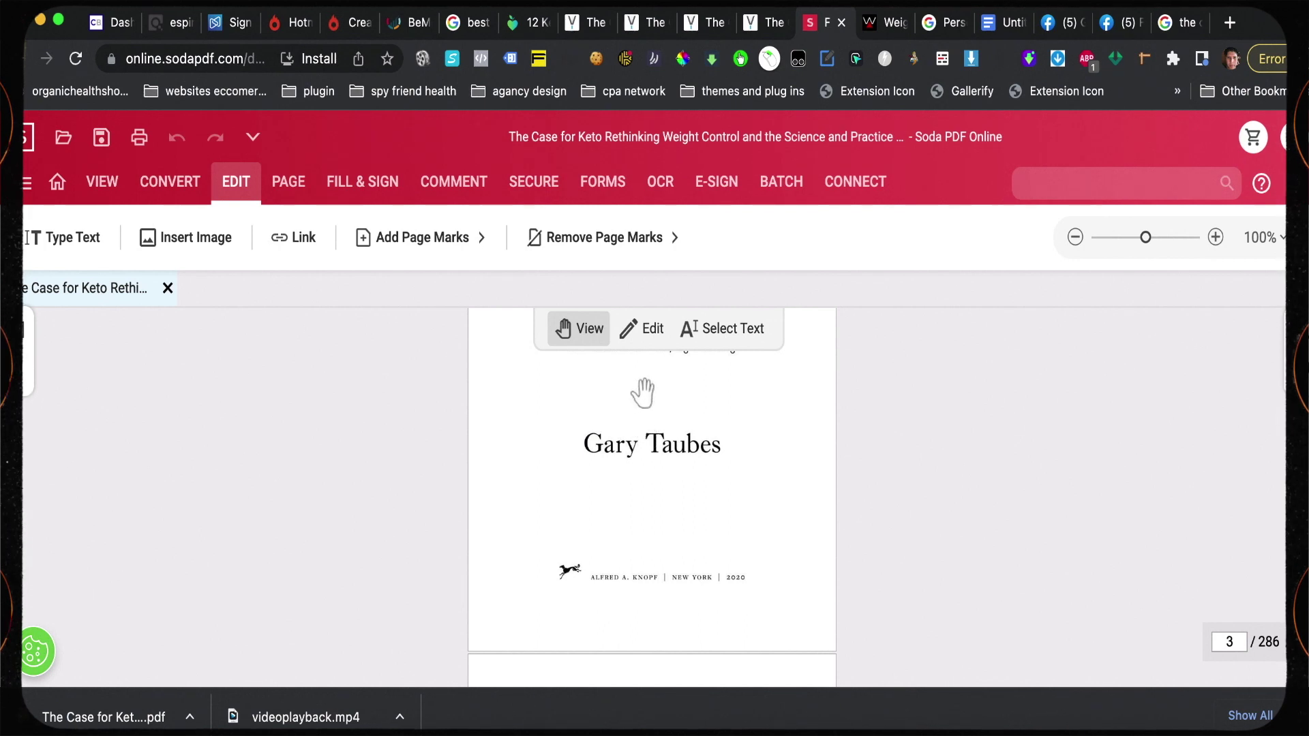
# Insert a new text box above the author's name on page 3 of the PDF
pyautogui.click(647, 338)
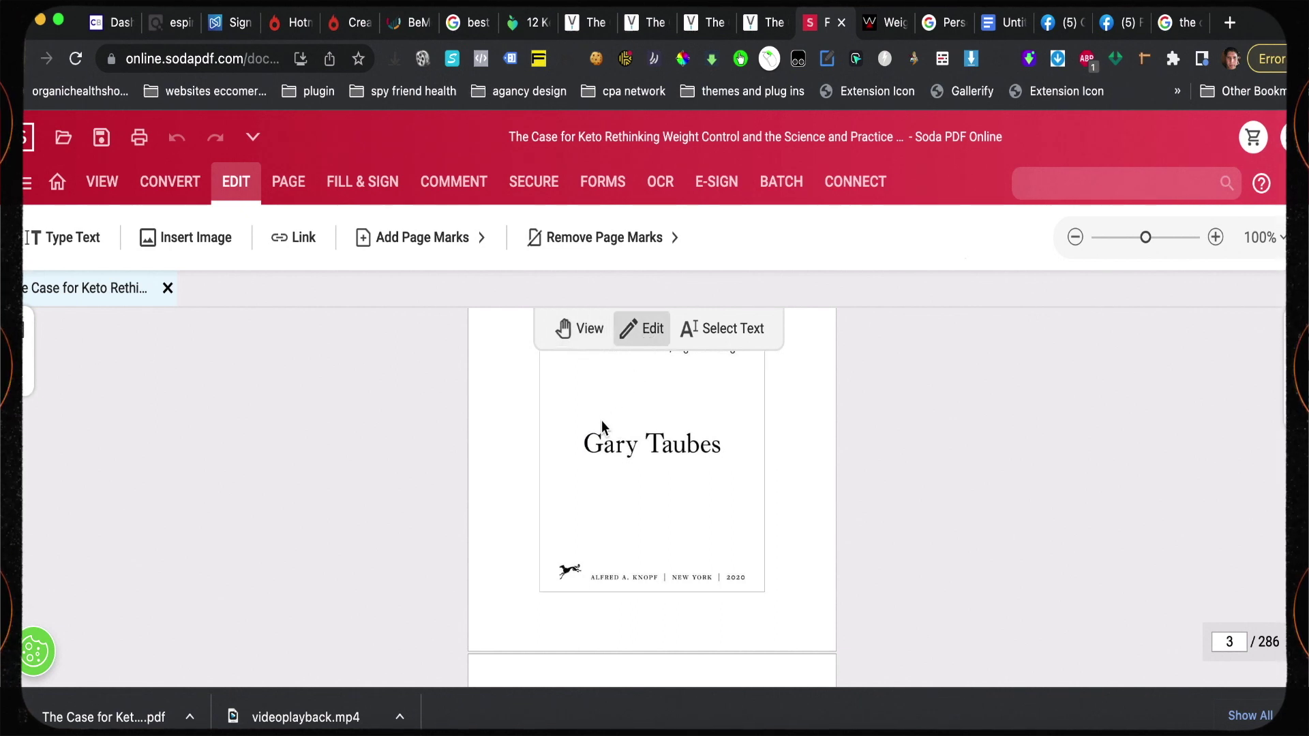
pyautogui.click(62, 240)
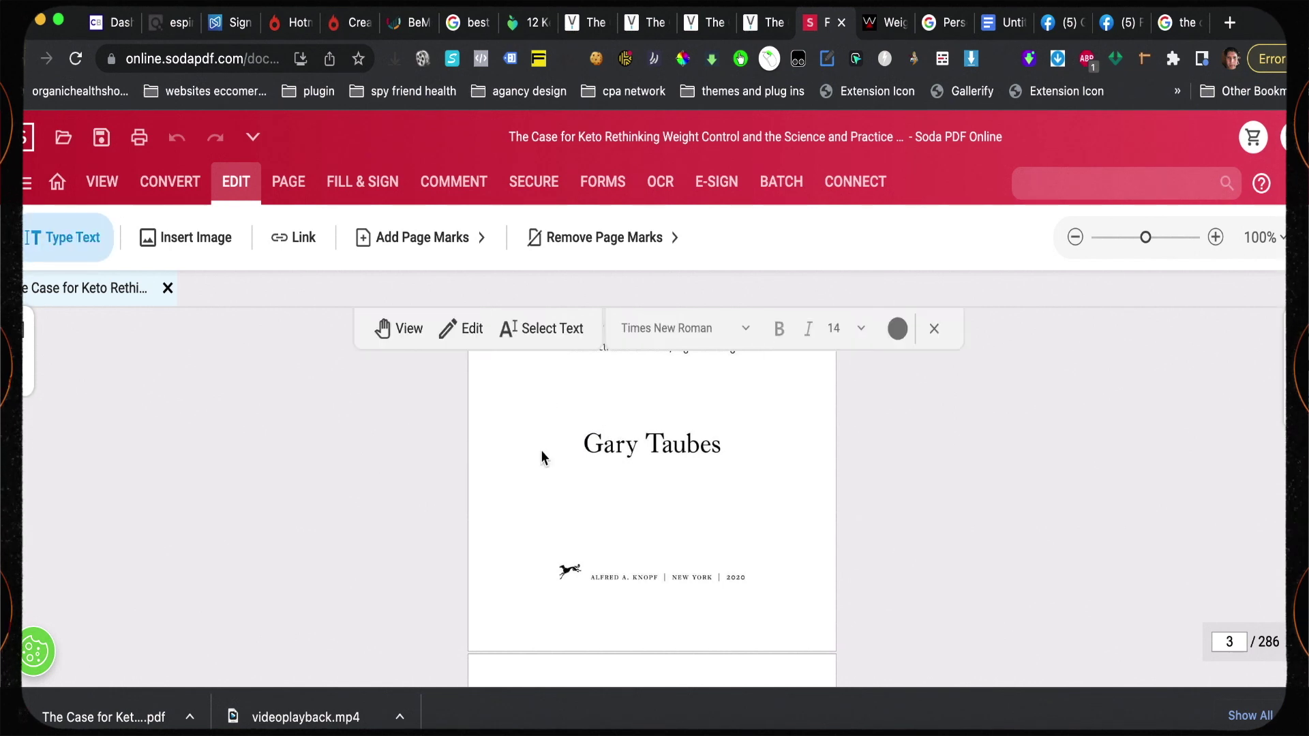
pyautogui.click(590, 398)
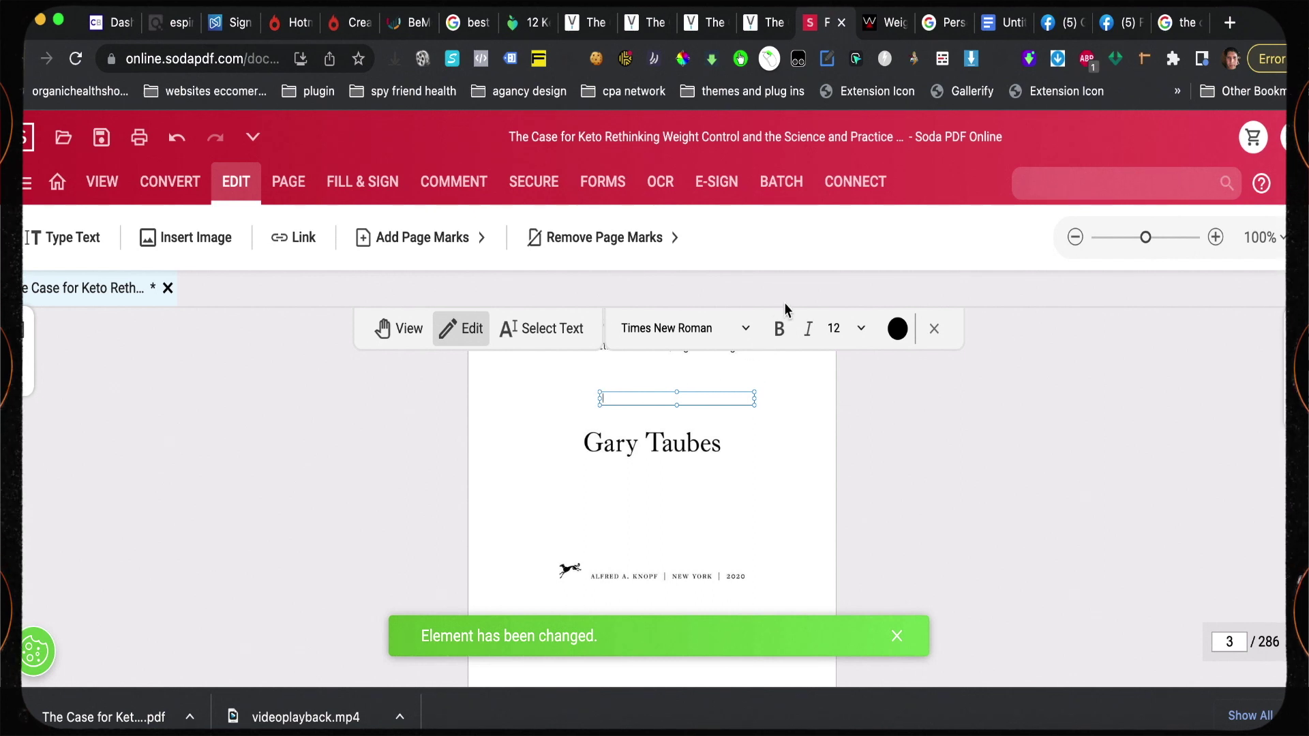
# Switch to the Warrior Forum thread and copy the headline "Tried Everything and Still Not Losing Weight? Try This ..."
pyautogui.click(880, 27)
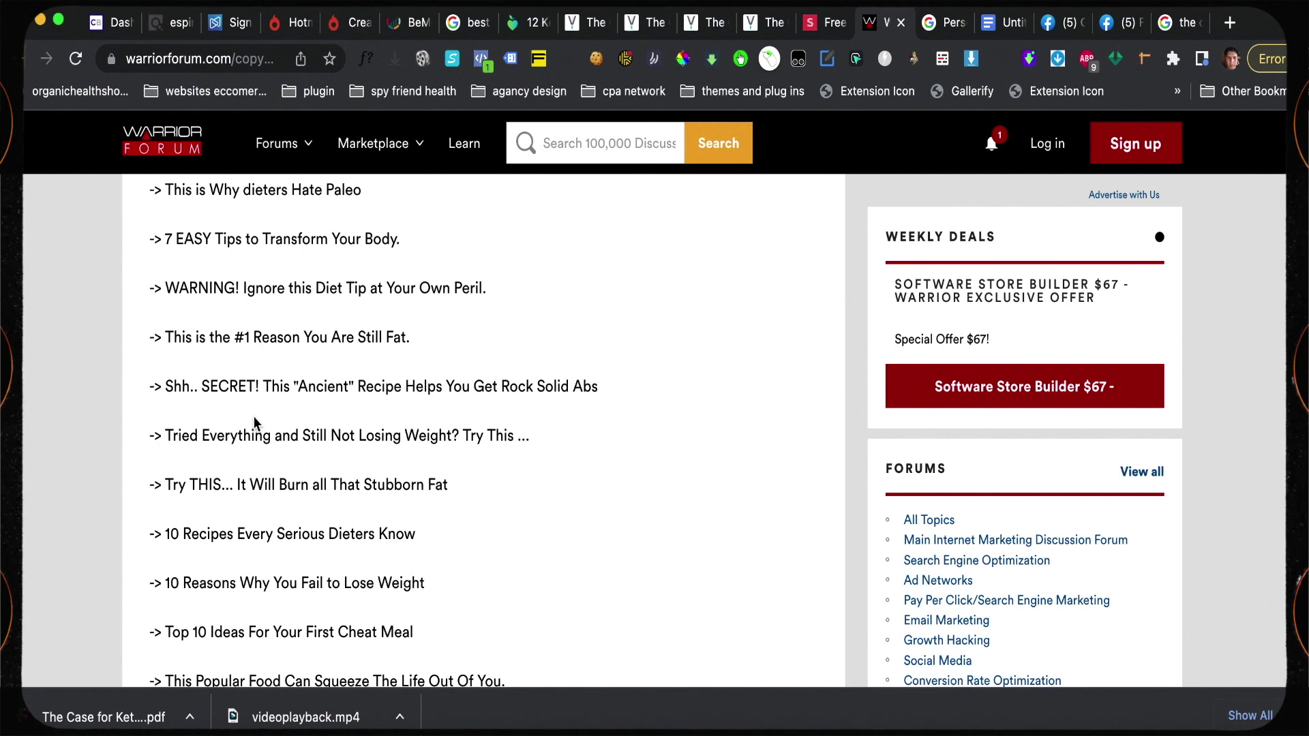
pyautogui.scroll(-2, 300, 531)
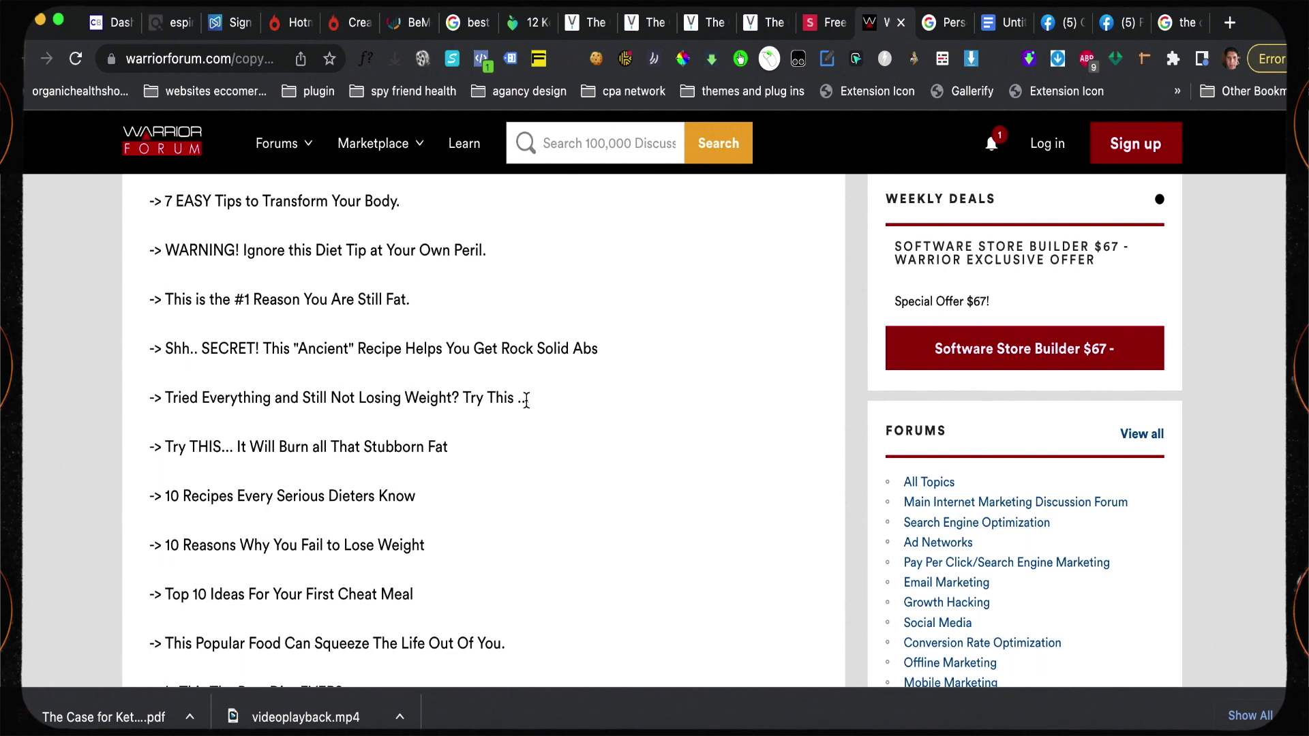
pyautogui.moveTo(535, 407); pyautogui.dragTo(168, 396)
pyautogui.rightClick(189, 401)
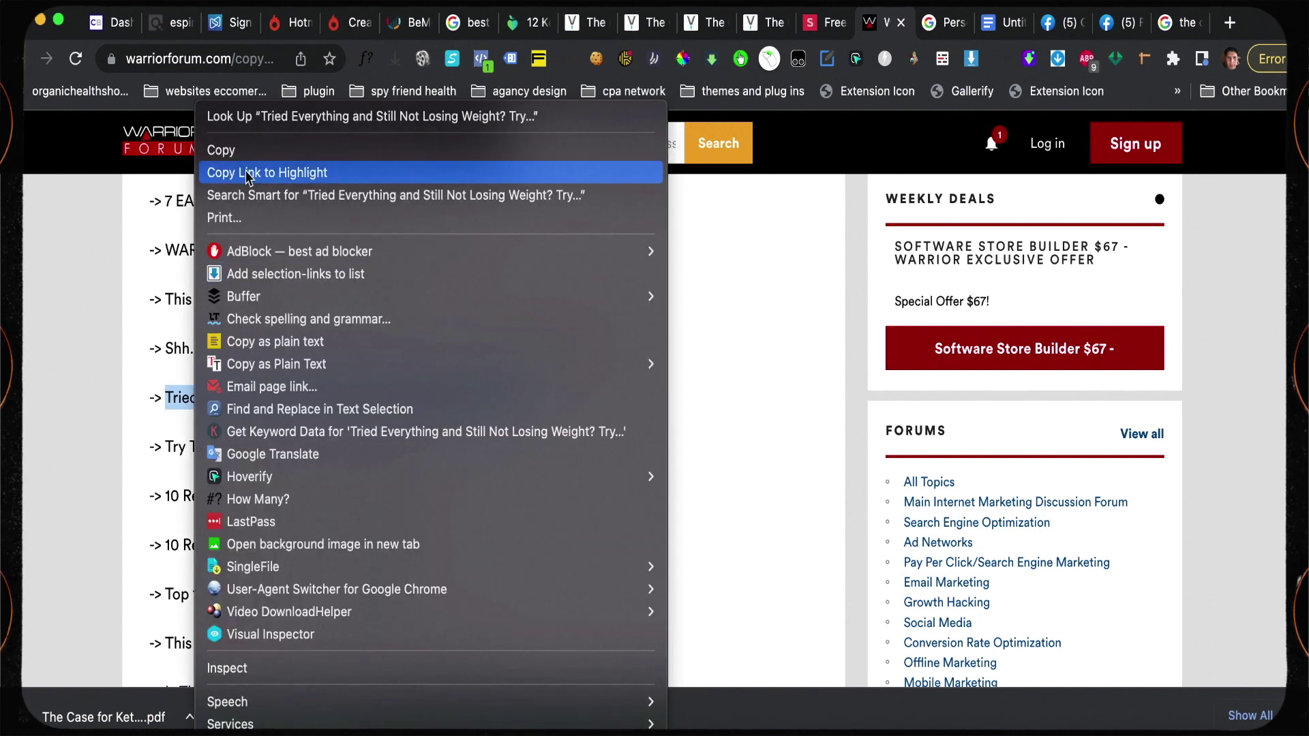
pyautogui.click(242, 152)
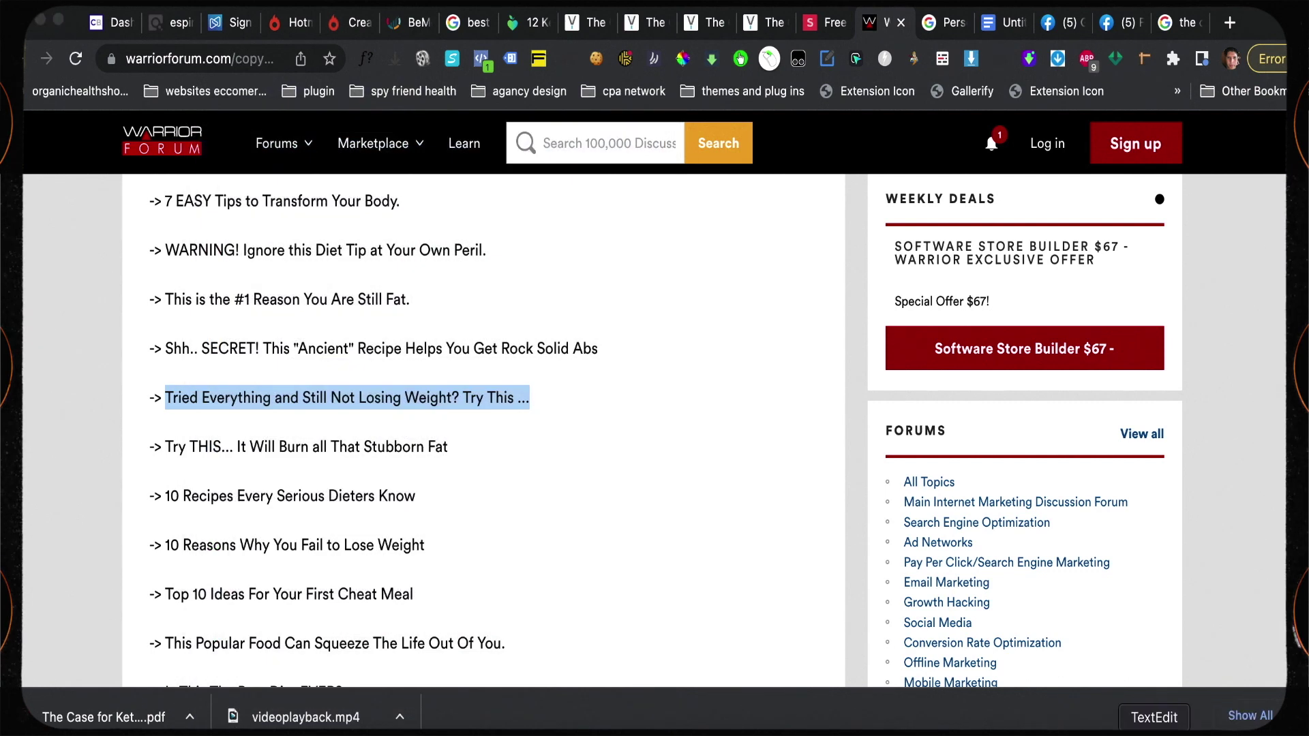
# Place the copied headline at the beginning of the Untitled 205 note in TextEdit and copy it from there
pyautogui.click(1154, 726)
pyautogui.moveTo(652, 176); pyautogui.dragTo(390, 168)
pyautogui.rightClick(330, 173)
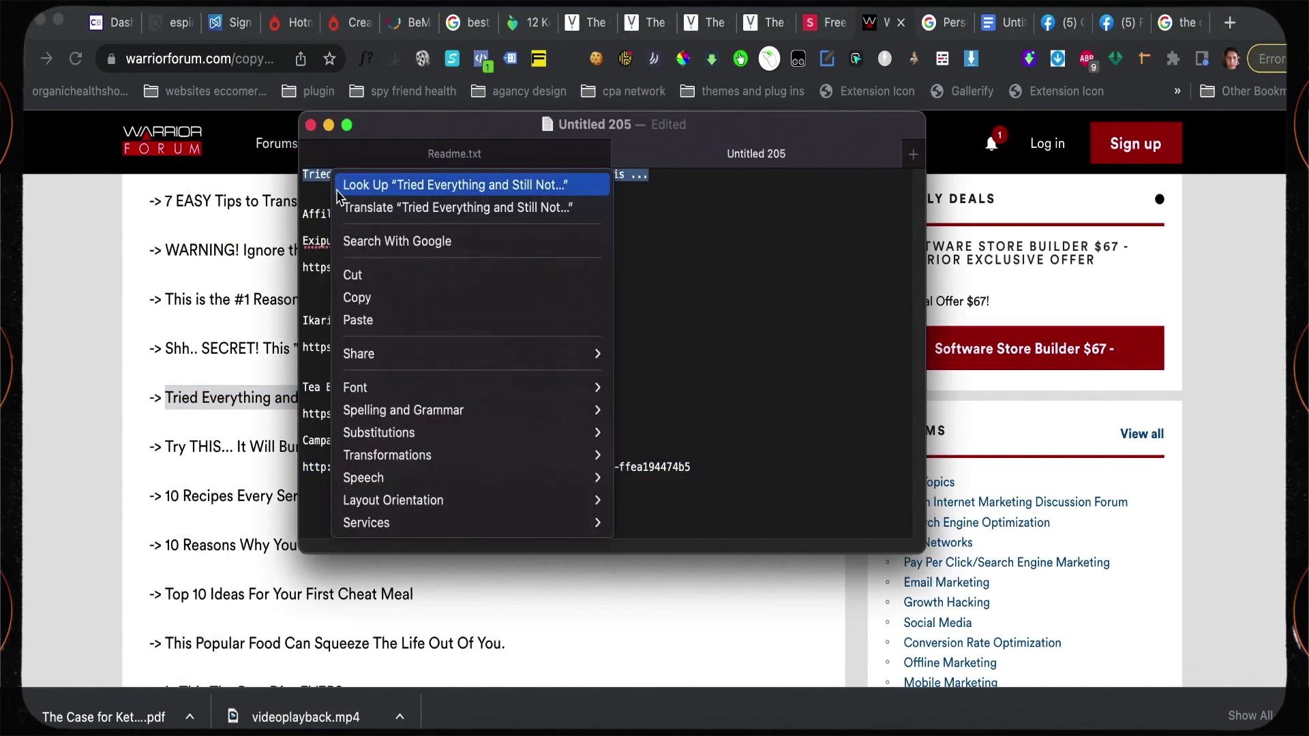
pyautogui.click(525, 295)
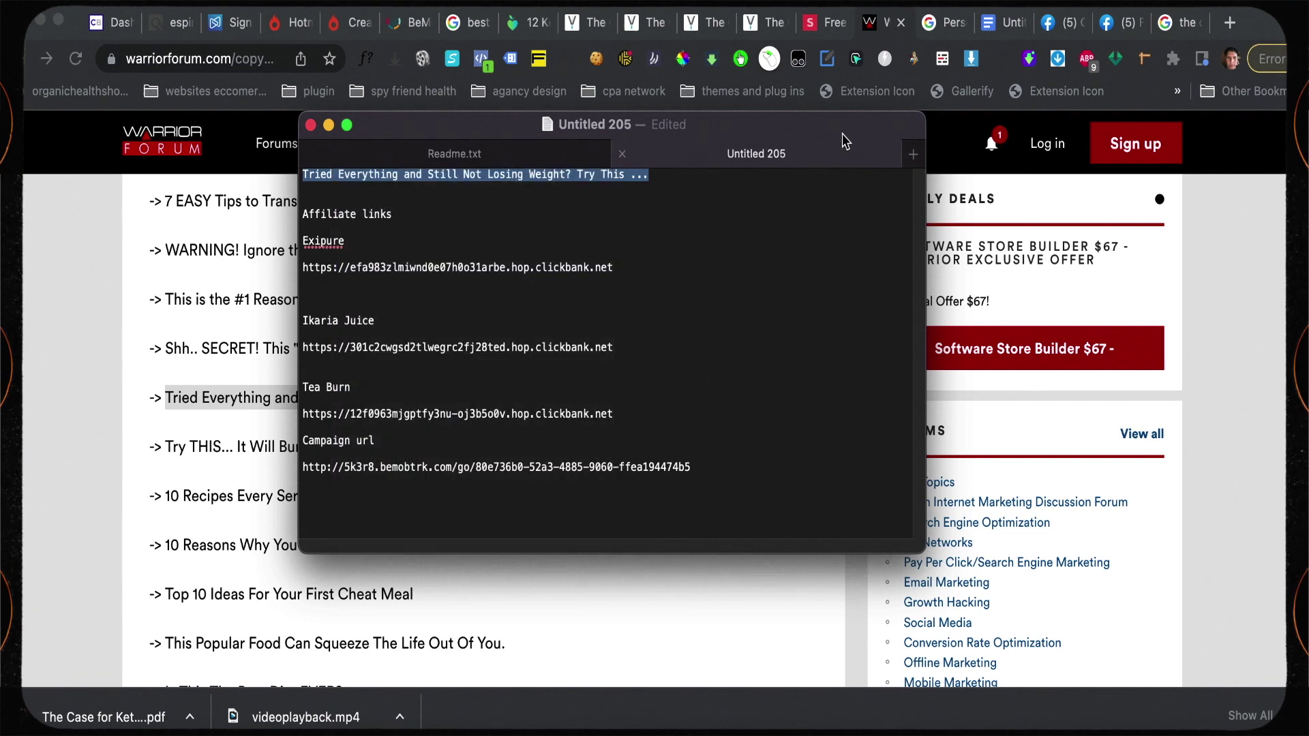
# Return to Soda PDF, move the TextEdit note aside, and fill the page 3 text box with "Tried Everything & Still Not Losing Weight? Try This..."
pyautogui.click(824, 30)
pyautogui.click(824, 30)
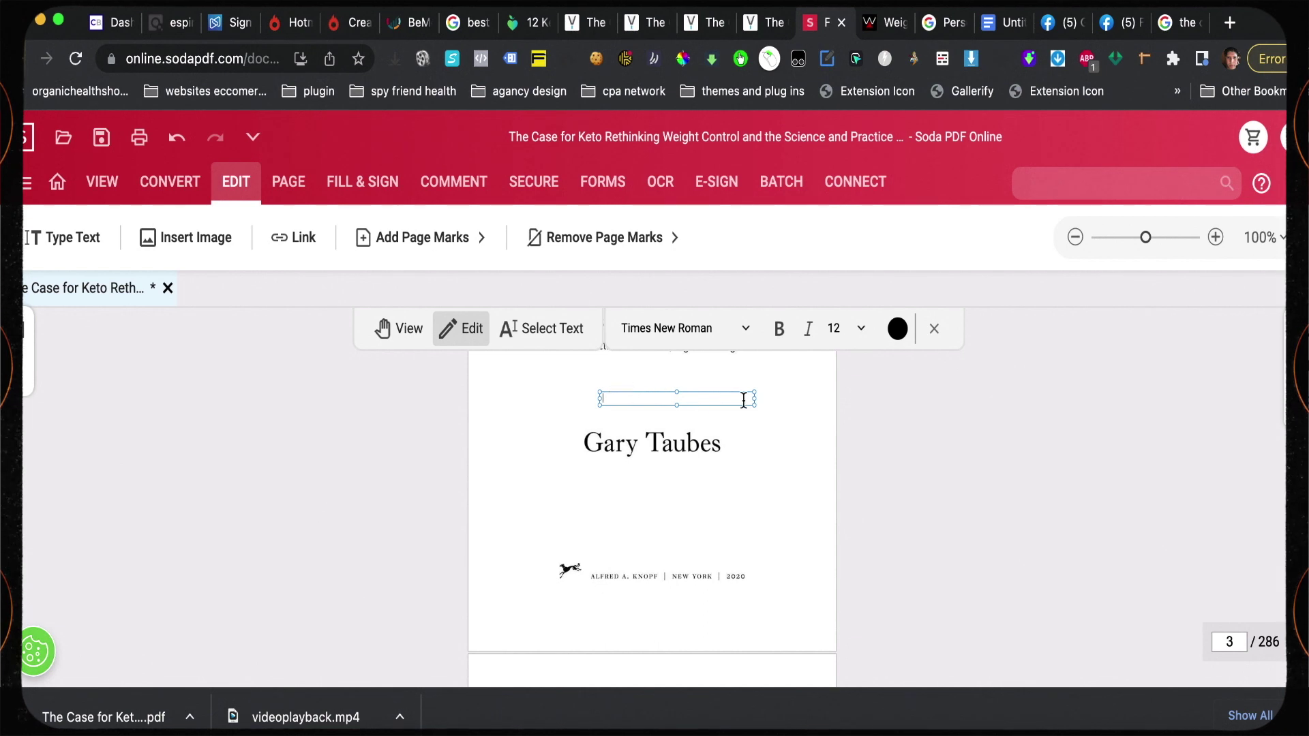
pyautogui.click(1155, 729)
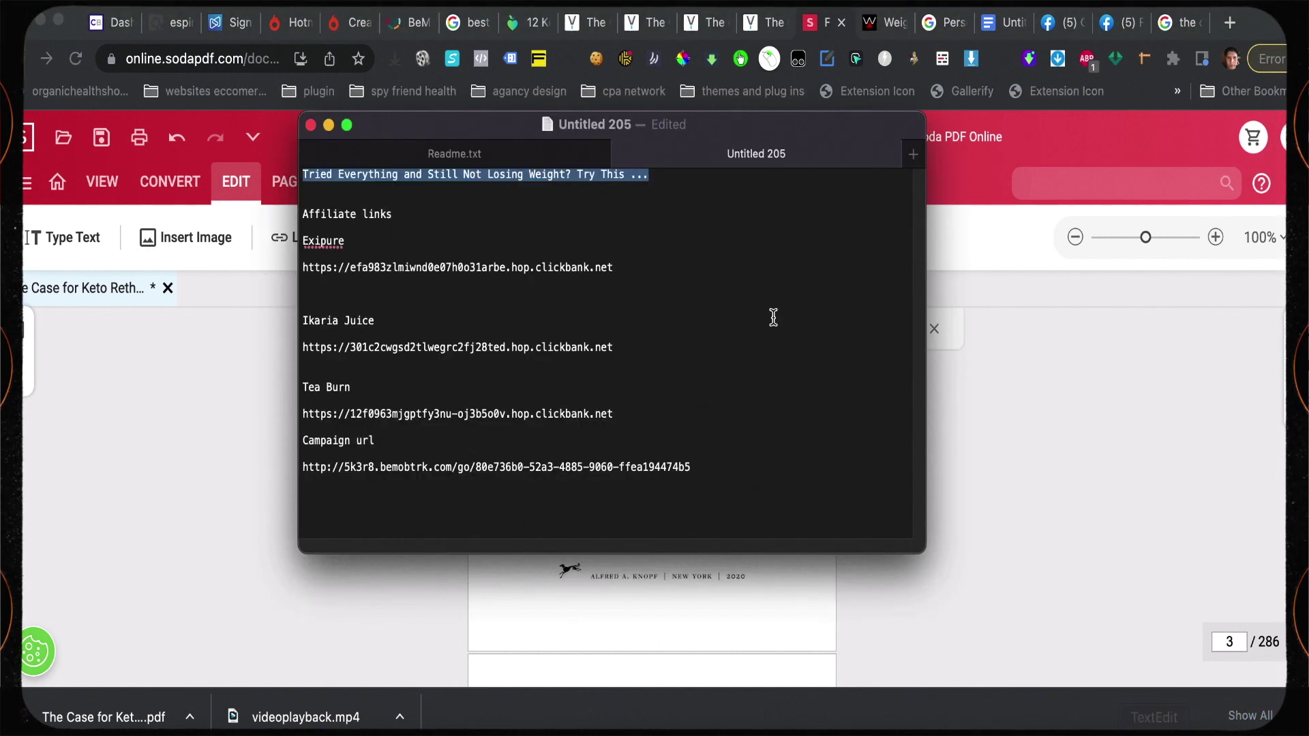
pyautogui.moveTo(671, 127); pyautogui.dragTo(48, 72)
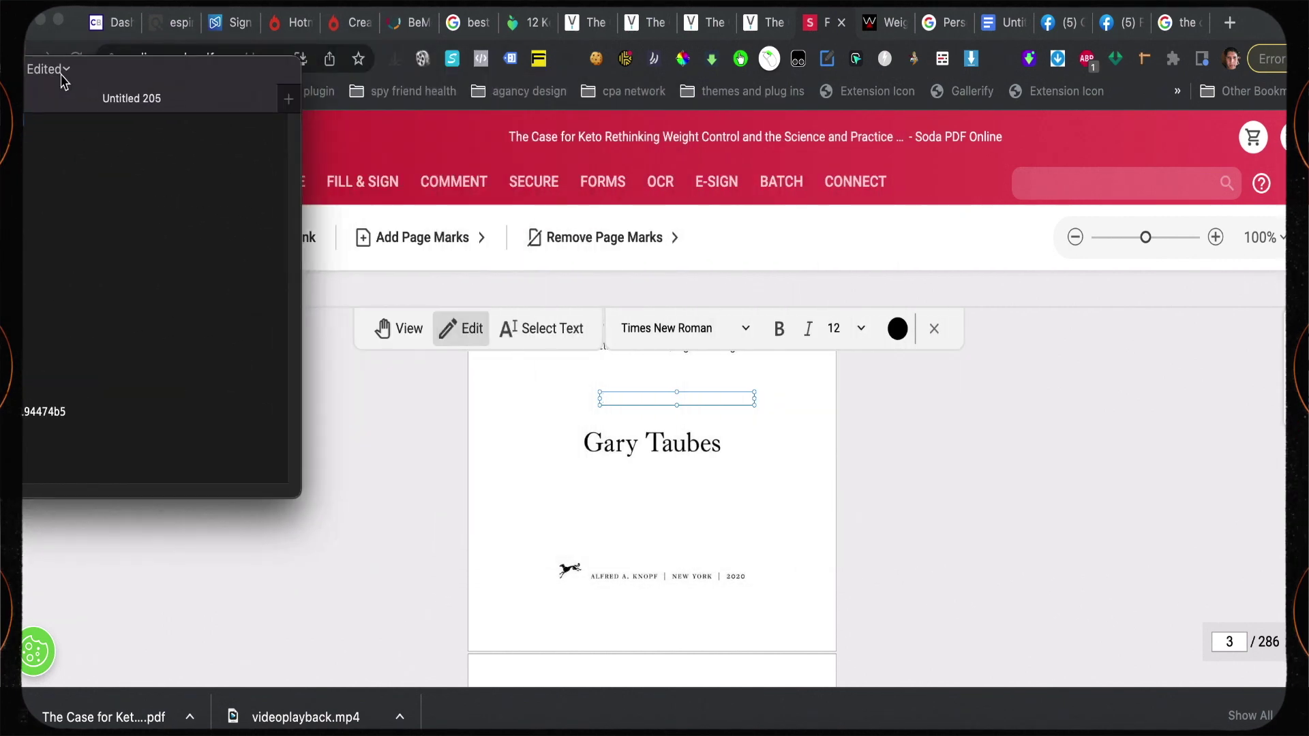
pyautogui.click(612, 399)
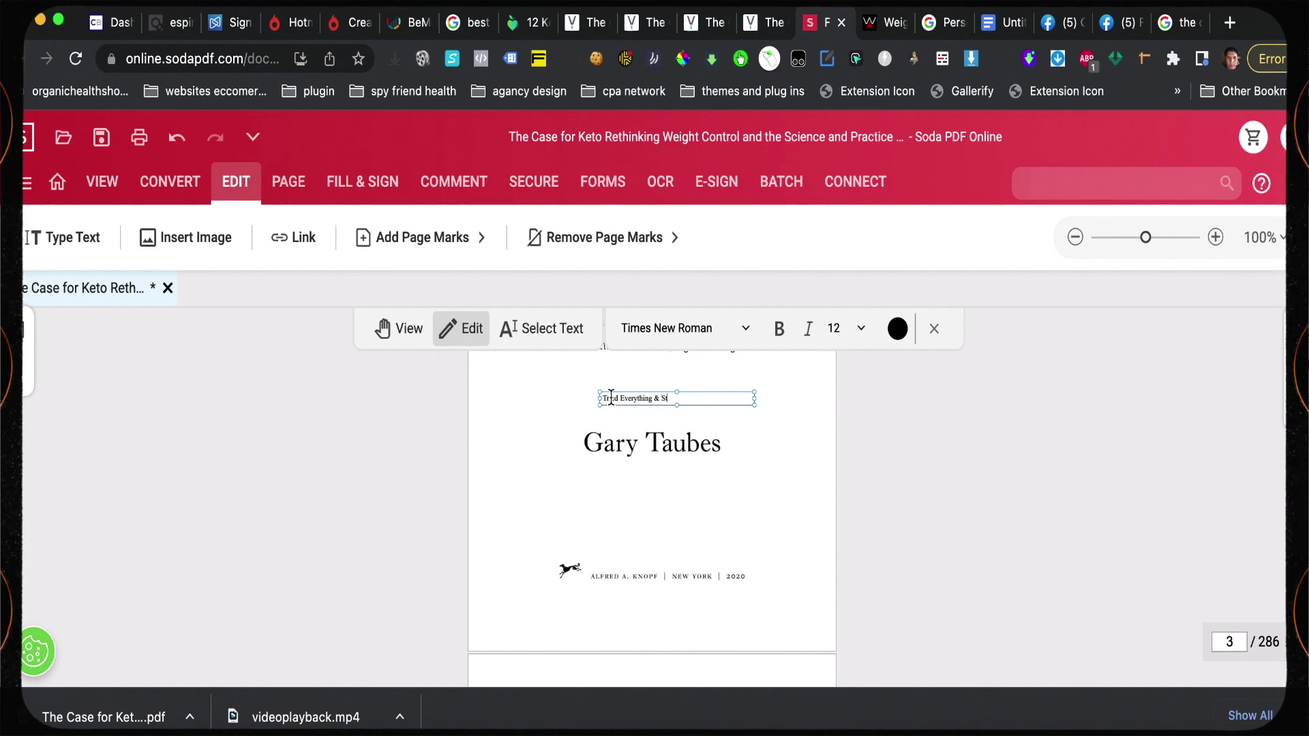
pyautogui.write('t')
pyautogui.write('Try This')
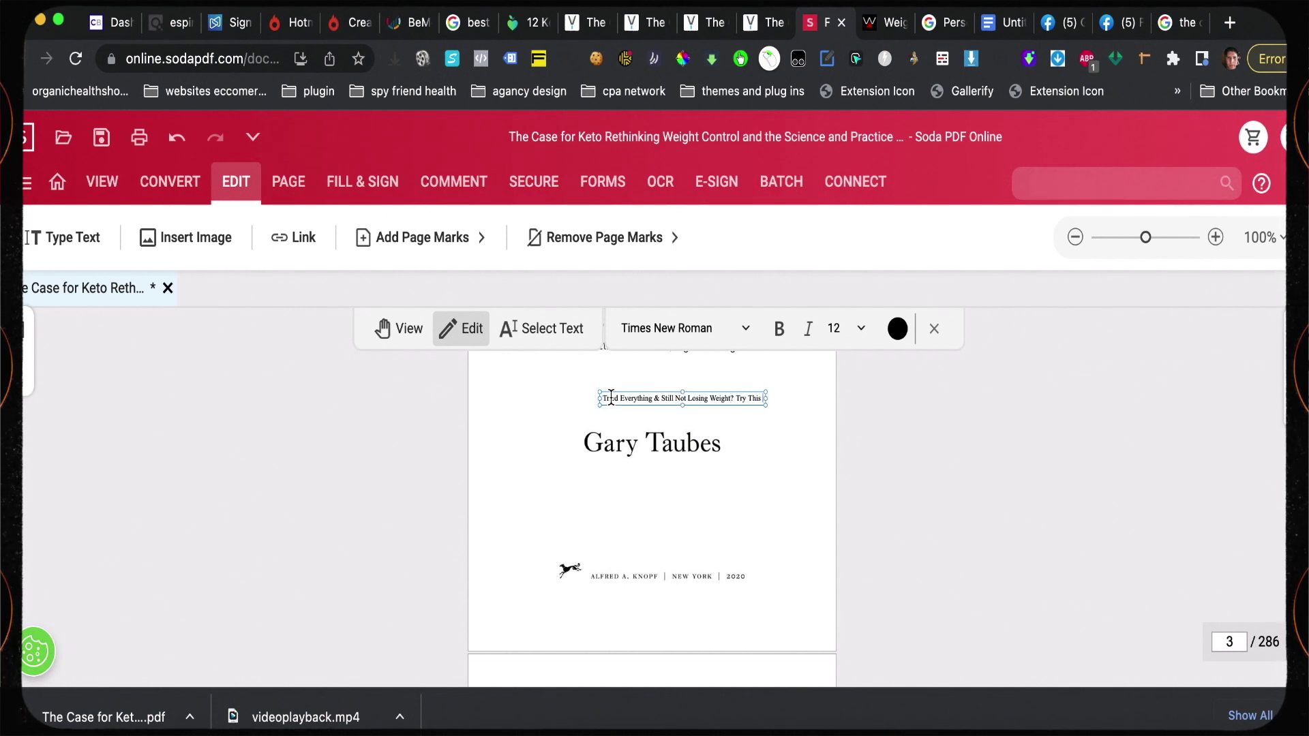
pyautogui.write('...')
pyautogui.click(727, 417)
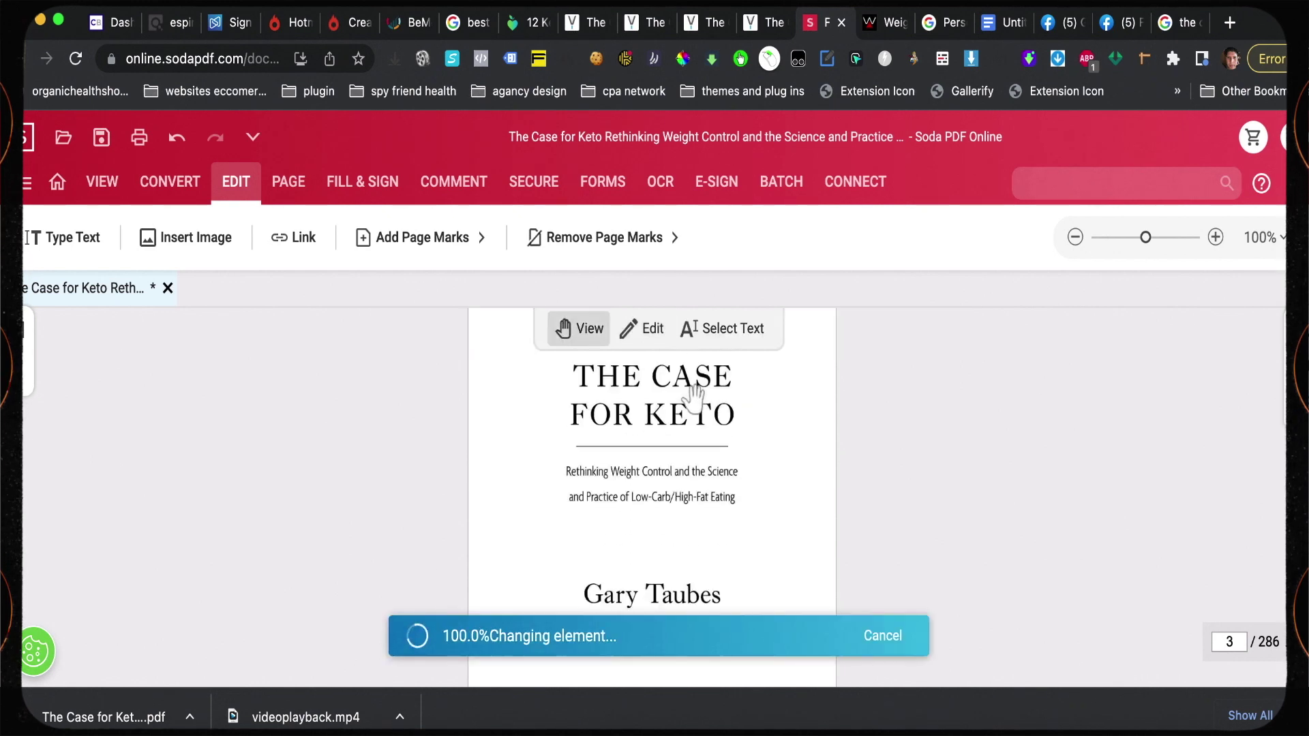
# Add the text line "Tried Everything & Still Not Losing Weight? Try this Now..." above the first paragraph of page 21
pyautogui.scroll(-2, 709, 417)
pyautogui.scroll(10, 706, 417)
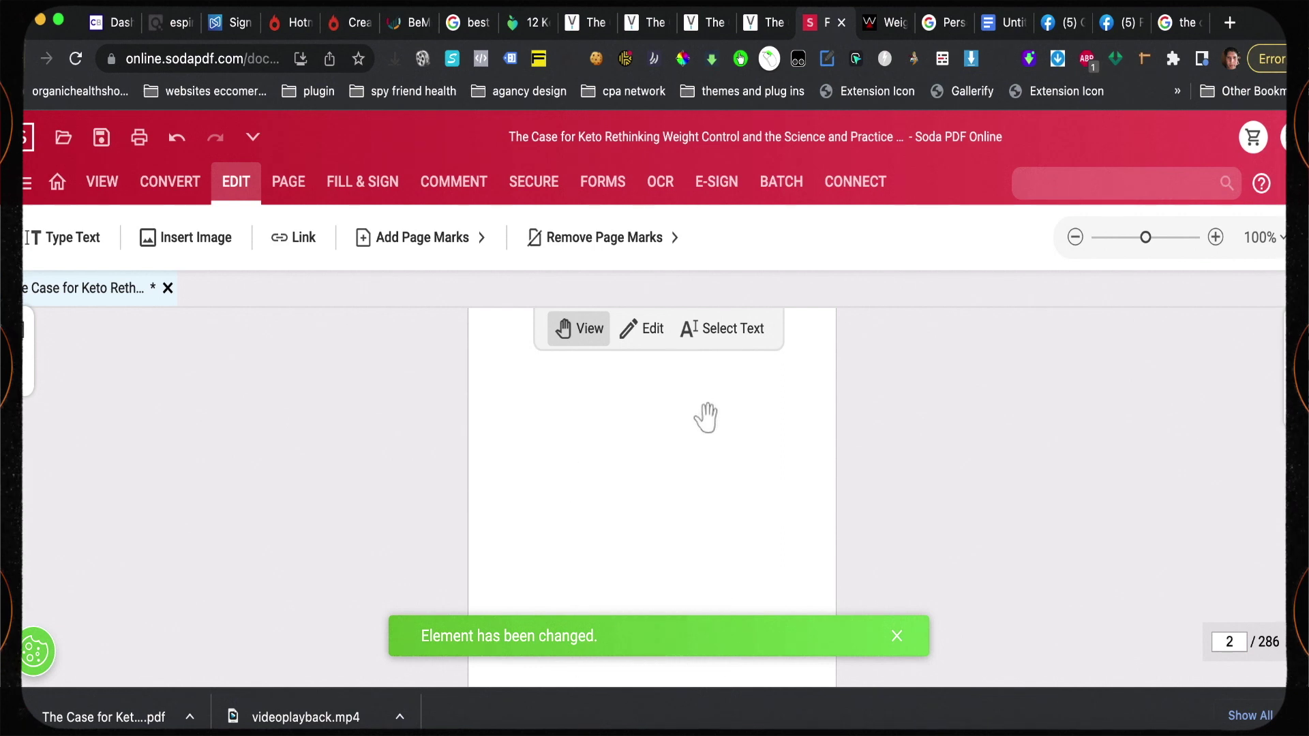
pyautogui.scroll(-10, 705, 414)
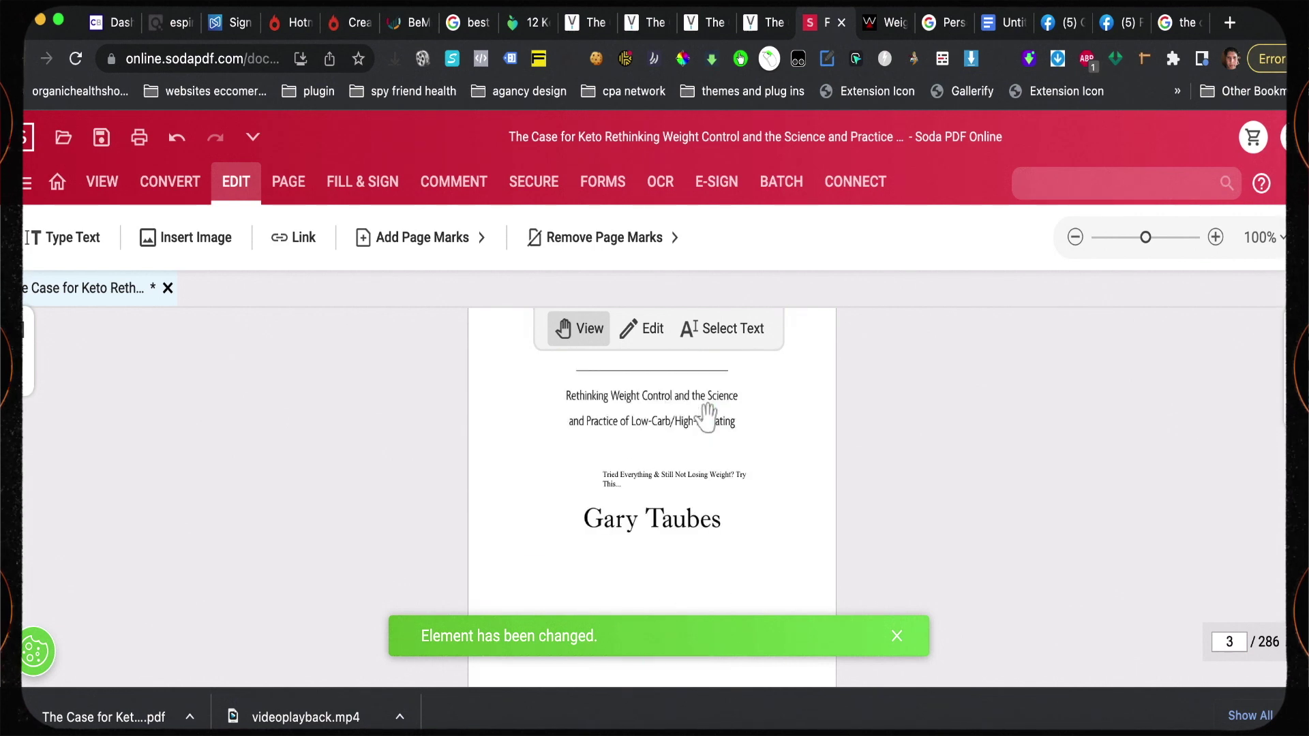
pyautogui.scroll(3, 705, 414)
pyautogui.scroll(-8, 706, 416)
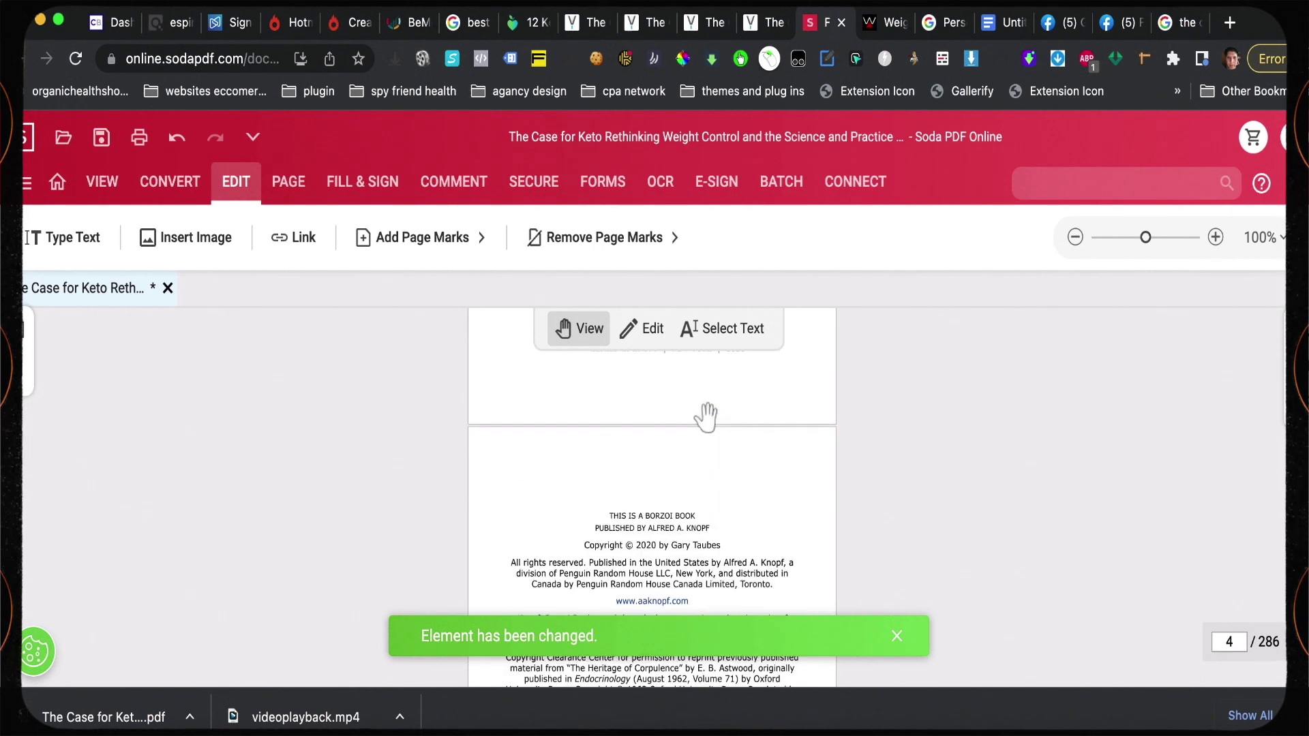
pyautogui.scroll(-10, 705, 417)
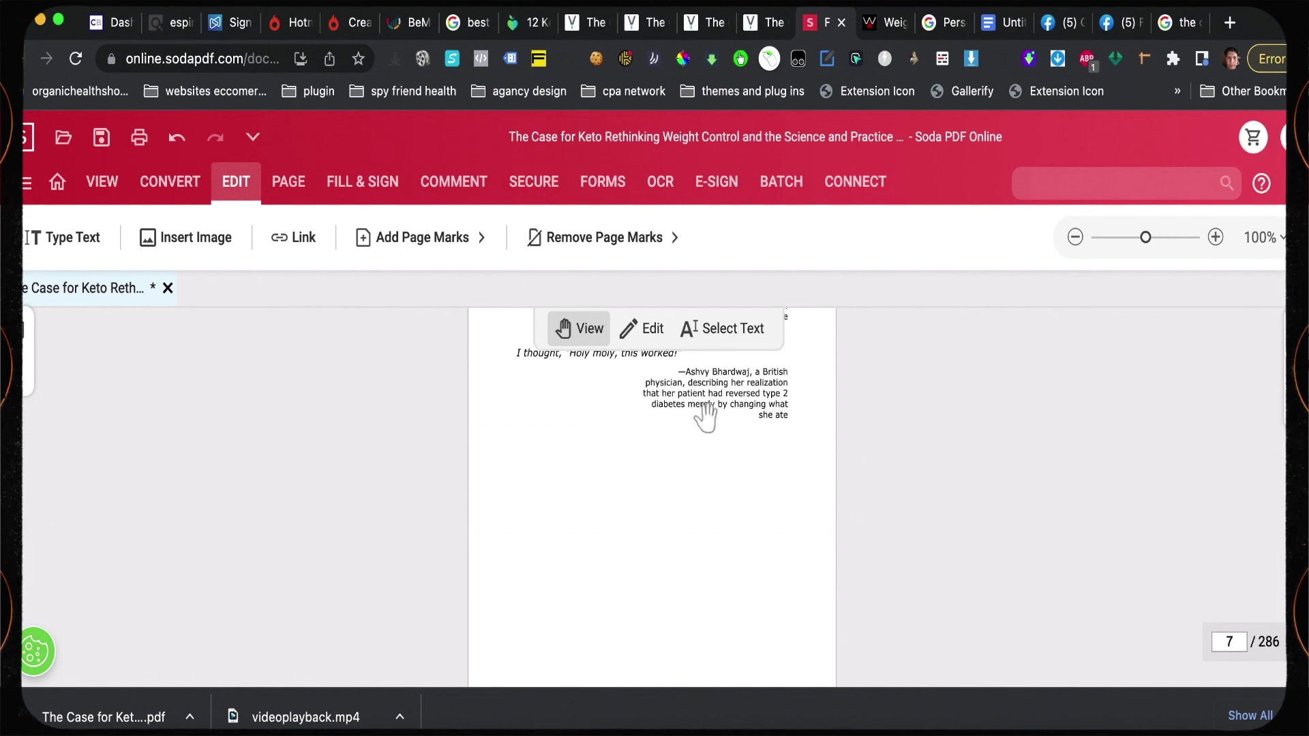
pyautogui.scroll(-8, 706, 417)
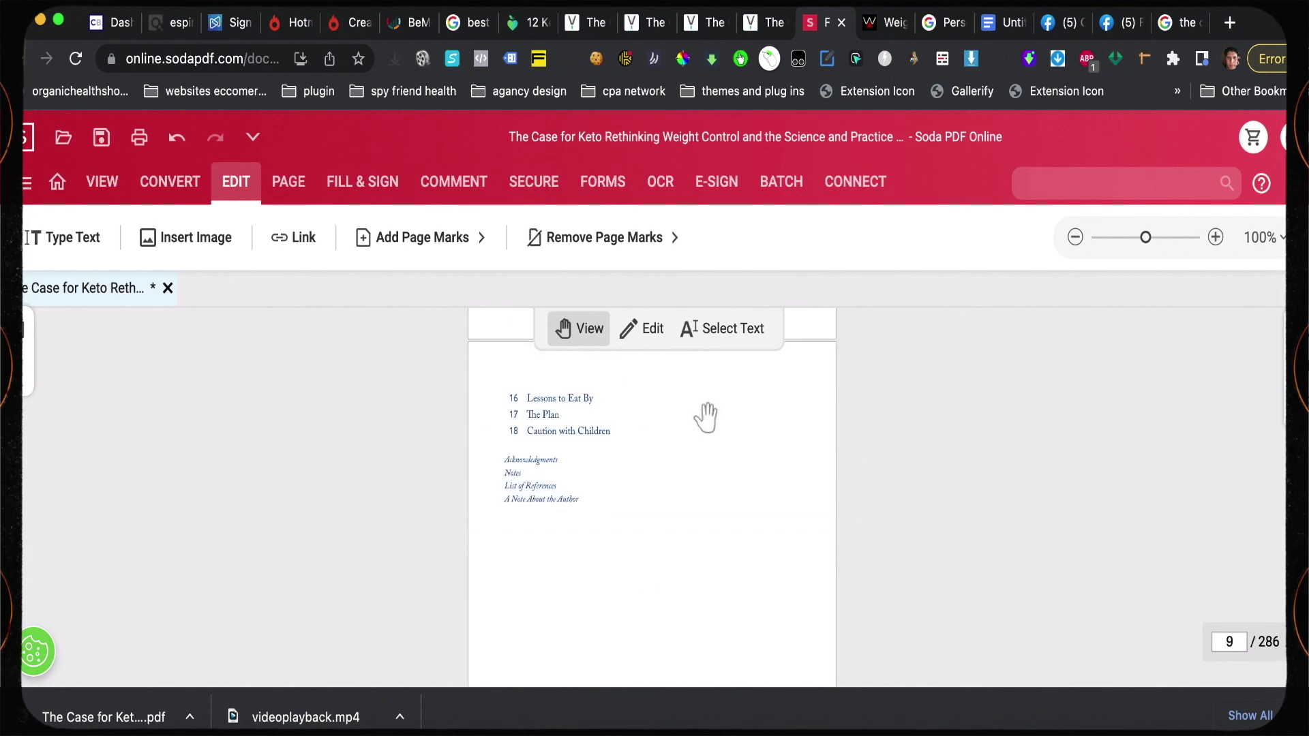
pyautogui.scroll(-10, 706, 417)
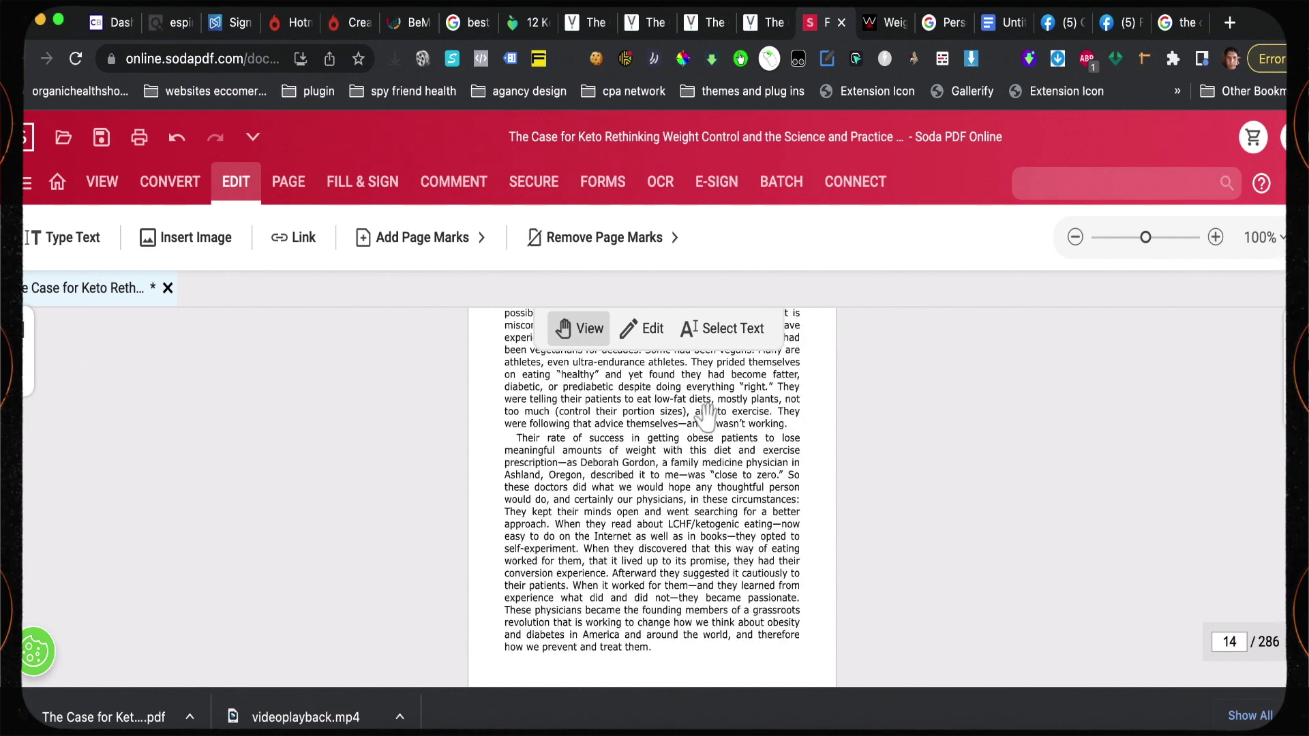
pyautogui.scroll(-12, 706, 418)
pyautogui.scroll(-8, 706, 418)
pyautogui.click(574, 378)
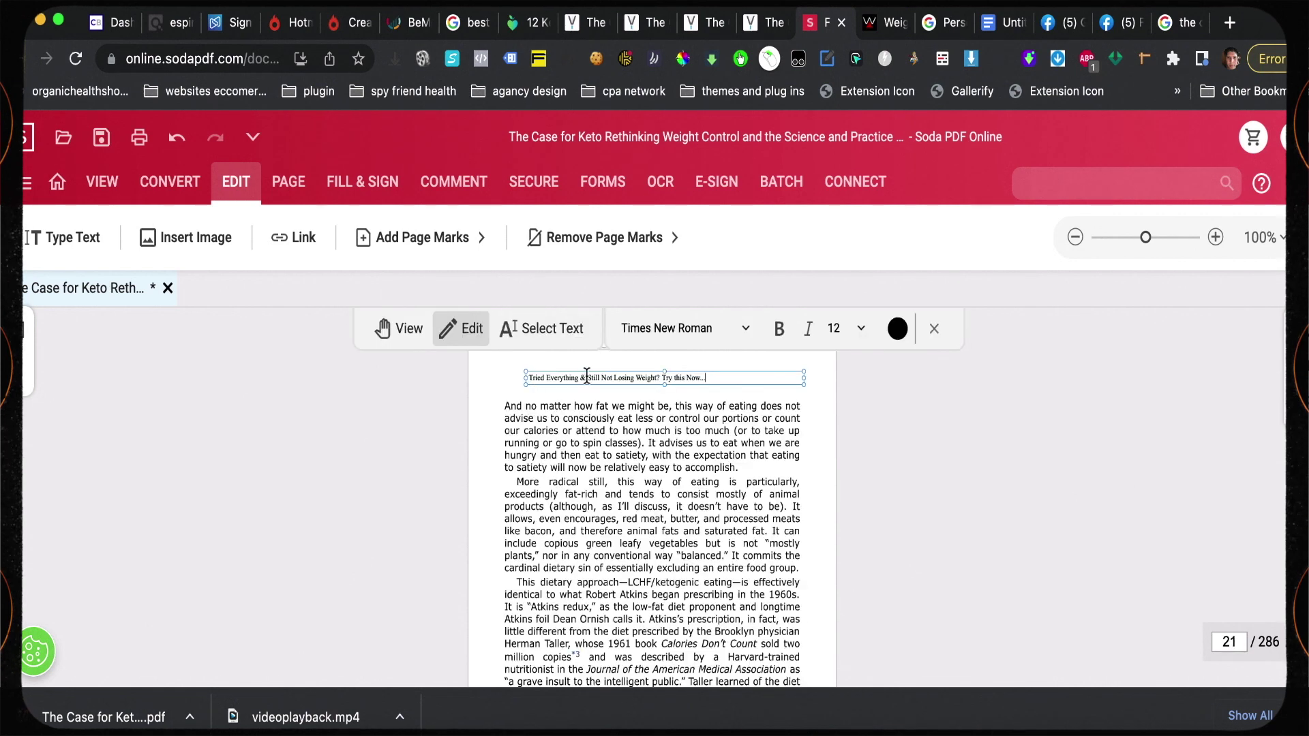
# Set the page 21 headline to font size 18 and shift it left to line up with the body text
pyautogui.moveTo(711, 378); pyautogui.dragTo(524, 379)
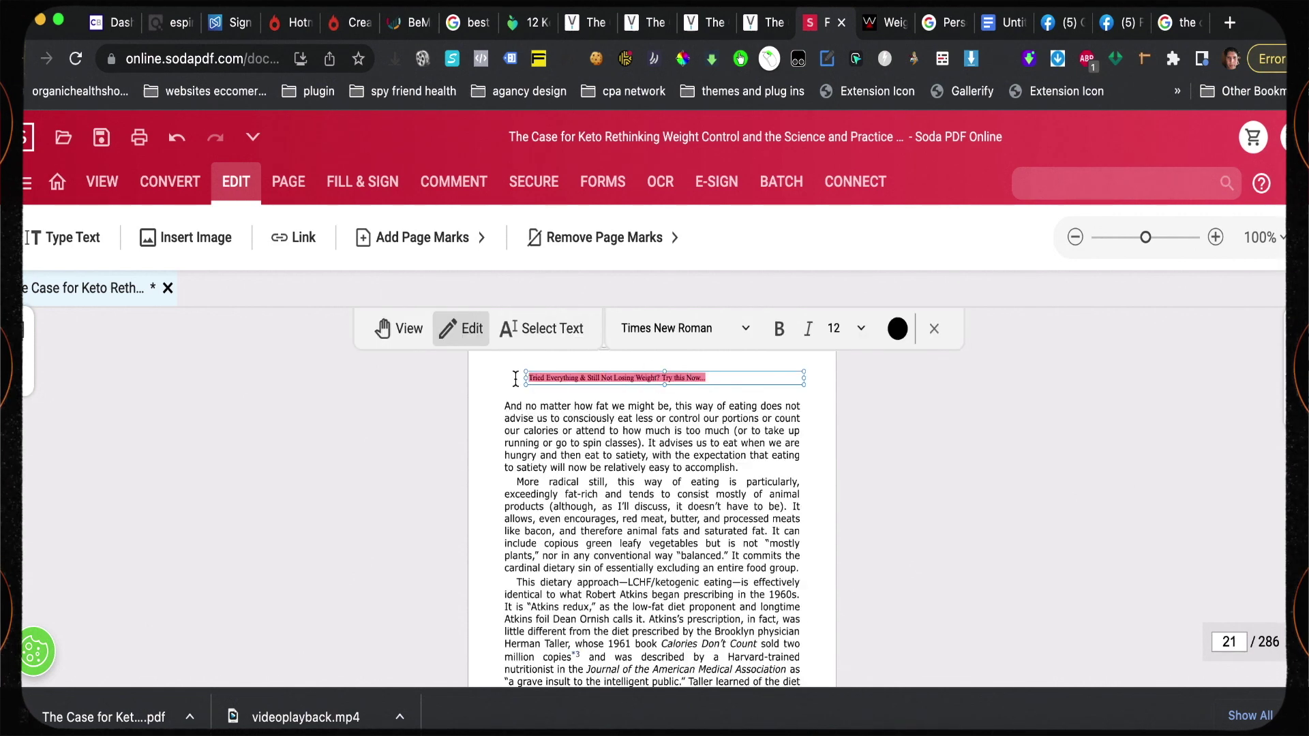
pyautogui.click(860, 329)
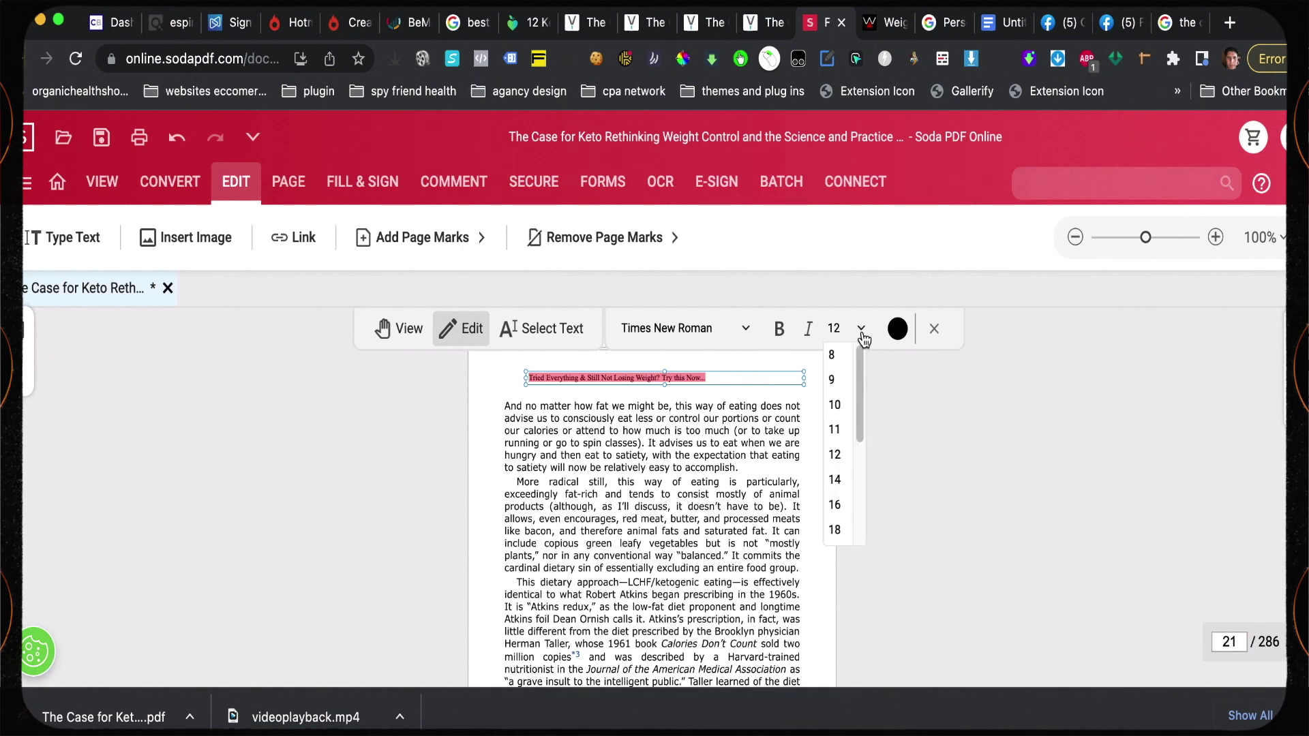
pyautogui.click(833, 531)
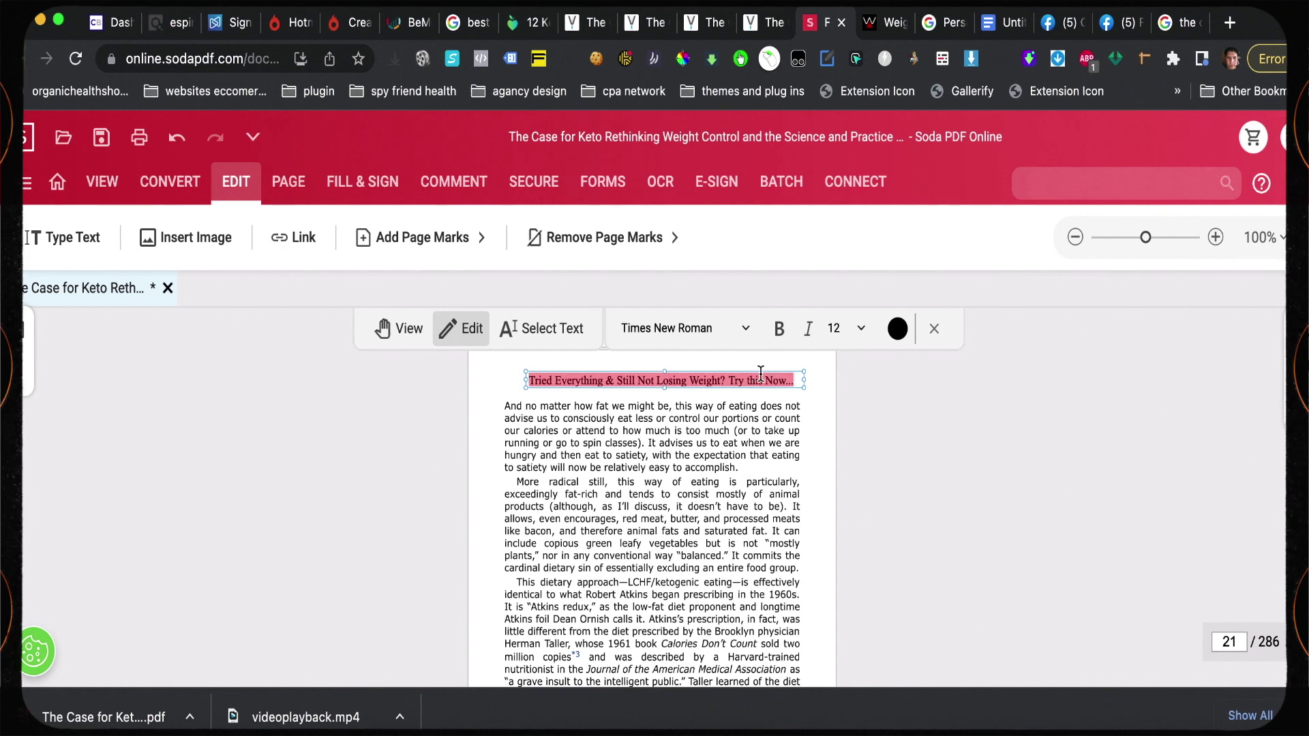
pyautogui.moveTo(761, 373); pyautogui.dragTo(749, 372)
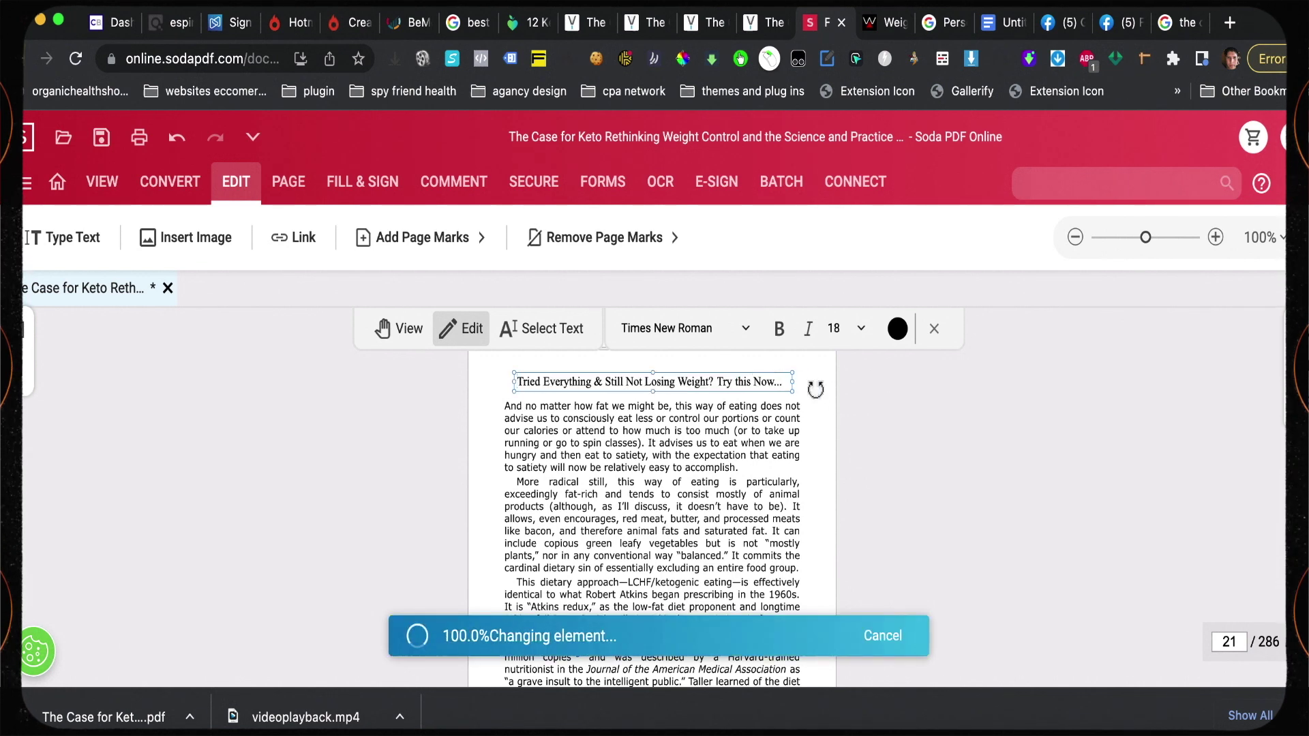
pyautogui.click(725, 372)
pyautogui.click(724, 371)
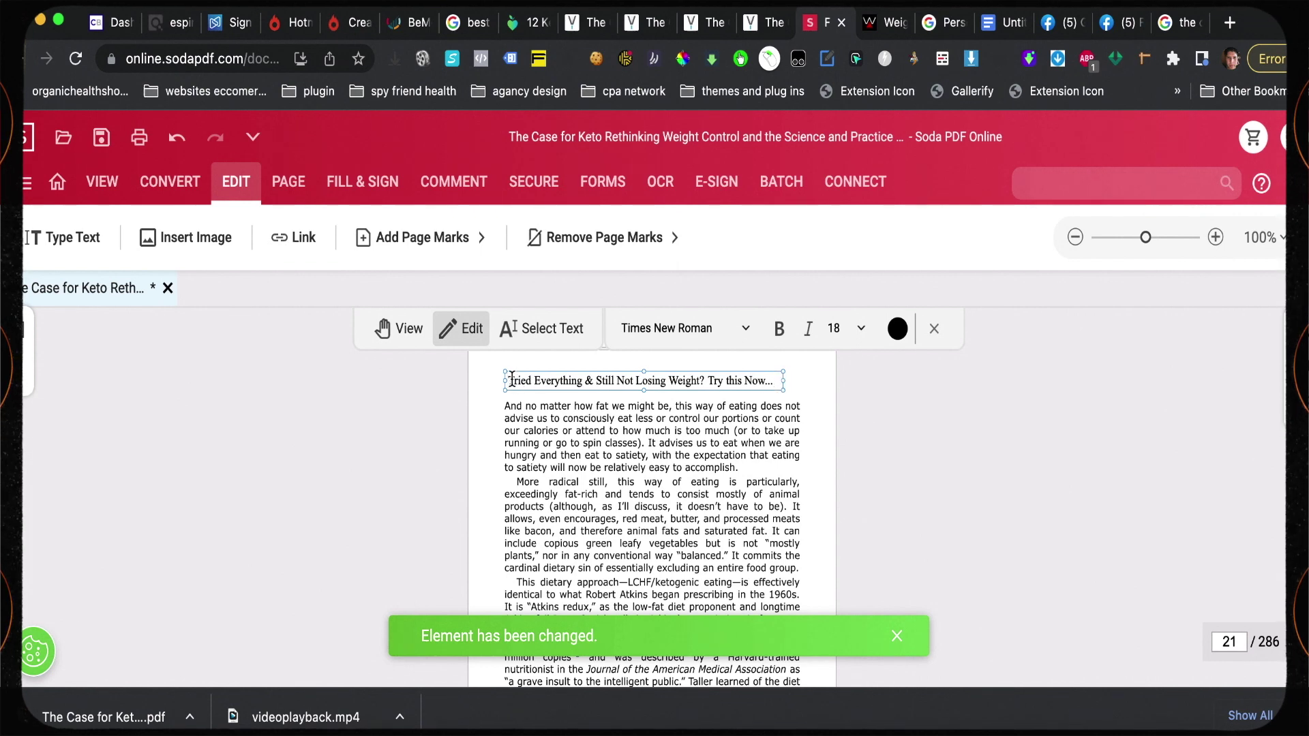
# Change the color of the entire page 21 headline to red
pyautogui.moveTo(510, 381); pyautogui.dragTo(775, 382)
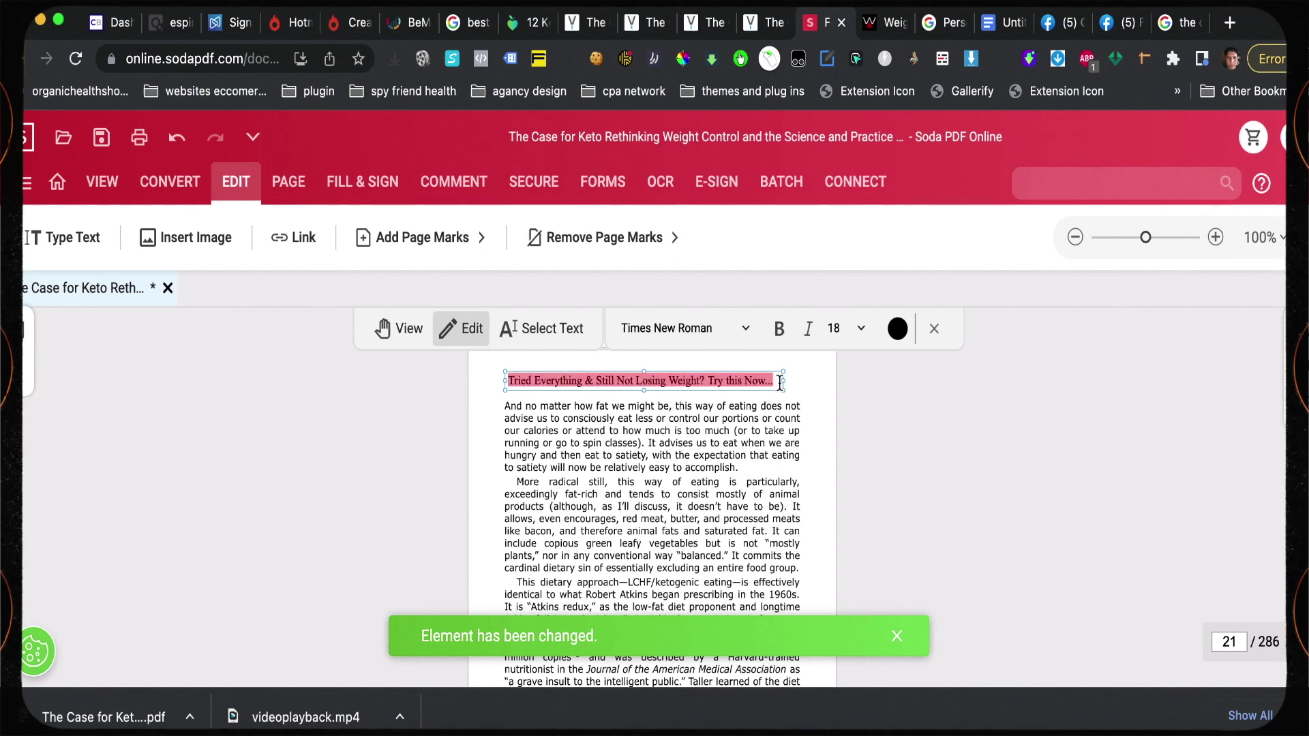
pyautogui.click(898, 328)
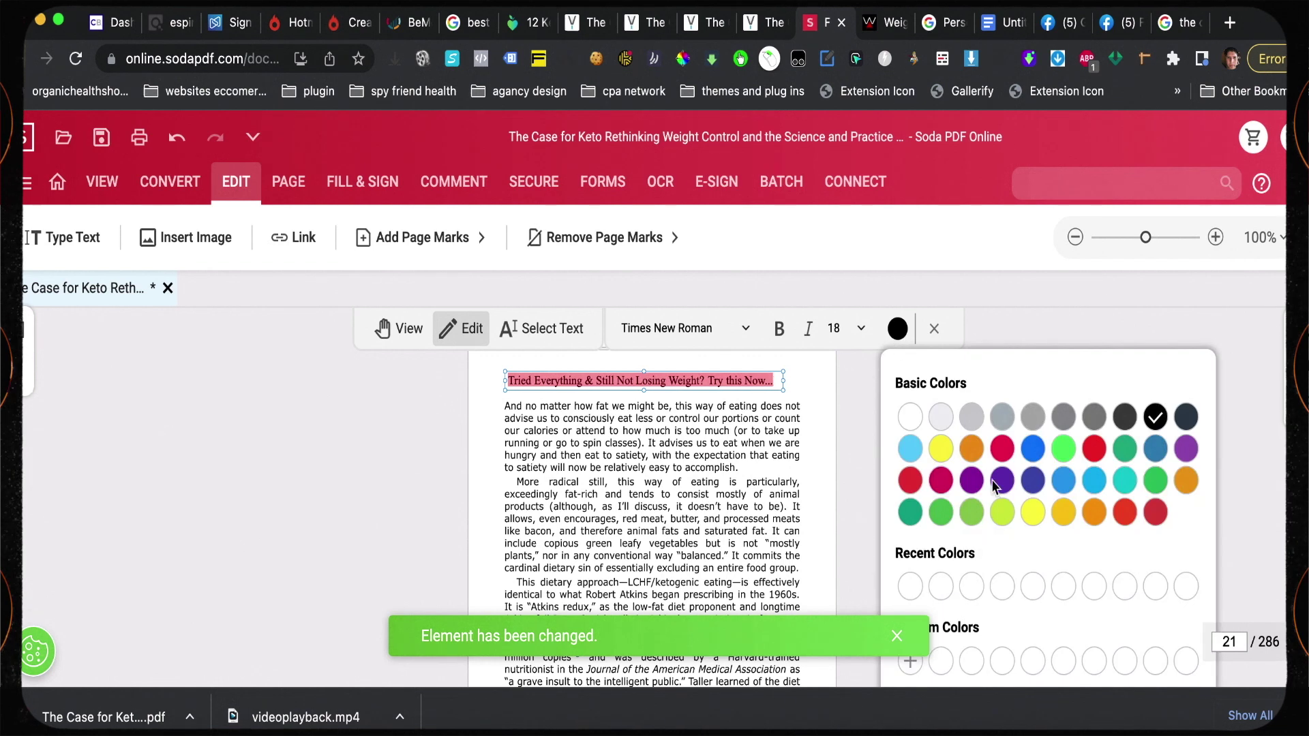
pyautogui.click(1094, 449)
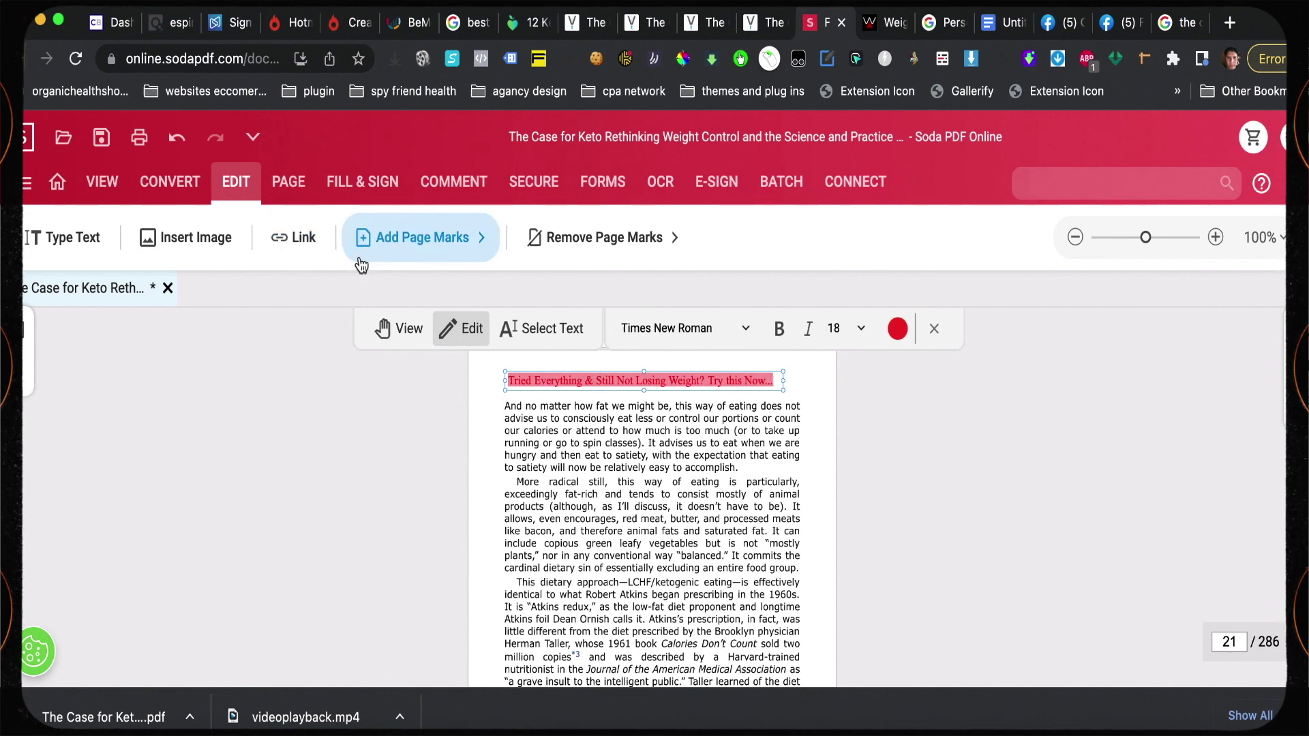
# Draw a link area over the red headline and choose the Open Web Page action for it
pyautogui.click(303, 243)
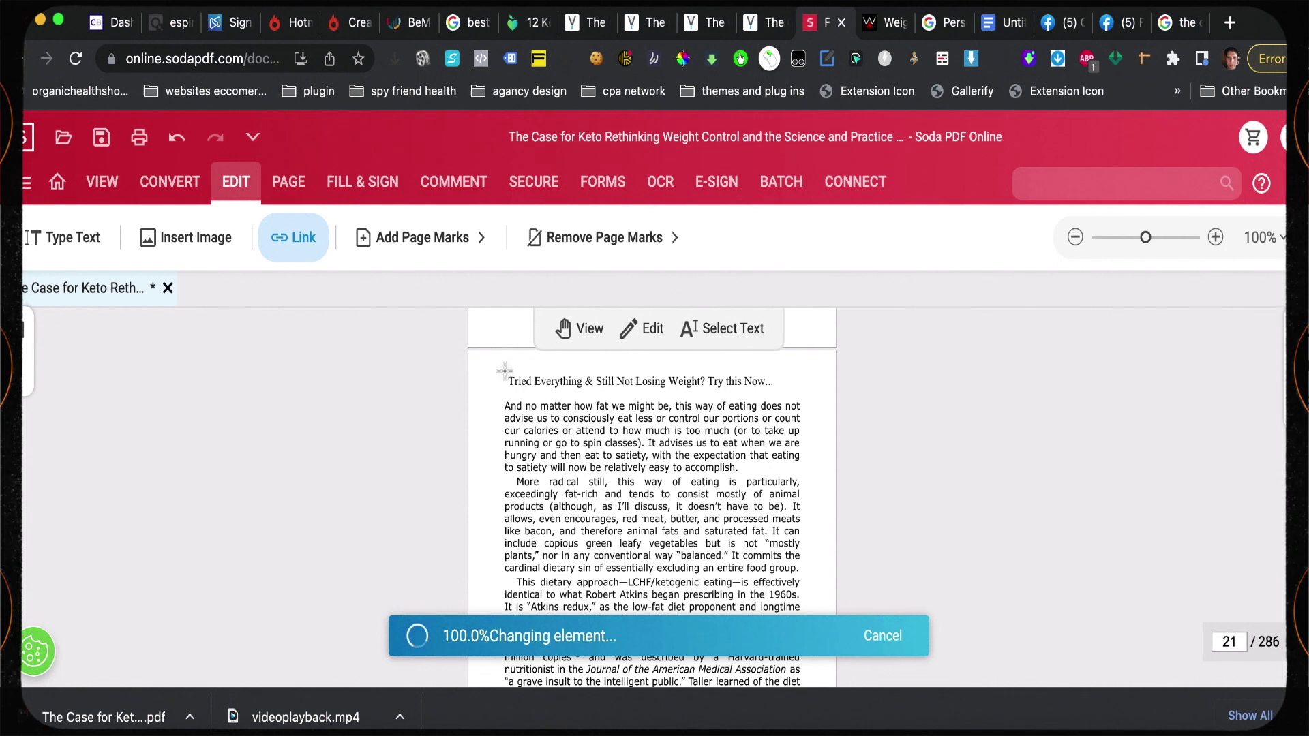
pyautogui.moveTo(505, 371); pyautogui.dragTo(756, 390)
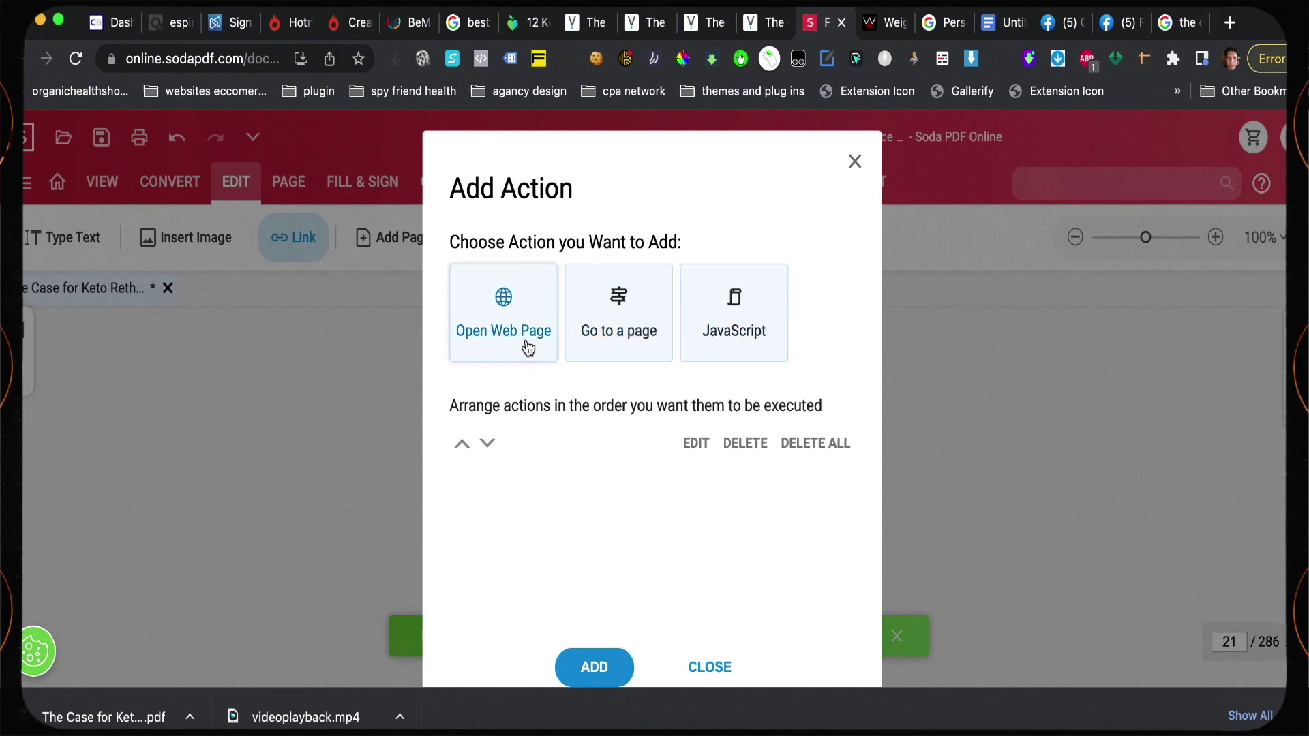
pyautogui.click(502, 334)
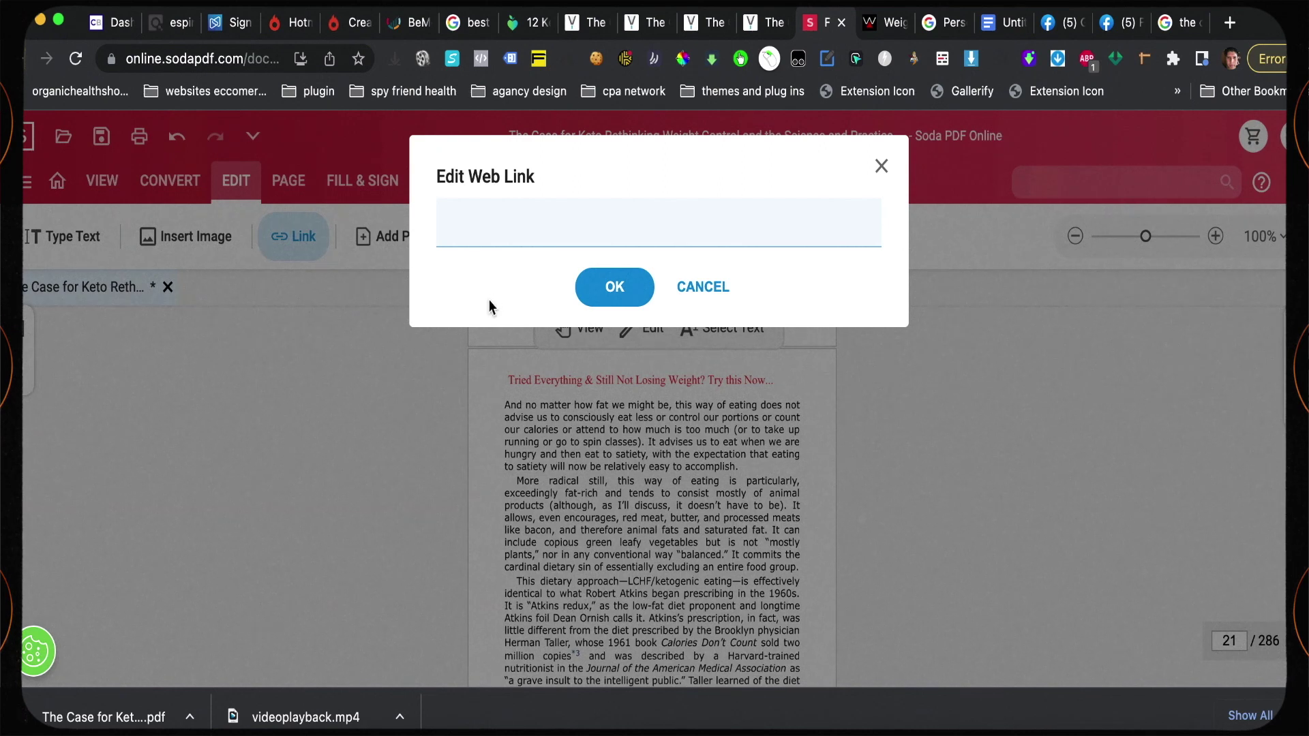
# Switch to the Untitled 205 text note and copy the 5k3r8.bemobtrk.com campaign URL listed under "Campaign url"
pyautogui.press('super+Tab')
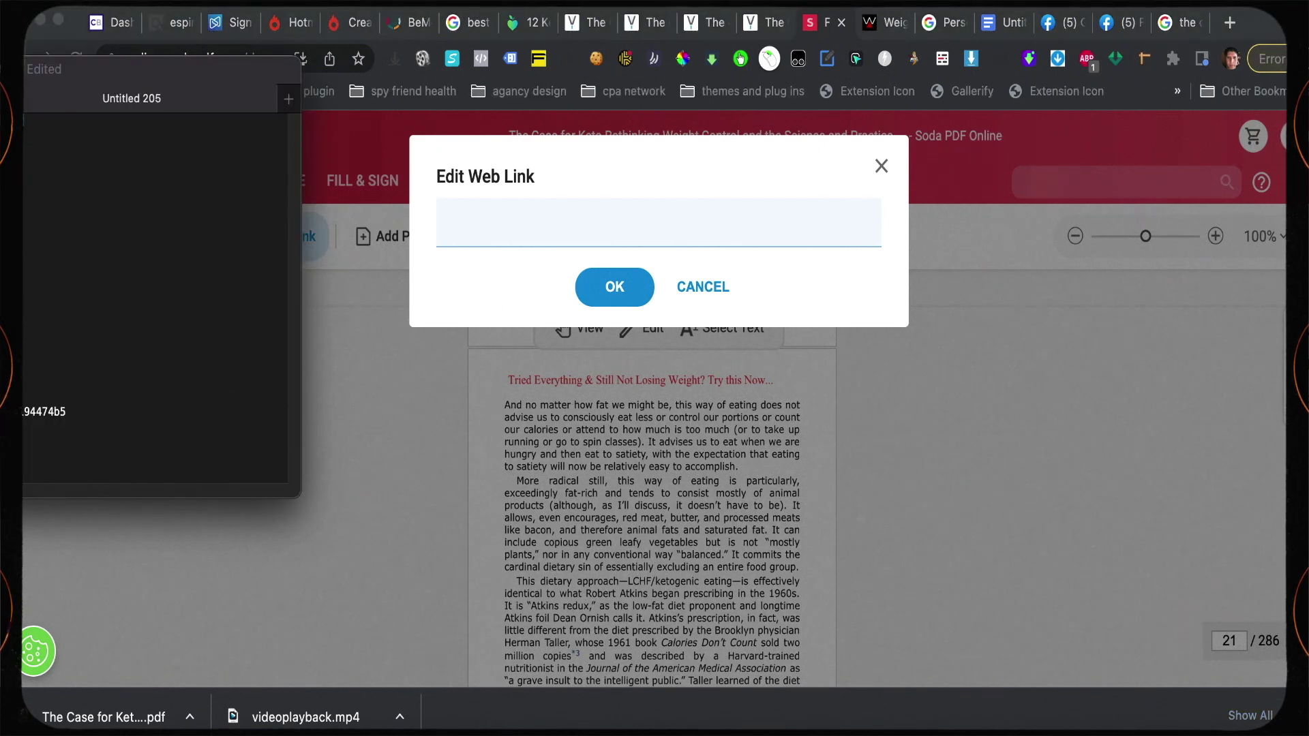
pyautogui.moveTo(44, 69); pyautogui.dragTo(580, 82)
pyautogui.click(607, 426)
pyautogui.moveTo(607, 426); pyautogui.dragTo(208, 427)
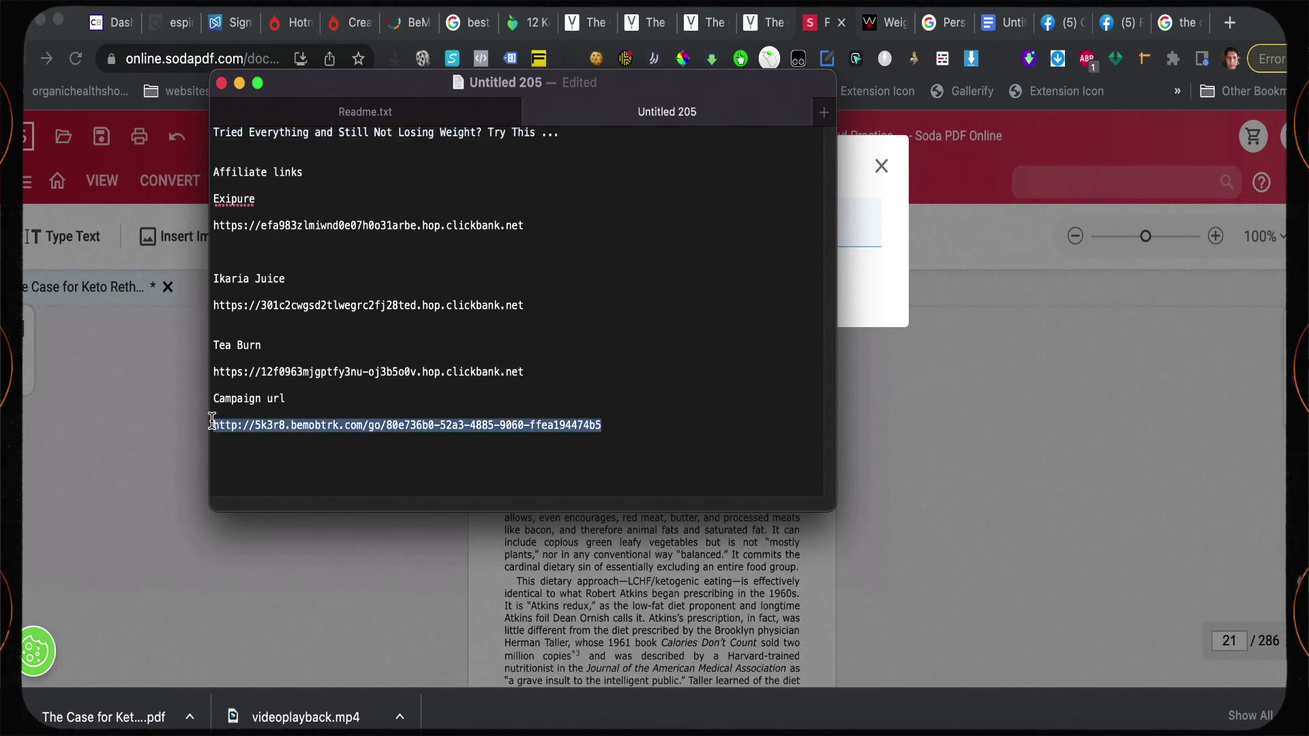
pyautogui.rightClick(268, 421)
pyautogui.click(297, 499)
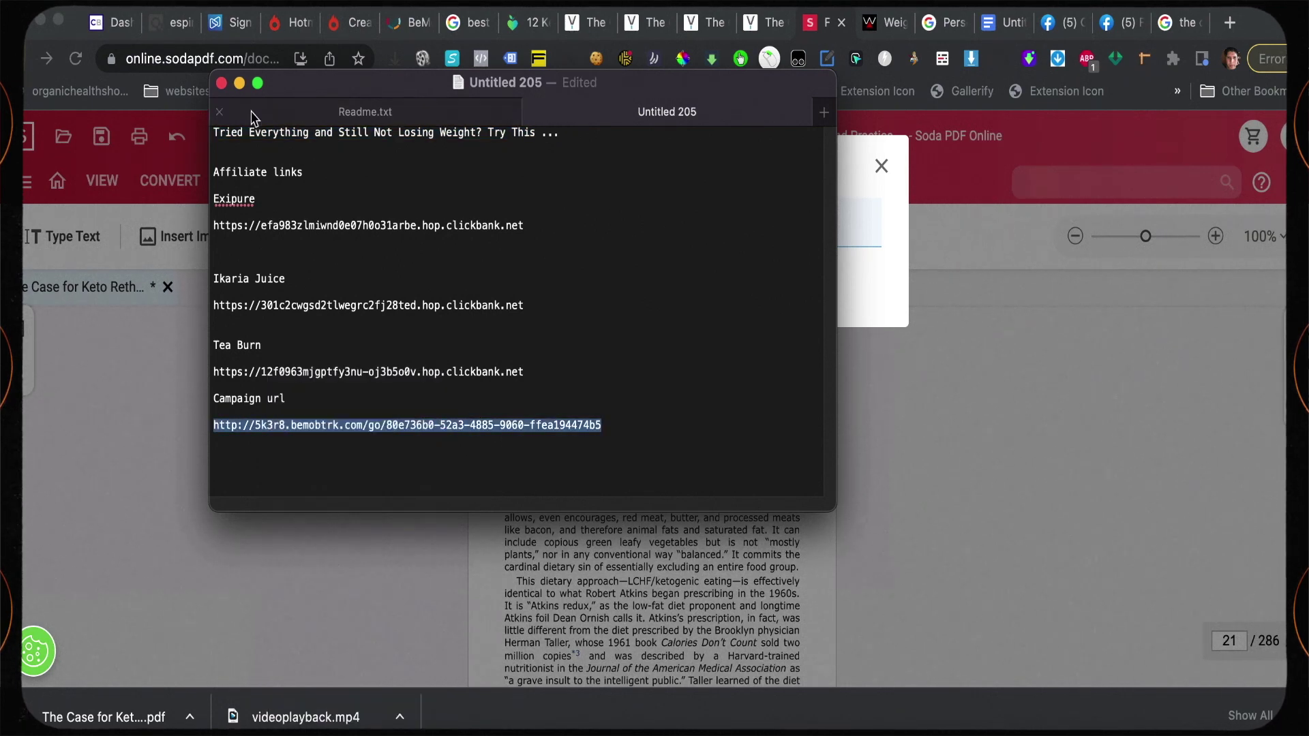
# Minimize the note, paste the campaign URL as the web link address, and add the link to the page 21 headline
pyautogui.click(240, 83)
pyautogui.click(489, 232)
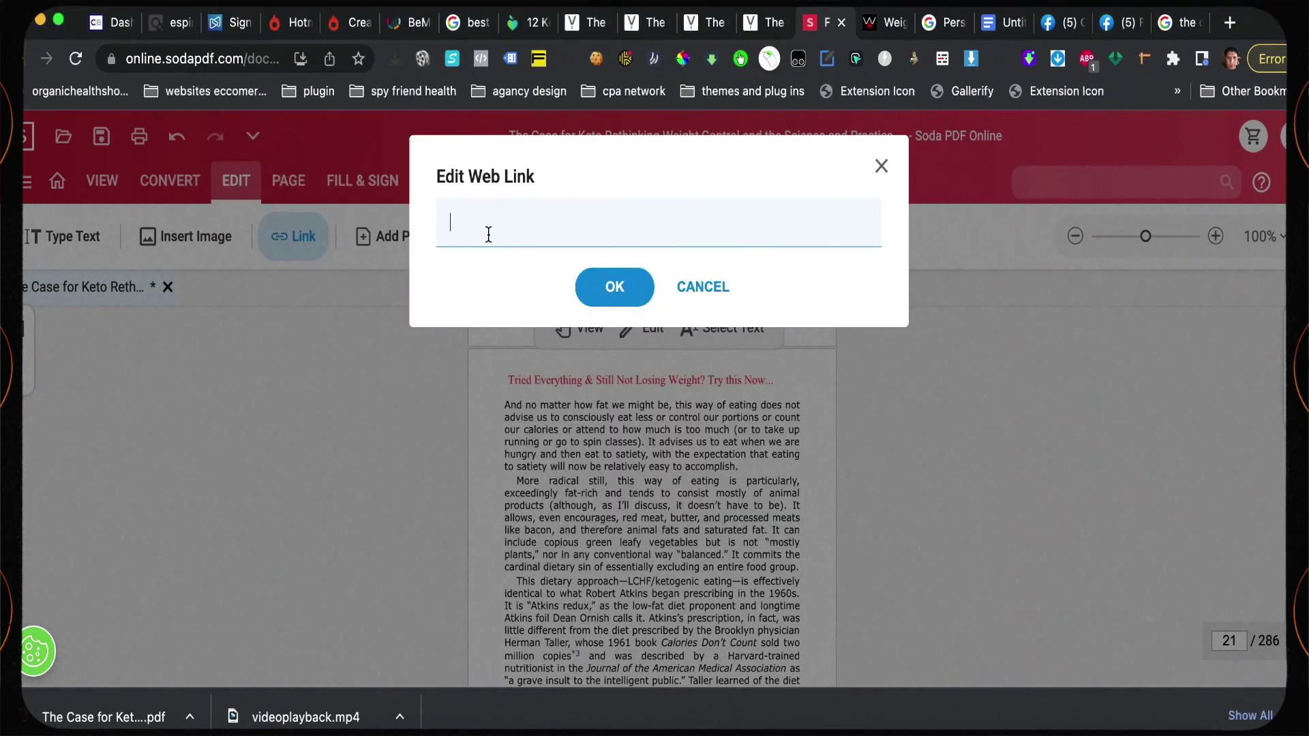
pyautogui.press('super+v')
pyautogui.click(614, 287)
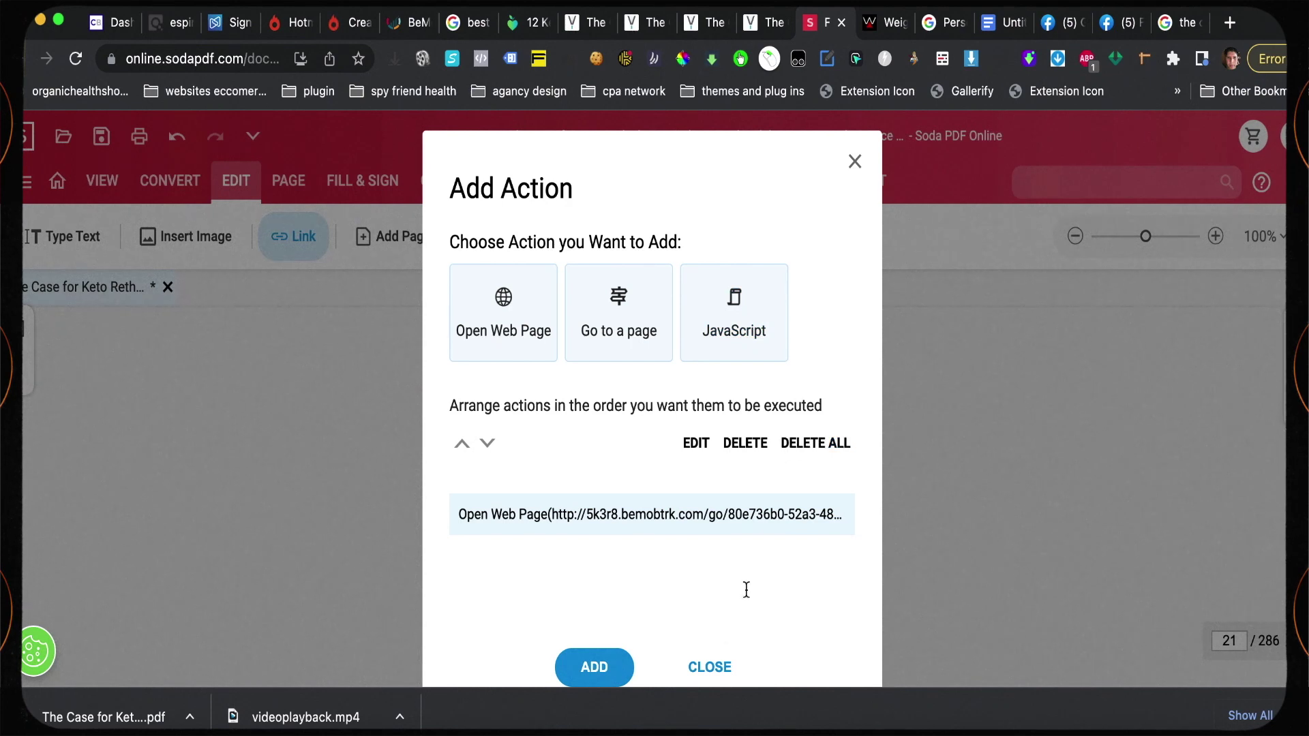
pyautogui.click(620, 663)
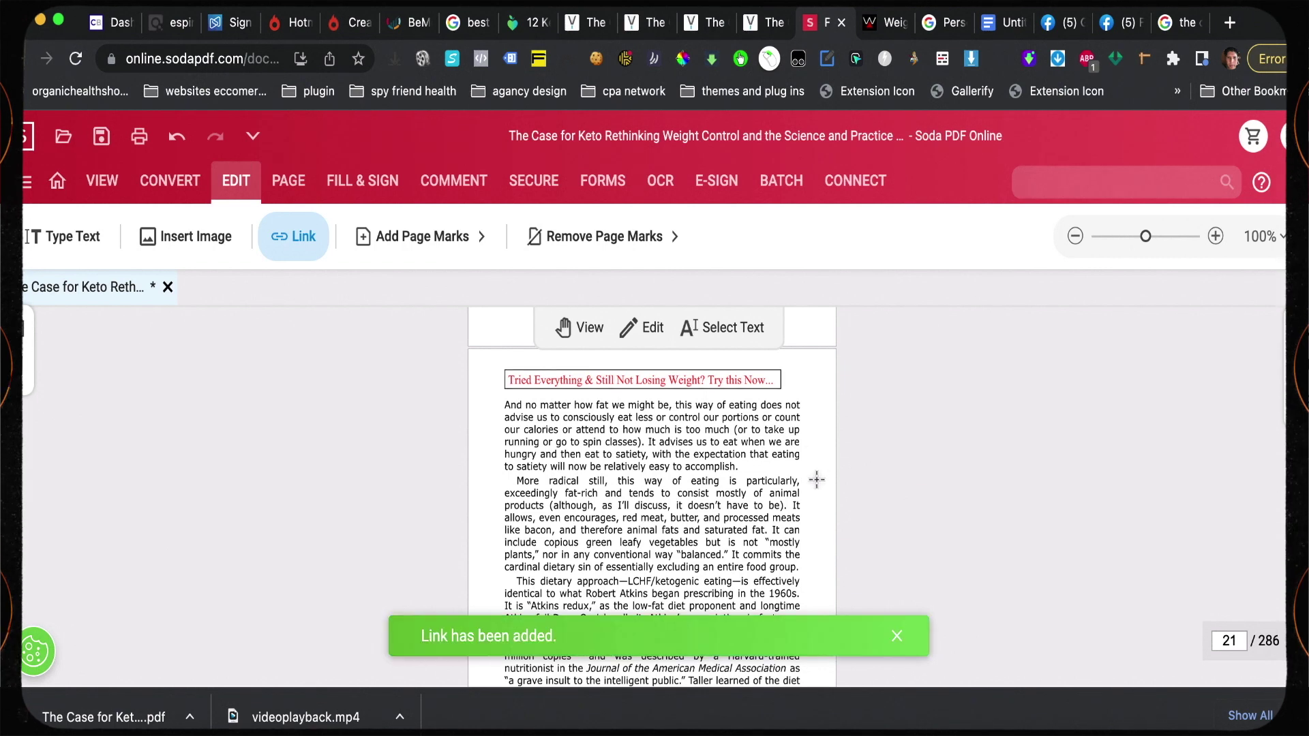
# Save the edited keto PDF with the Download command and close the dialog that opens
pyautogui.scroll(-3, 763, 488)
pyautogui.scroll(-12, 763, 491)
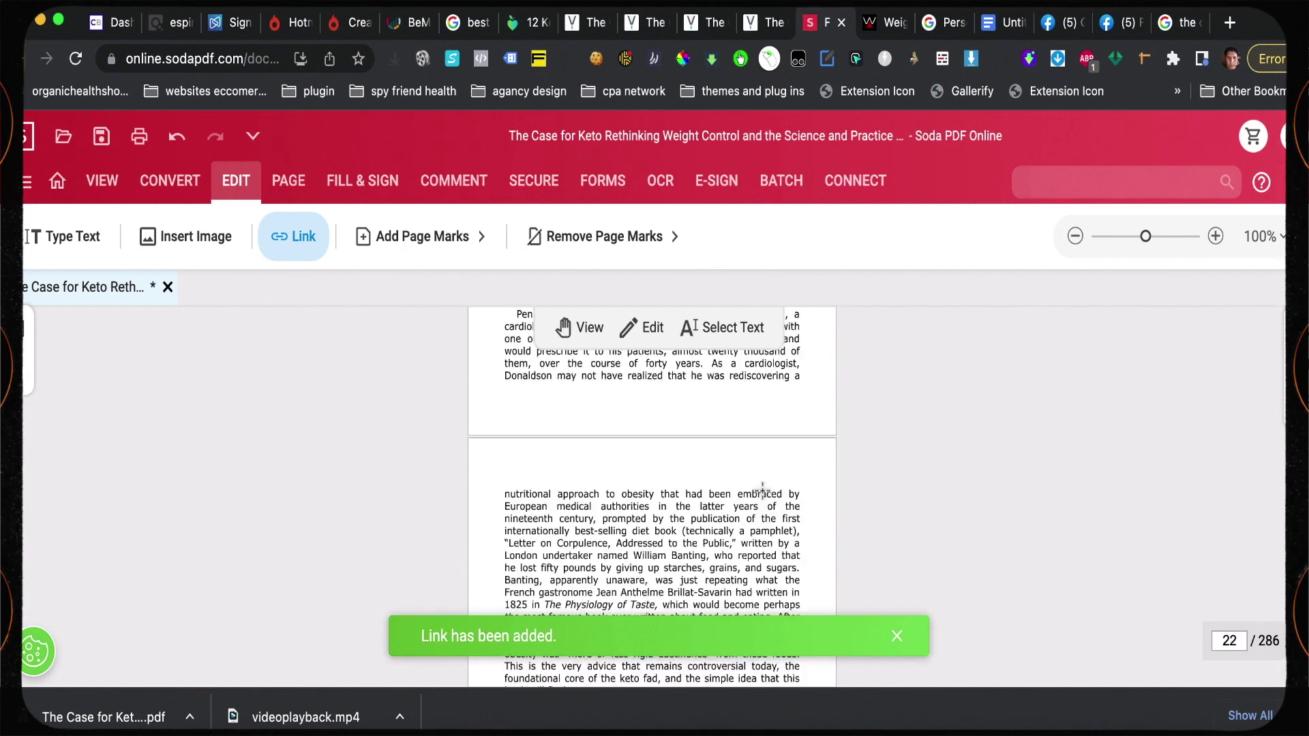
pyautogui.scroll(-10, 763, 491)
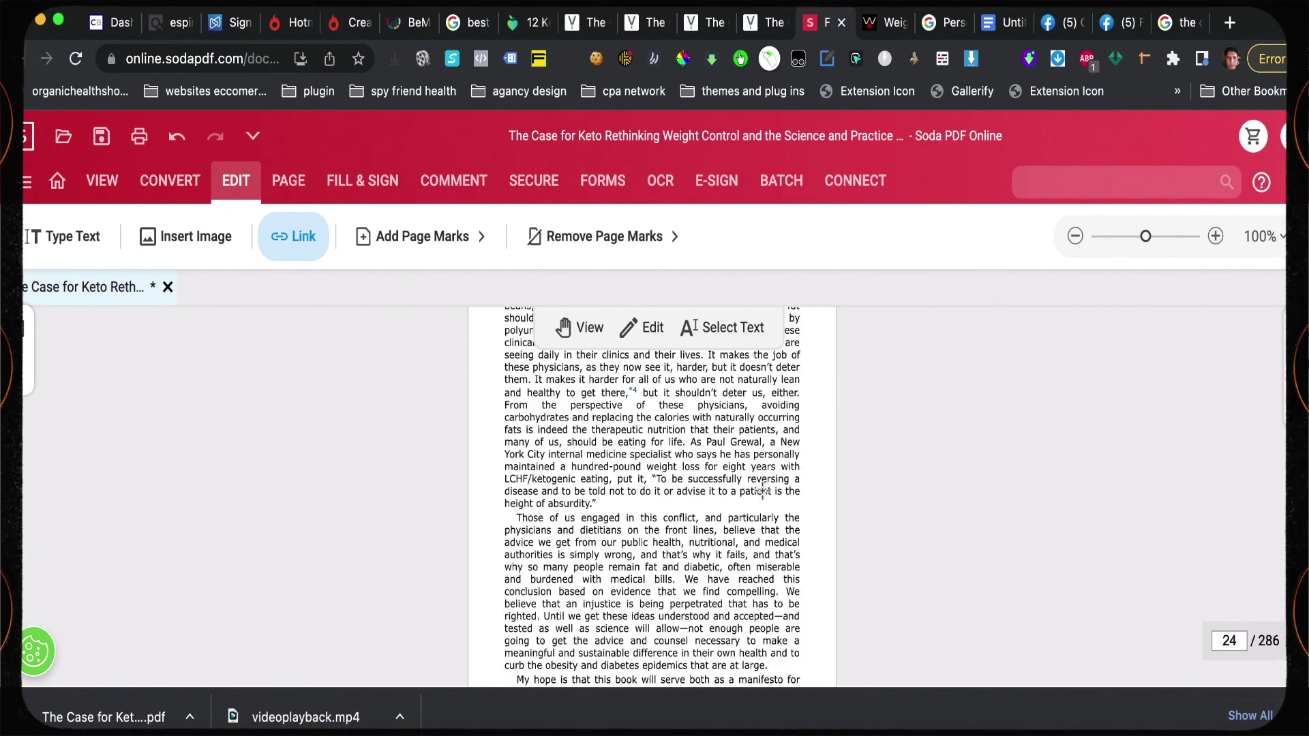
pyautogui.scroll(-5, 763, 491)
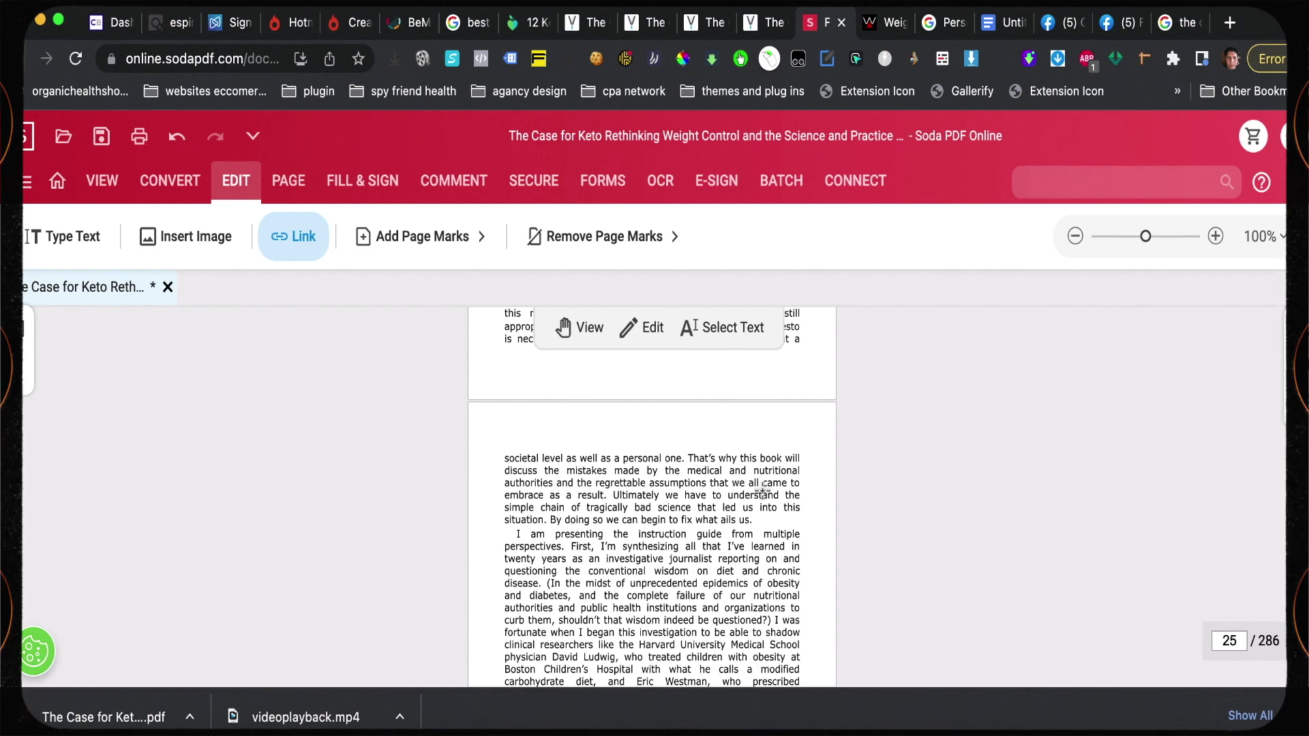
pyautogui.scroll(5, 1123, 552)
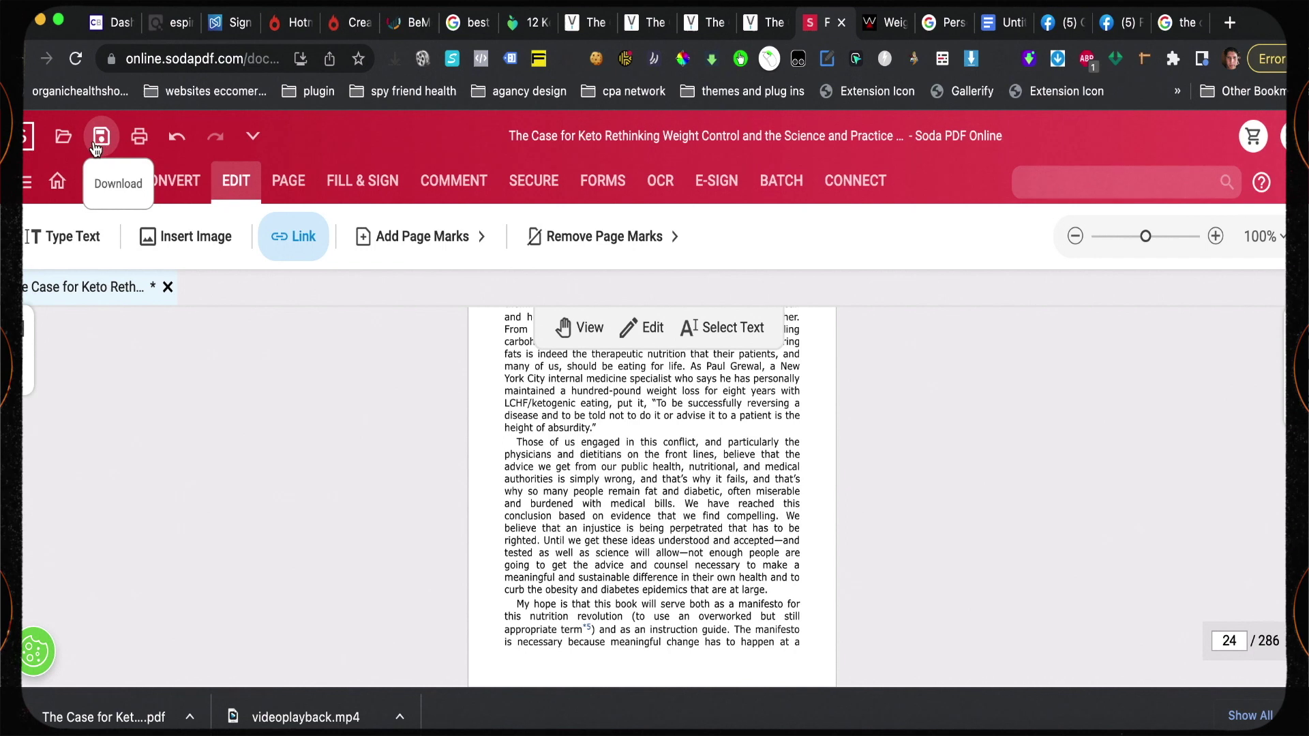
pyautogui.click(97, 141)
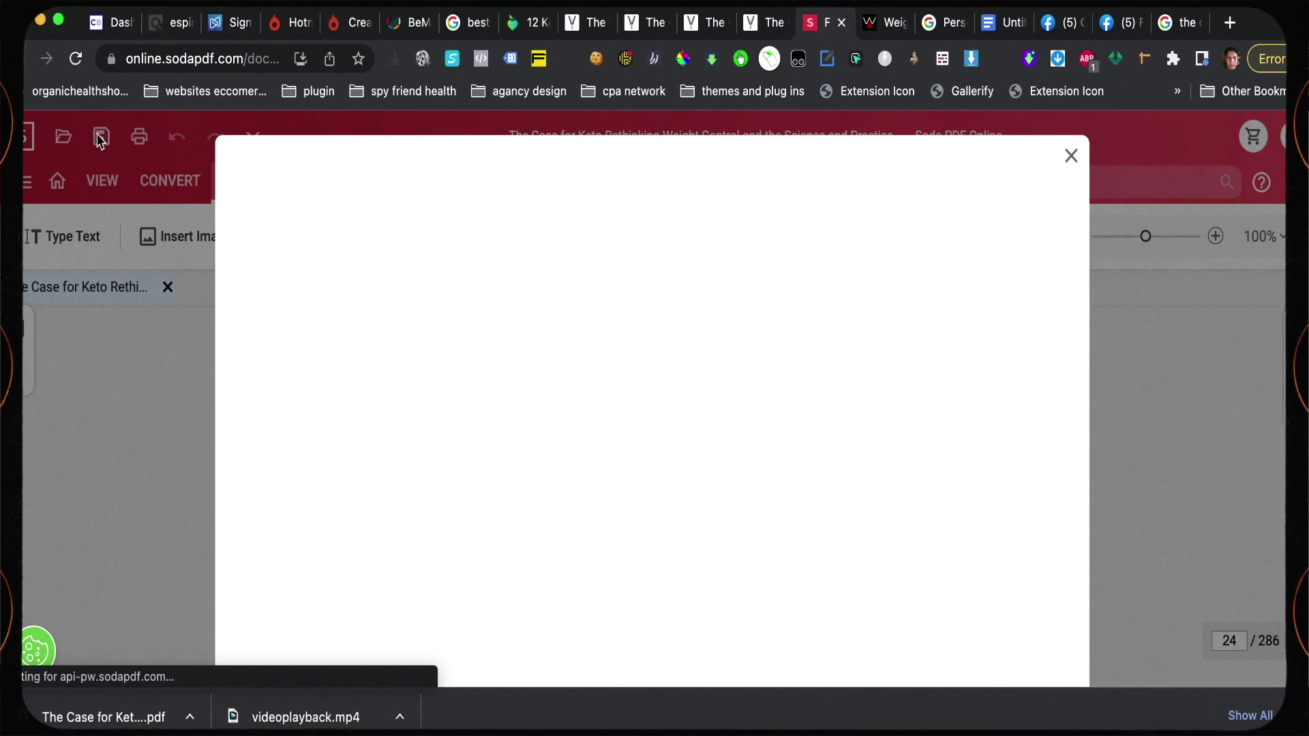
pyautogui.click(1072, 155)
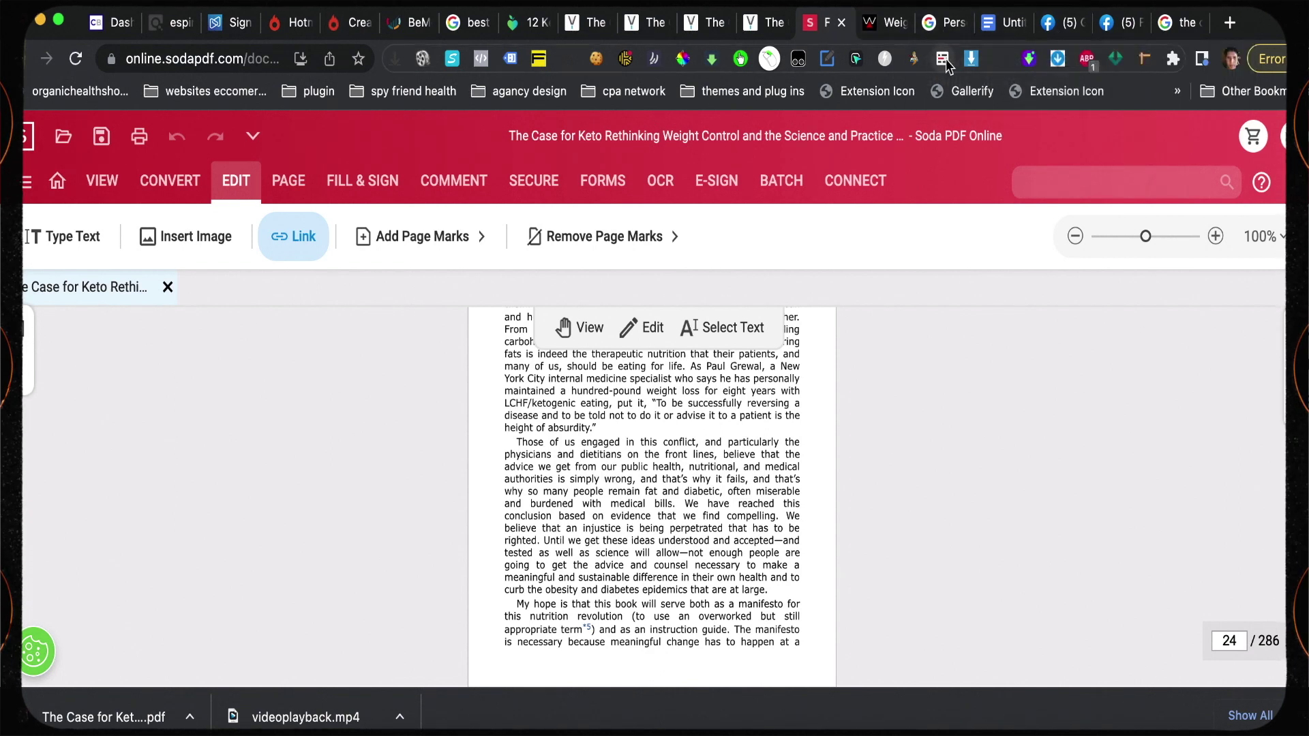
# Review the draft message in Google Docs, the BeMob campaign list and the Facebook weight-loss groups search
pyautogui.click(996, 27)
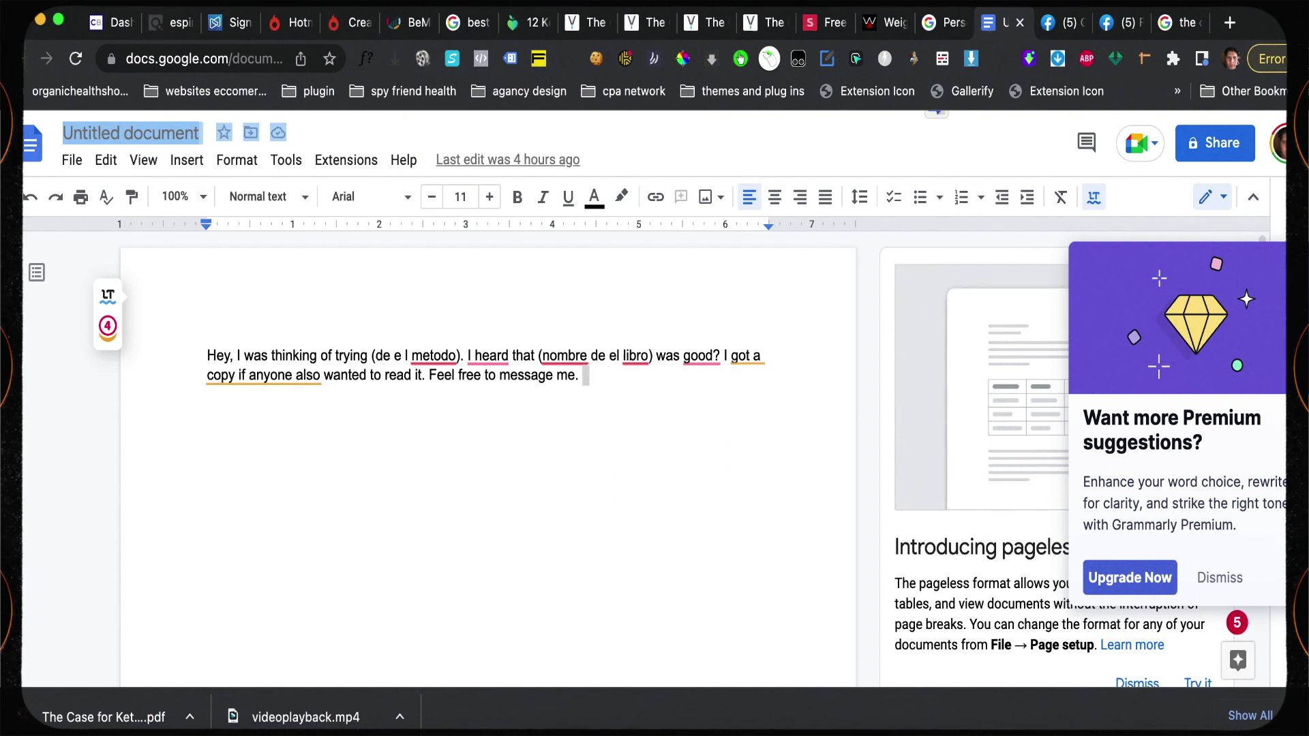
pyautogui.click(404, 26)
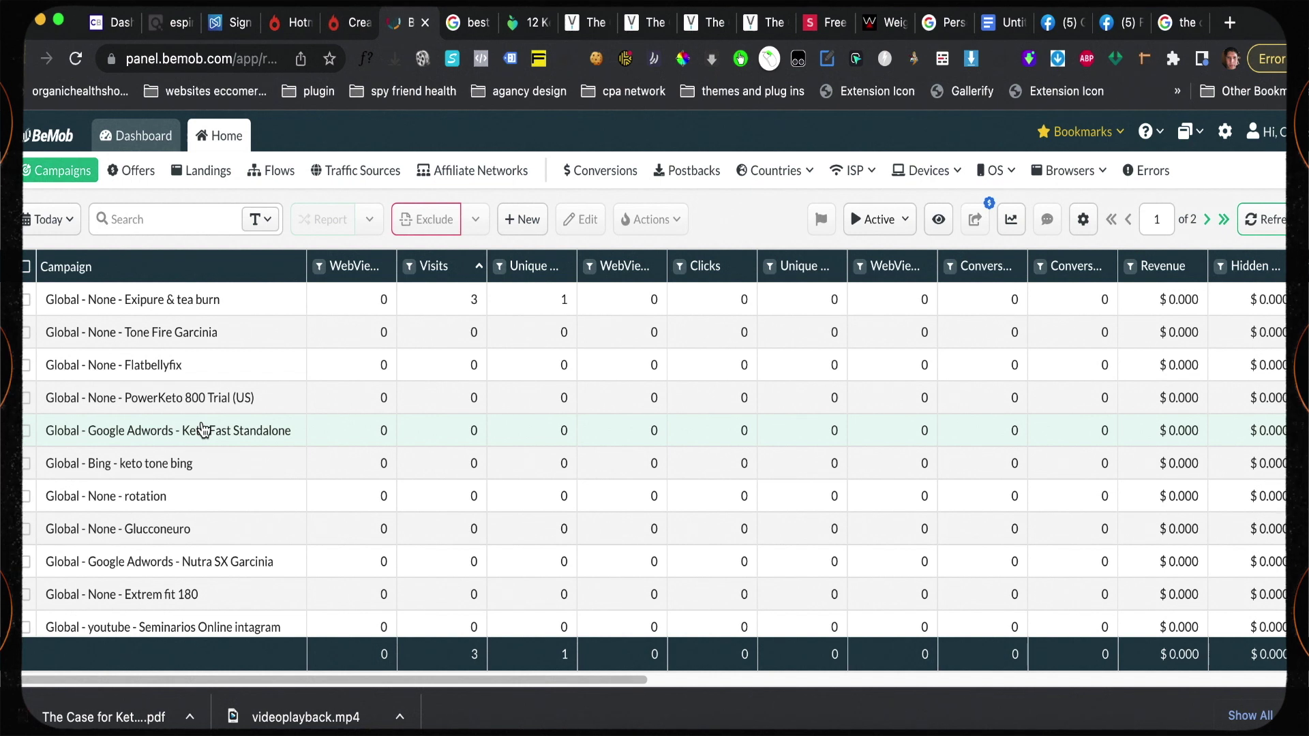
pyautogui.click(1052, 30)
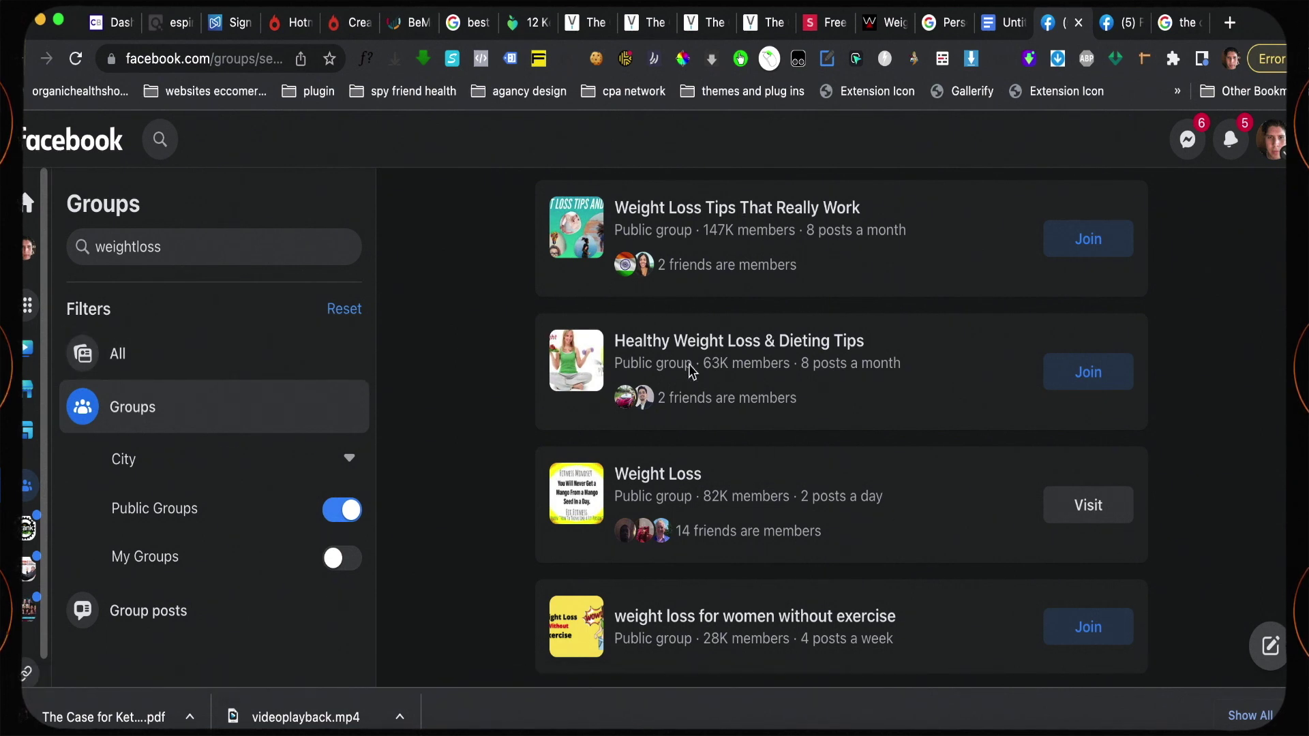
# In the Google Docs draft message, replace the placeholder "(de e l metodo)" with "keto dieting"
pyautogui.click(1002, 24)
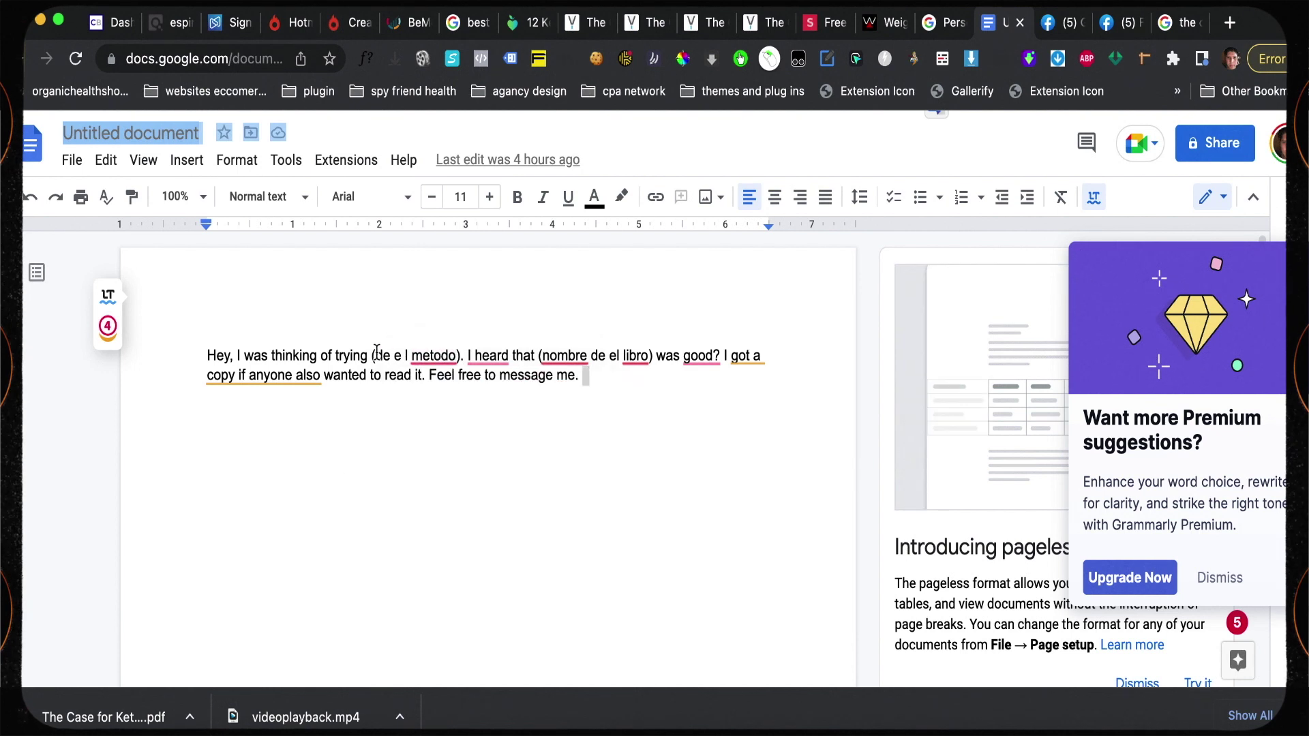
pyautogui.moveTo(463, 357); pyautogui.dragTo(370, 357)
pyautogui.press('BackSpace')
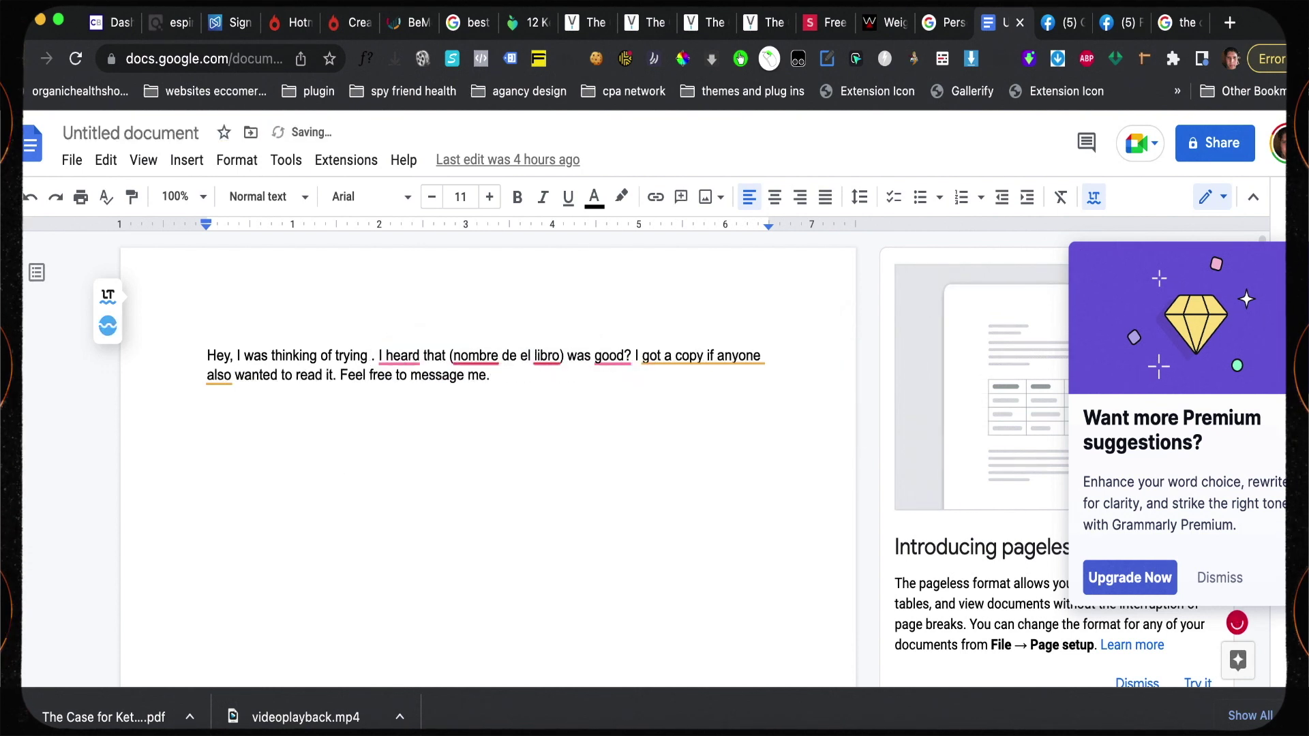
pyautogui.write('ket')
pyautogui.write('o diet')
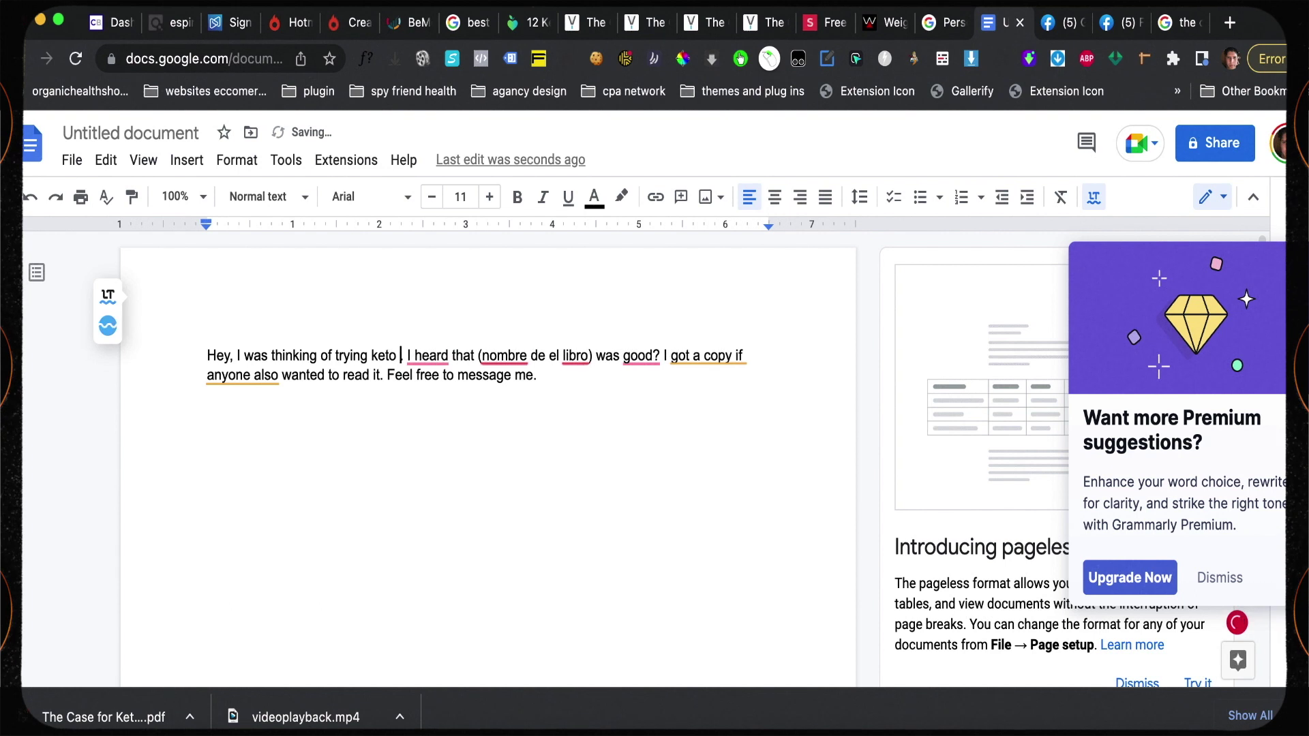
pyautogui.write('ing')
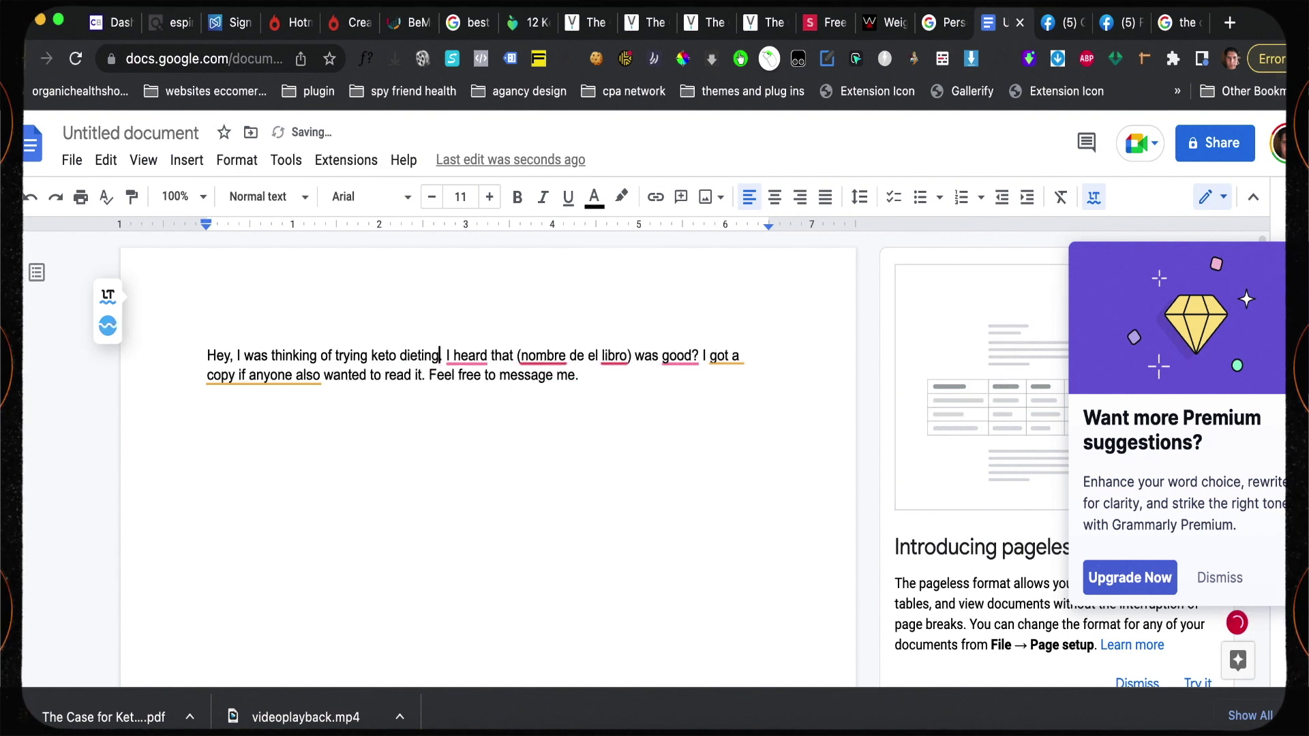
pyautogui.write('.')
# Delete the placeholder "(nombre de el libro)" from the second sentence of the draft message
pyautogui.click(615, 355)
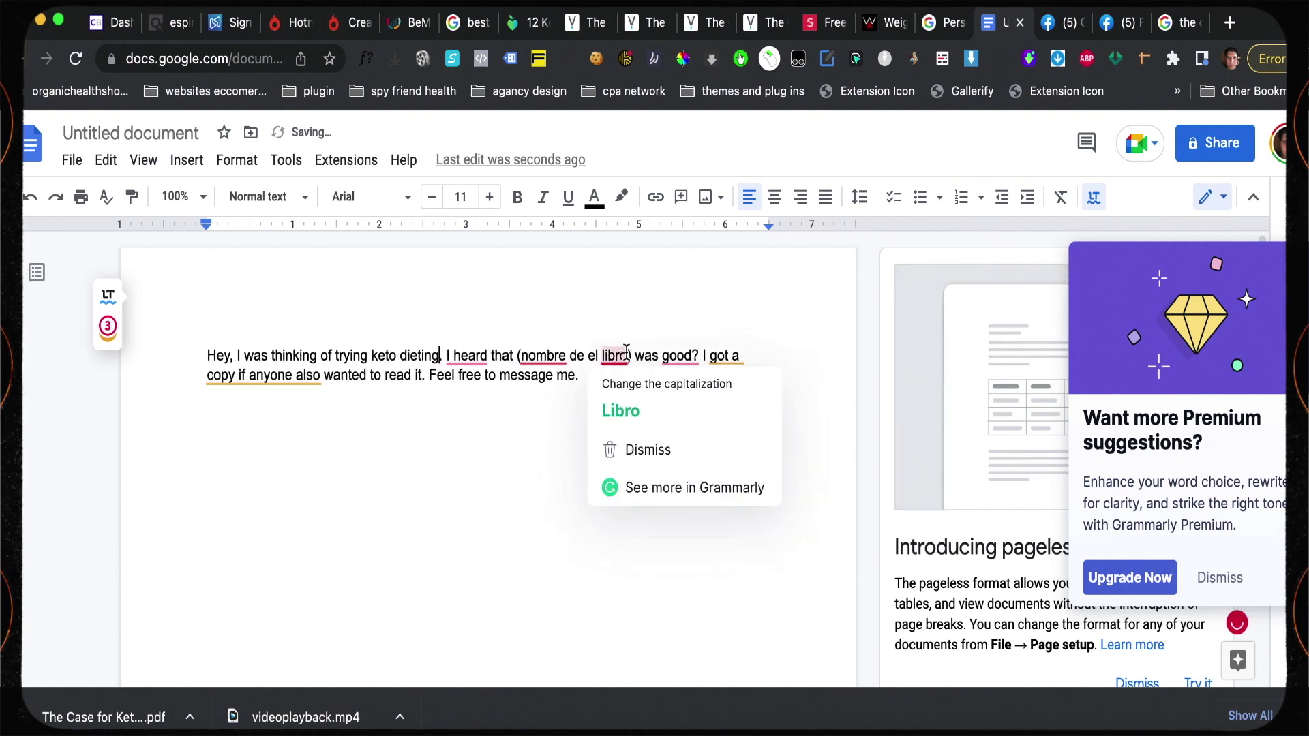
pyautogui.moveTo(632, 355); pyautogui.dragTo(518, 356)
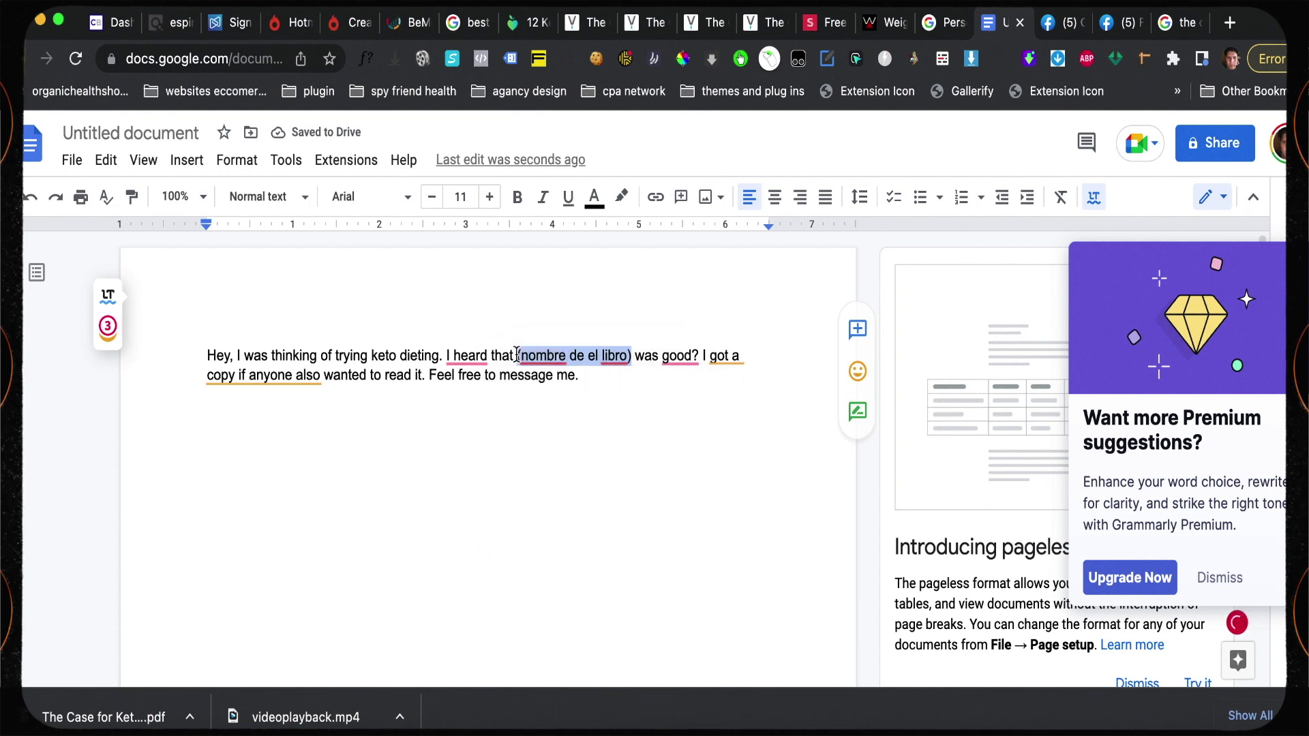
pyautogui.press('BackSpace')
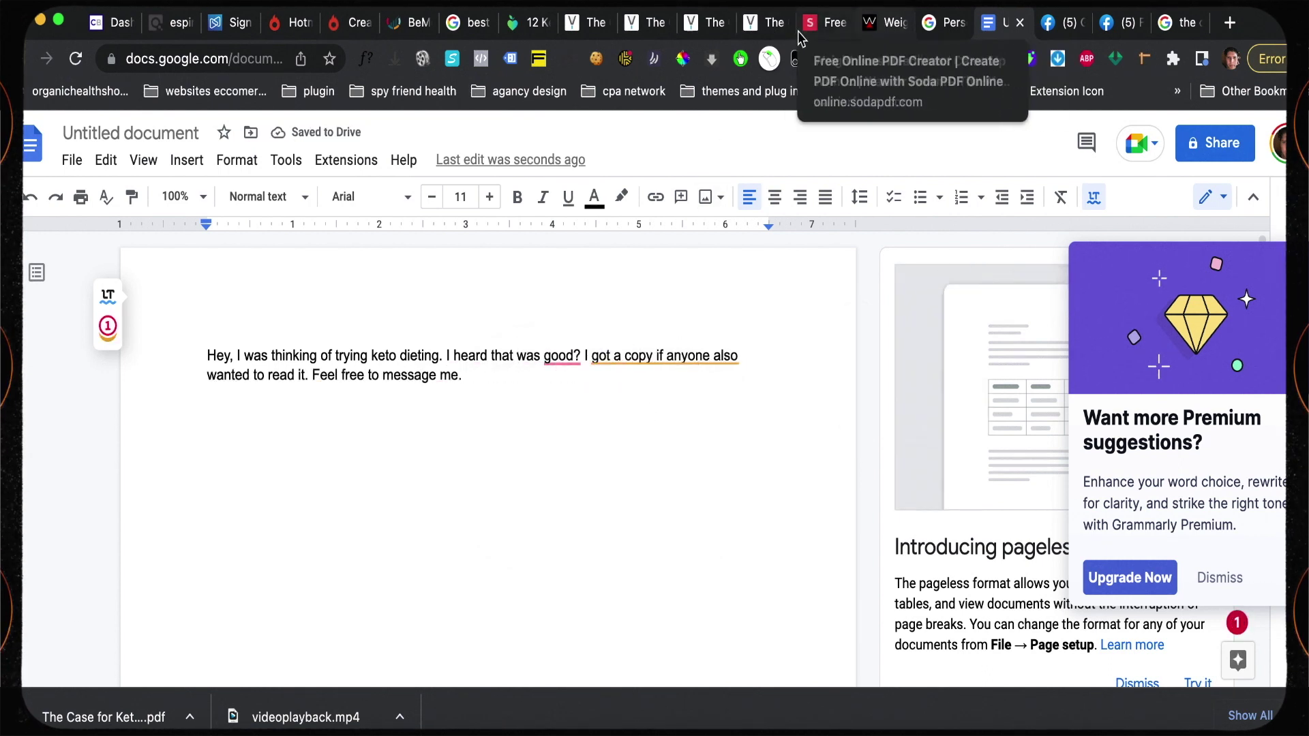
# Check the title on the b-ok.cc book page and insert "The Case Of Keto Book" after "I heard that" in the draft
pyautogui.click(757, 27)
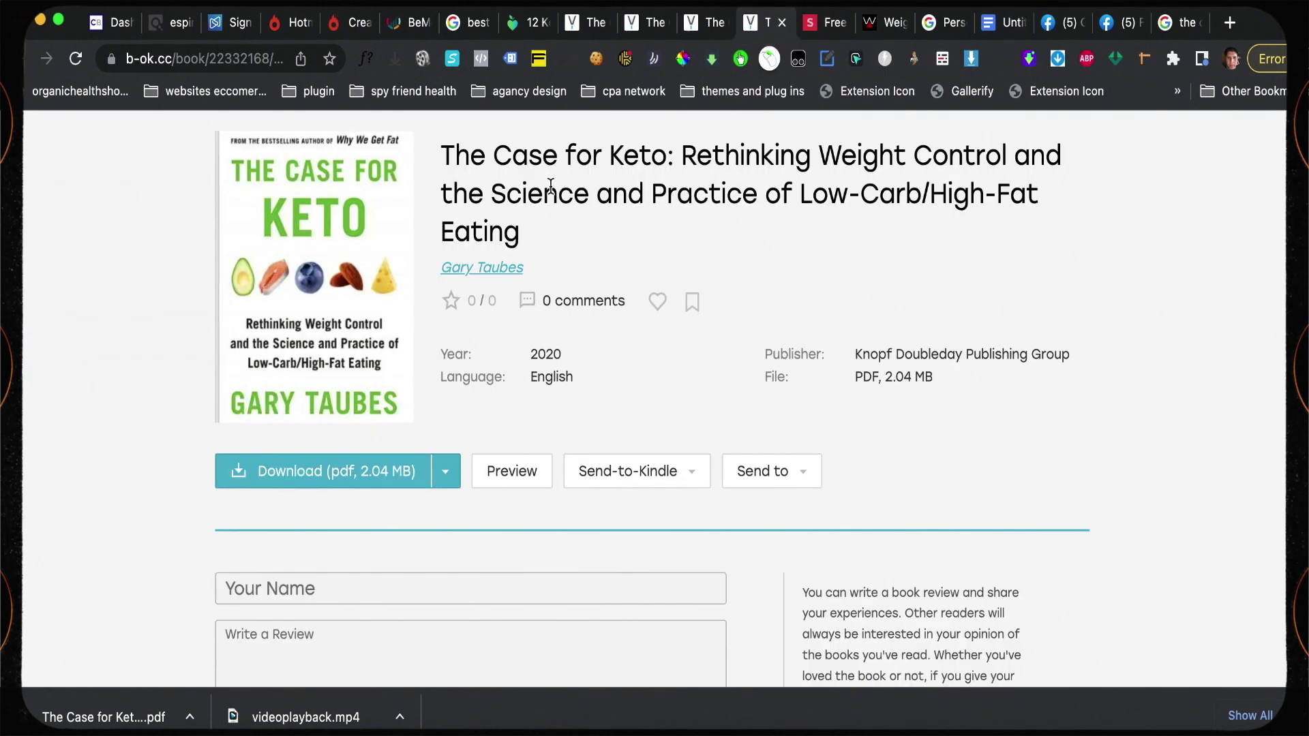
pyautogui.moveTo(665, 155); pyautogui.dragTo(441, 156)
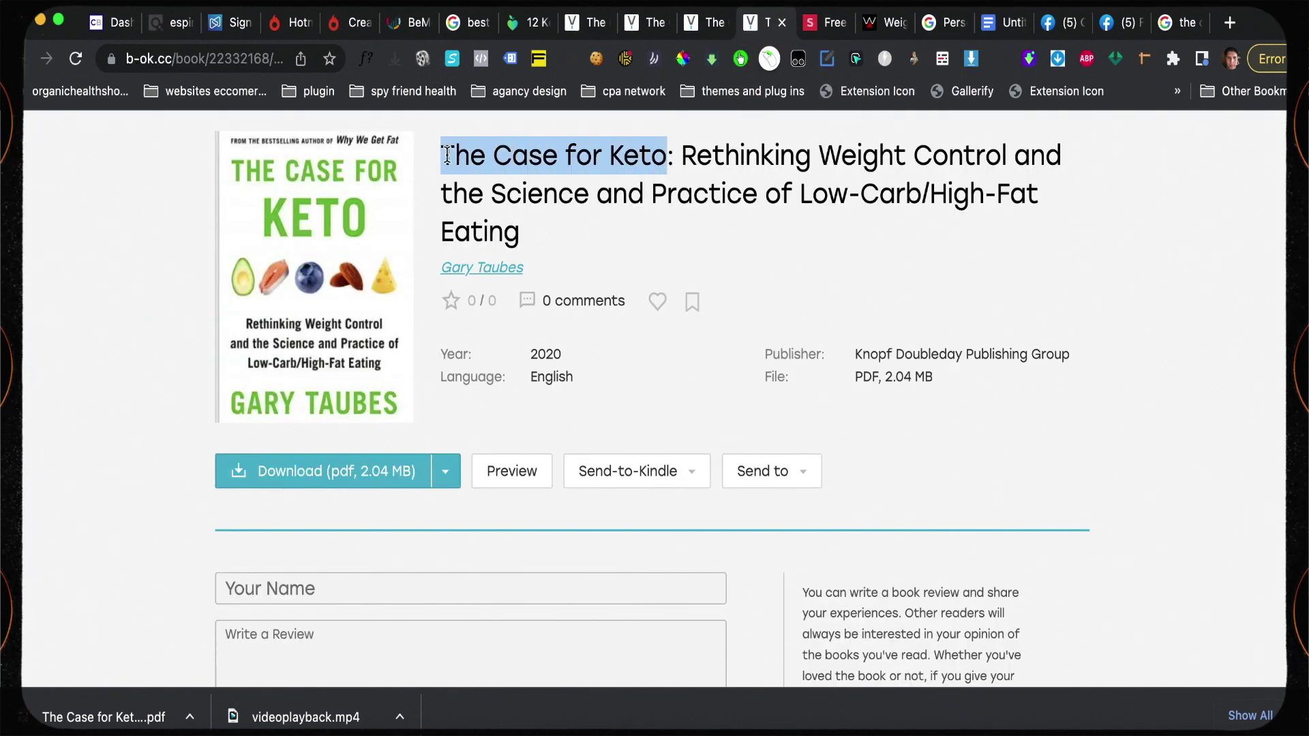
pyautogui.click(1001, 22)
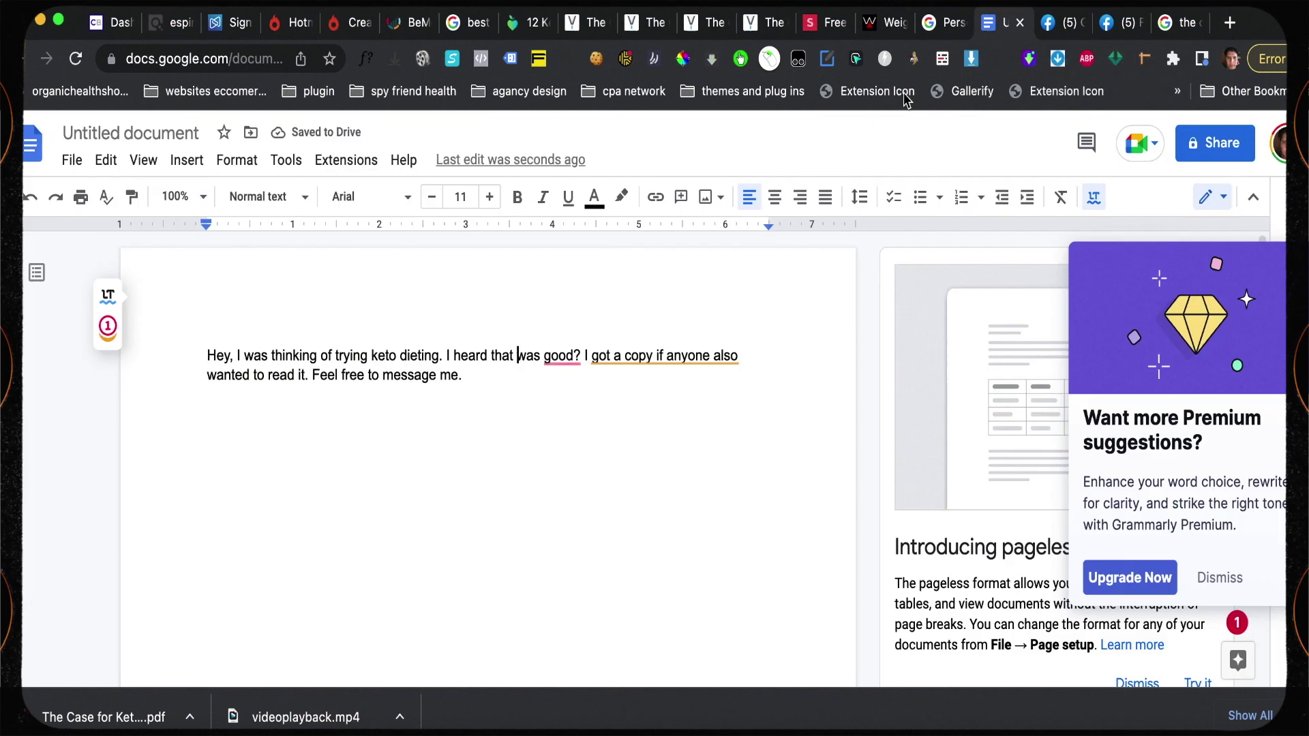
pyautogui.click(516, 355)
pyautogui.write('the')
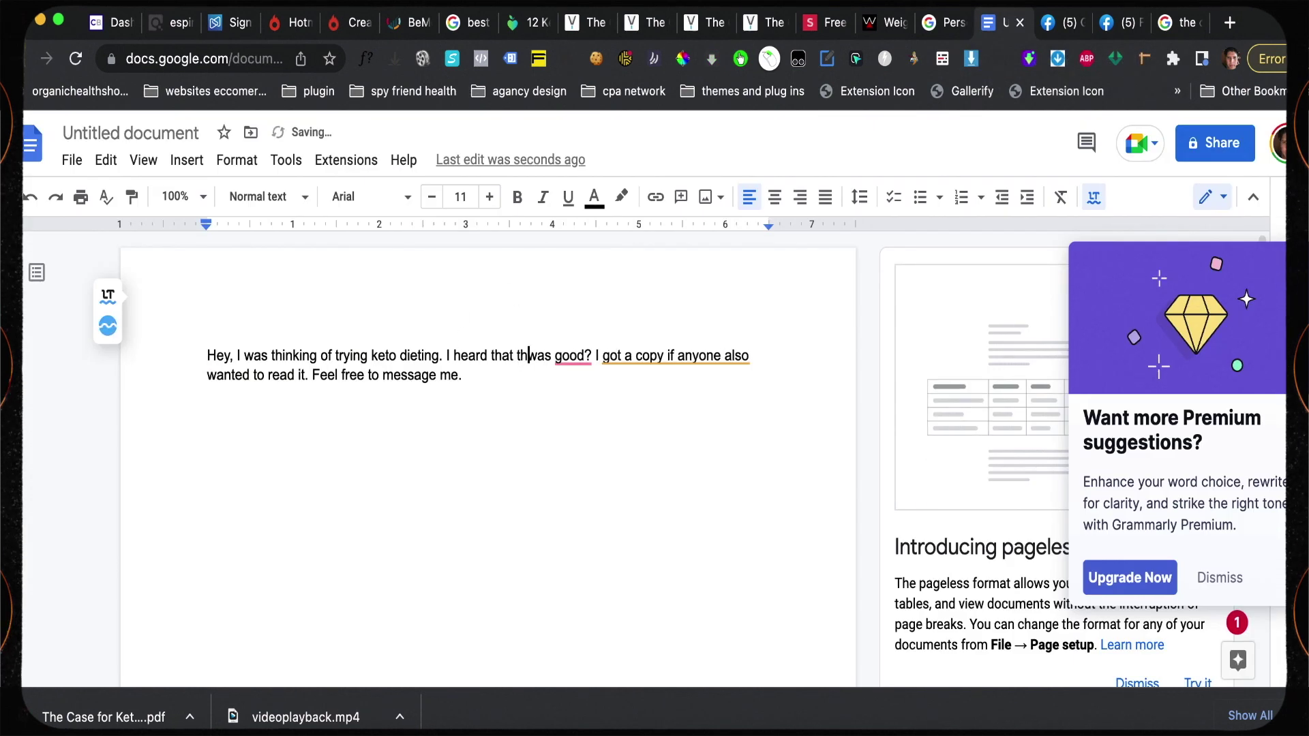
pyautogui.write('The C')
pyautogui.write('ase O')
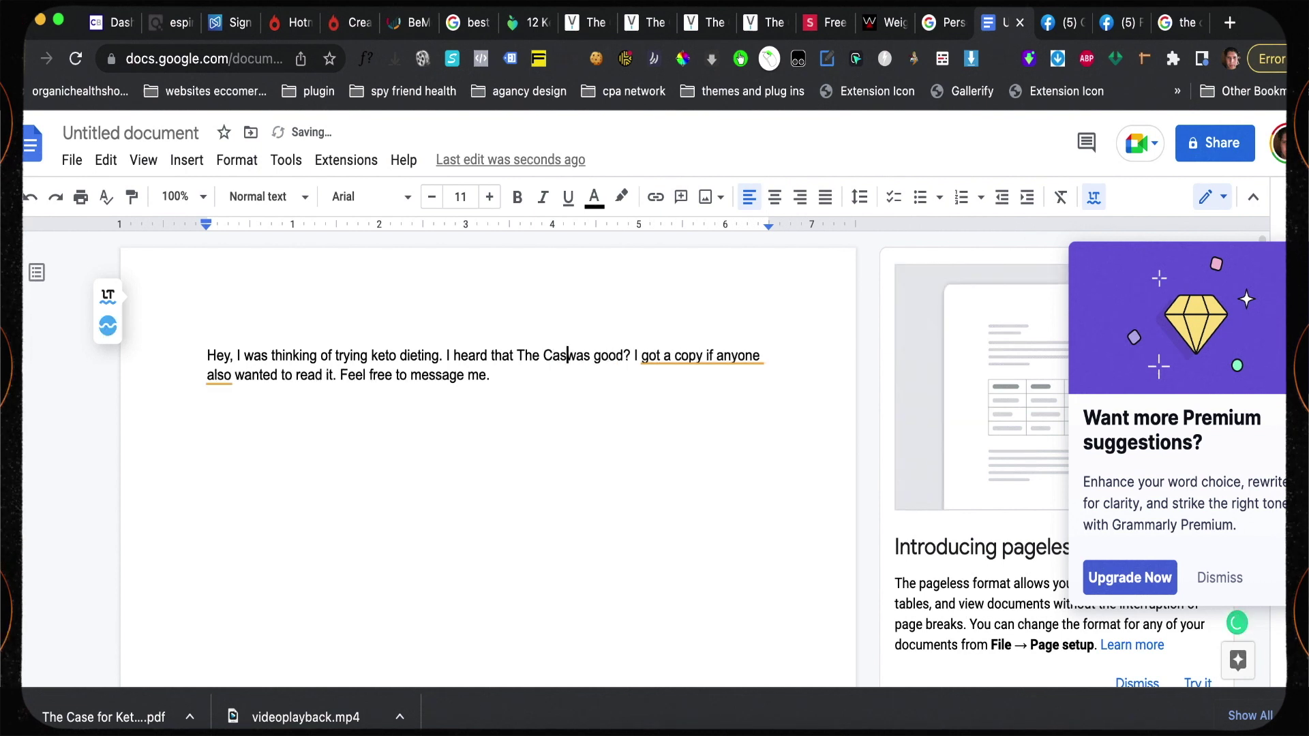
pyautogui.write('f ')
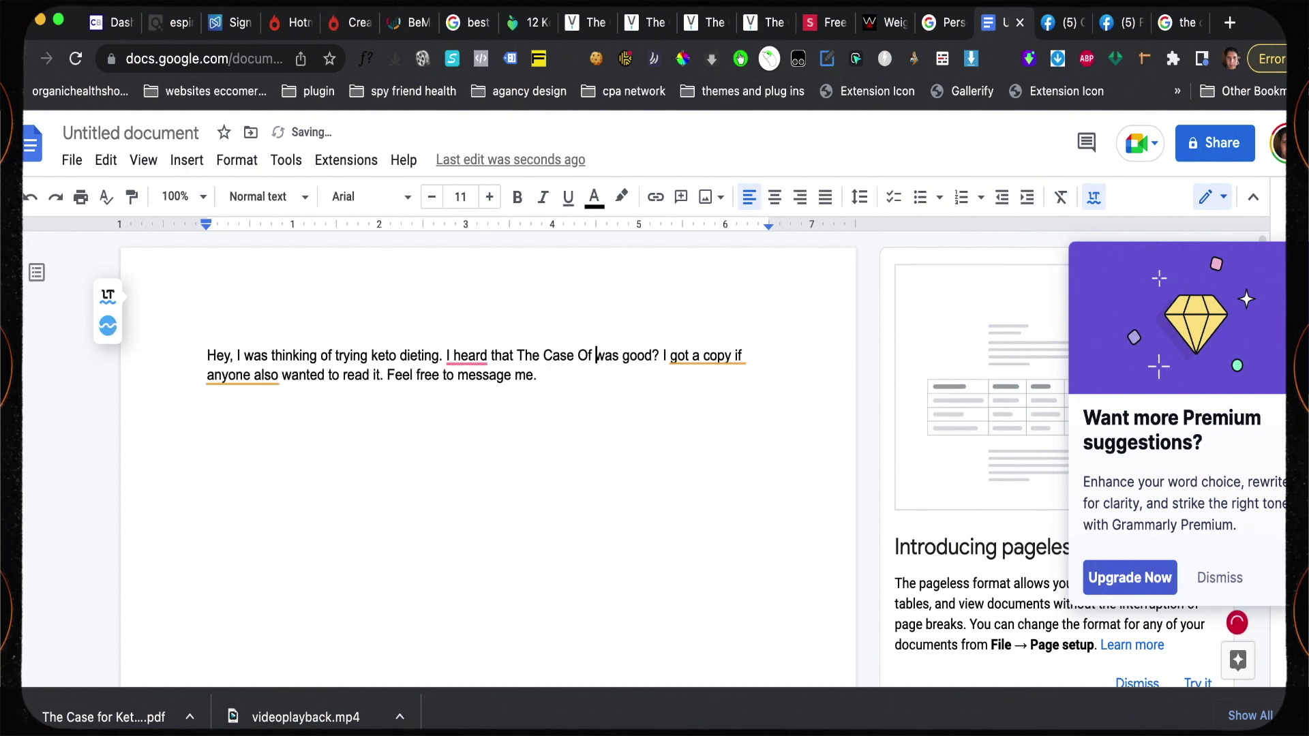
pyautogui.write('Keto ')
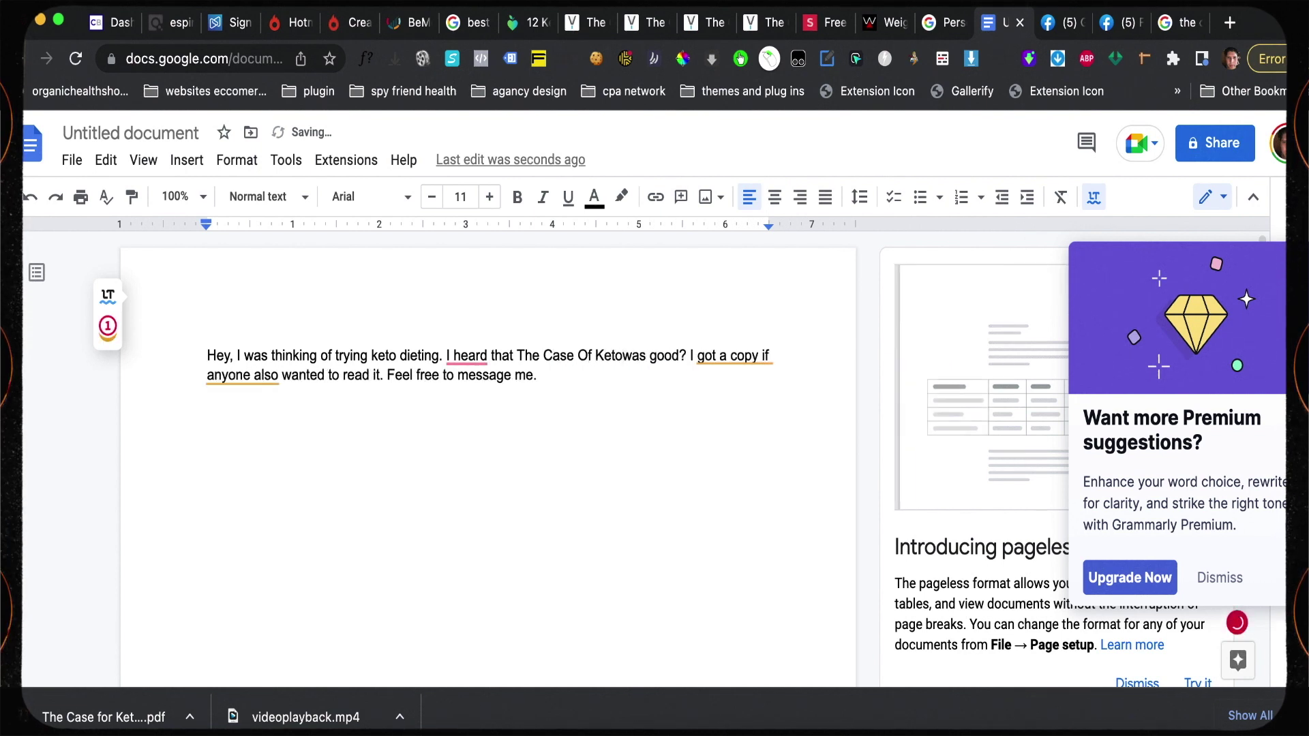
pyautogui.write('Book')
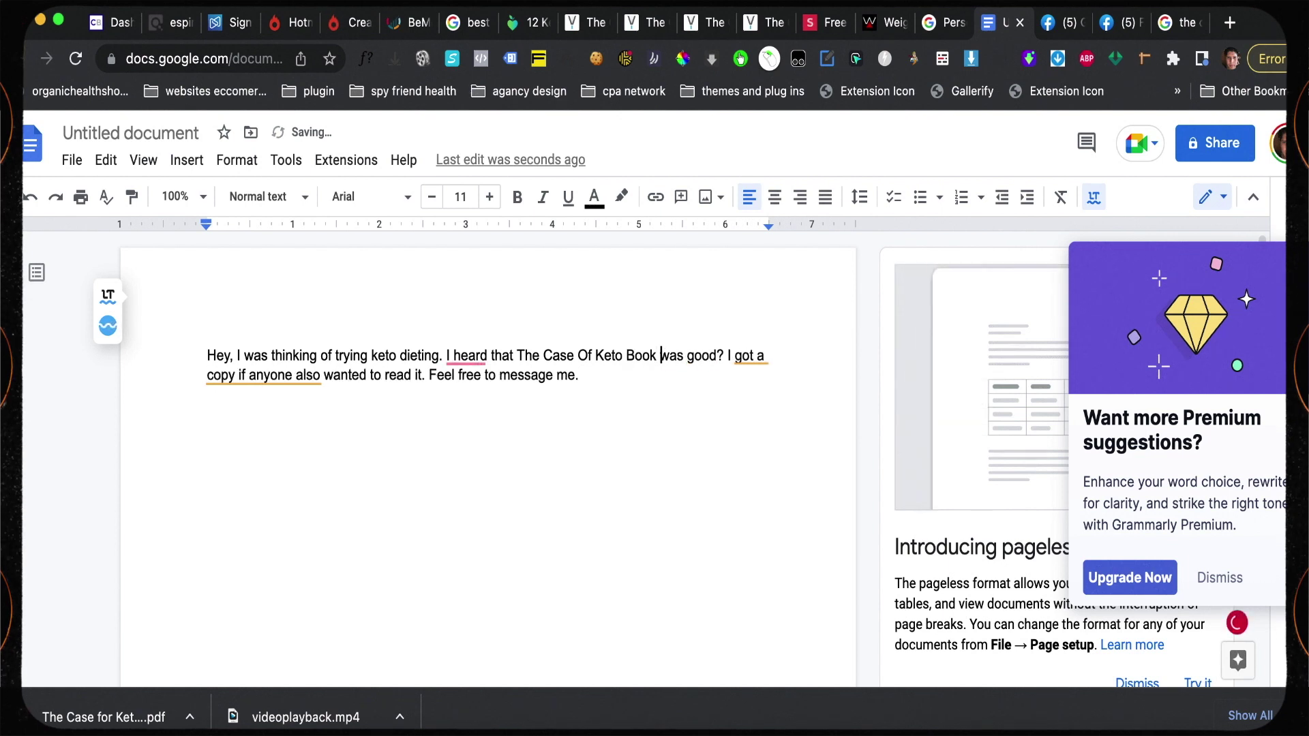
# Apply the LanguageTool word-order suggestion "also got a copy if anyone" to the third sentence
pyautogui.click(751, 355)
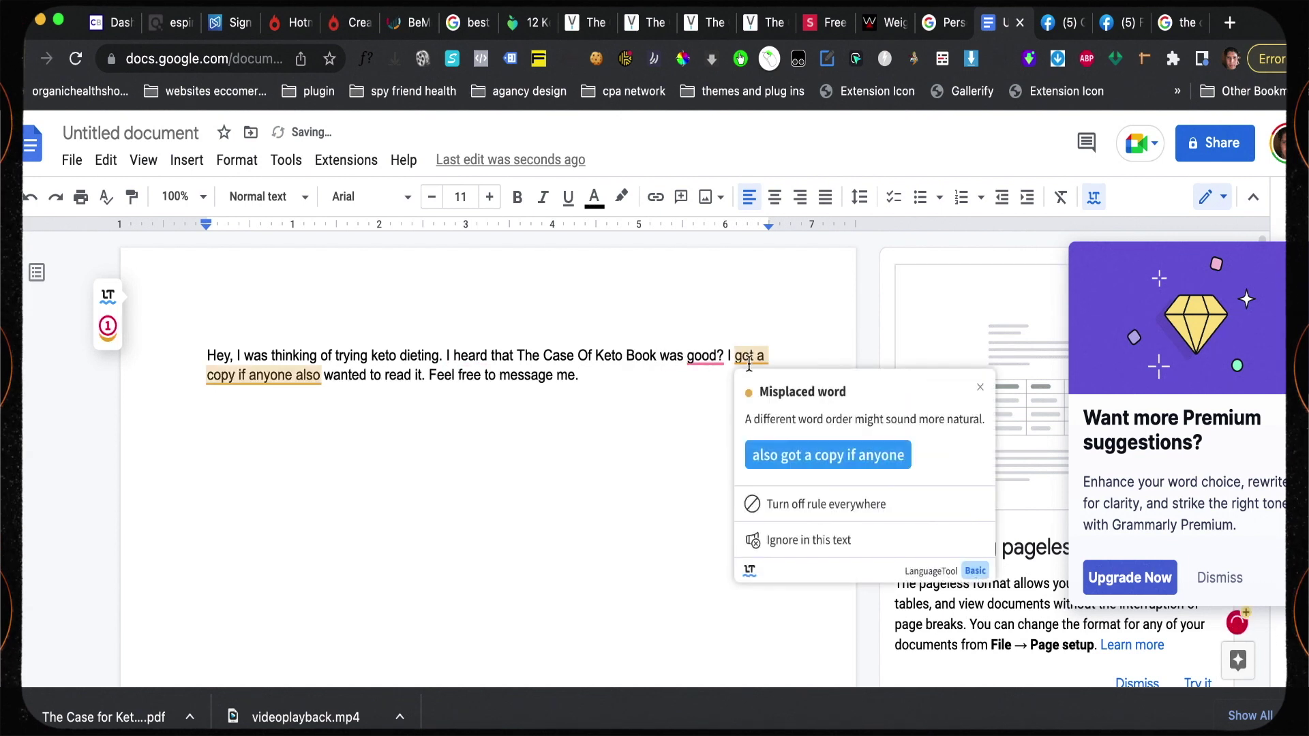
pyautogui.click(783, 456)
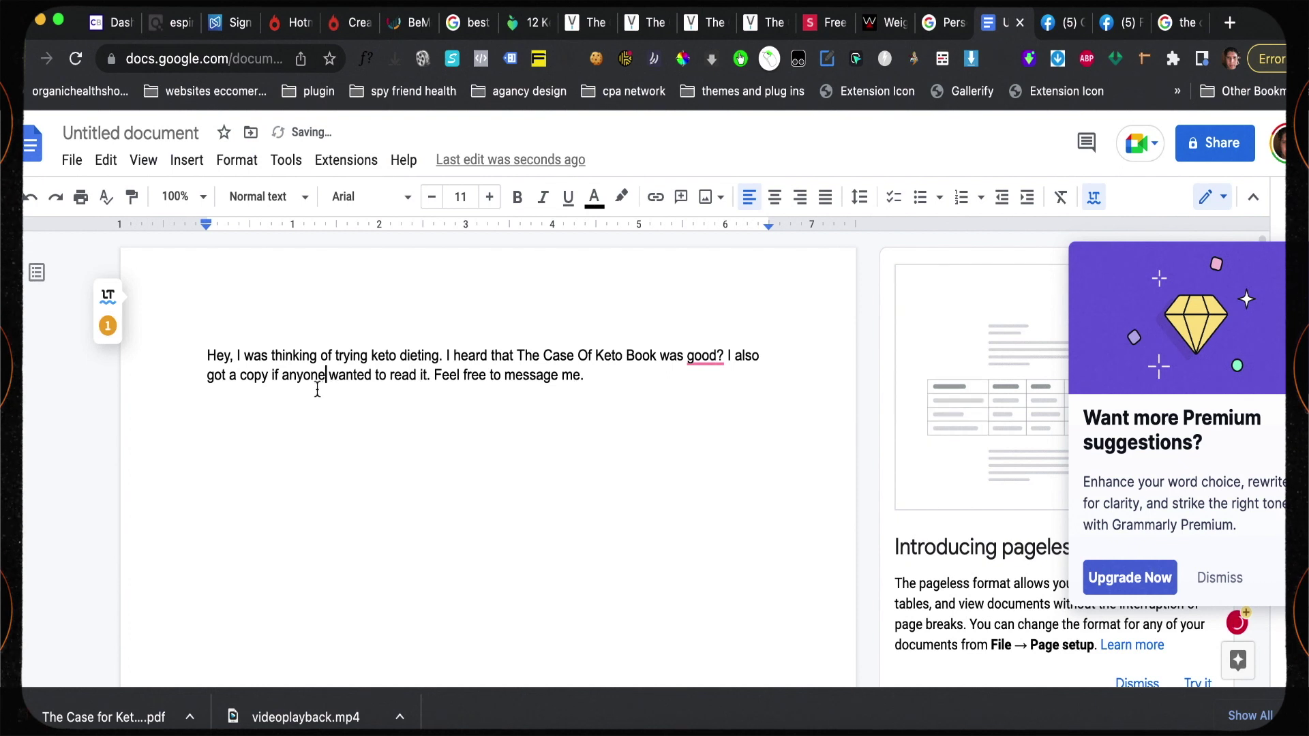